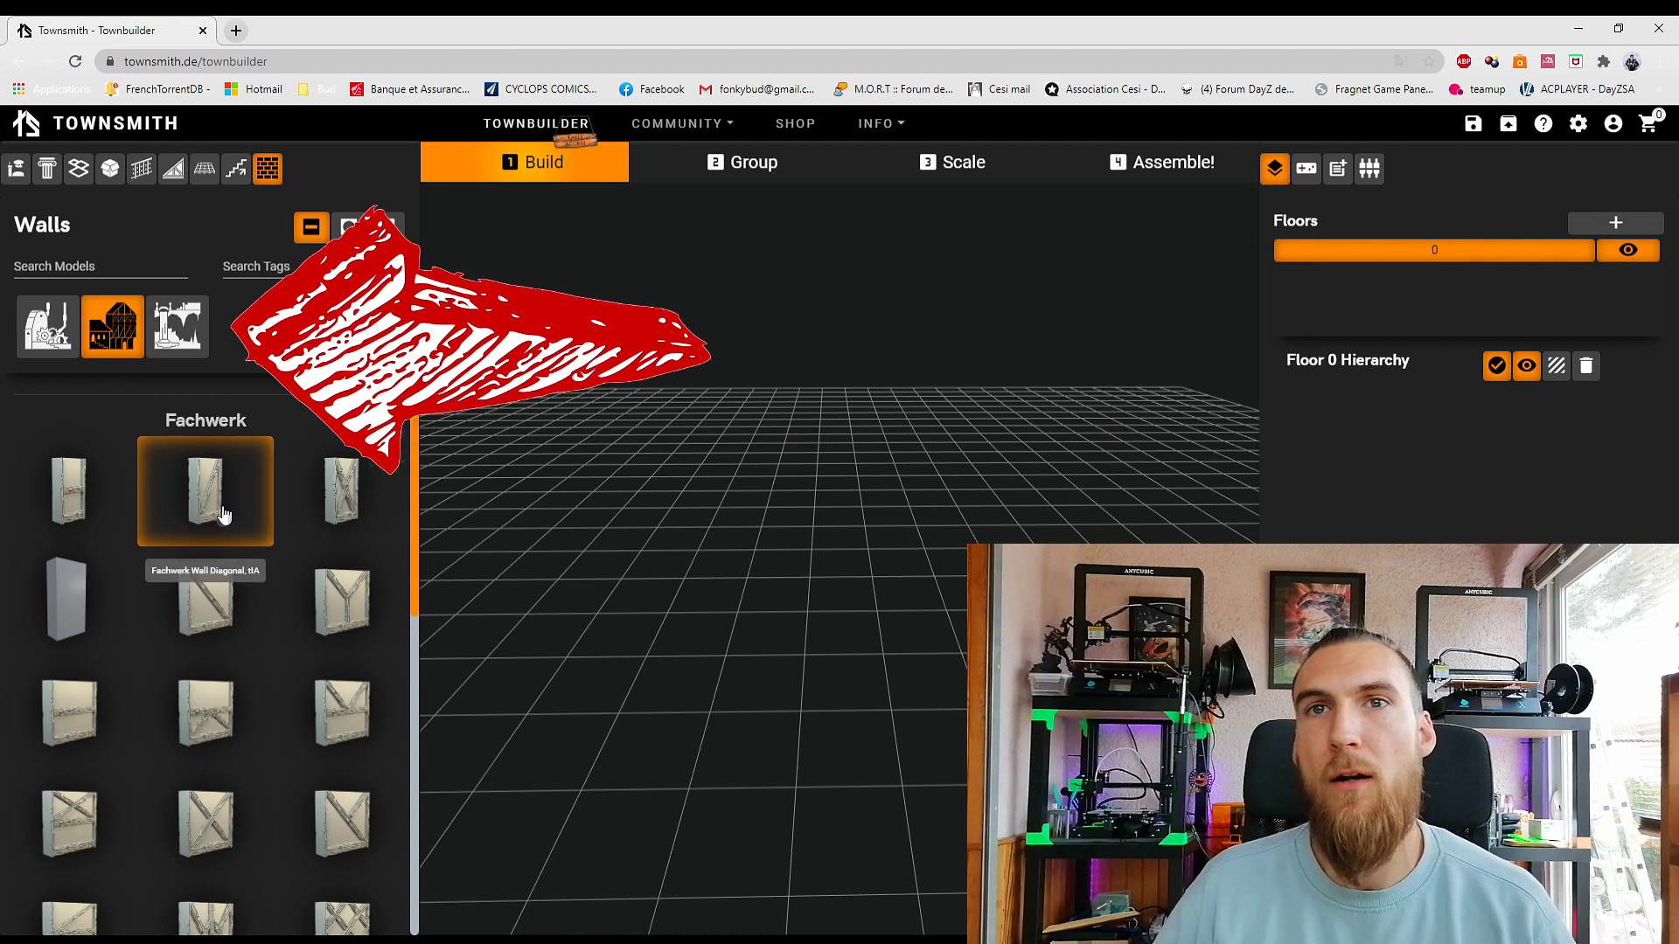
Step: Place a Fachwerk Wall Lower Stripe at the centre of the build grid
{"action": "left_click", "coordinate": [68, 489]}
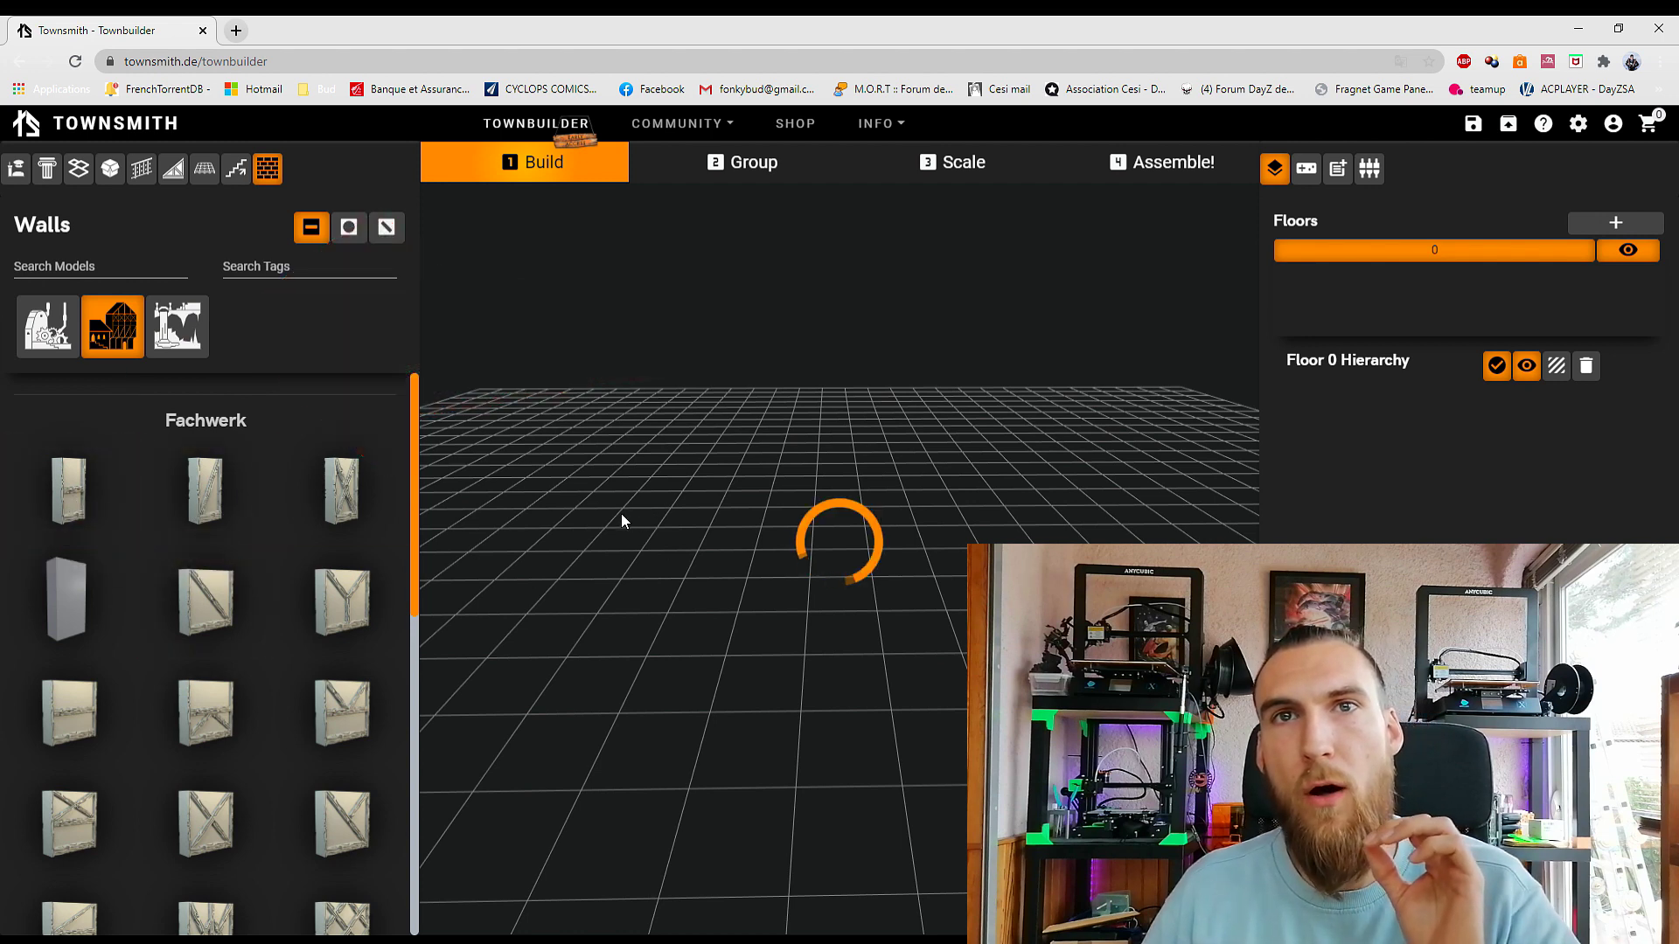
{"action": "scroll", "coordinate": [978, 503], "scroll_direction": "up", "scroll_amount": 3}
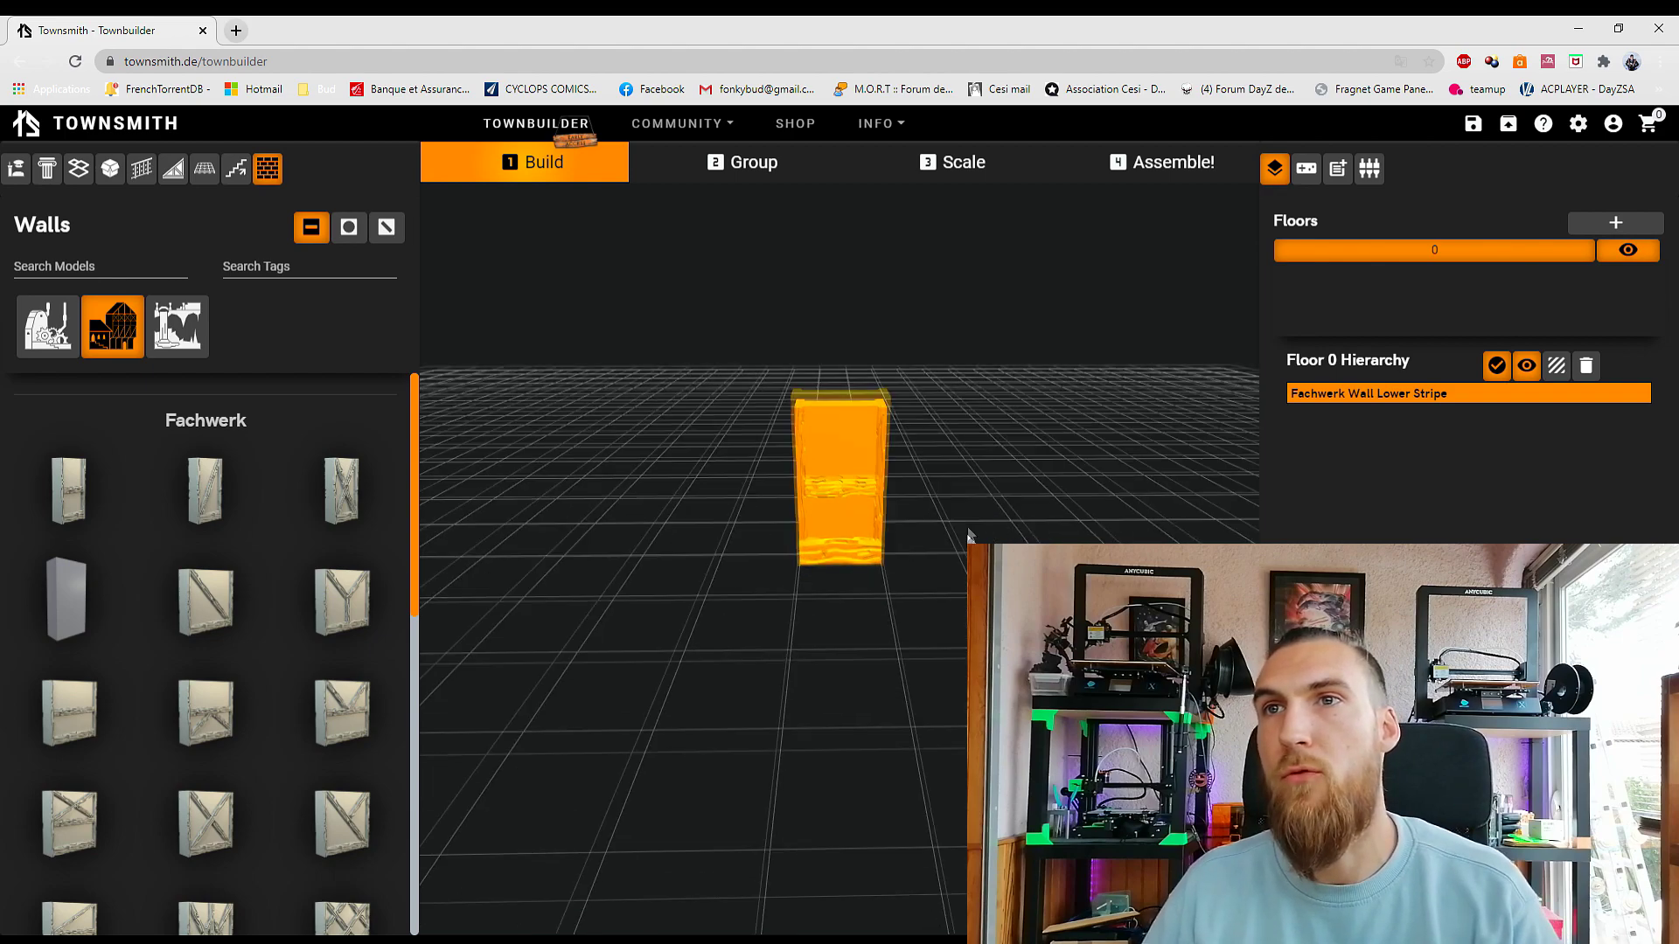
{"action": "left_click", "coordinate": [978, 503]}
{"action": "left_click_drag", "start_coordinate": [977, 503], "coordinate": [962, 437]}
Step: Add the narrow Stone Wall and position it in front of the Fachwerk wall
{"action": "scroll", "coordinate": [197, 580], "scroll_direction": "down", "scroll_amount": 5}
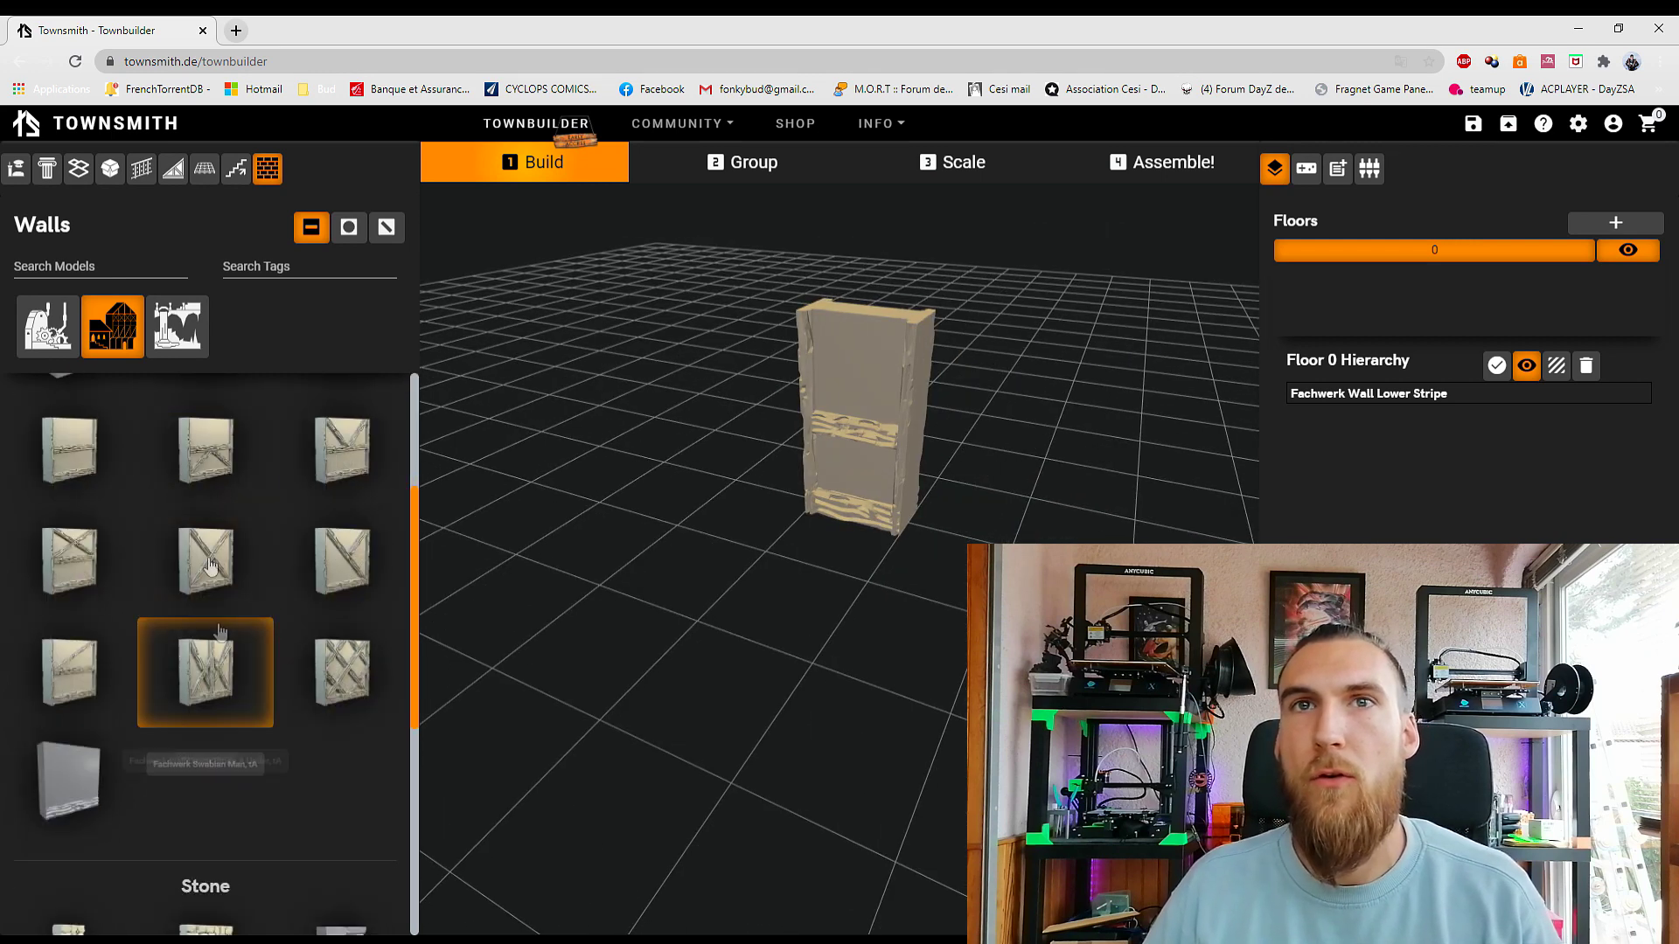
{"action": "scroll", "coordinate": [184, 525], "scroll_direction": "down", "scroll_amount": 4}
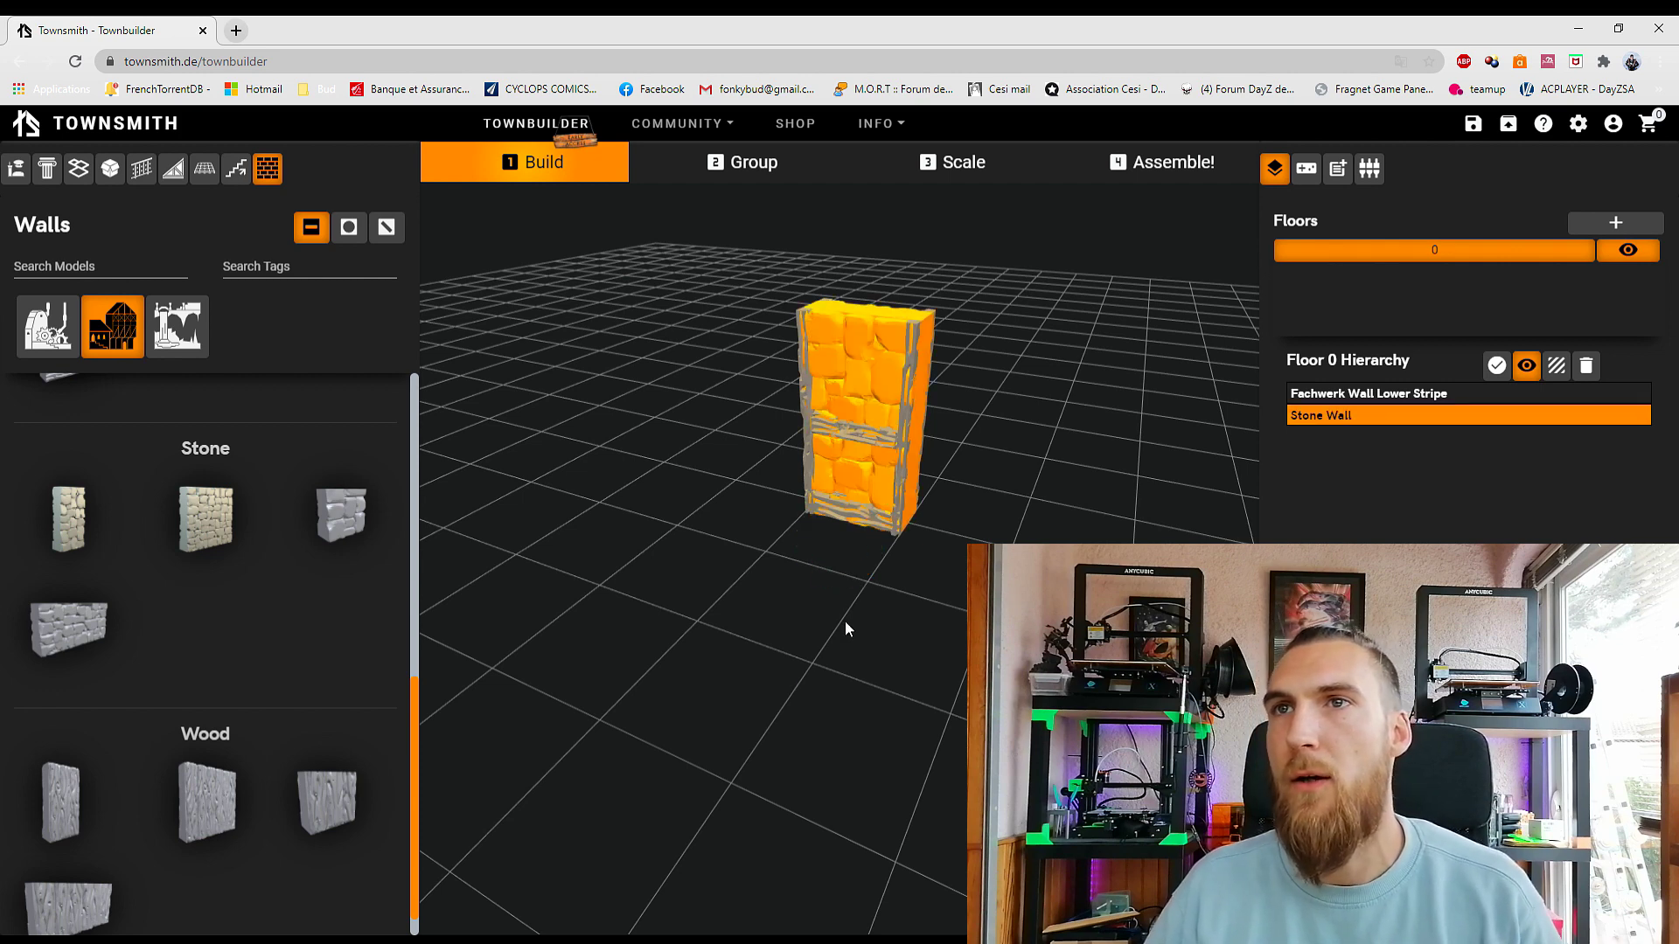
{"action": "right_click_drag", "start_coordinate": [874, 381], "coordinate": [859, 448]}
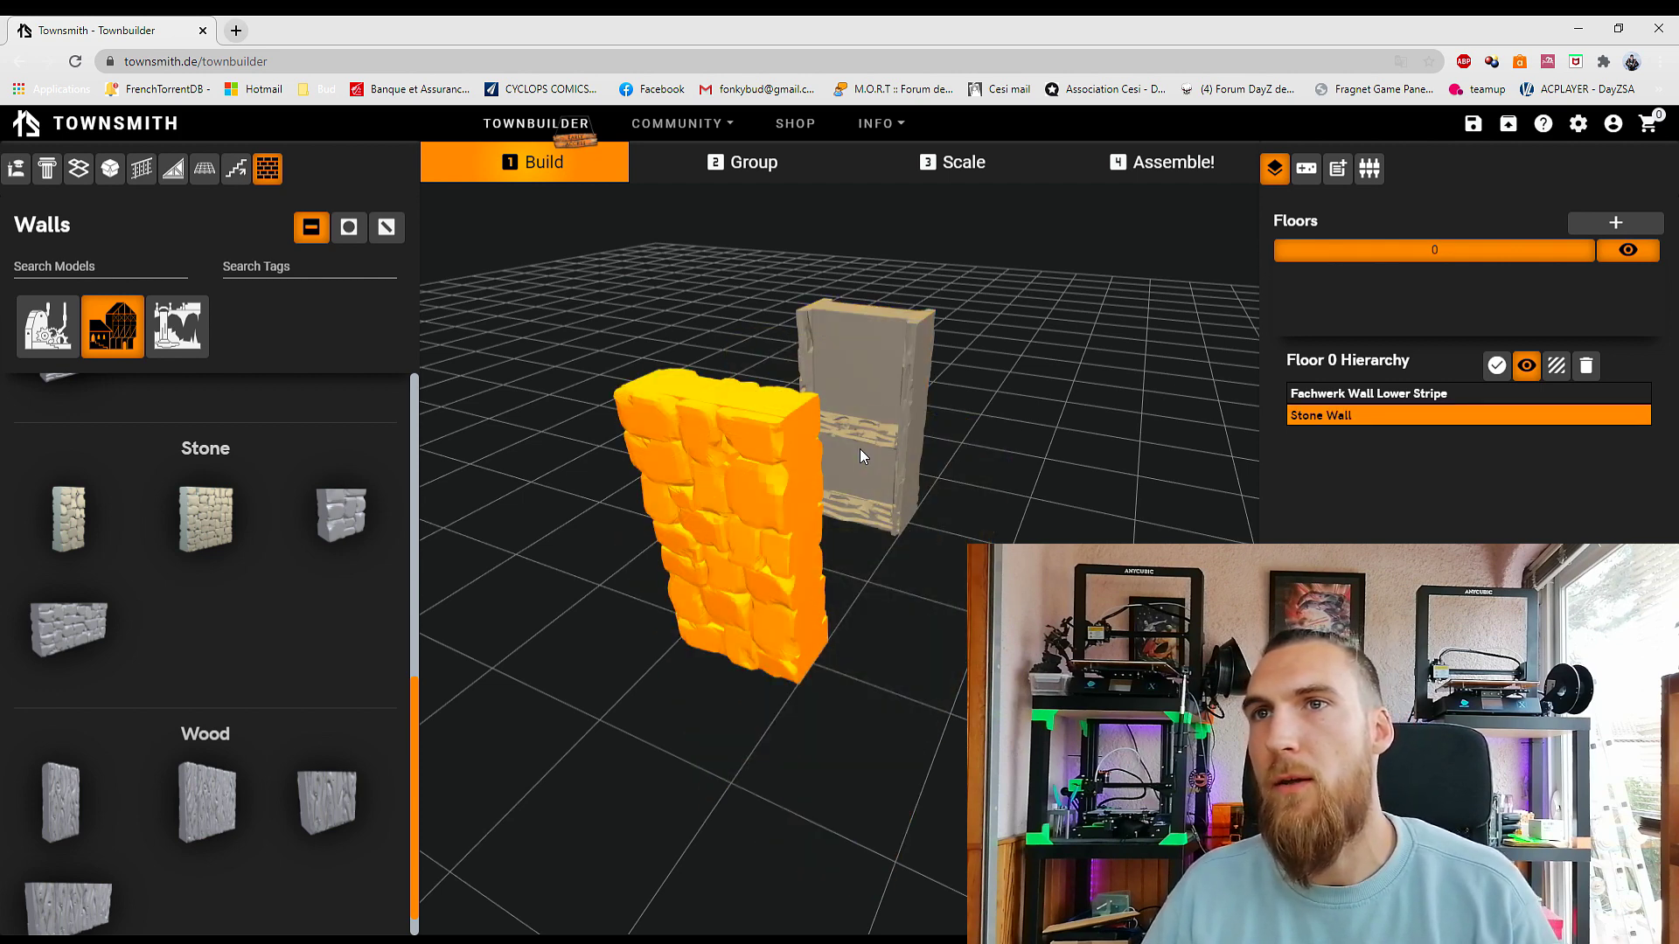
{"action": "right_click_drag", "start_coordinate": [909, 572], "coordinate": [700, 534]}
Step: Add the wide Wood Wall and position it in line with the stone and Fachwerk walls
{"action": "left_click", "coordinate": [207, 802]}
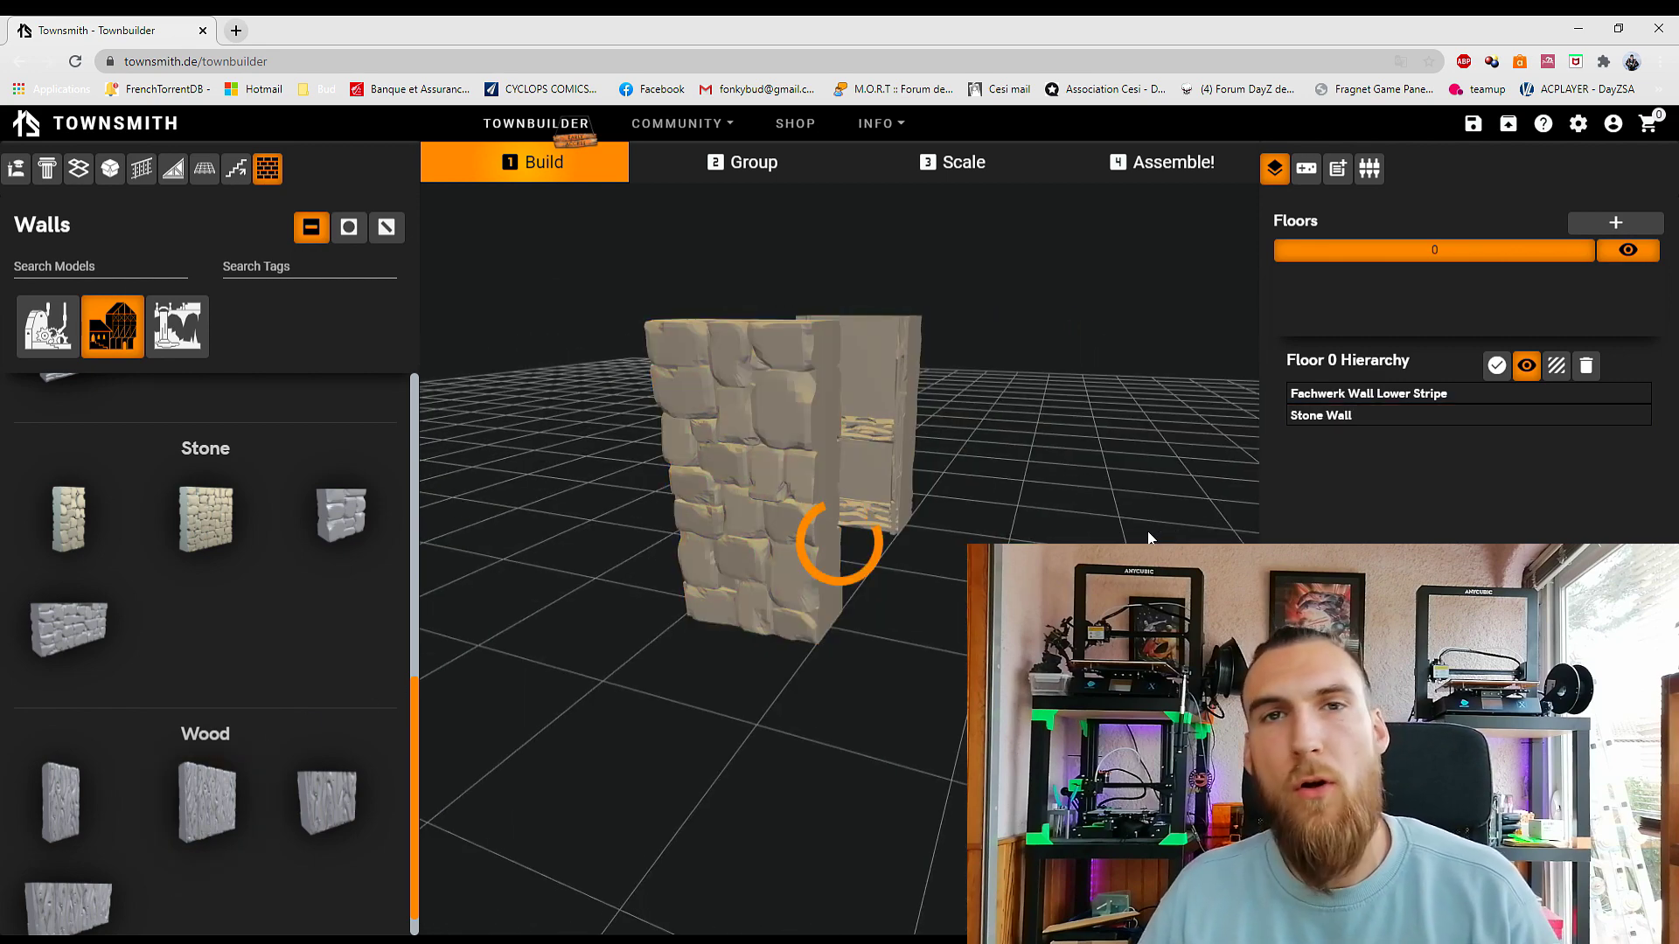
{"action": "left_click_drag", "start_coordinate": [977, 425], "coordinate": [1004, 448]}
{"action": "scroll", "coordinate": [1004, 440], "scroll_direction": "down", "scroll_amount": 10}
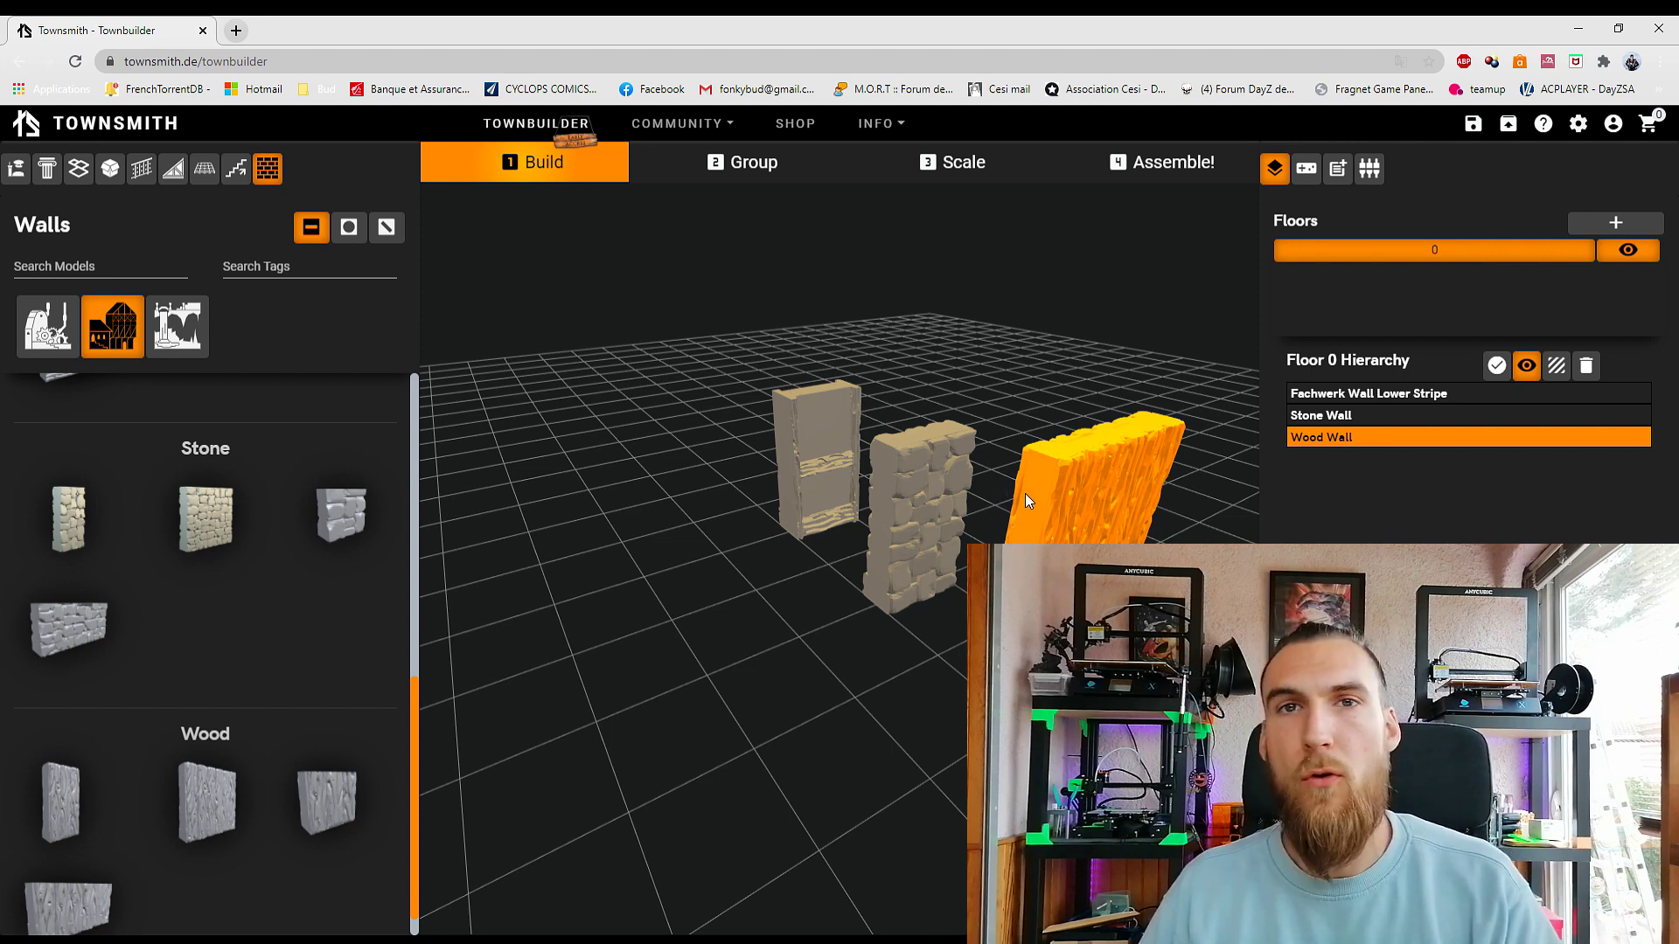
Step: Delete the wood, stone and Fachwerk walls to clear floor 0
{"action": "key", "text": "Delete"}
{"action": "left_click", "coordinate": [918, 516]}
{"action": "key", "text": "Delete"}
{"action": "left_click", "coordinate": [814, 464]}
{"action": "key", "text": "Delete"}
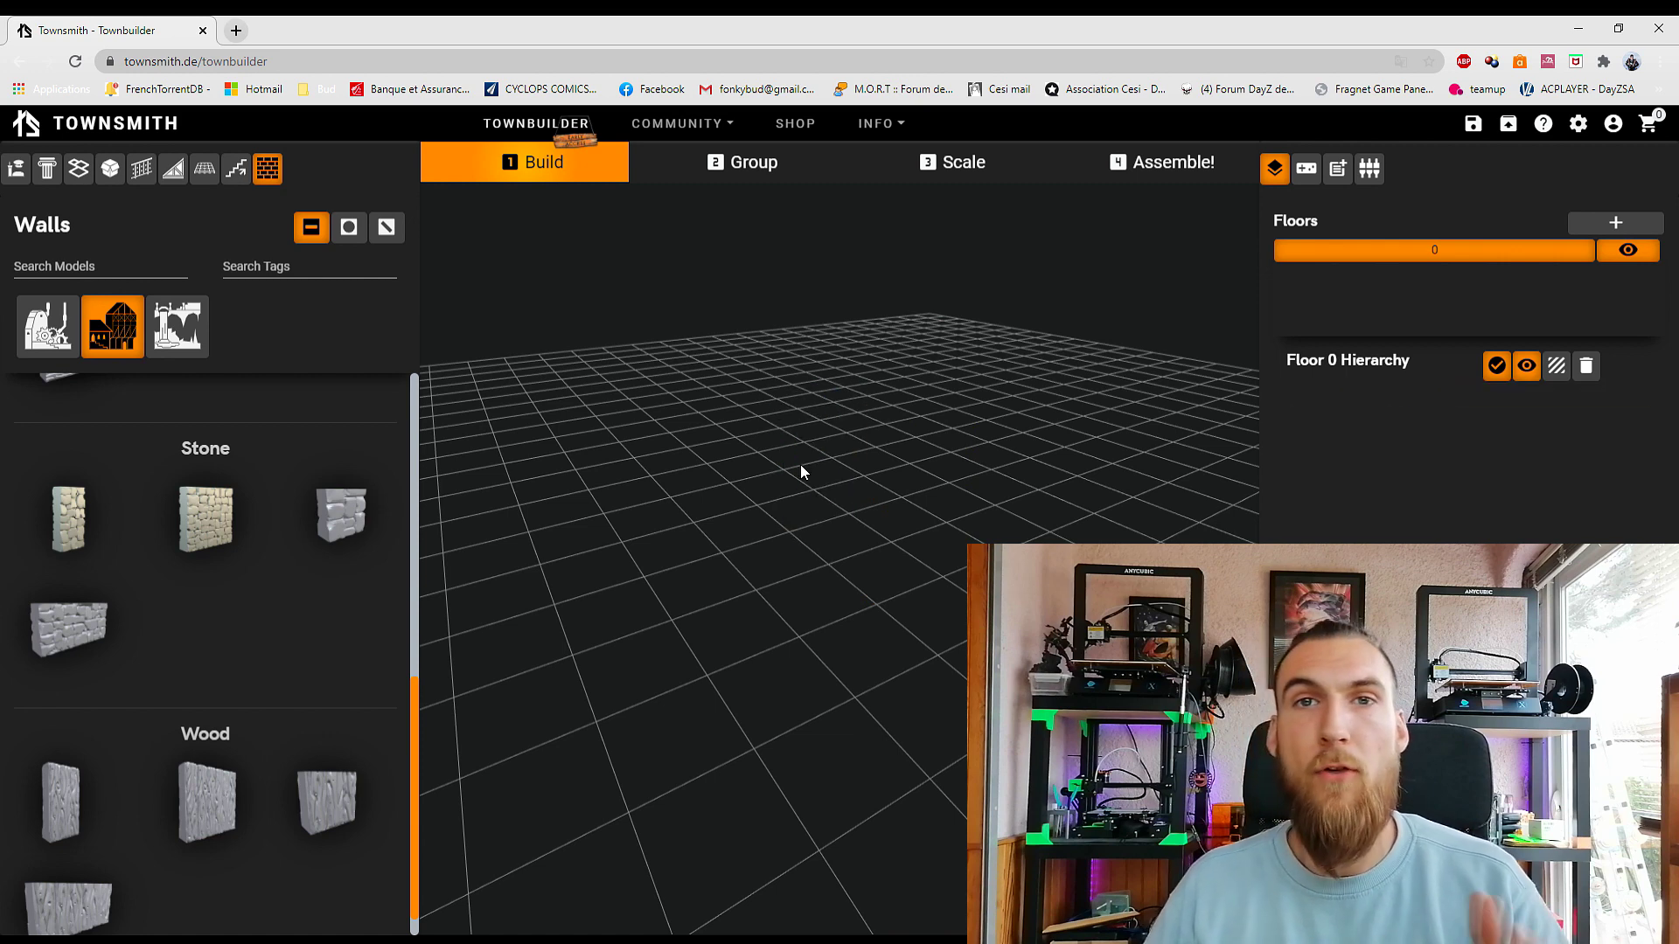
Step: Browse the Steampunk models in the Airports category and the Medieval stone and wood models in Columns
{"action": "scroll", "coordinate": [254, 568], "scroll_direction": "up", "scroll_amount": 7}
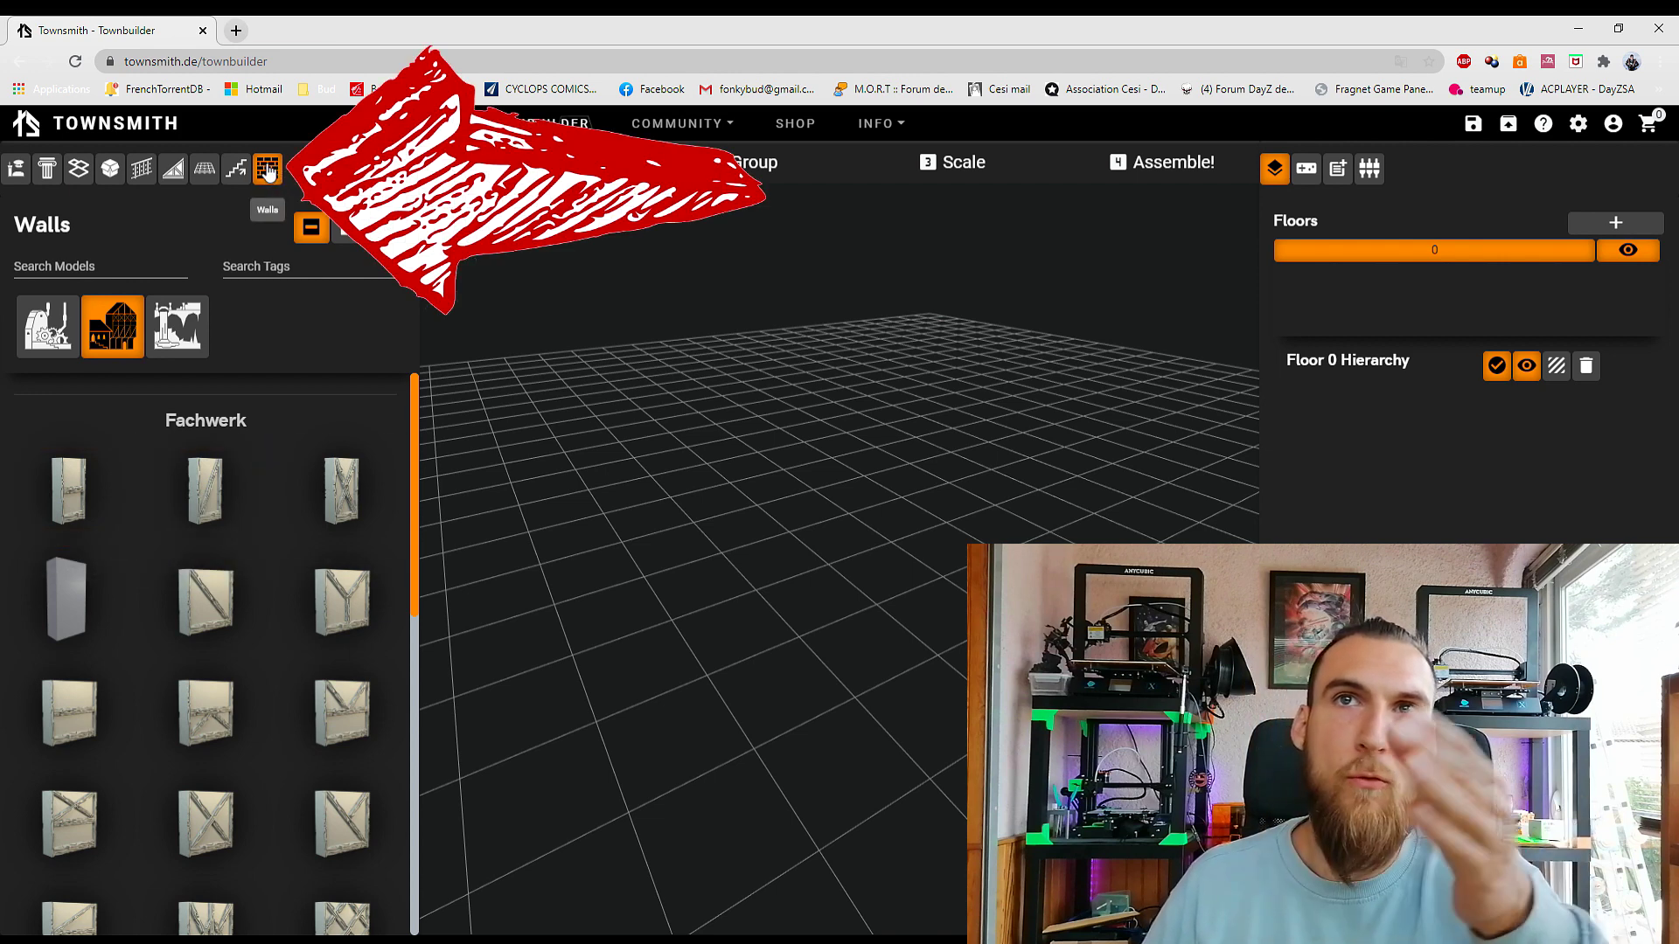
{"action": "left_click", "coordinate": [31, 175]}
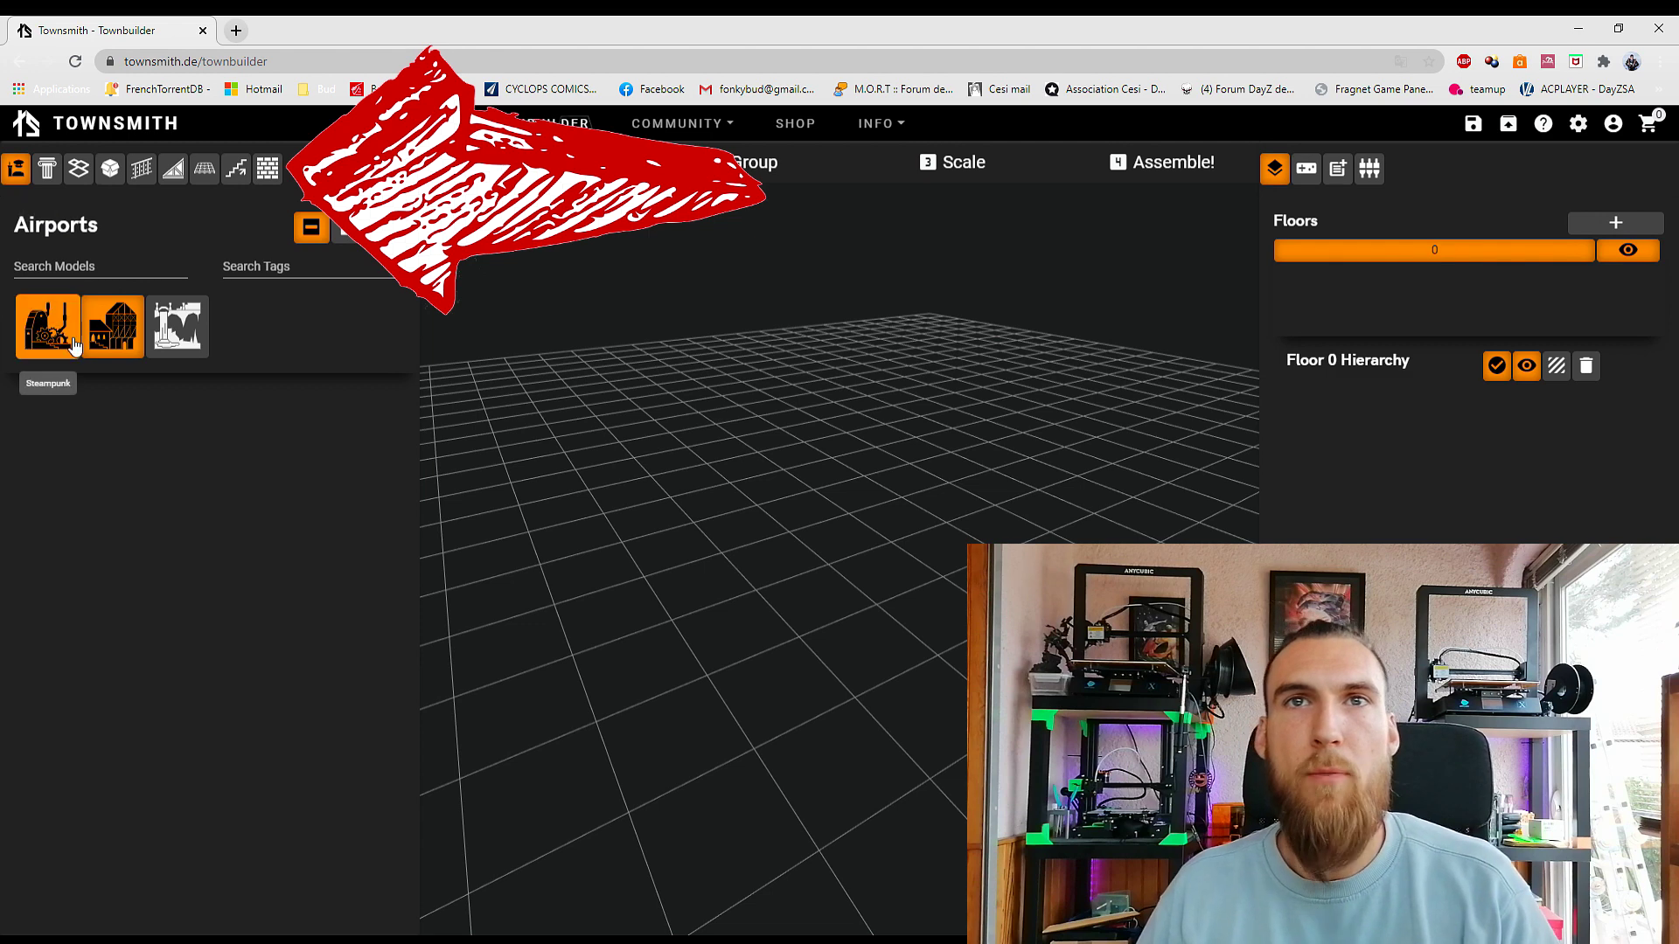
{"action": "left_click", "coordinate": [48, 328]}
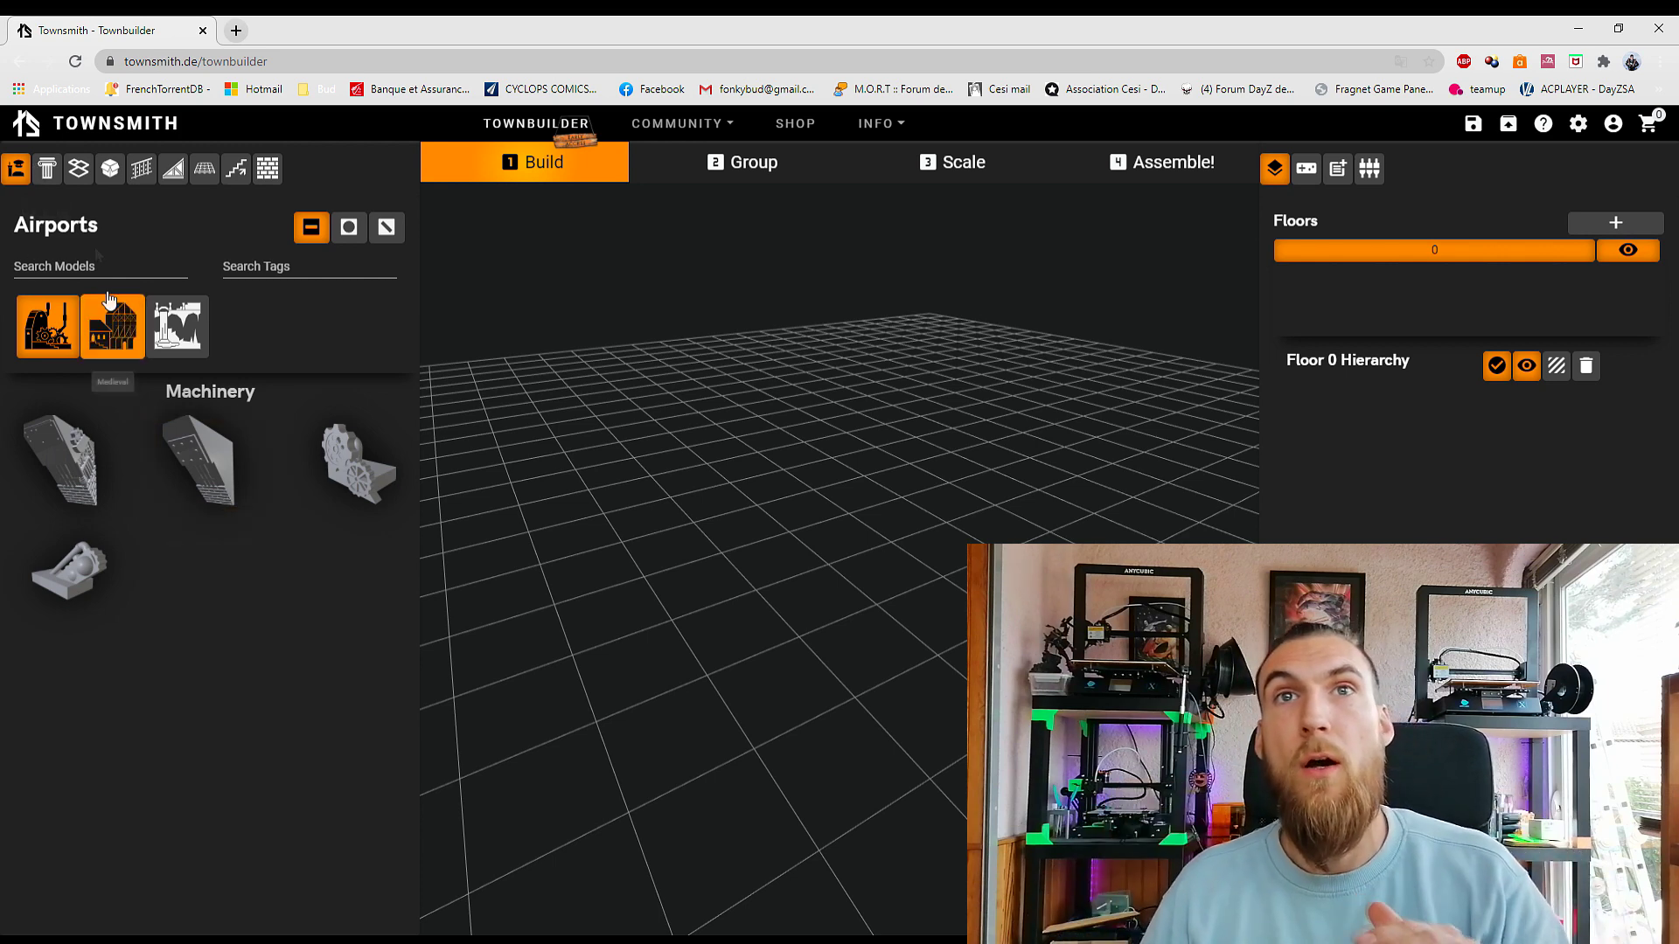
{"action": "left_click", "coordinate": [47, 168]}
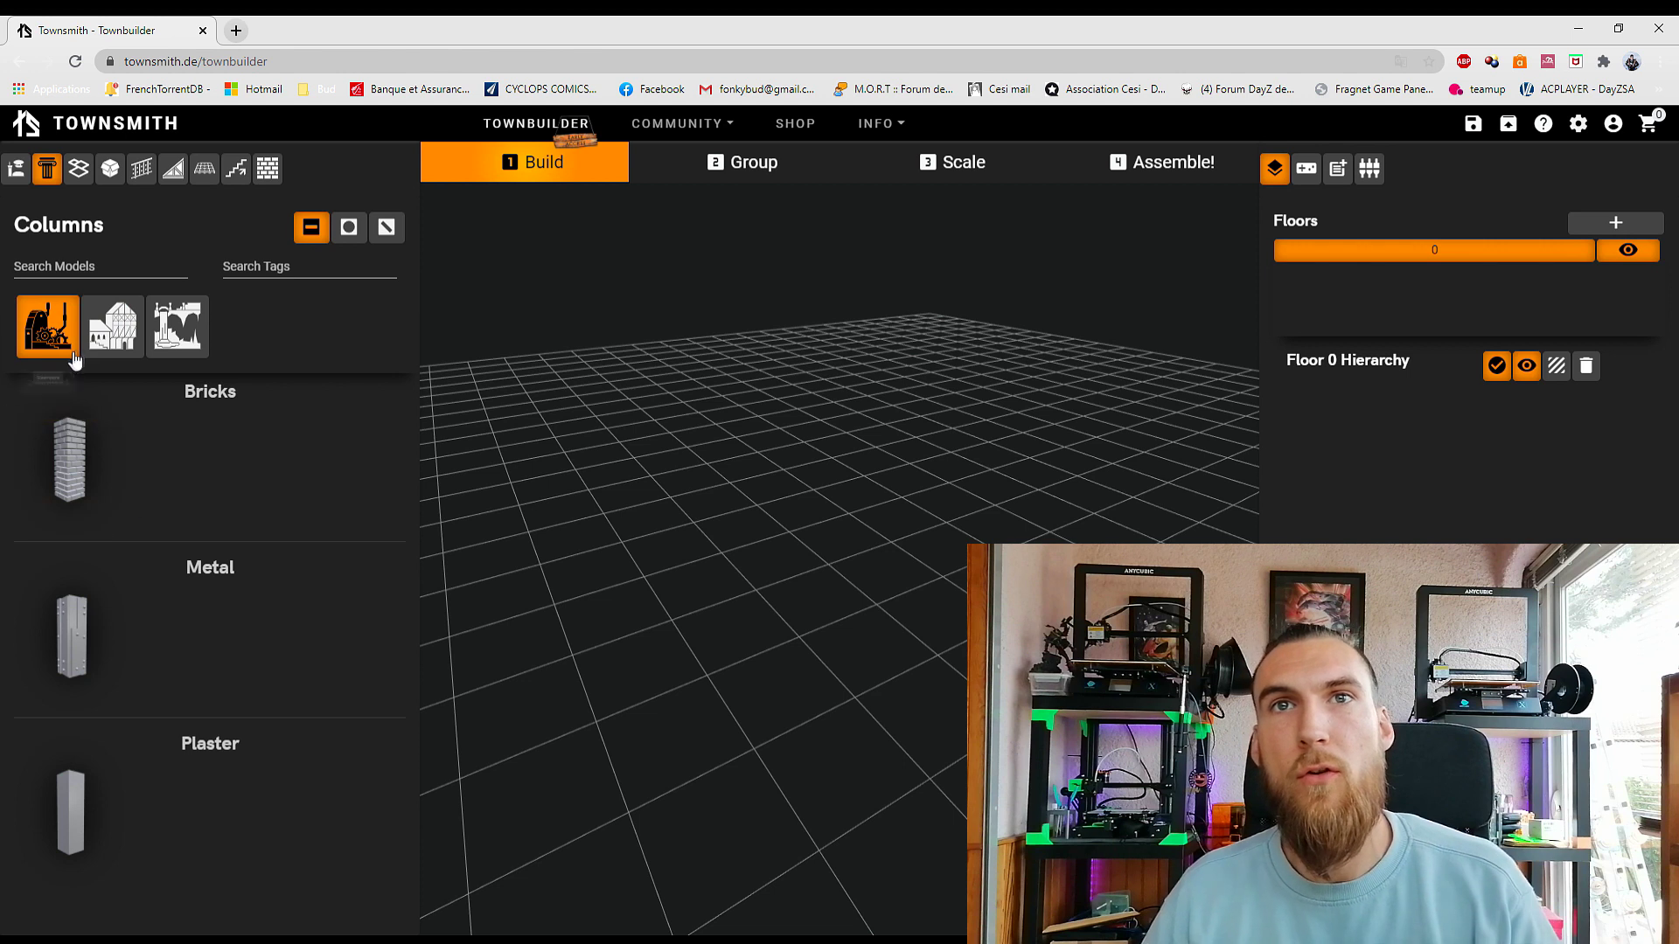
{"action": "left_click", "coordinate": [113, 332]}
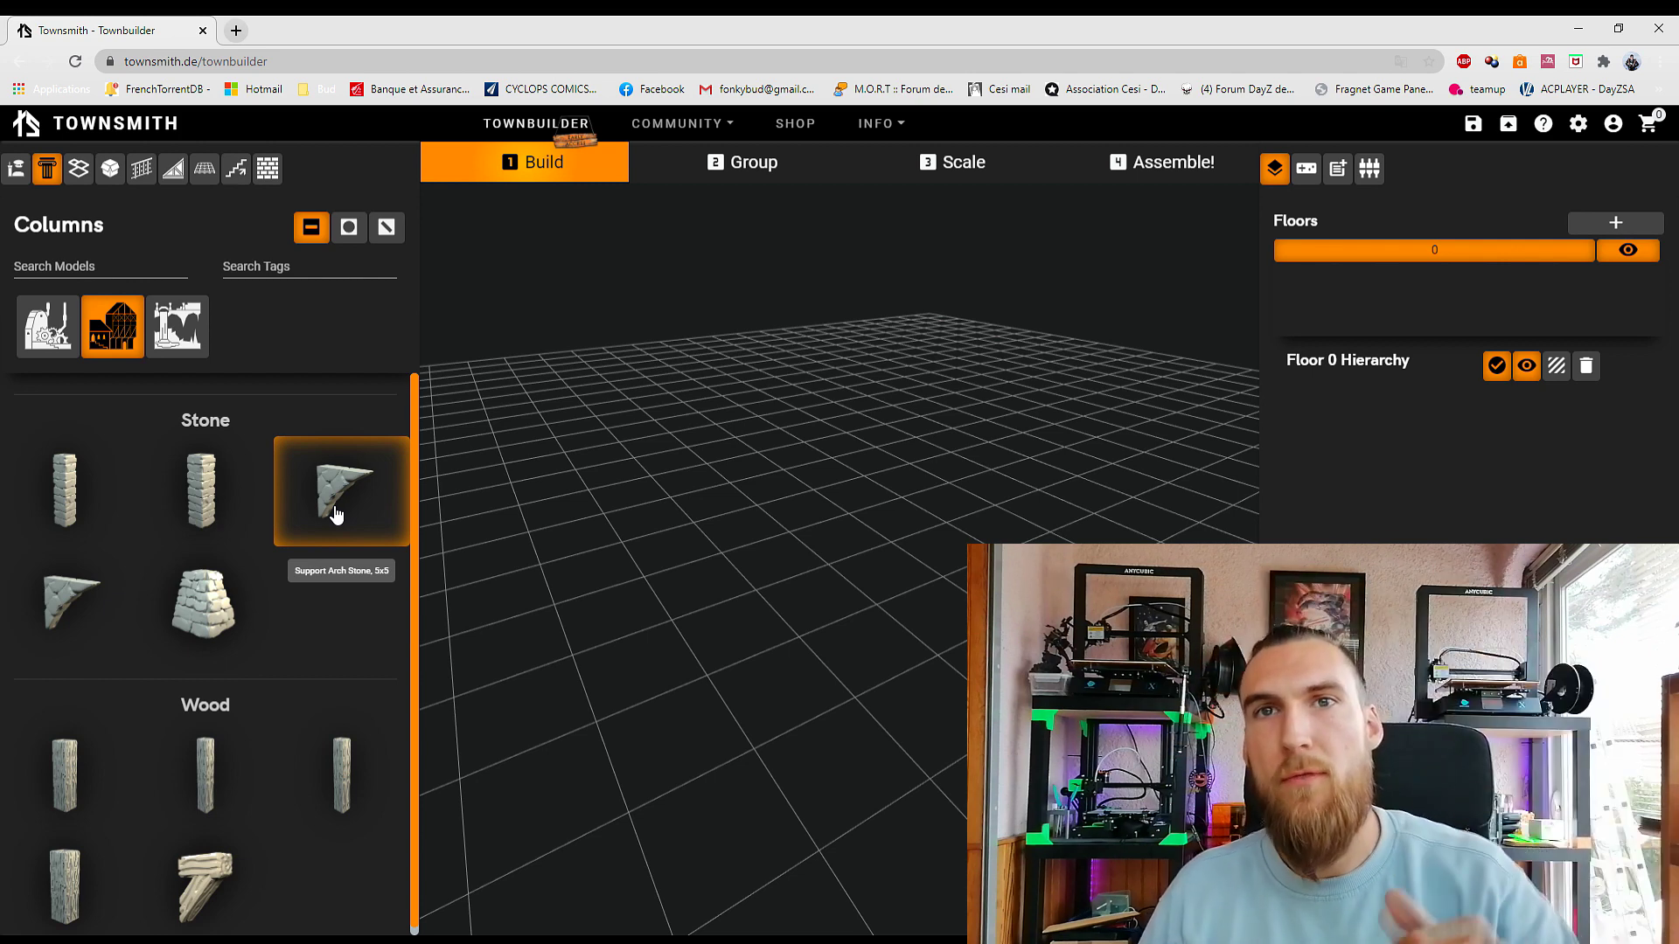
{"action": "scroll", "coordinate": [330, 510], "scroll_direction": "down", "scroll_amount": 1}
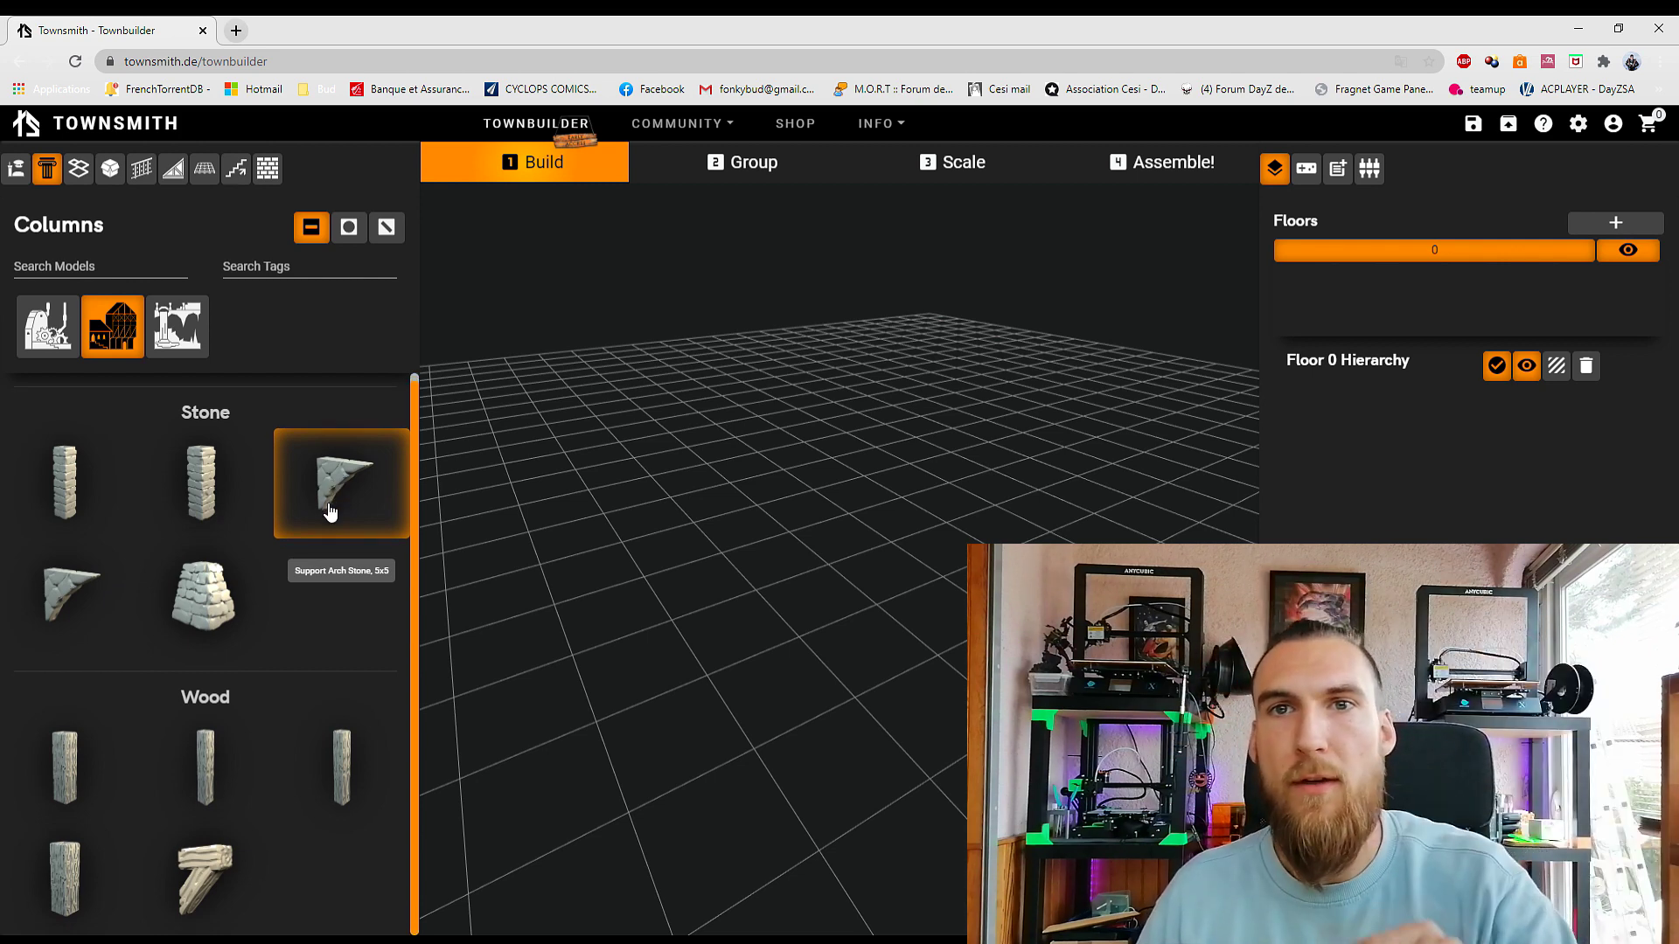
Step: Compare the straight, round and diagonal Medieval models in the Floors category
{"action": "left_click", "coordinate": [79, 169]}
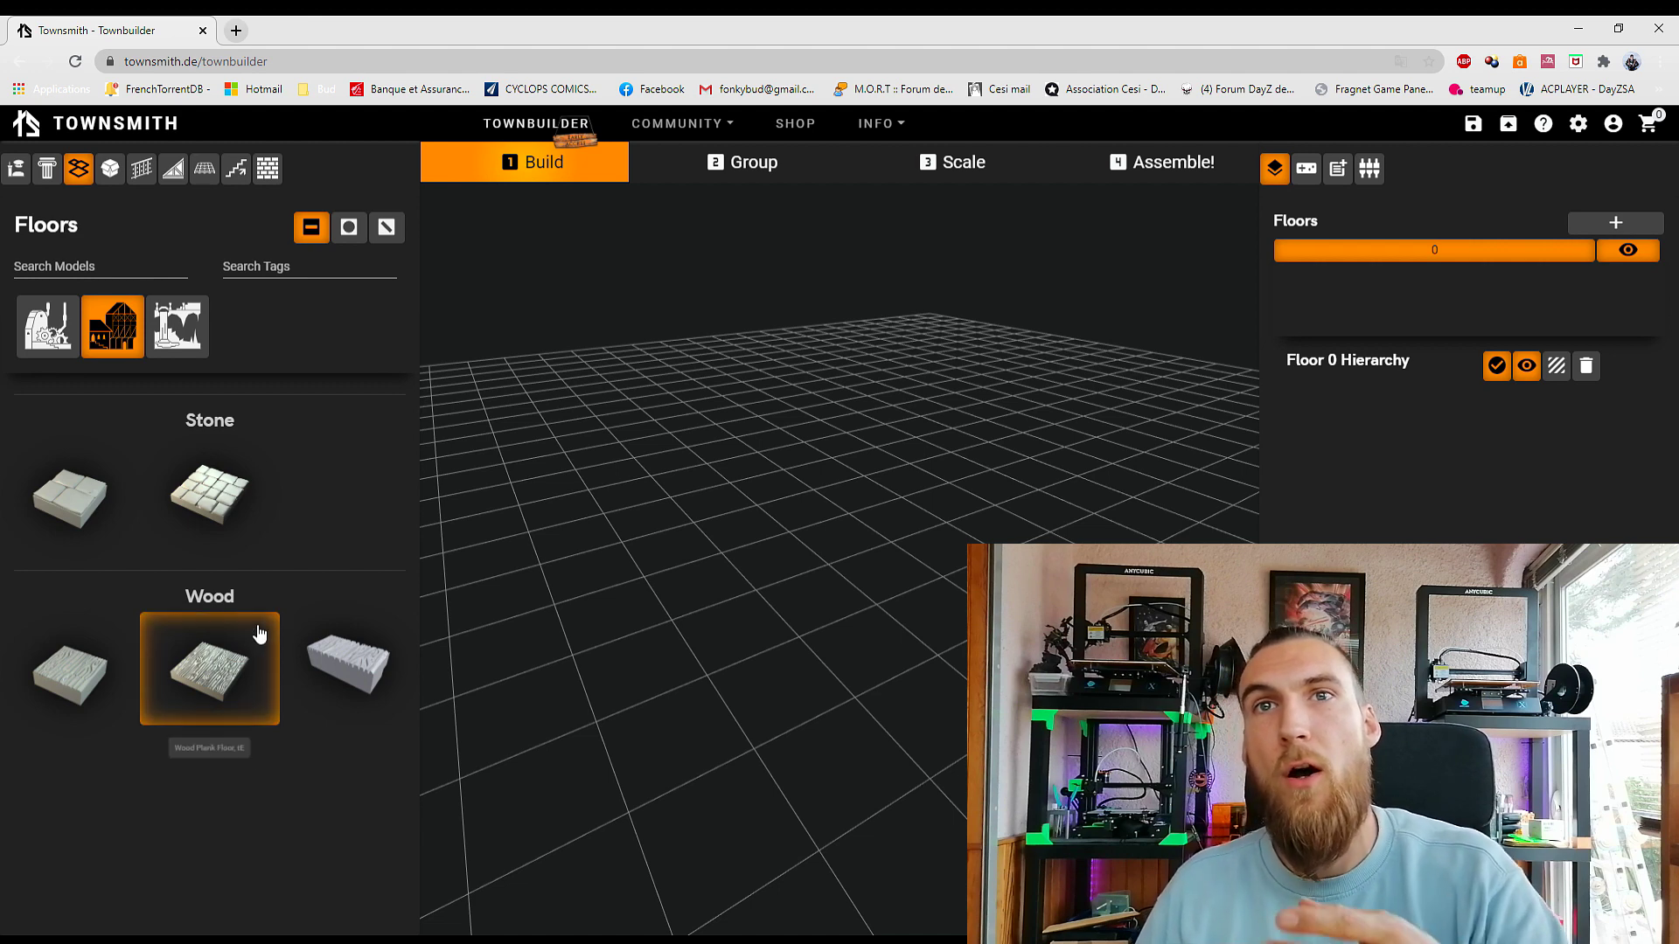
{"action": "left_click", "coordinate": [353, 231]}
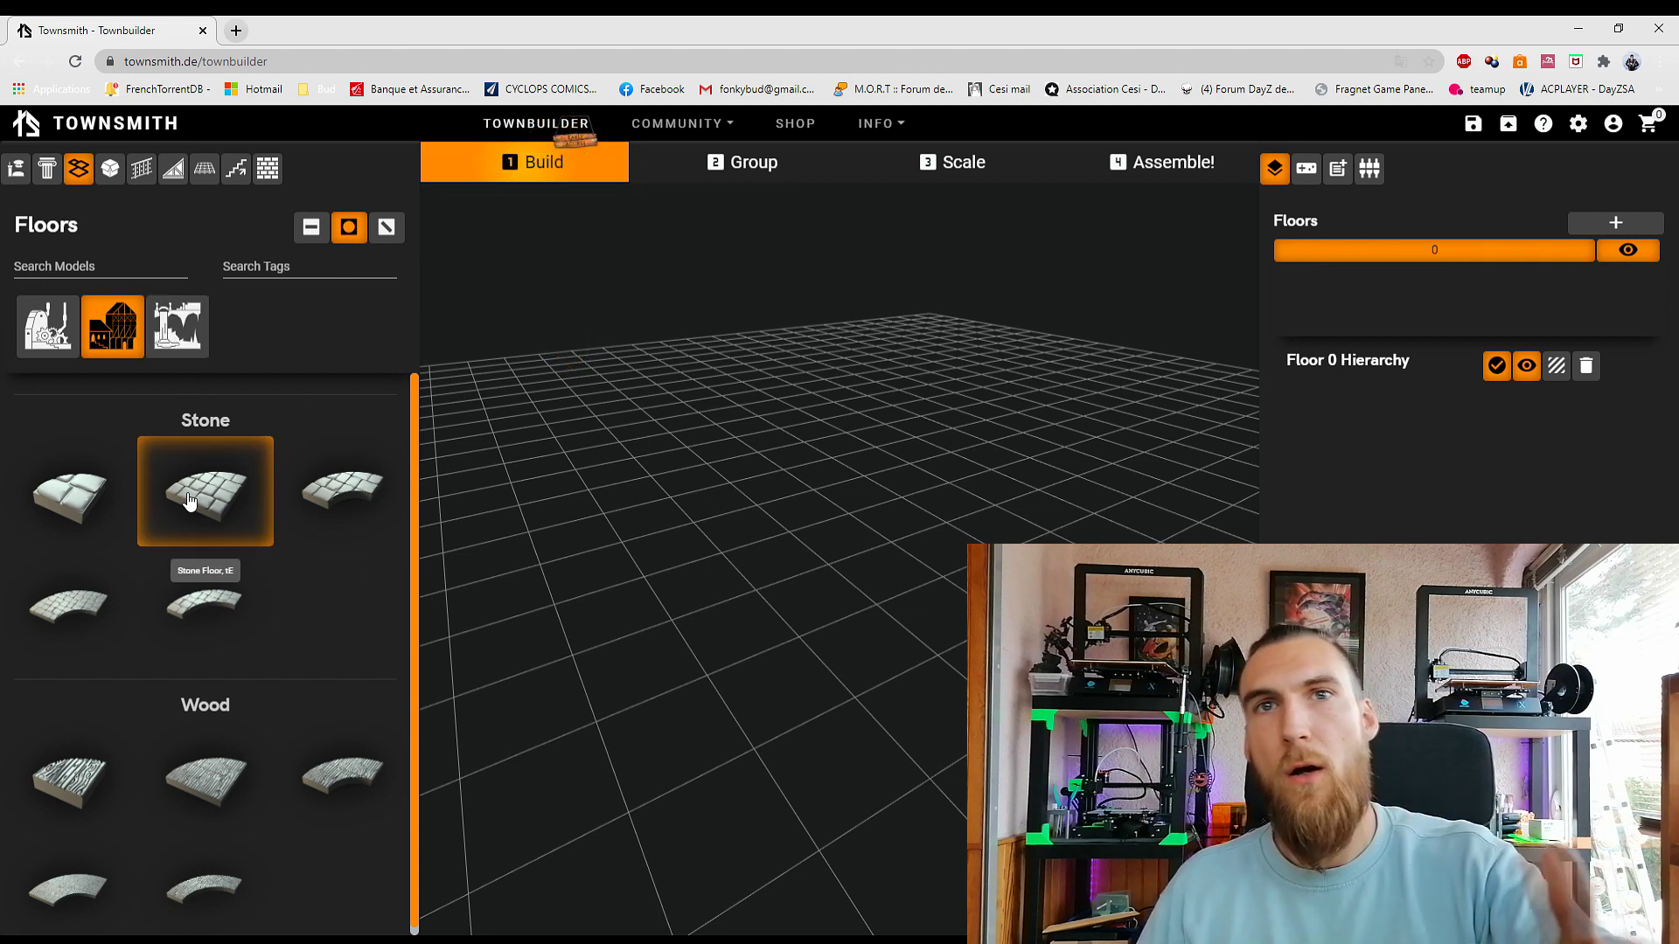
{"action": "left_click", "coordinate": [387, 229]}
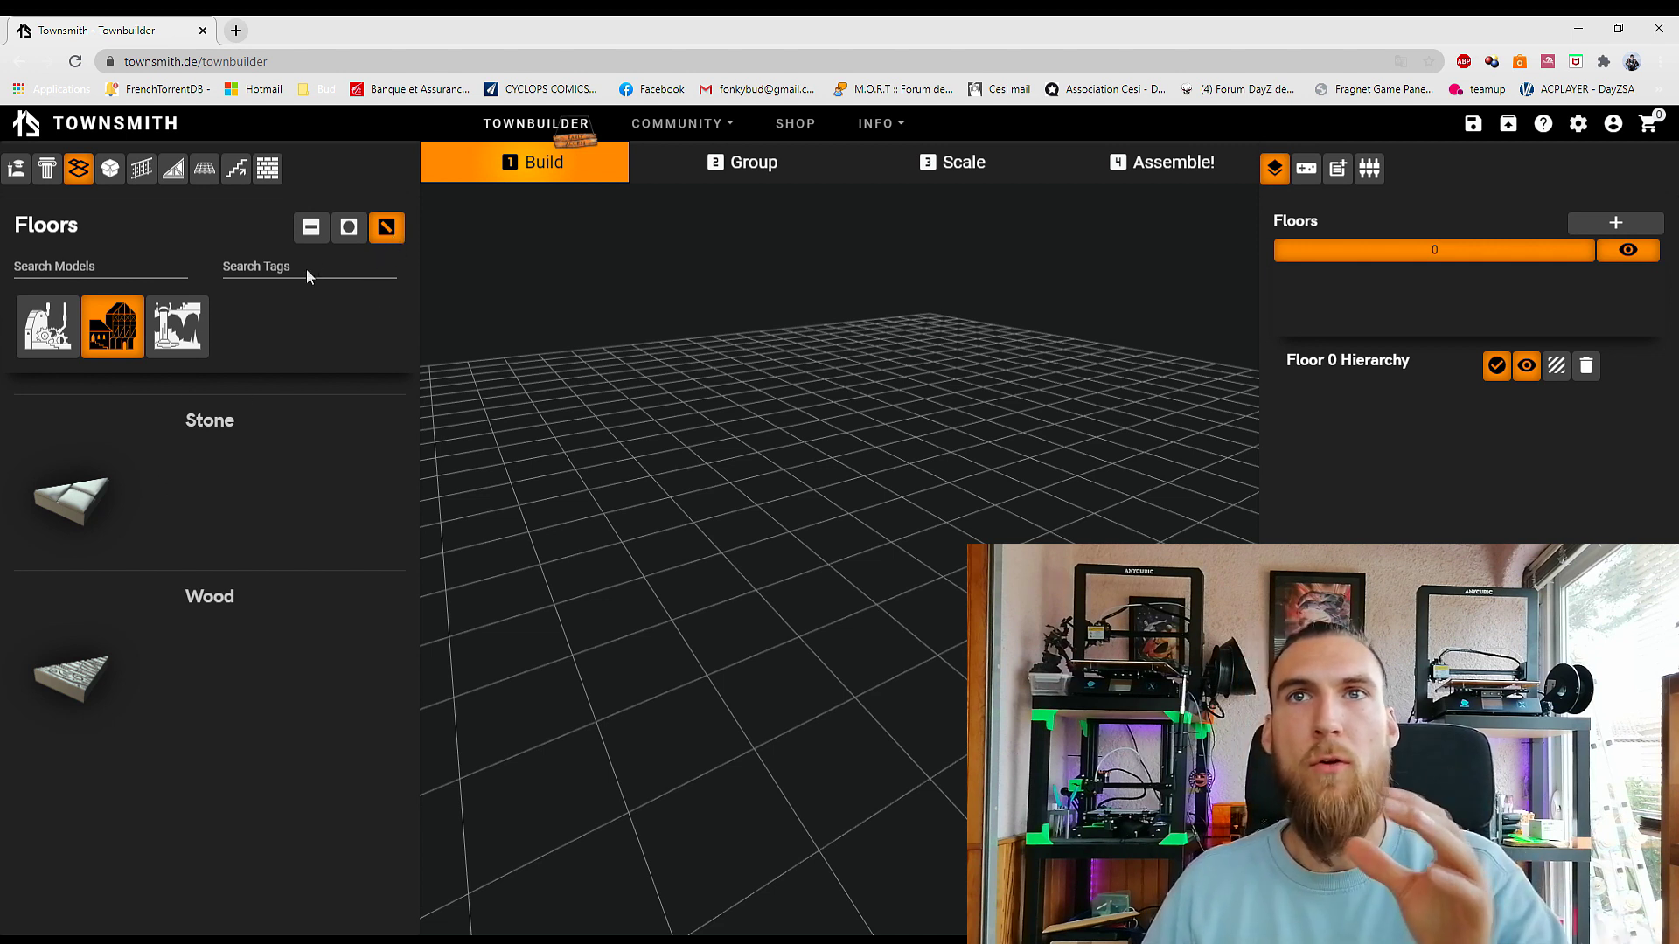
{"action": "left_click", "coordinate": [312, 228]}
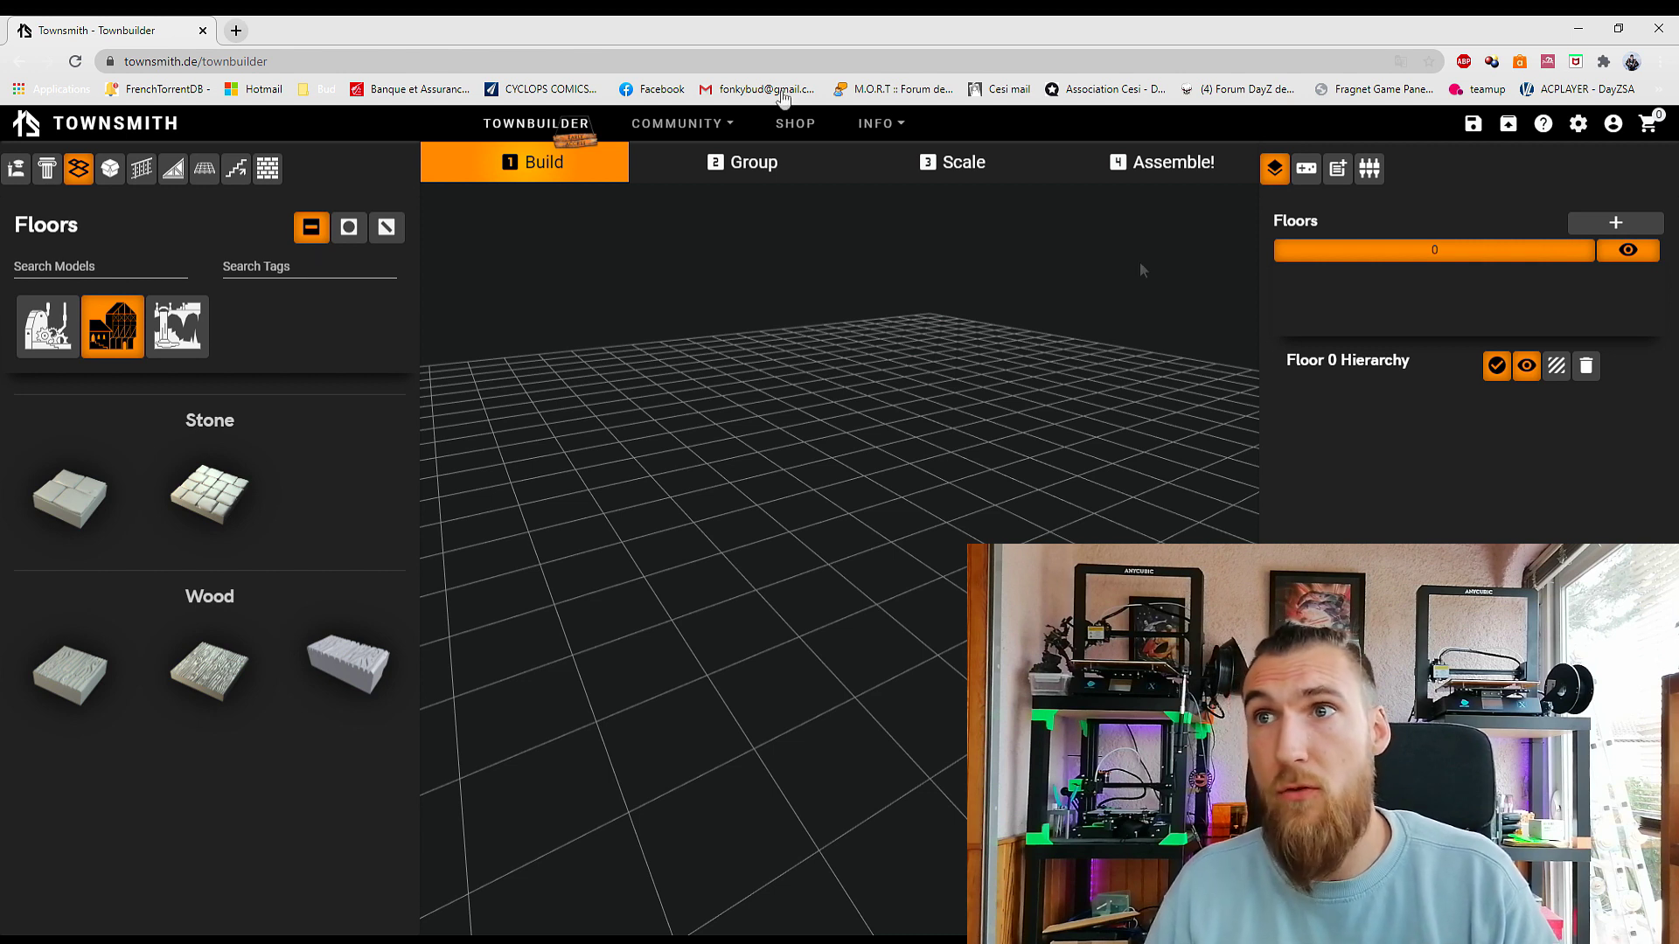
Step: Look through the Medieval models in the Misc category and the stone and wood Railings
{"action": "left_click", "coordinate": [110, 169]}
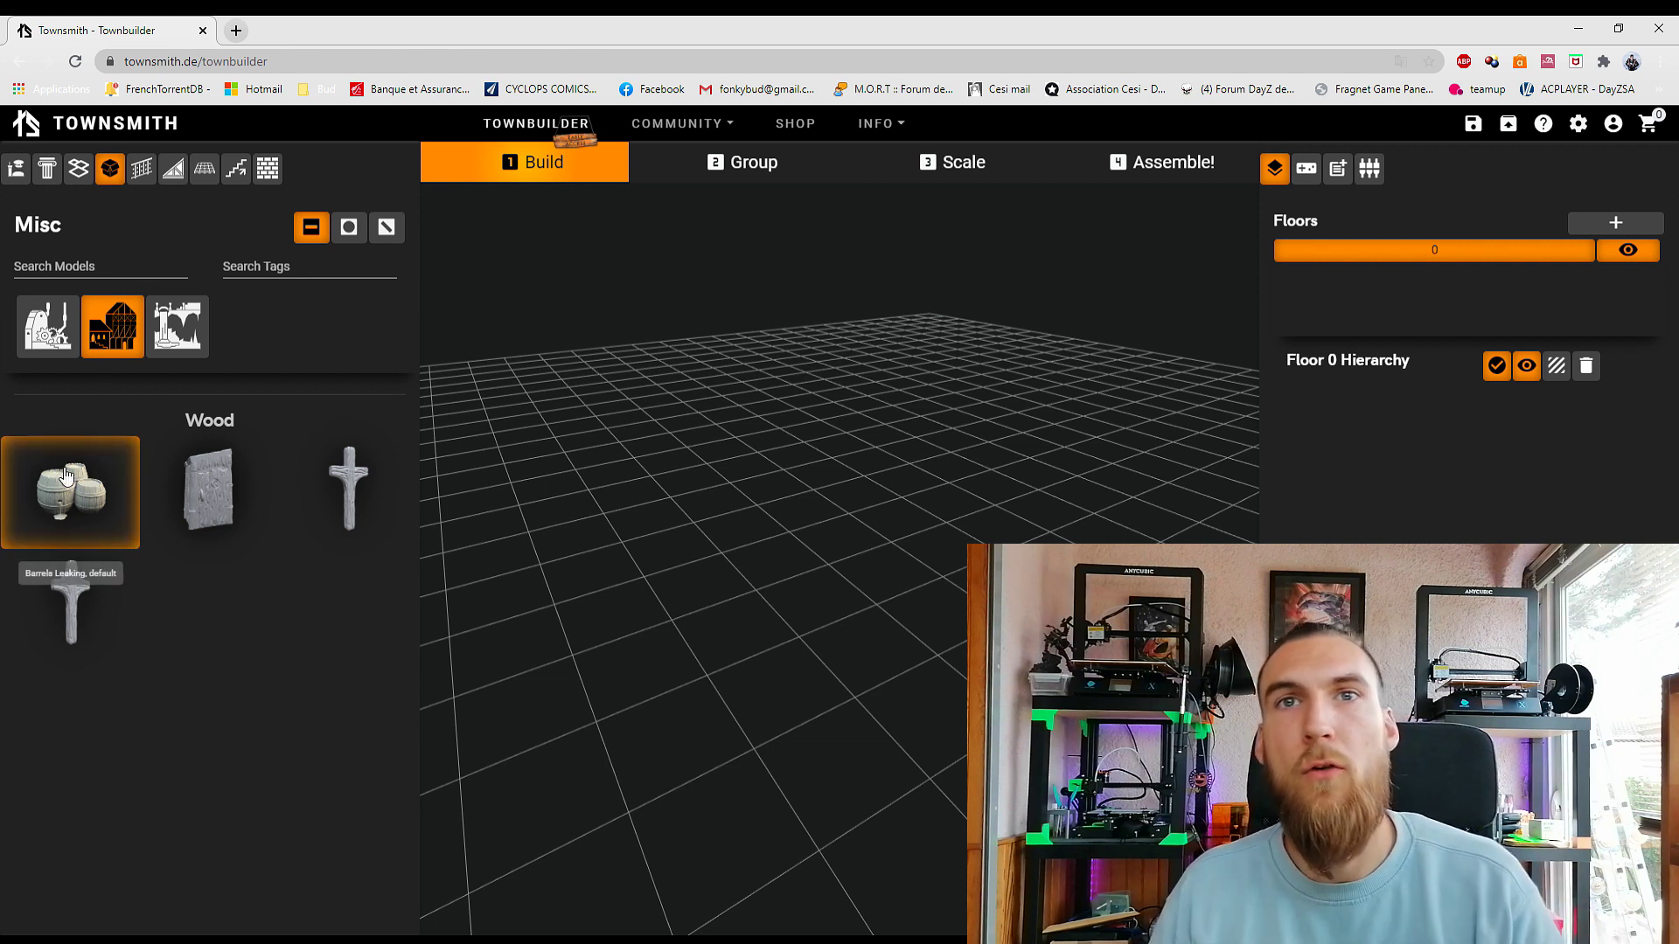
{"action": "left_click", "coordinate": [142, 169]}
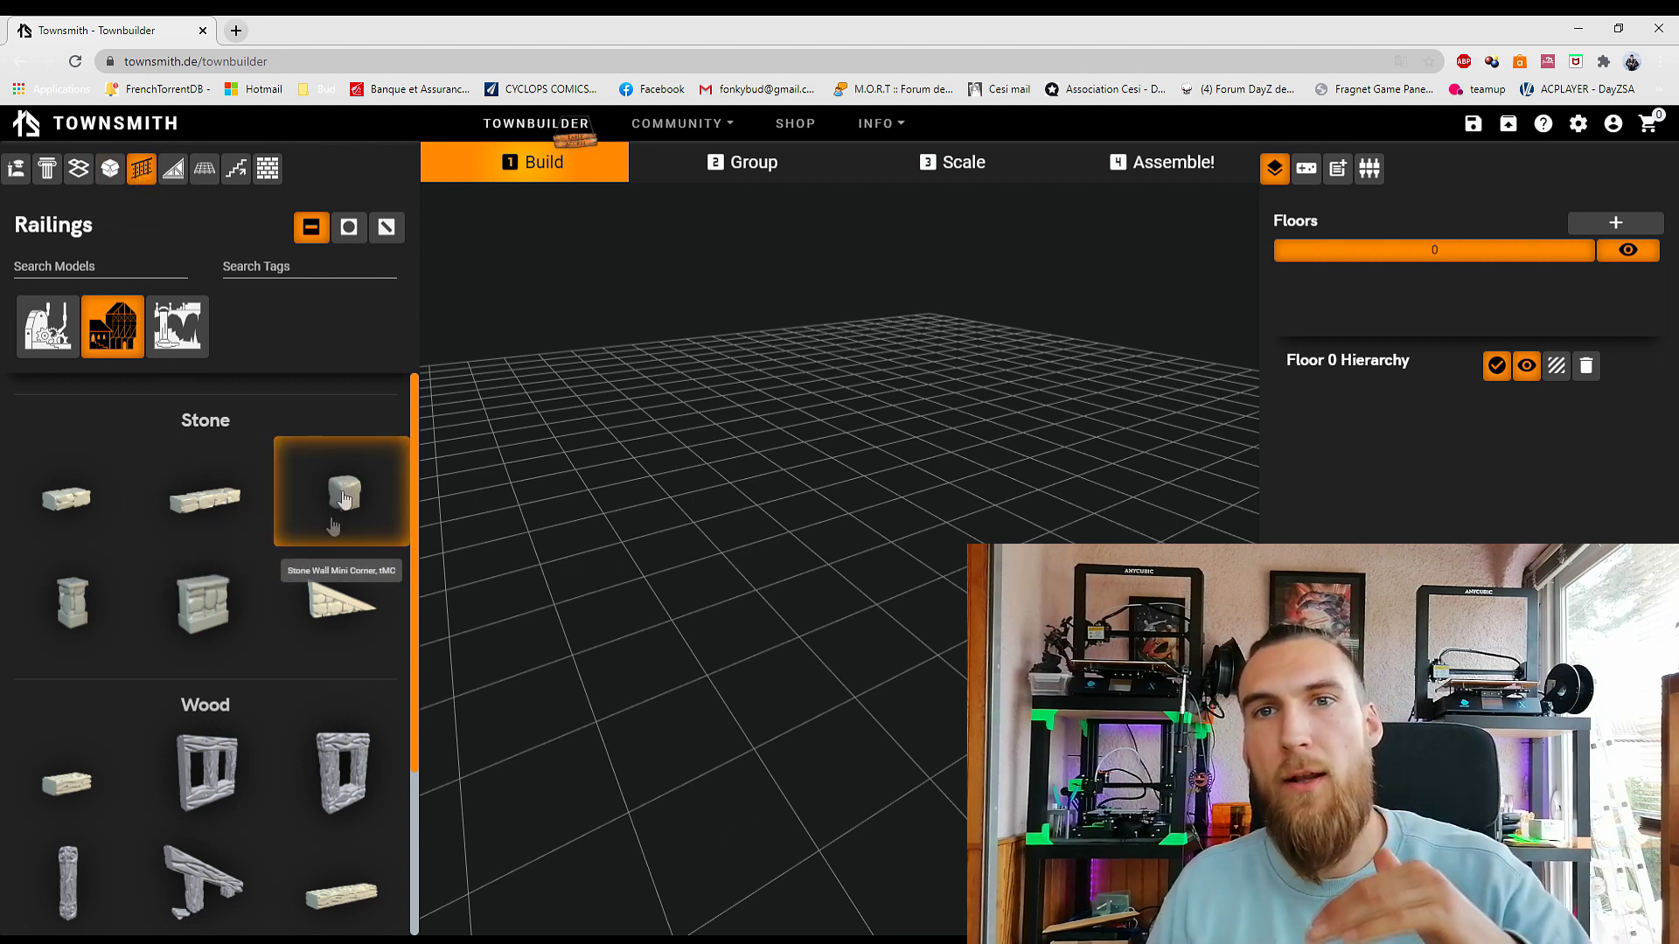
{"action": "scroll", "coordinate": [277, 660], "scroll_direction": "down", "scroll_amount": 2}
{"action": "scroll", "coordinate": [280, 700], "scroll_direction": "down", "scroll_amount": 1}
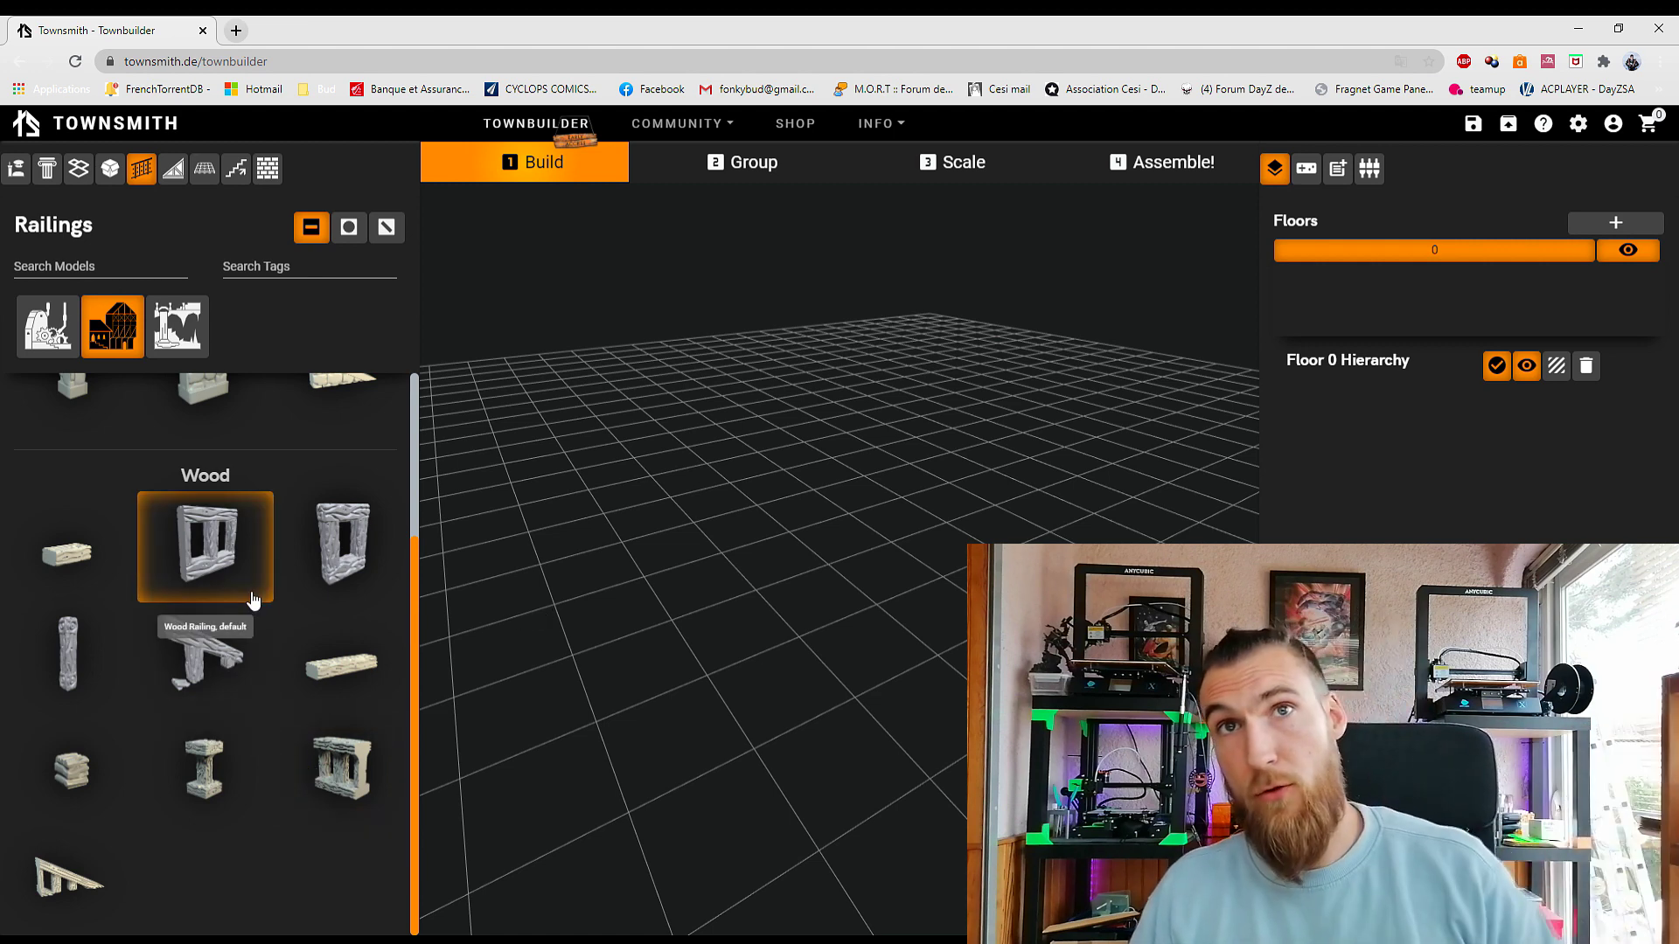
Step: Examine the Medieval RoofFronts models and the straight and round shingled models in the Roofs category
{"action": "left_click", "coordinate": [173, 167]}
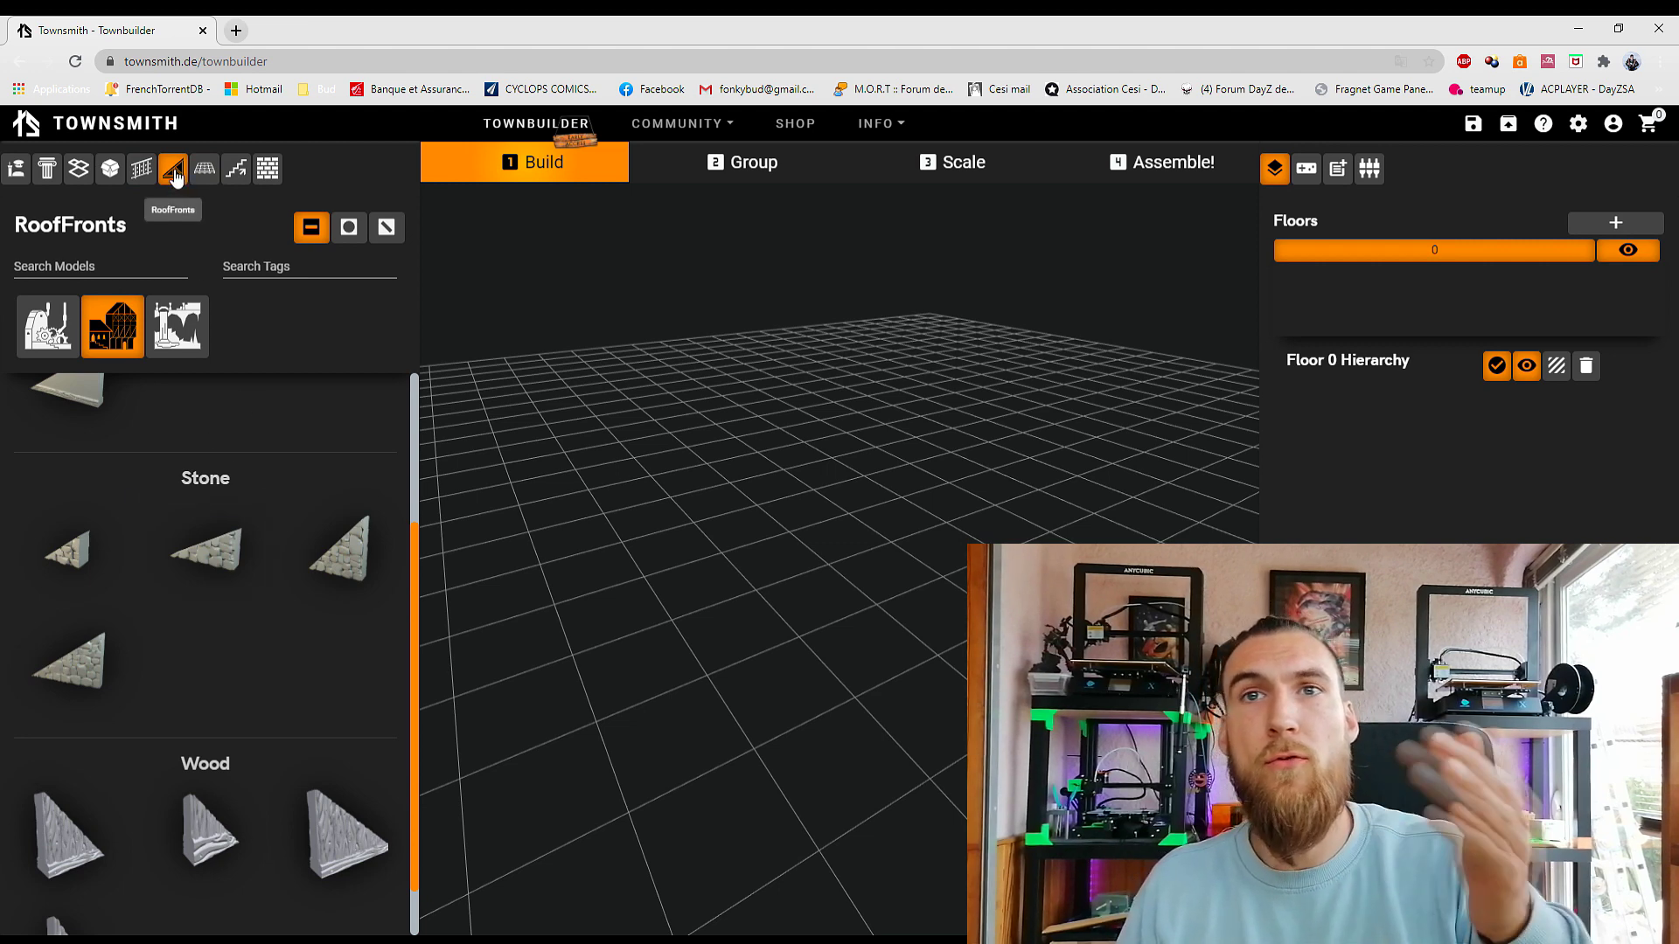
{"action": "scroll", "coordinate": [382, 507], "scroll_direction": "up", "scroll_amount": 3}
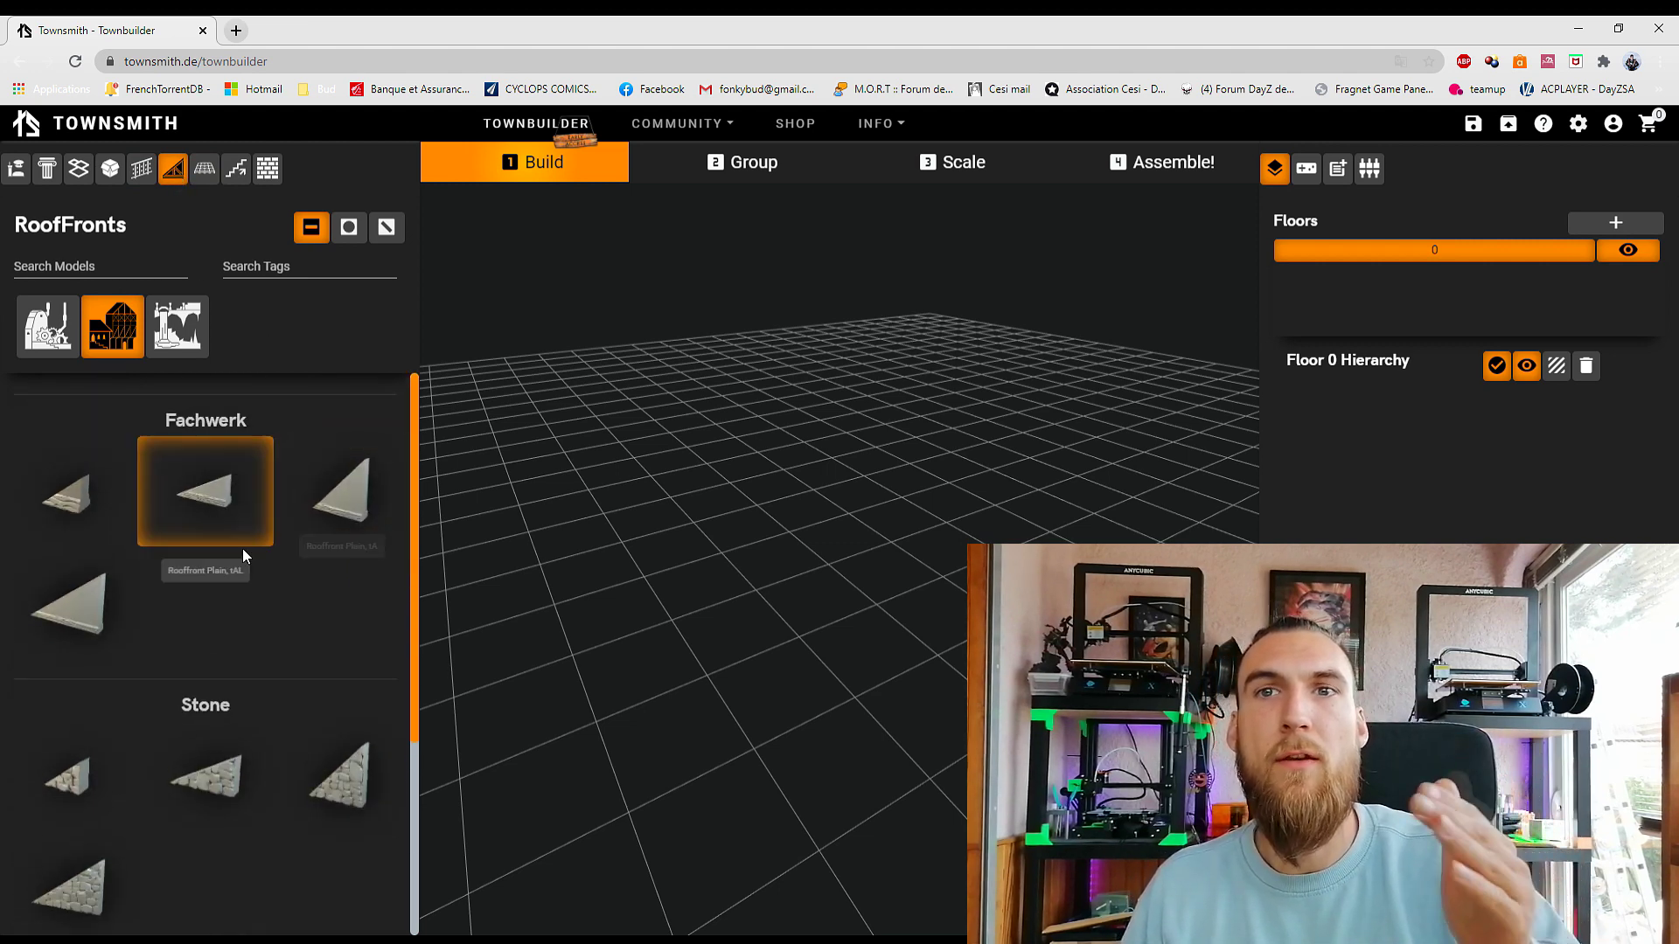
{"action": "scroll", "coordinate": [245, 553], "scroll_direction": "down", "scroll_amount": 2}
{"action": "scroll", "coordinate": [248, 560], "scroll_direction": "down", "scroll_amount": 2}
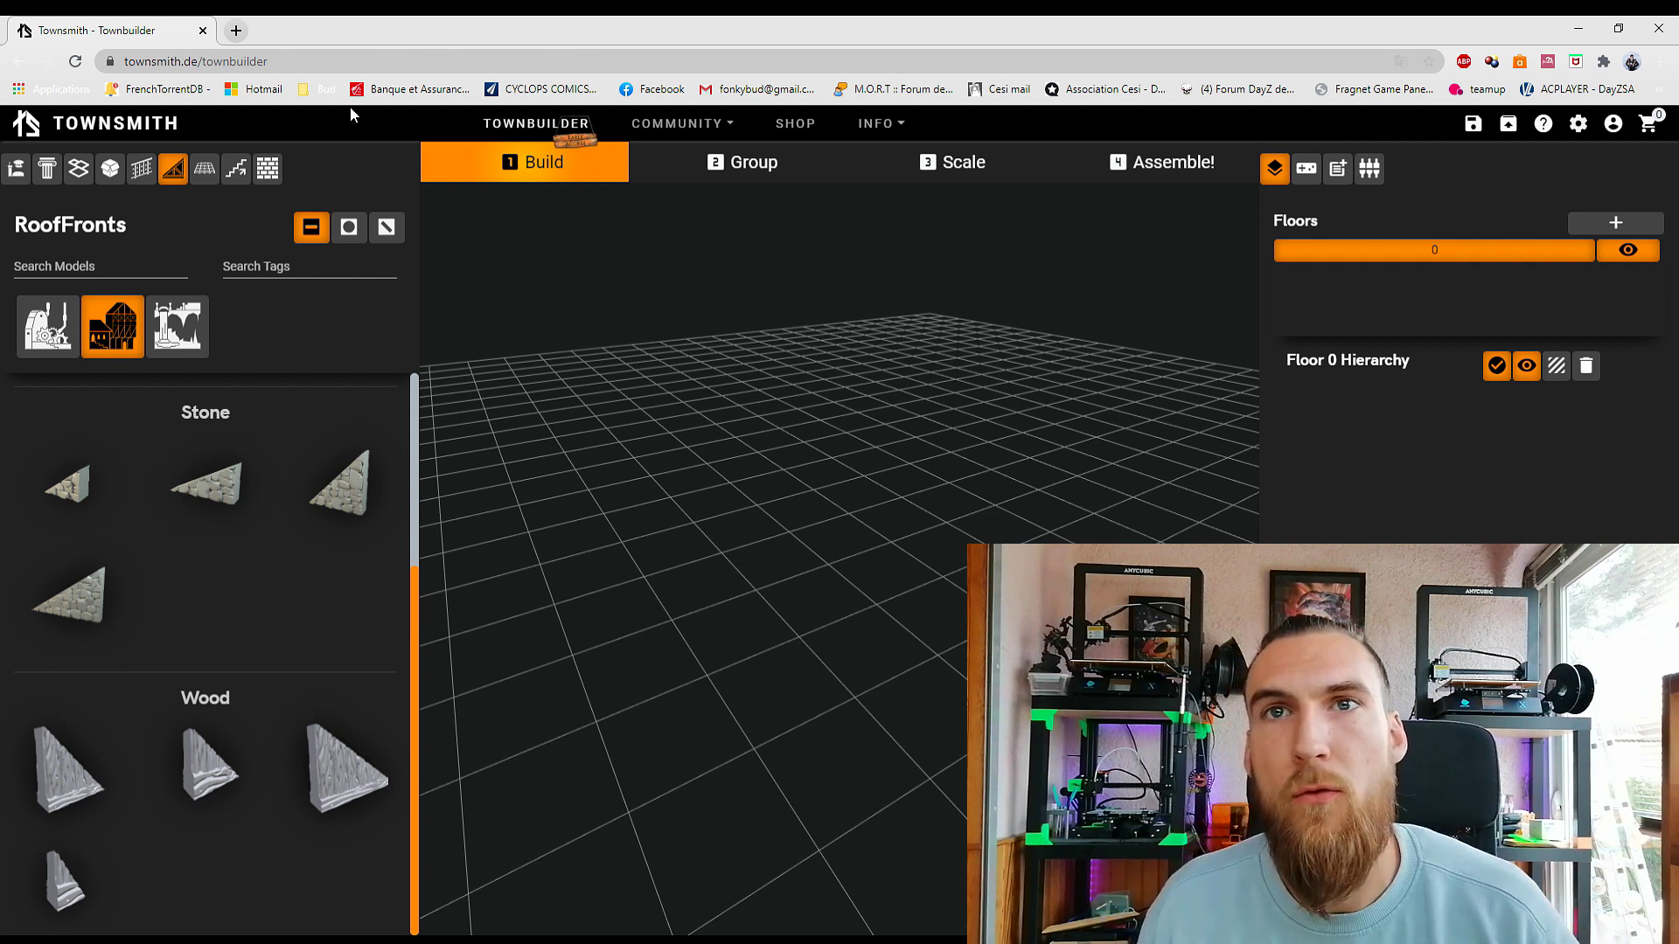
{"action": "left_click", "coordinate": [206, 175]}
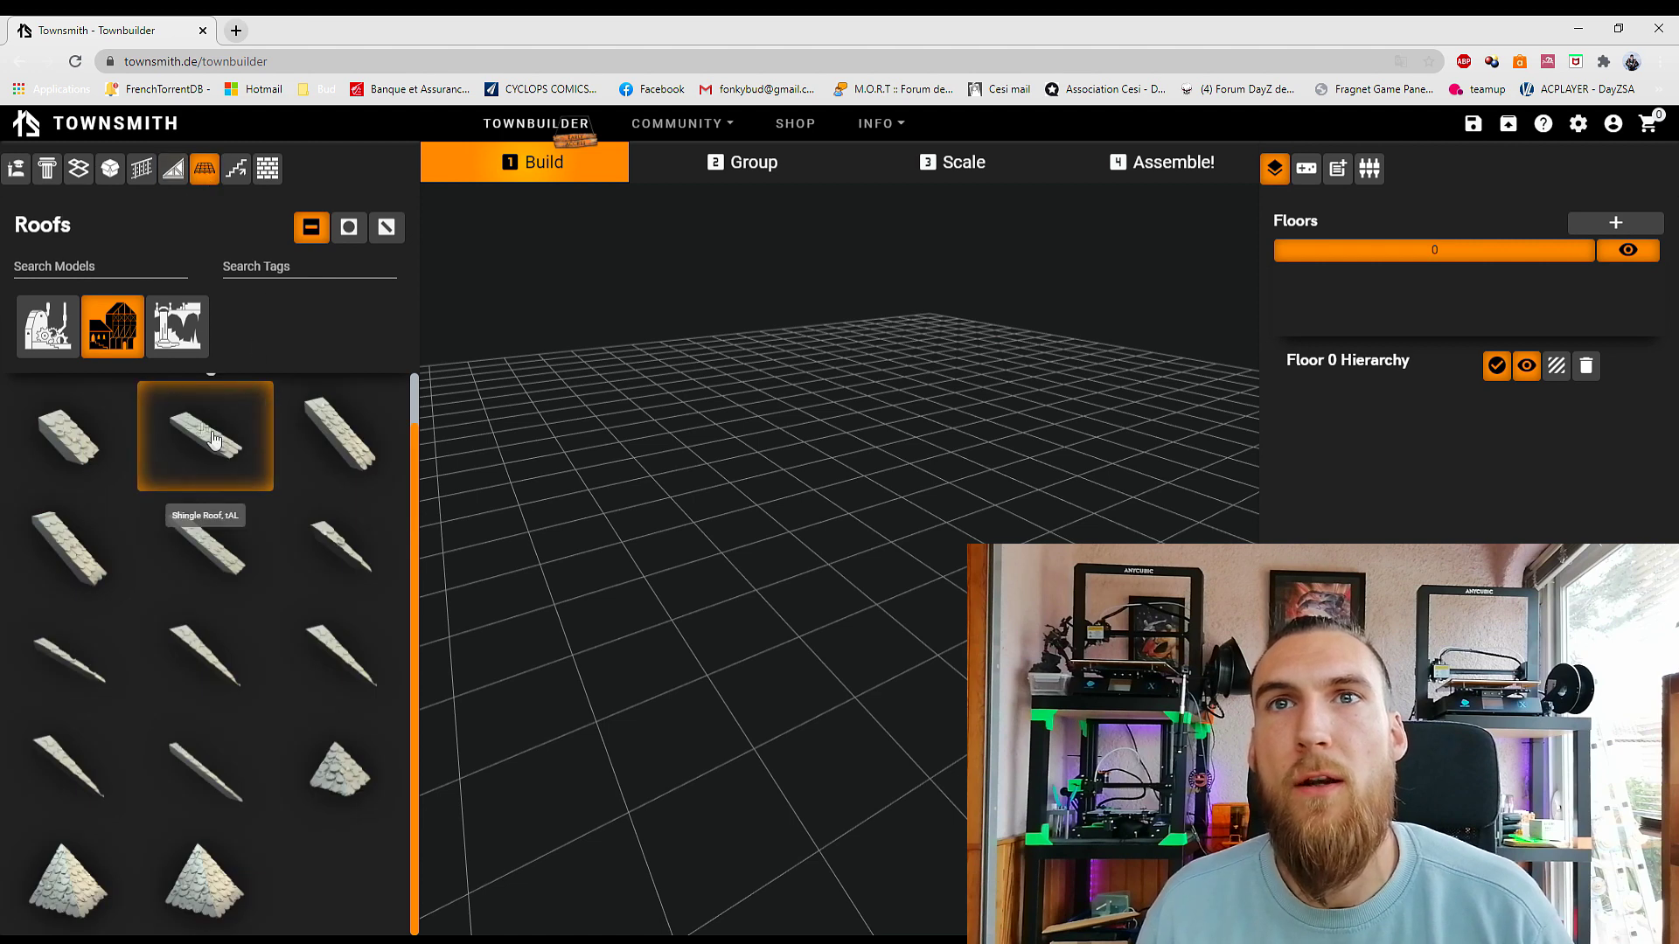
{"action": "scroll", "coordinate": [271, 605], "scroll_direction": "up", "scroll_amount": 1}
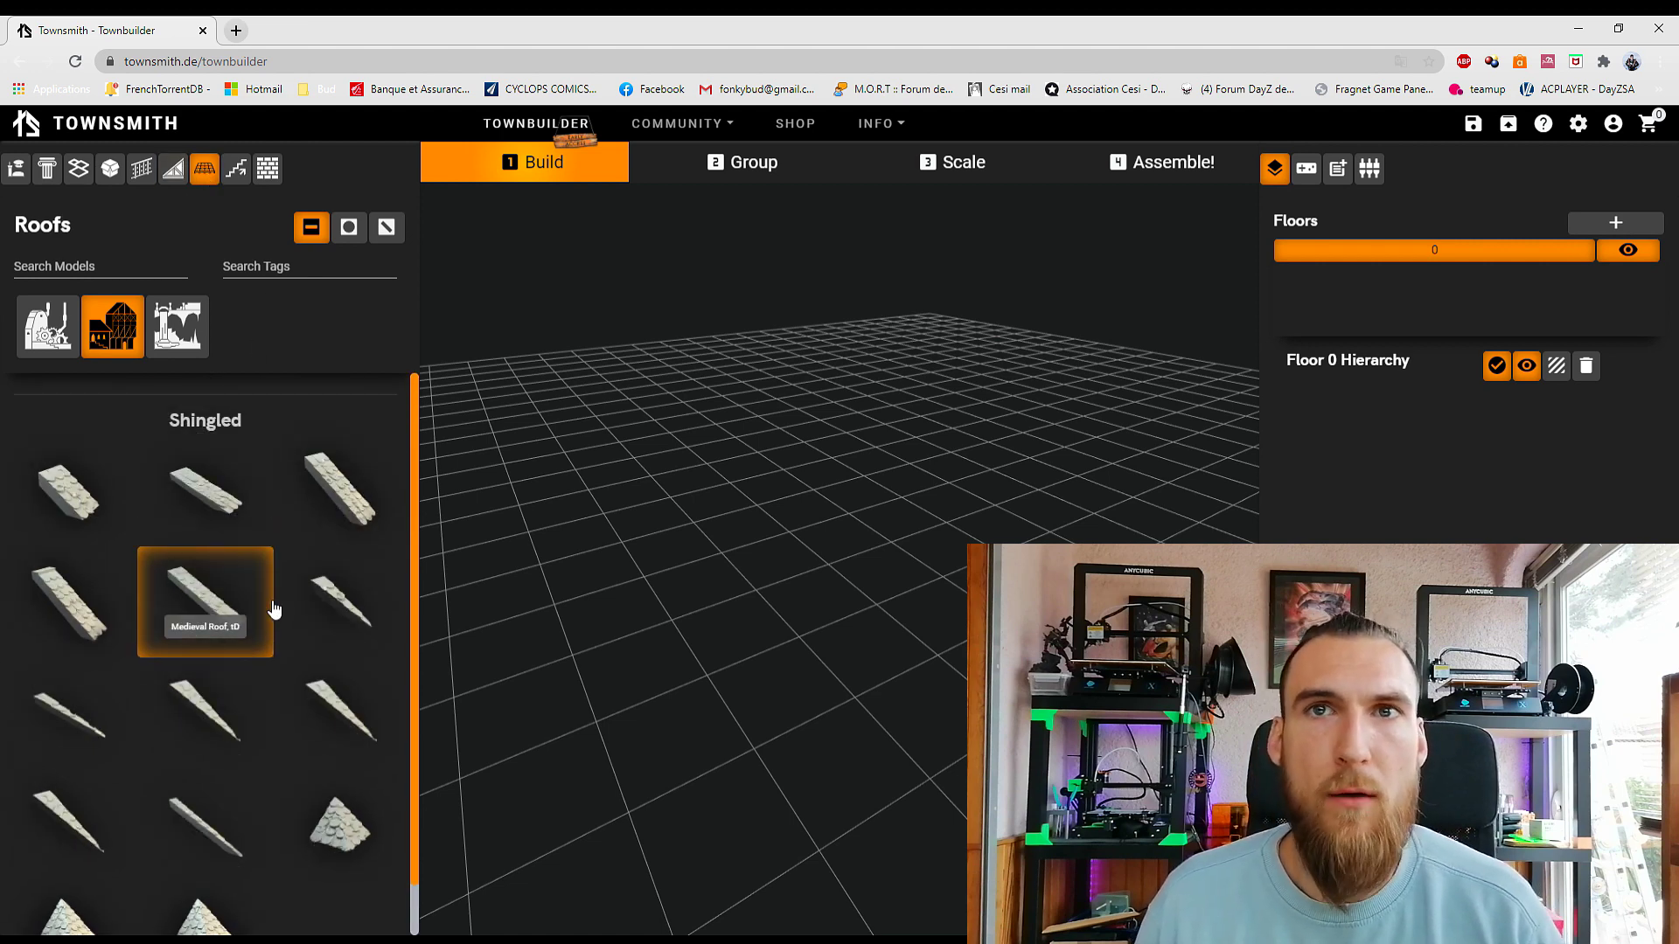
{"action": "scroll", "coordinate": [273, 604], "scroll_direction": "down", "scroll_amount": 1}
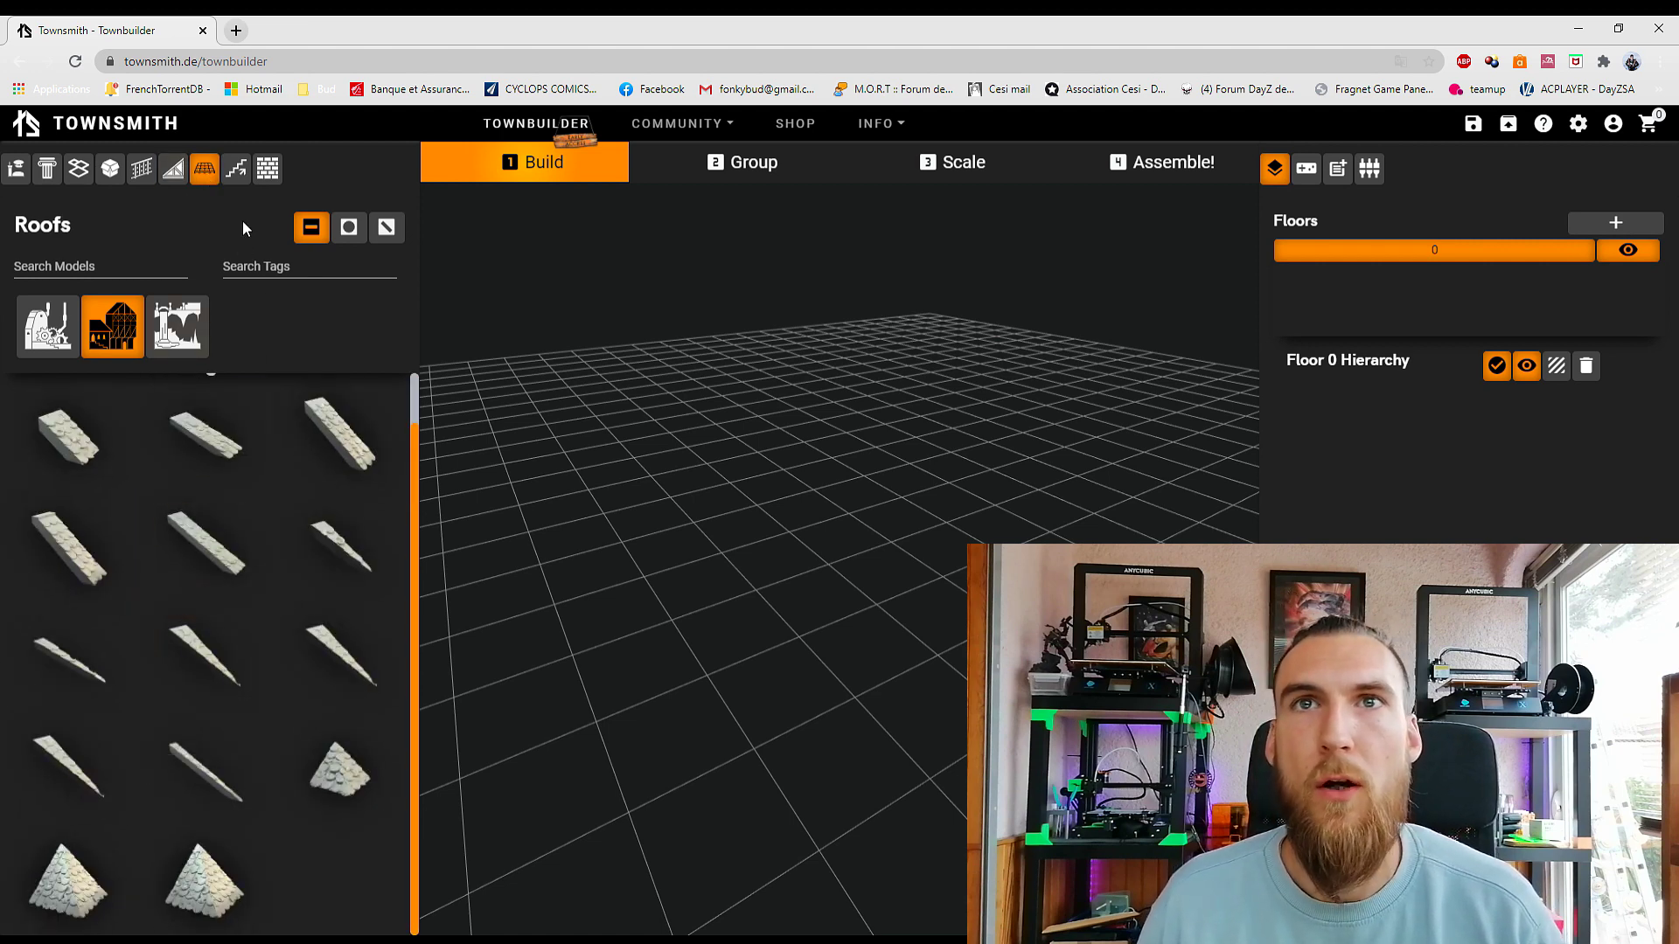
{"action": "scroll", "coordinate": [272, 591], "scroll_direction": "up", "scroll_amount": 1}
{"action": "left_click", "coordinate": [349, 227]}
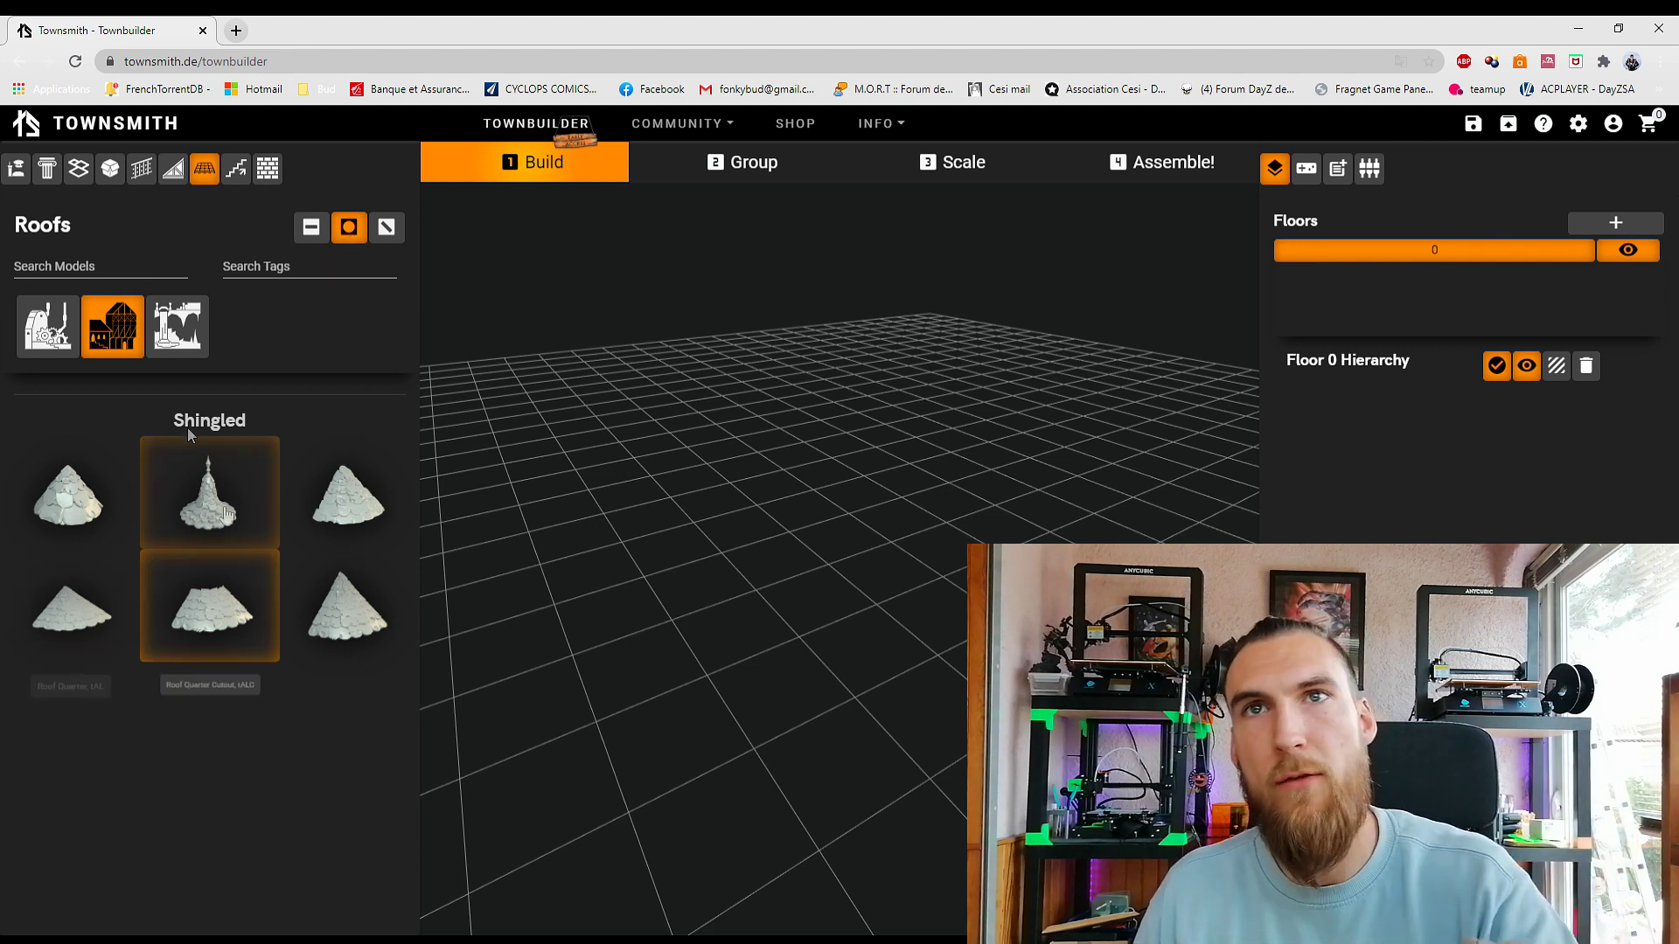
Step: Examine the straight and round Medieval models in the Stairs and Walls categories
{"action": "left_click", "coordinate": [253, 175]}
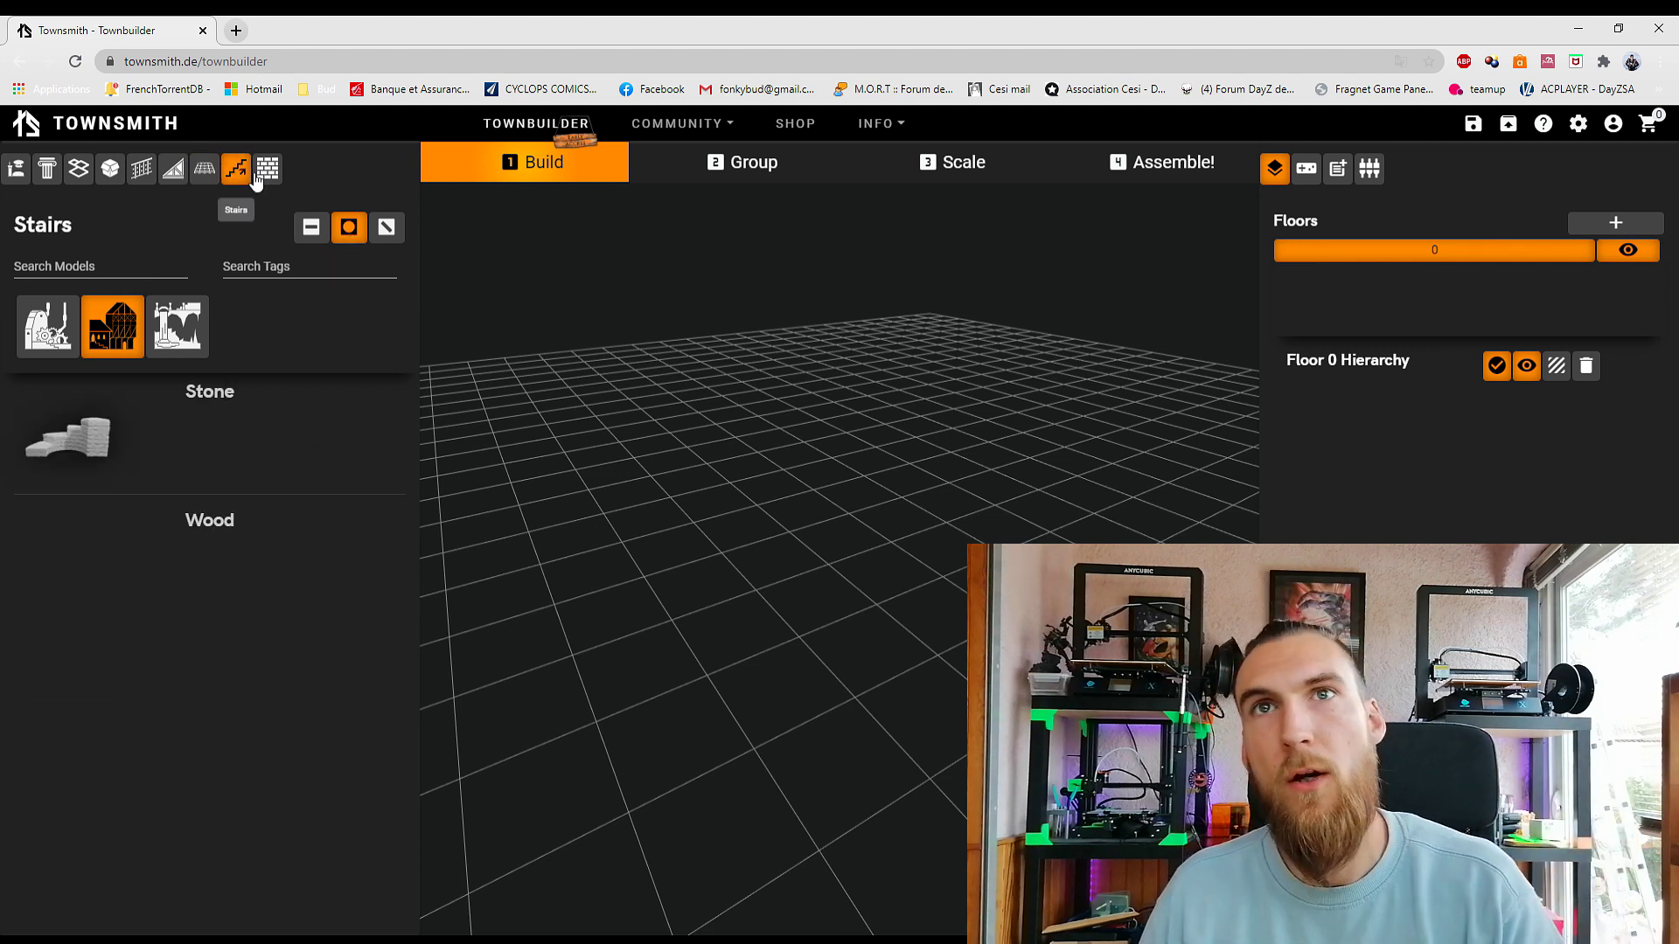
{"action": "left_click", "coordinate": [313, 231]}
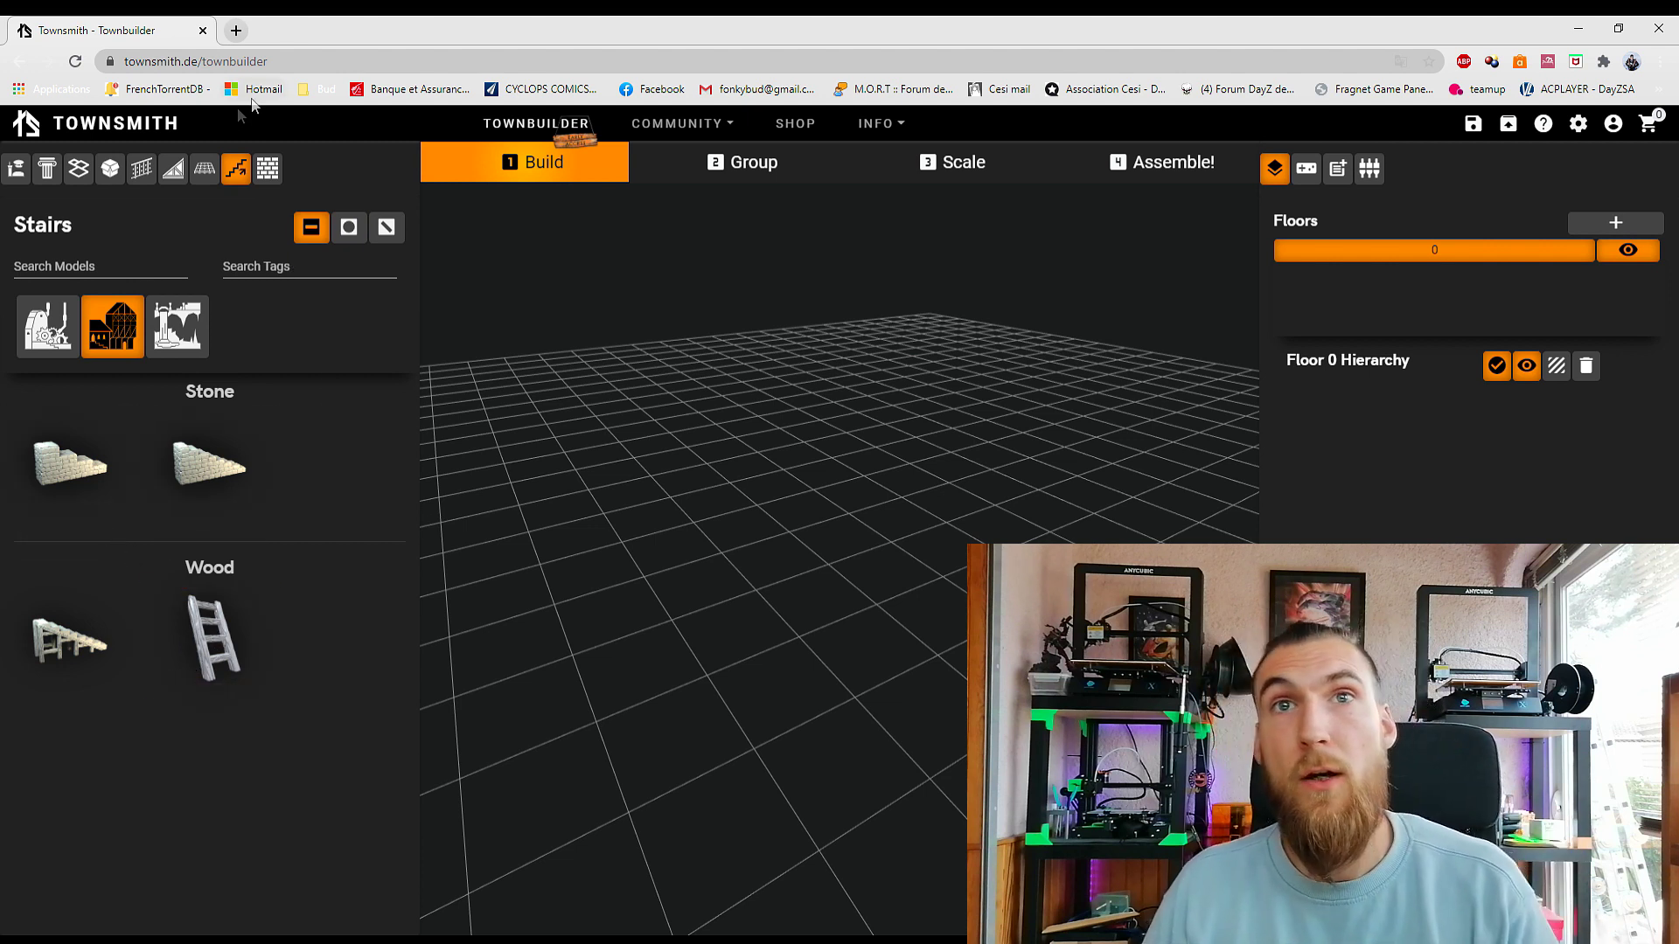
{"action": "left_click", "coordinate": [268, 168]}
{"action": "scroll", "coordinate": [255, 562], "scroll_direction": "down", "scroll_amount": 10}
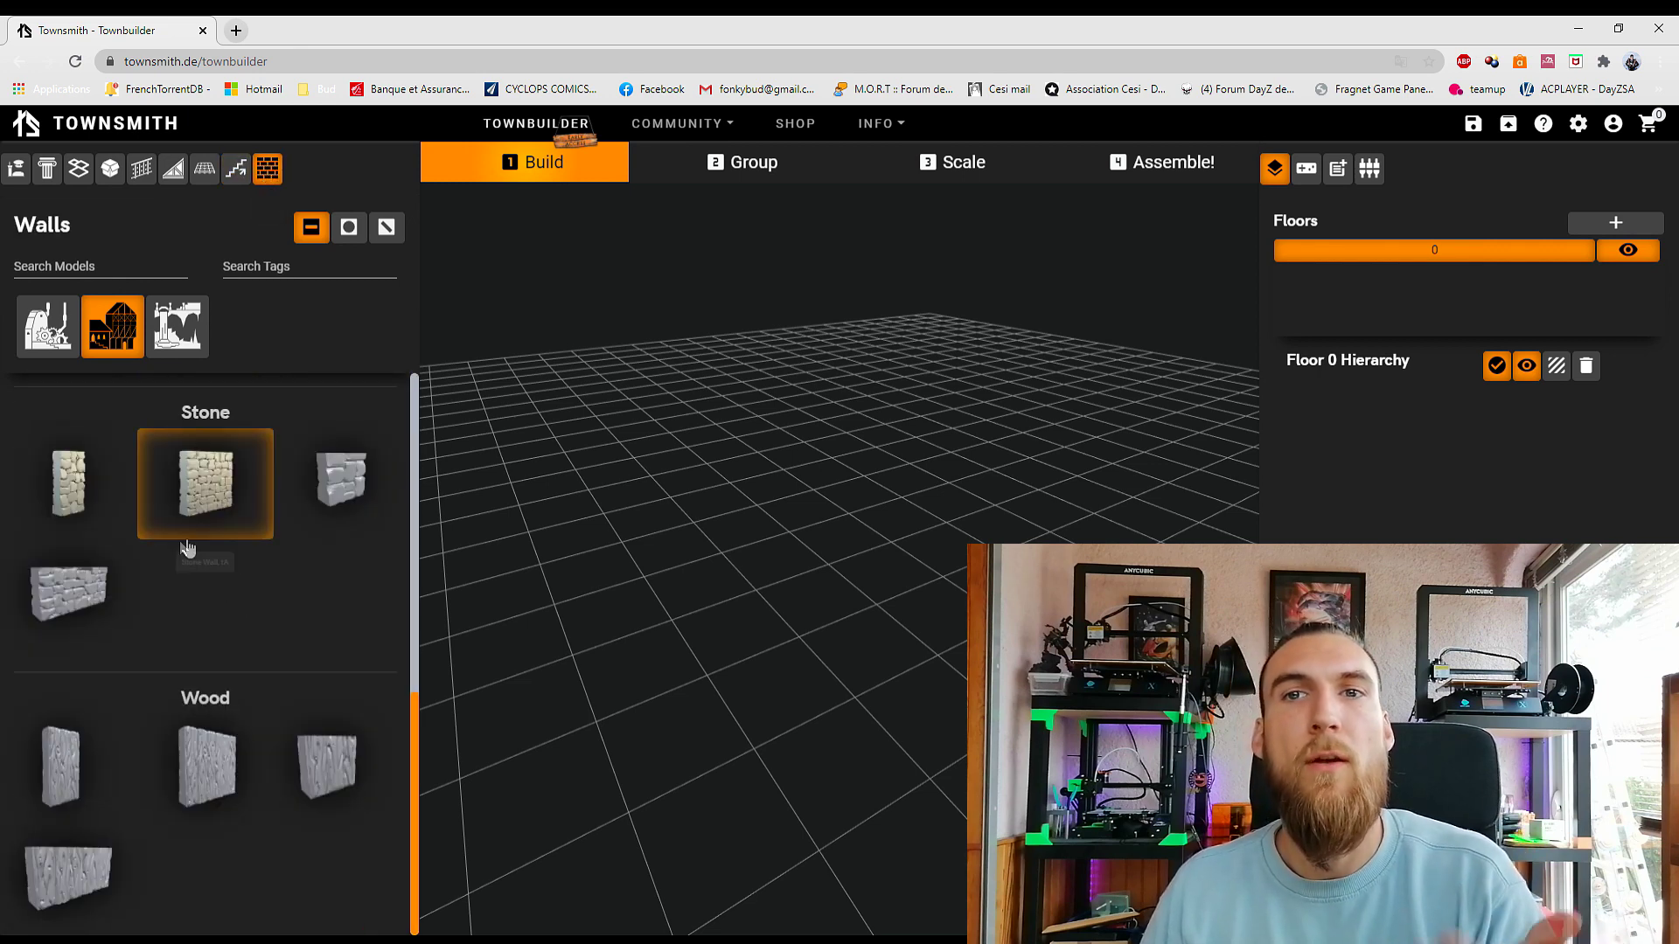
{"action": "scroll", "coordinate": [233, 600], "scroll_direction": "up", "scroll_amount": 6}
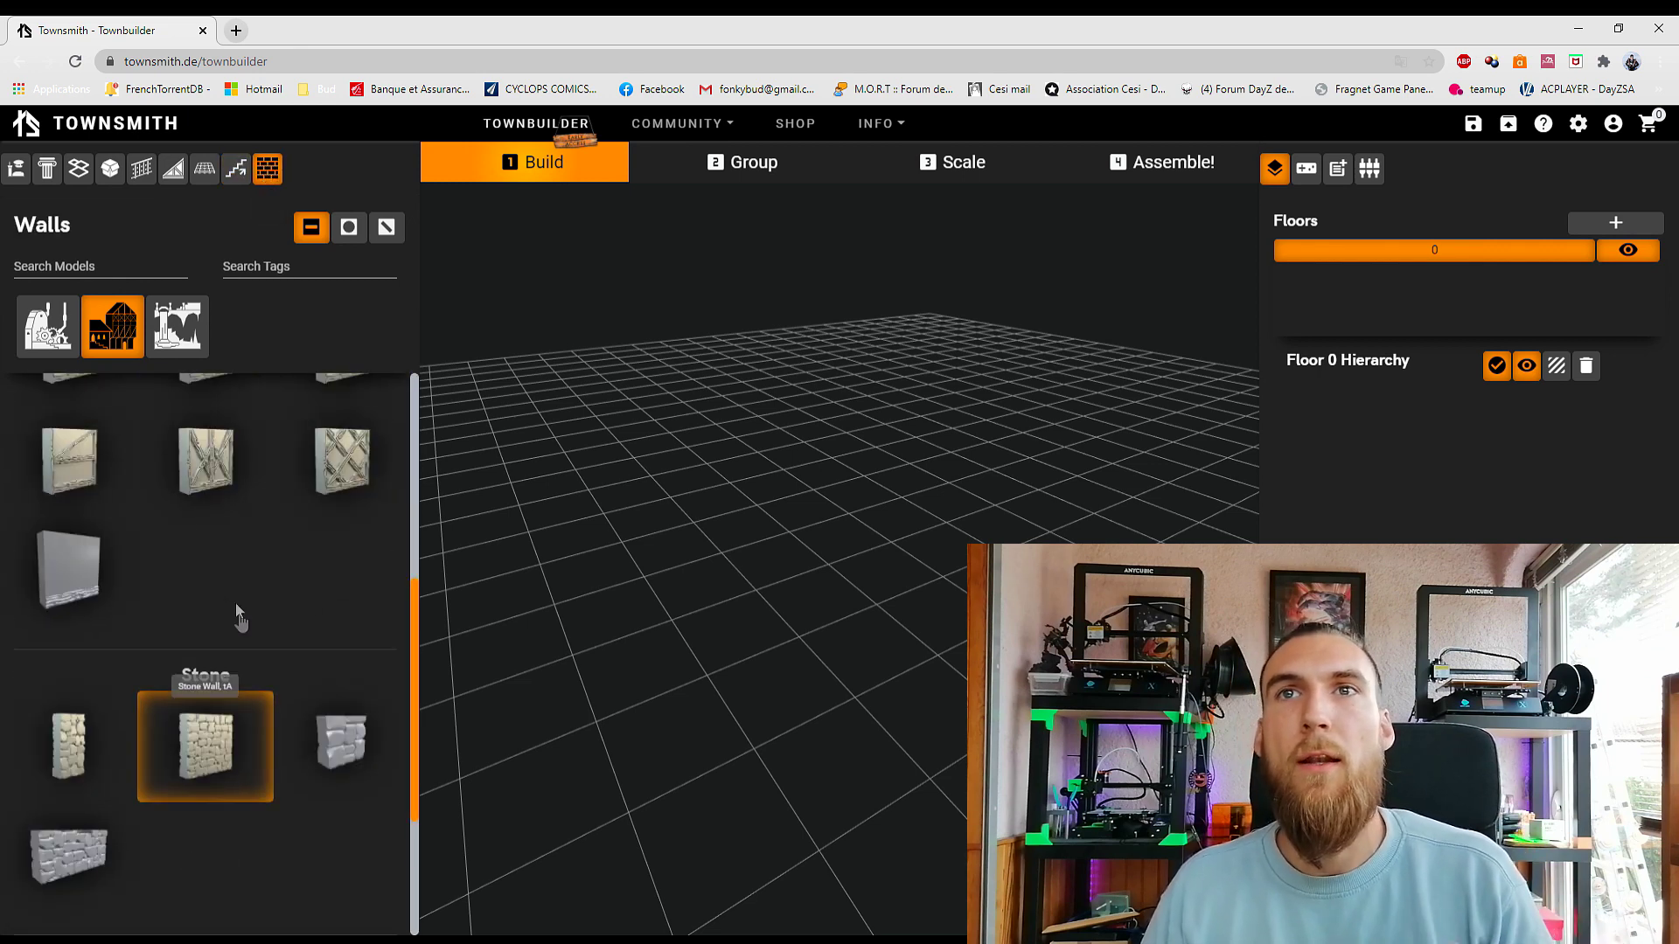
{"action": "left_click", "coordinate": [349, 227]}
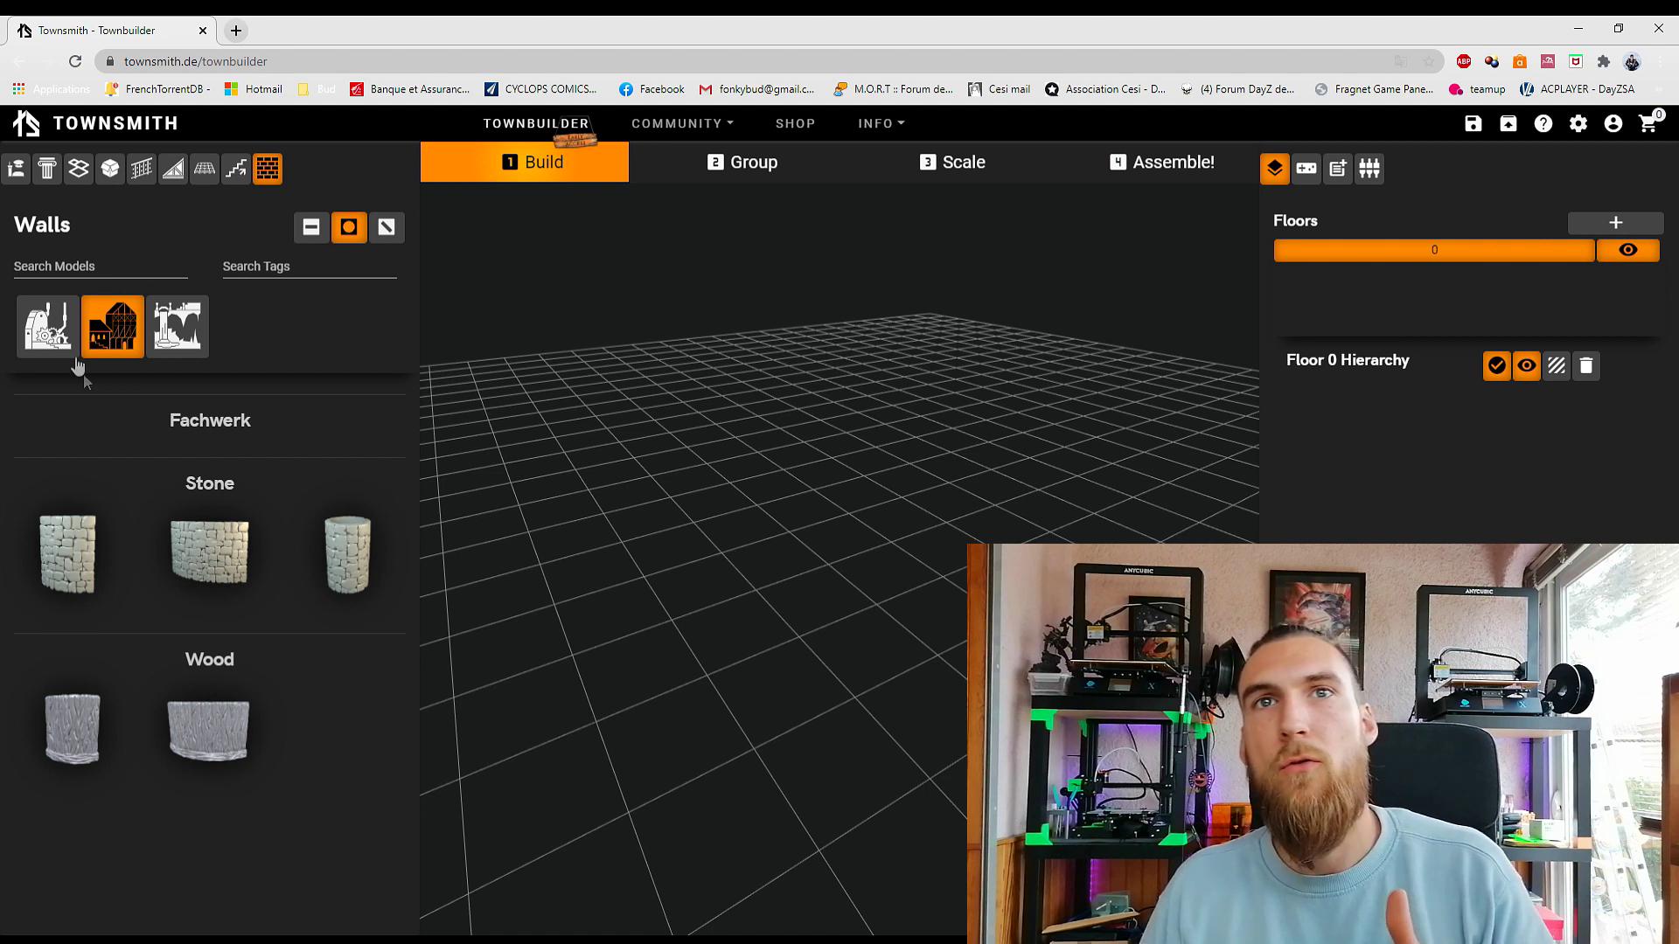
Step: Filter the round models by the Steampunk theme and view its Walls and Roofs
{"action": "left_click", "coordinate": [49, 327]}
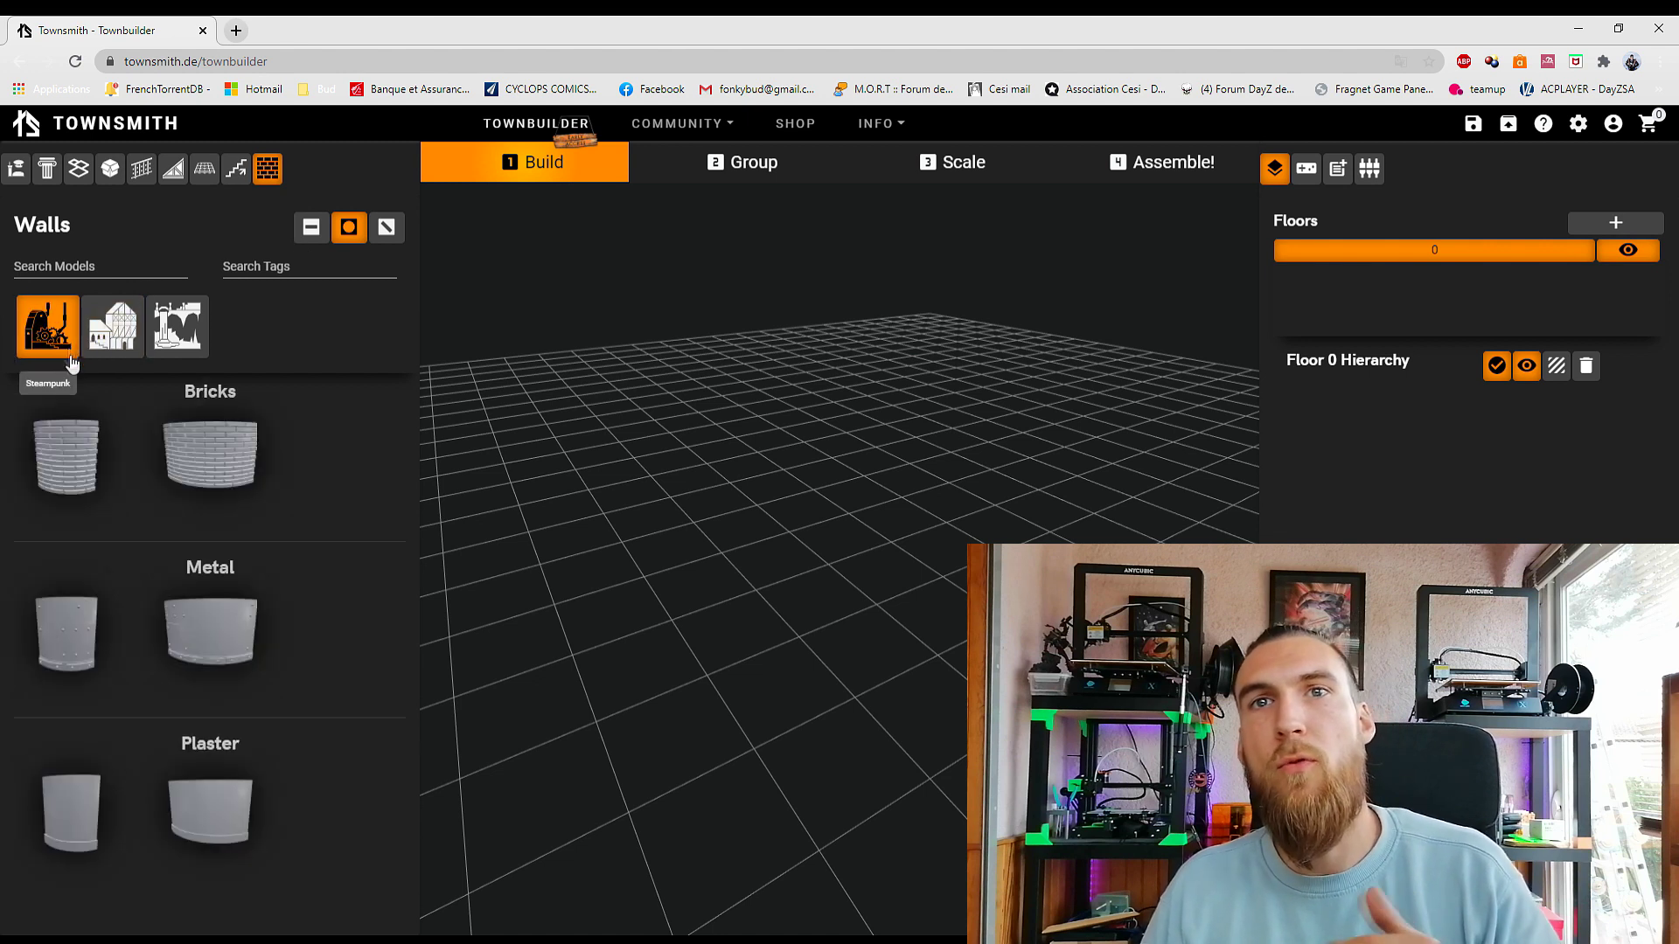
{"action": "left_click", "coordinate": [235, 167]}
{"action": "left_click", "coordinate": [212, 181]}
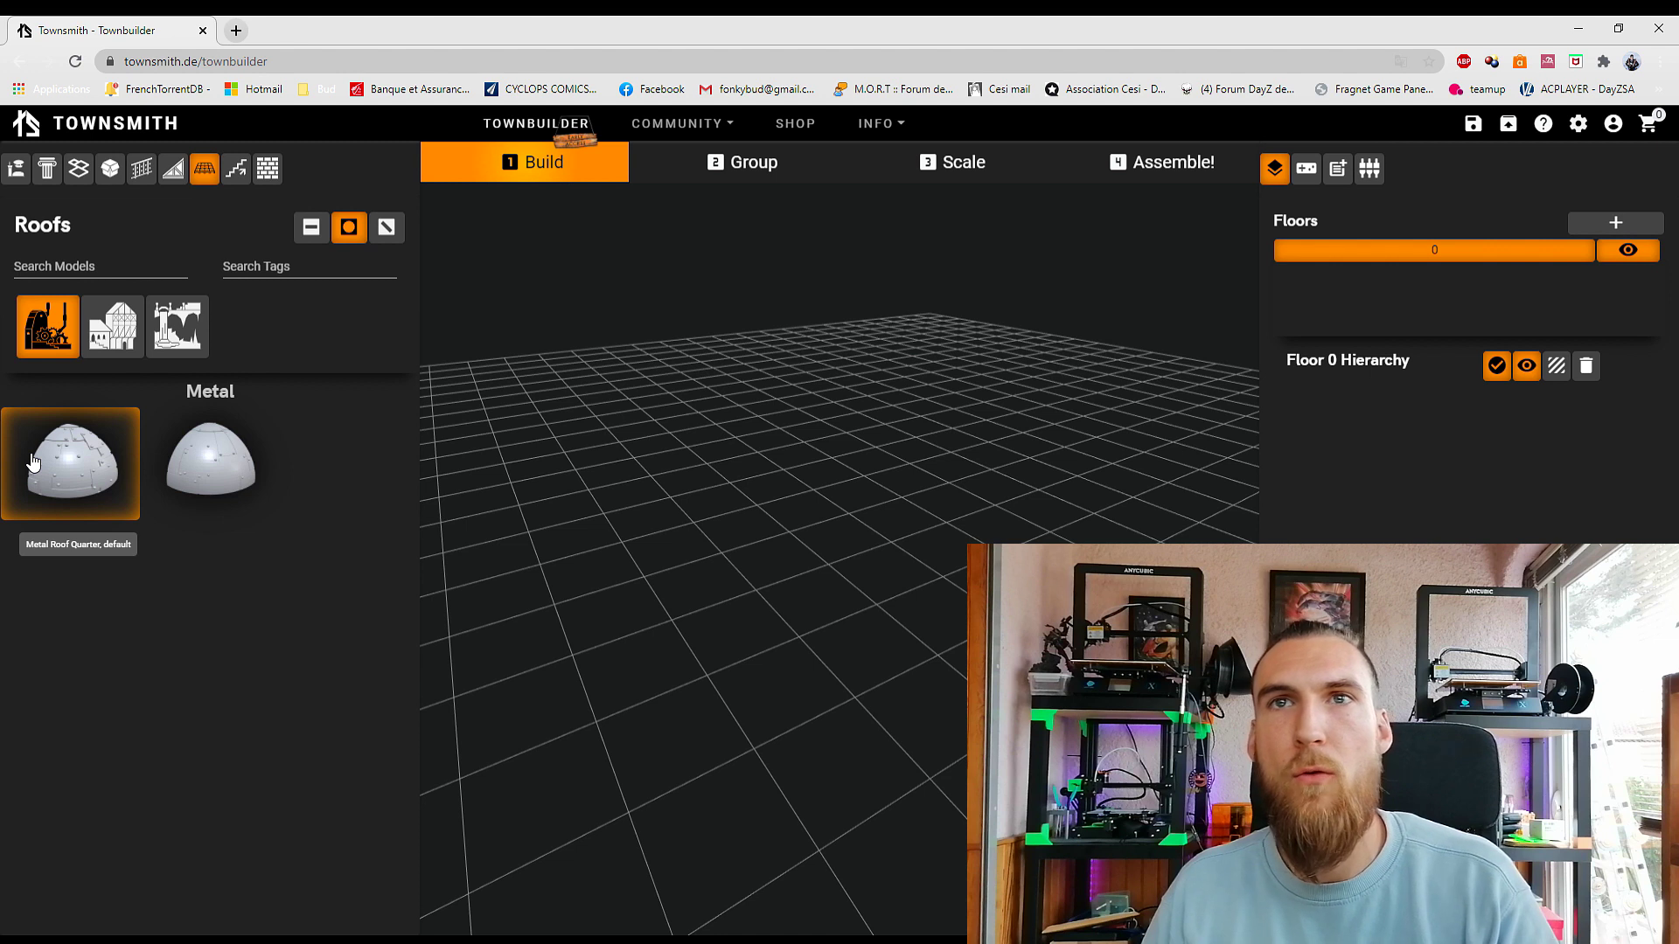
Step: Look through the straight Steampunk models in the Roofs, Misc and Floors categories
{"action": "left_click", "coordinate": [310, 227]}
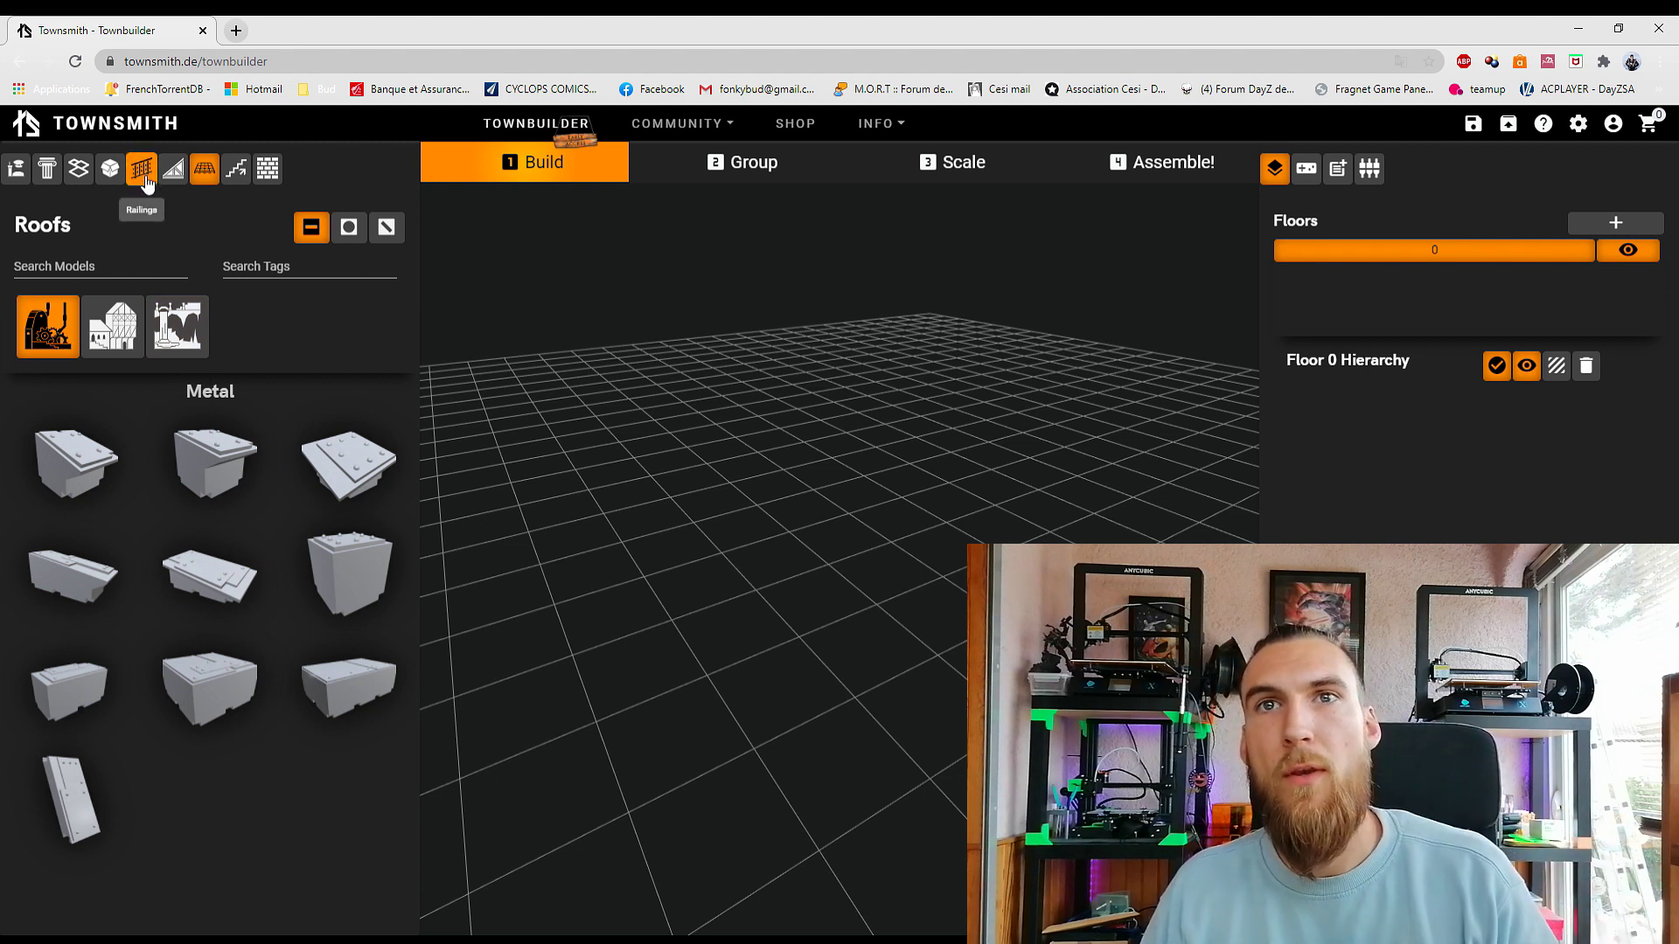
{"action": "left_click", "coordinate": [110, 169]}
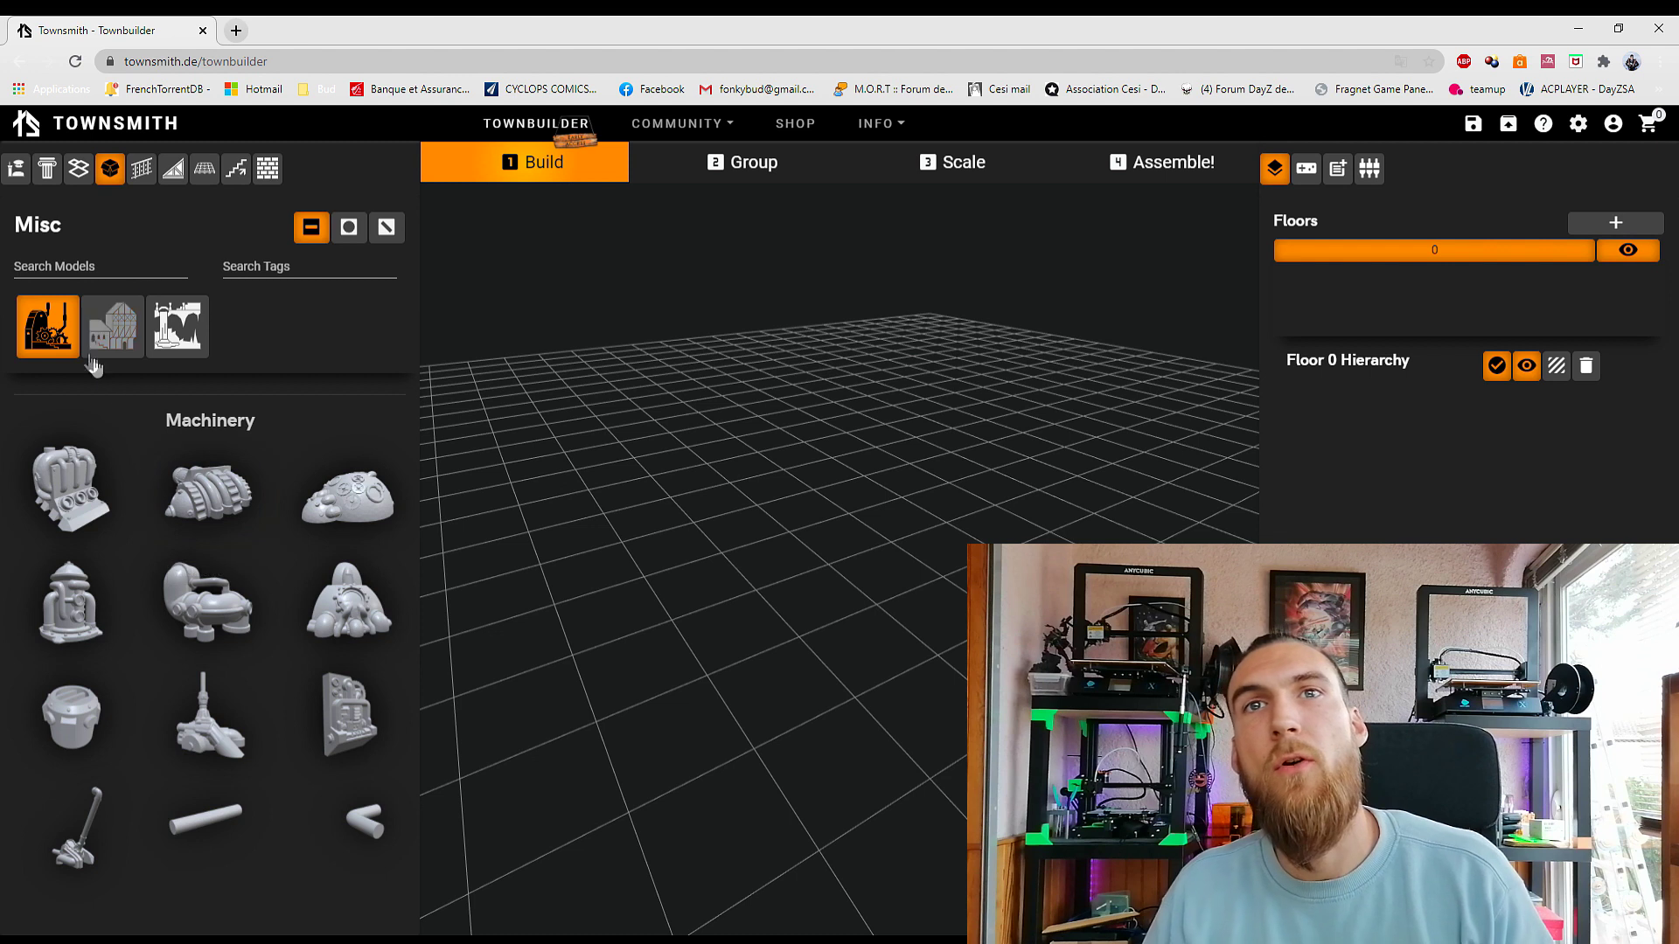
{"action": "left_click", "coordinate": [77, 174]}
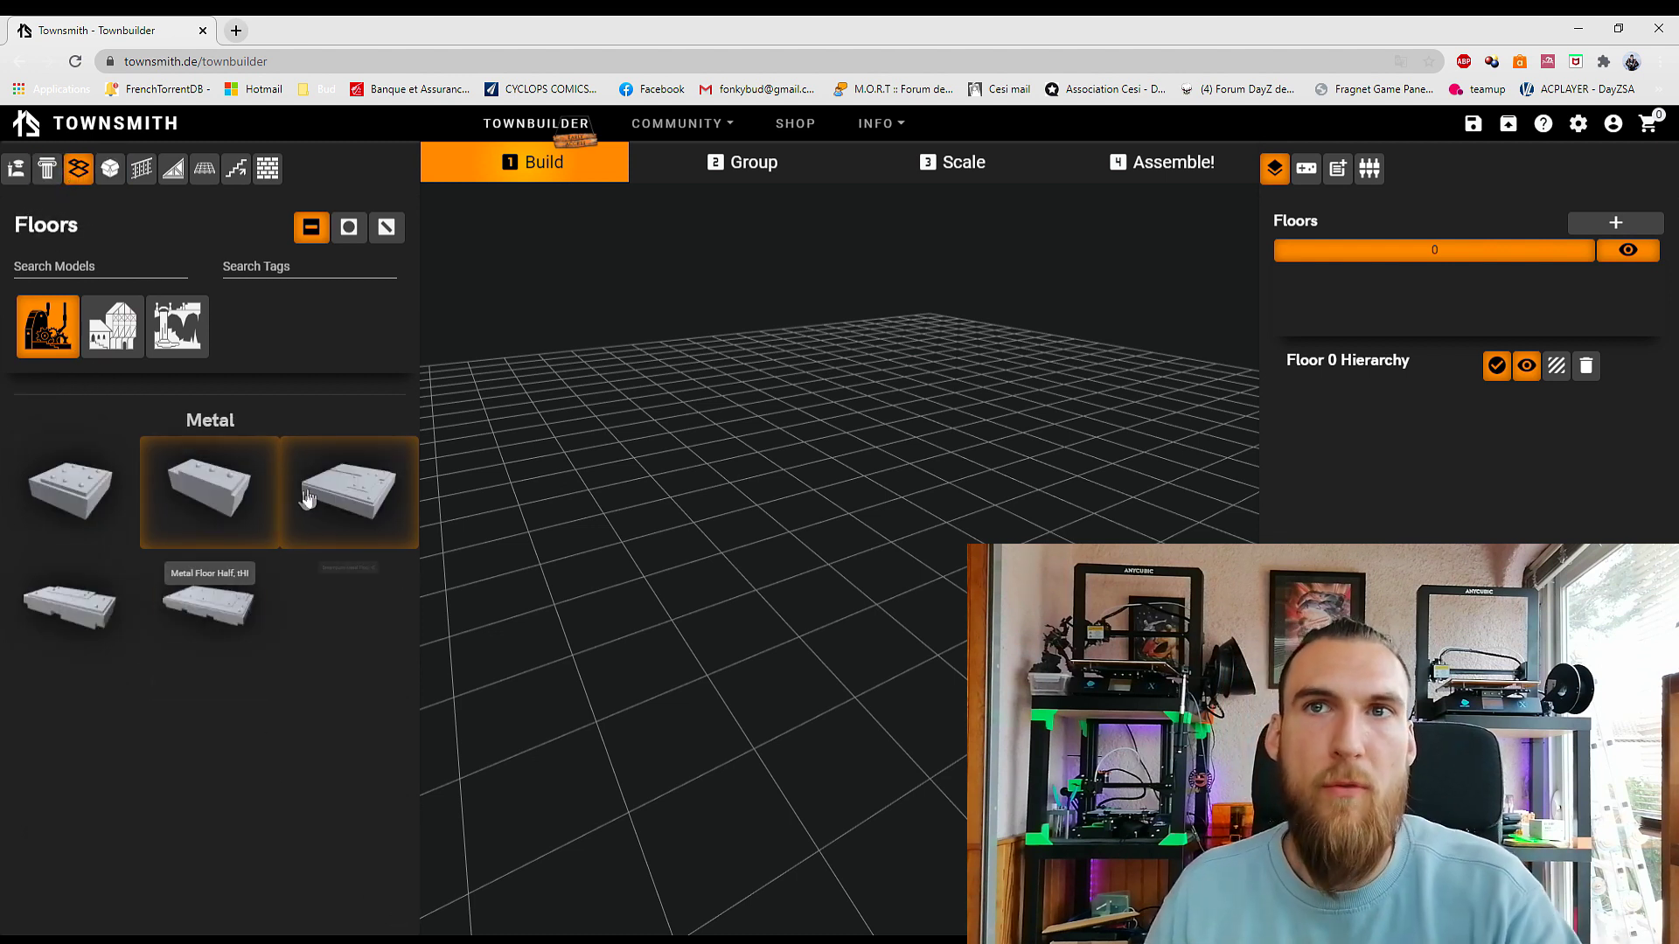
Step: Filter by the Underground theme and examine its straight and round Floors and its round Walls
{"action": "left_click", "coordinate": [168, 344]}
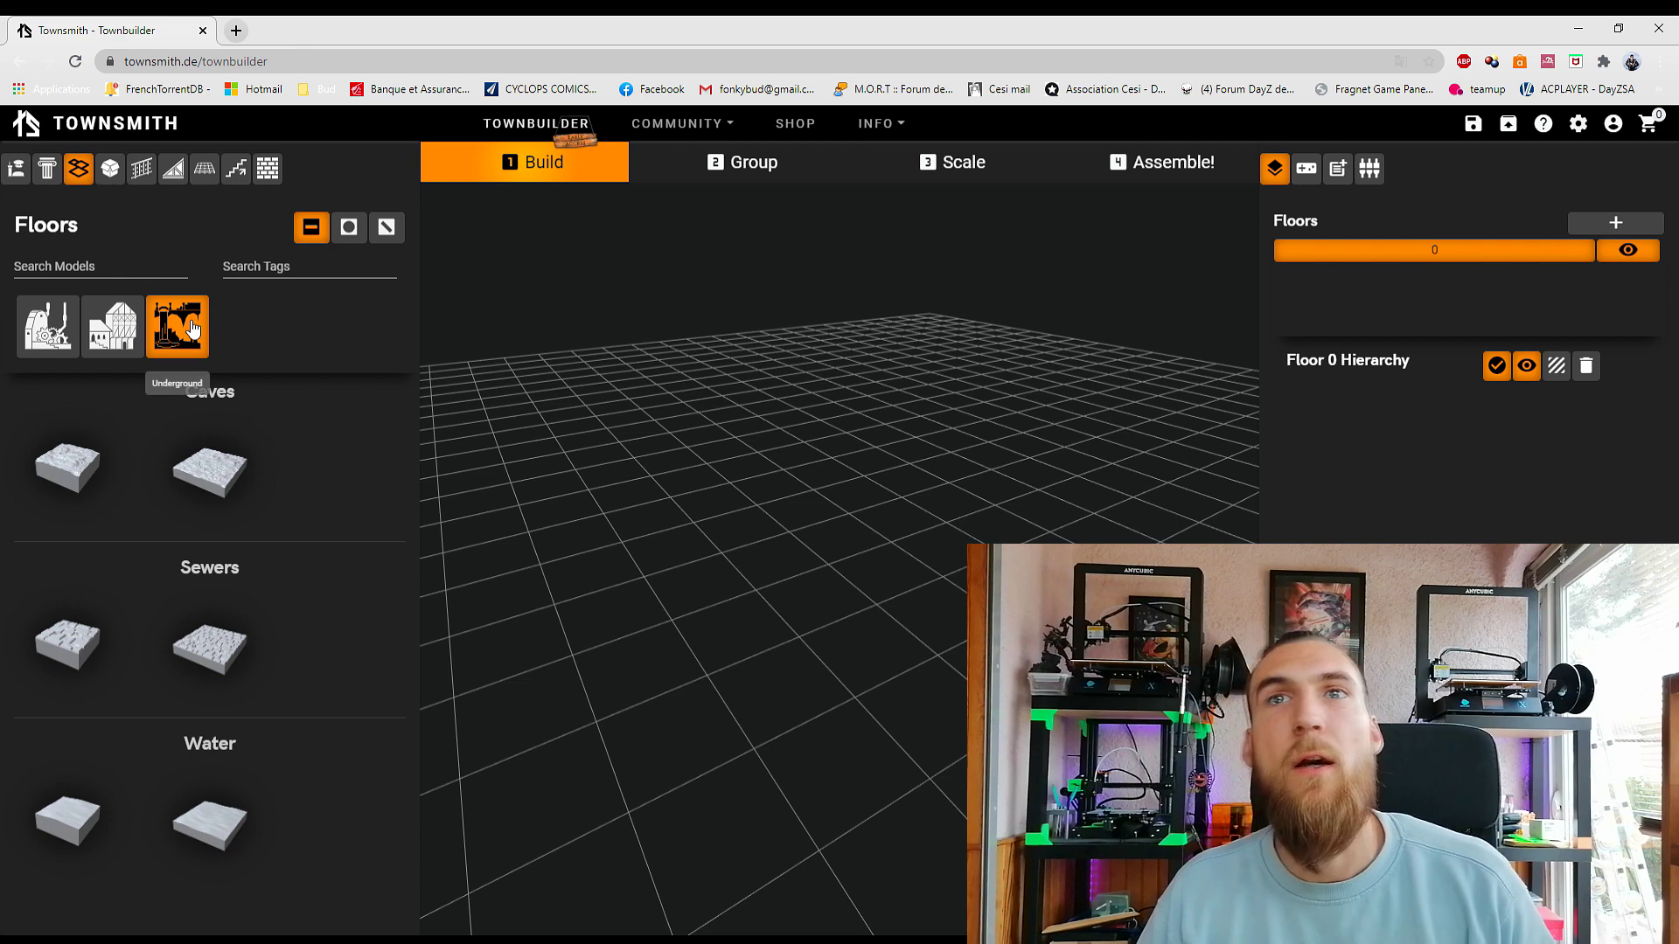
{"action": "left_click", "coordinate": [355, 241]}
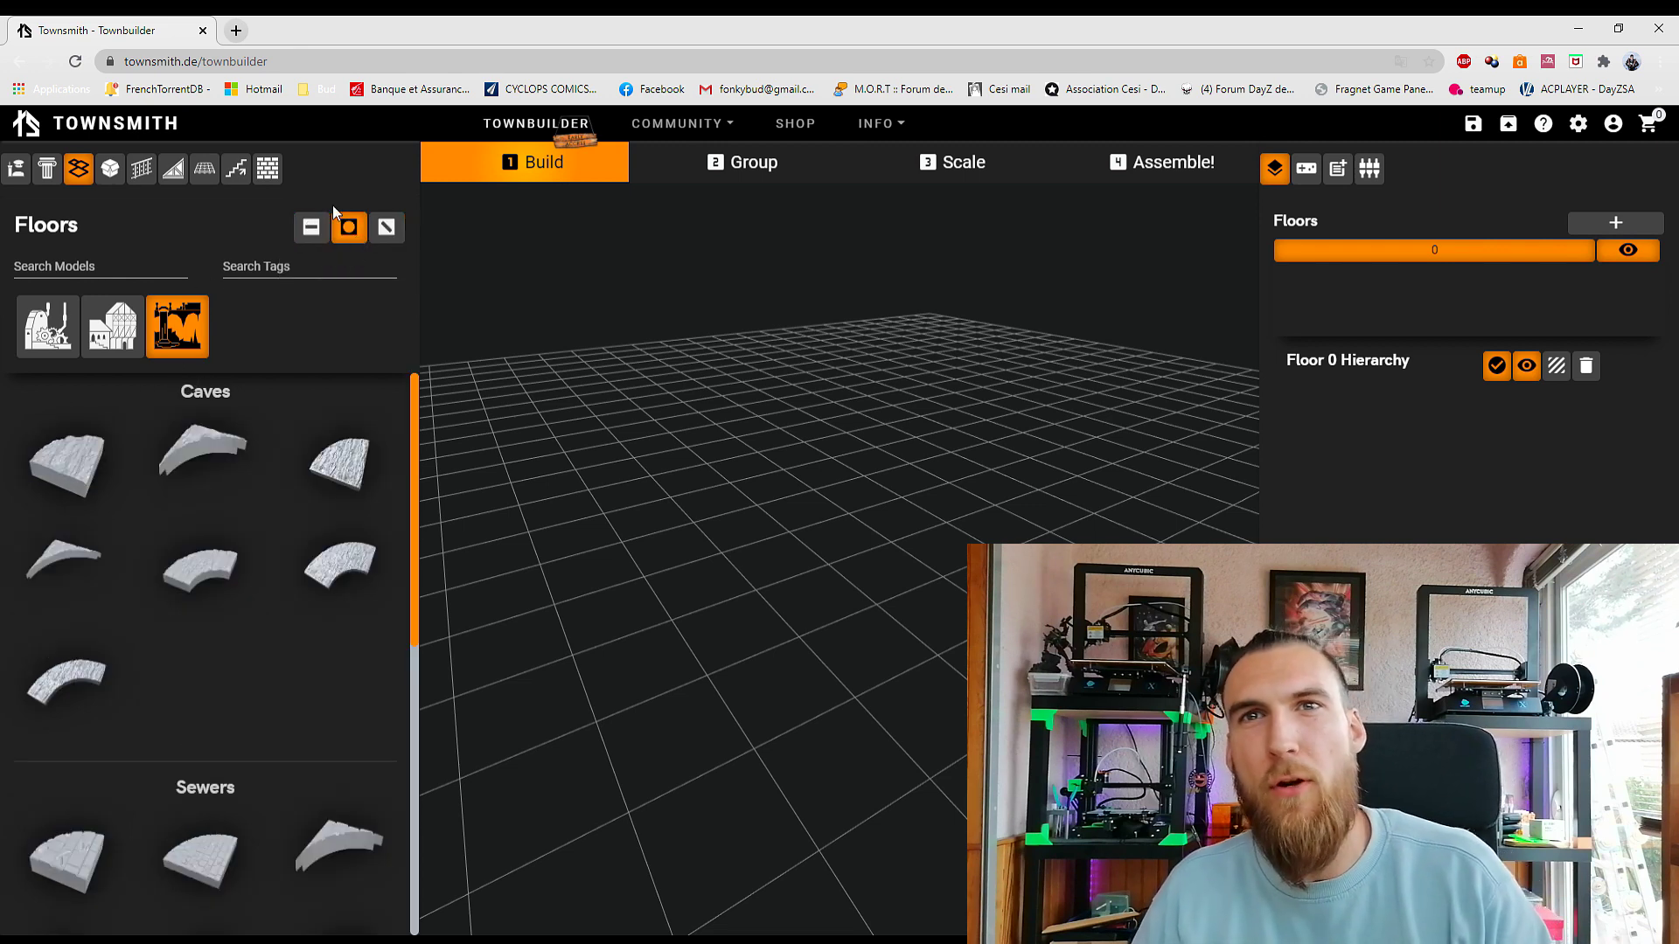
{"action": "left_click", "coordinate": [268, 168]}
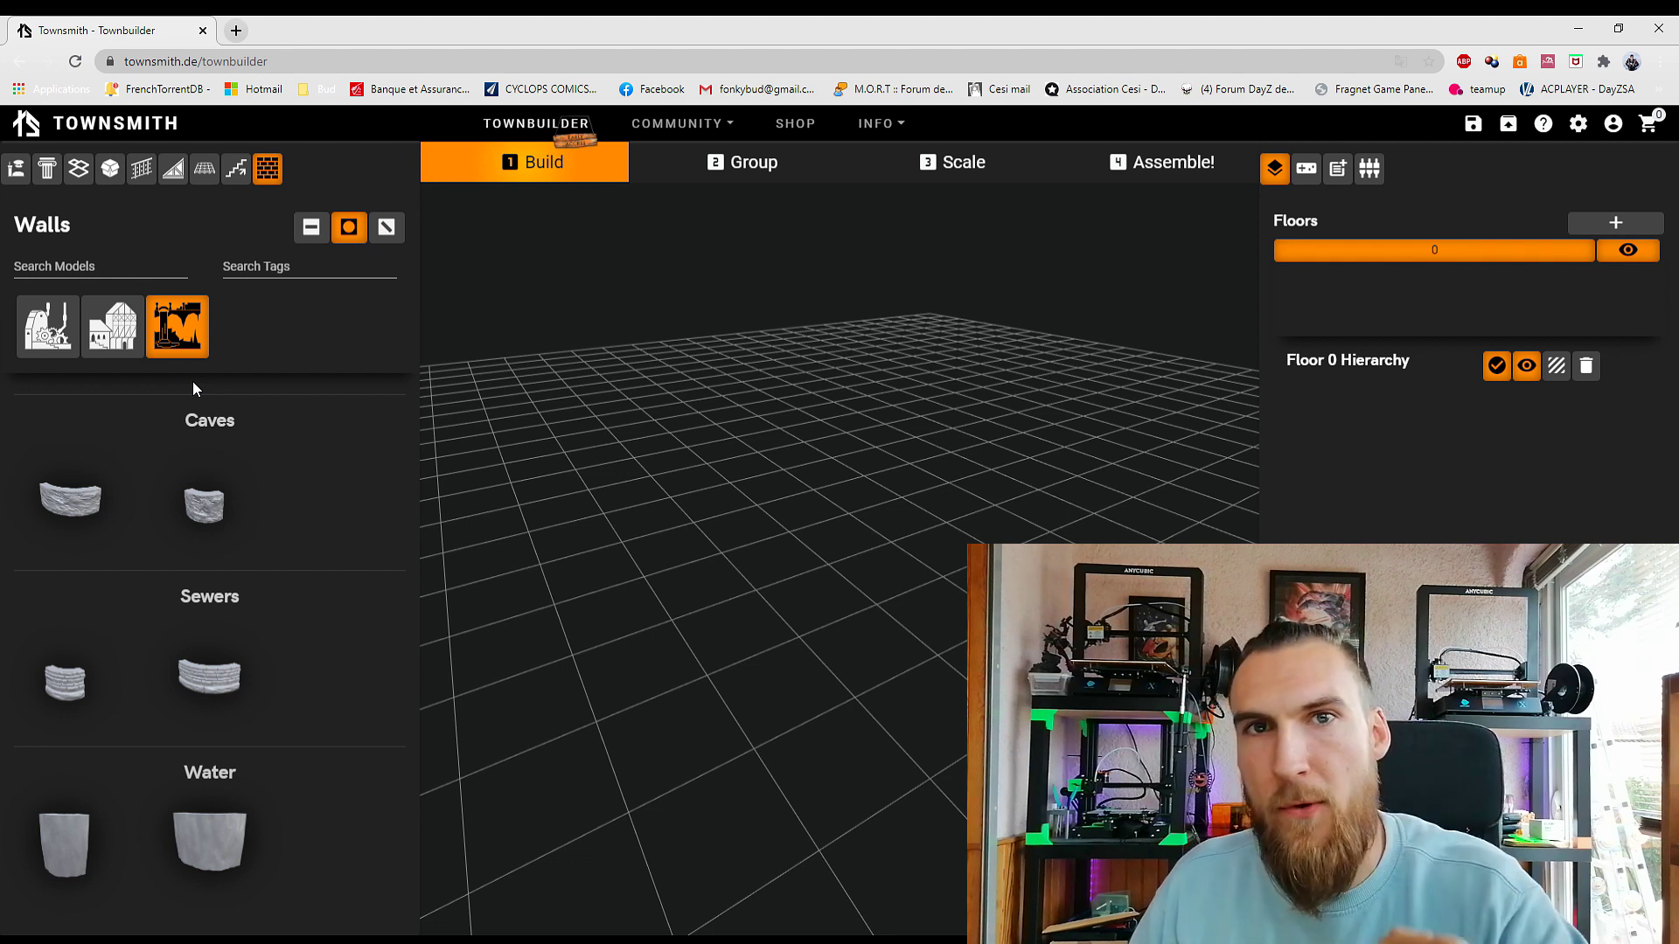
Step: Switch the round models to the Medieval theme and view its Walls, Roofs and Floors
{"action": "left_click", "coordinate": [112, 347]}
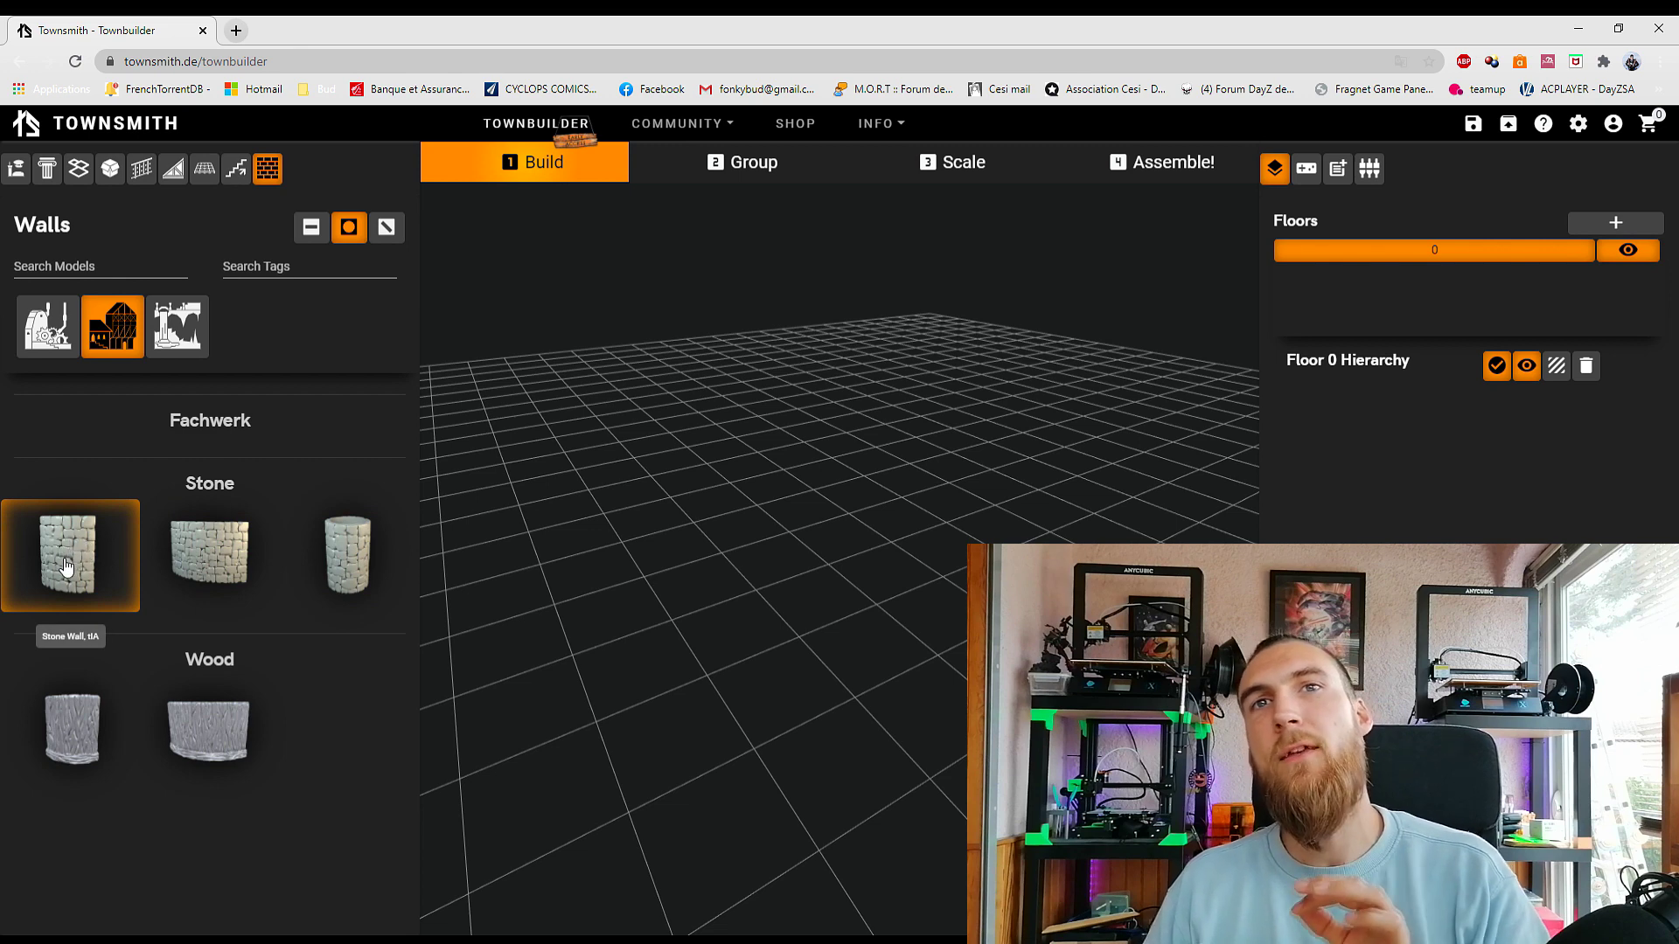
{"action": "left_click", "coordinate": [203, 166]}
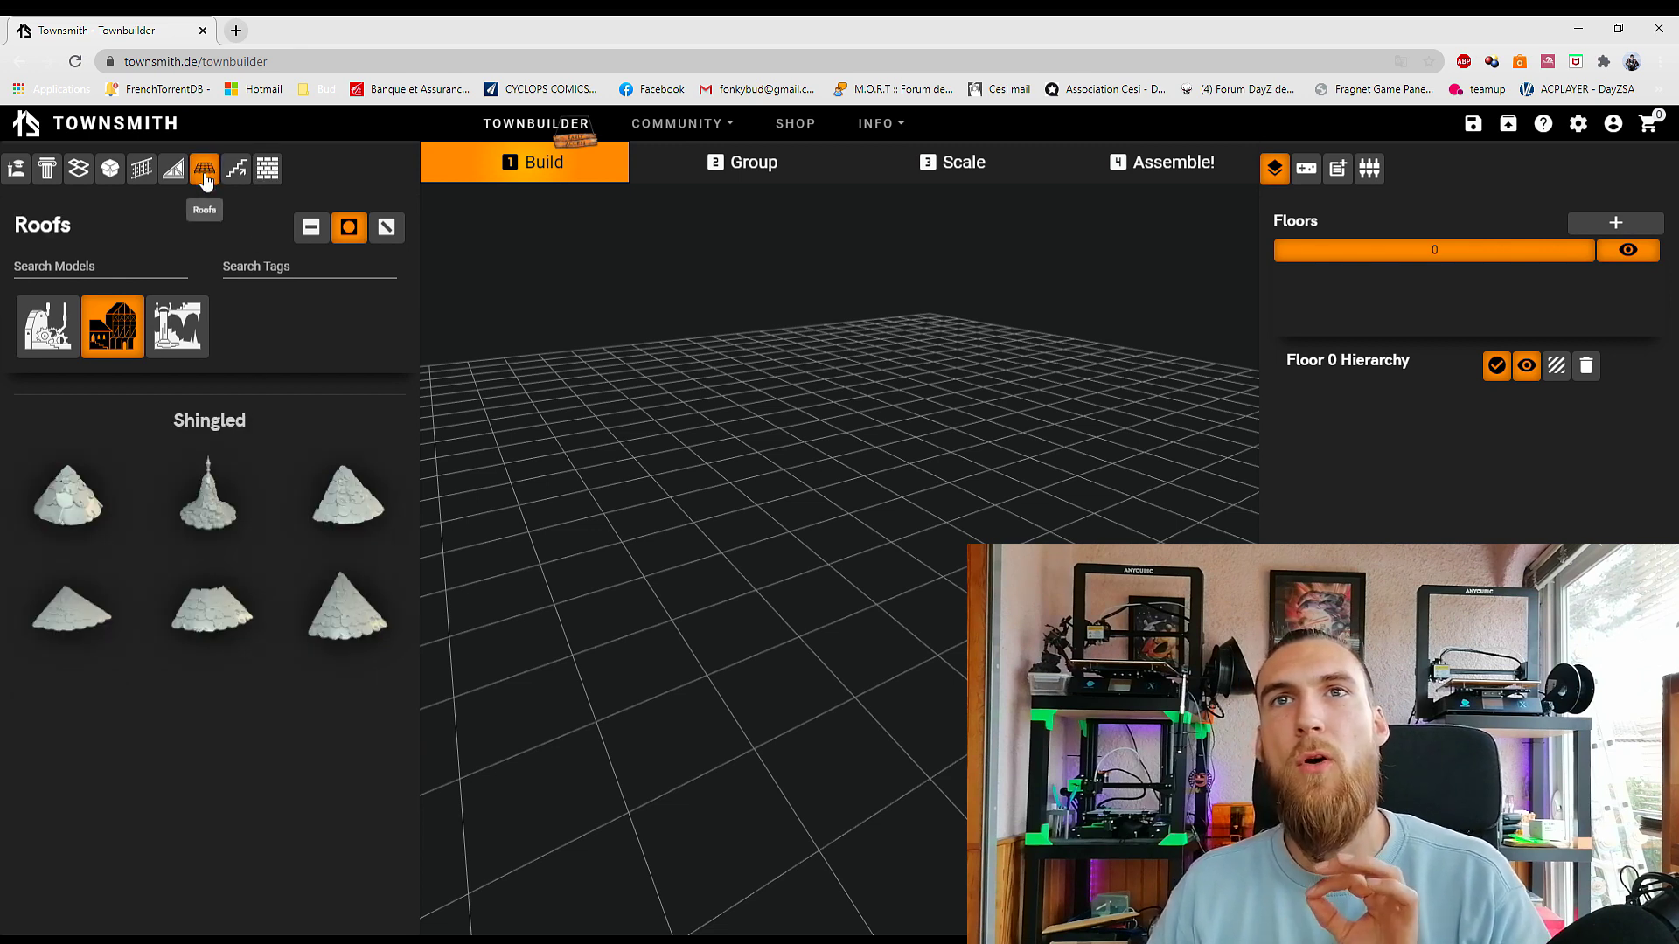
{"action": "left_click", "coordinate": [78, 169]}
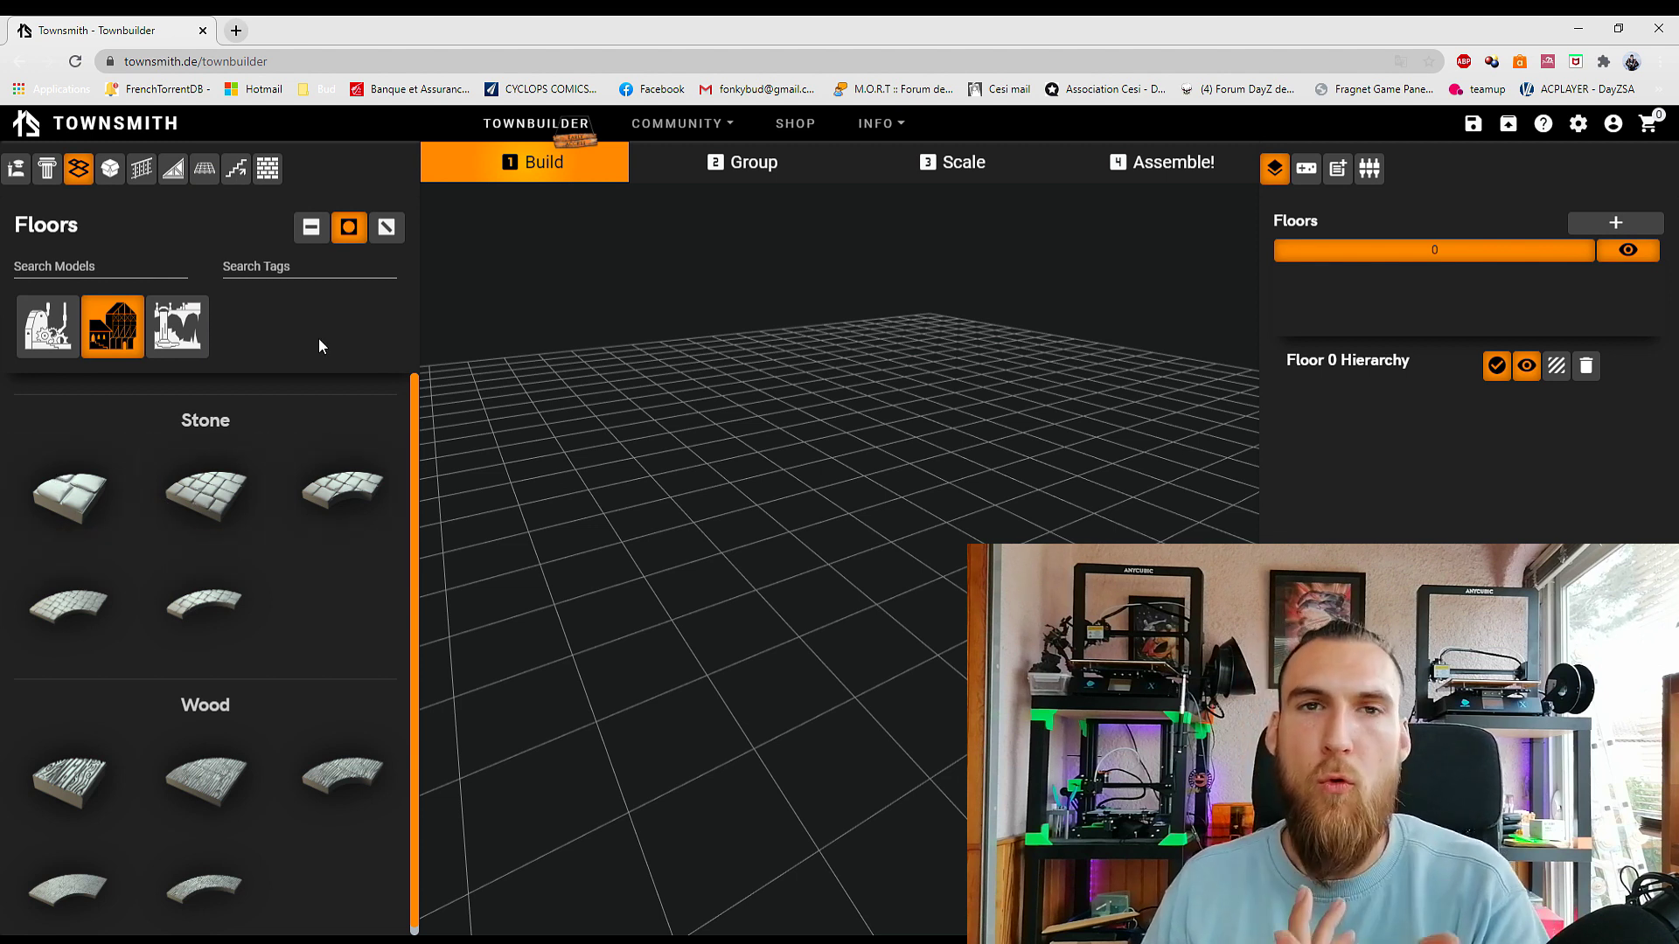
Step: Place four quarter-circle Medieval stone floors with large slabs side by side in a two-by-two block on the grid
{"action": "left_click", "coordinate": [104, 521]}
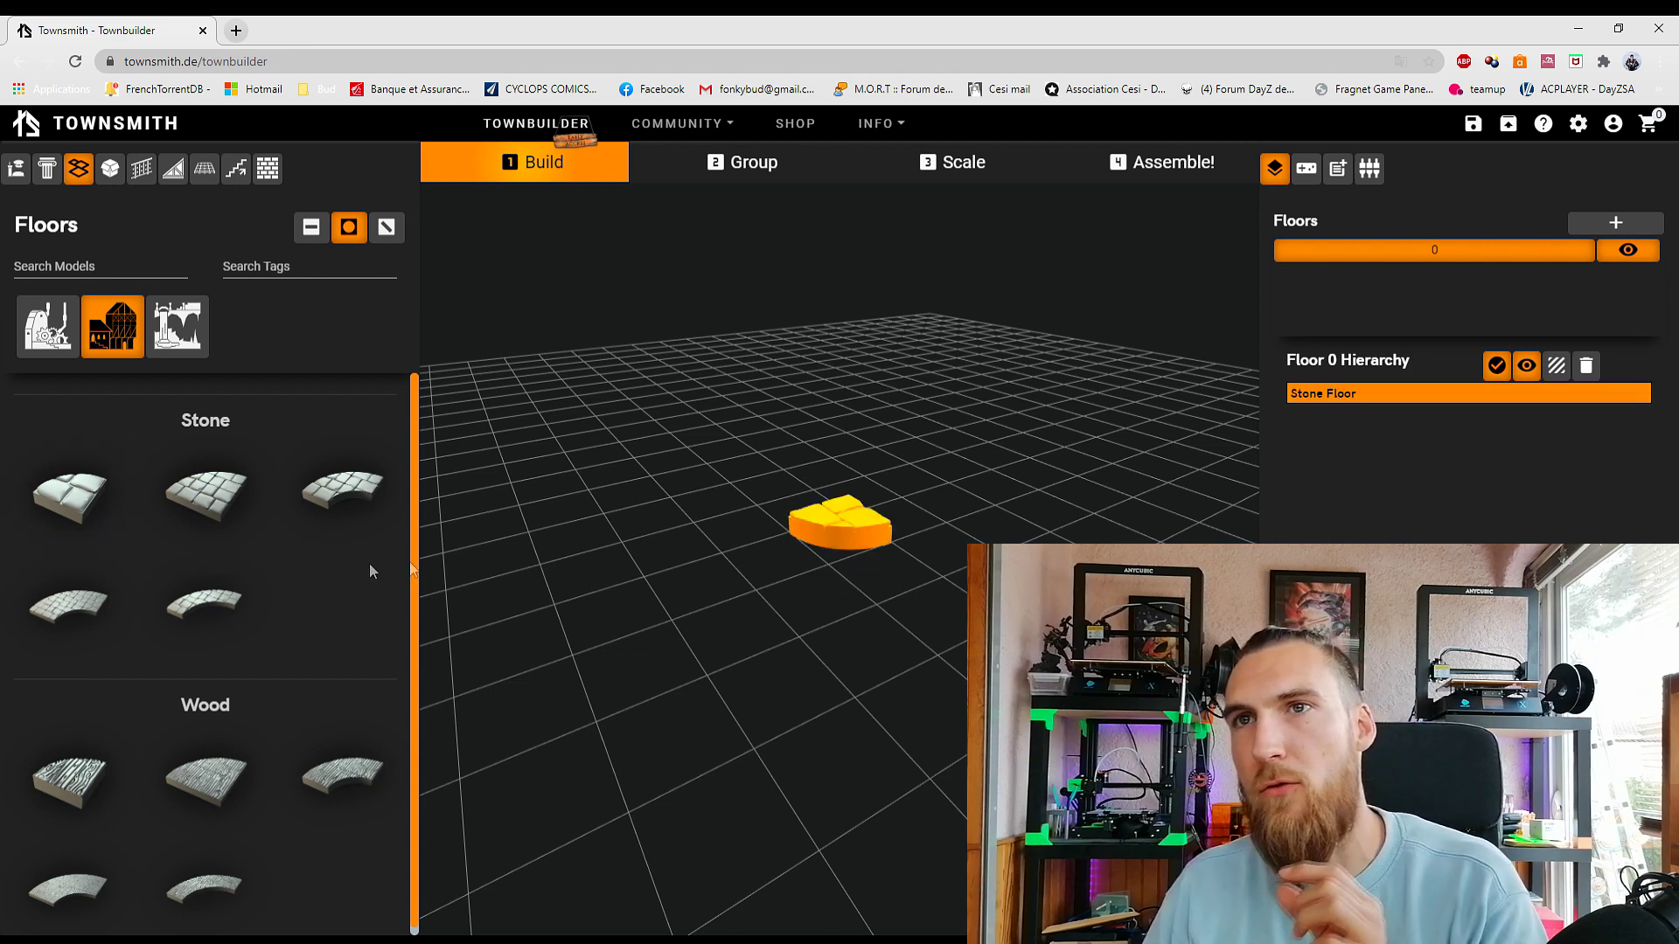
{"action": "left_click", "coordinate": [909, 490]}
{"action": "left_click_drag", "start_coordinate": [942, 457], "coordinate": [738, 516]}
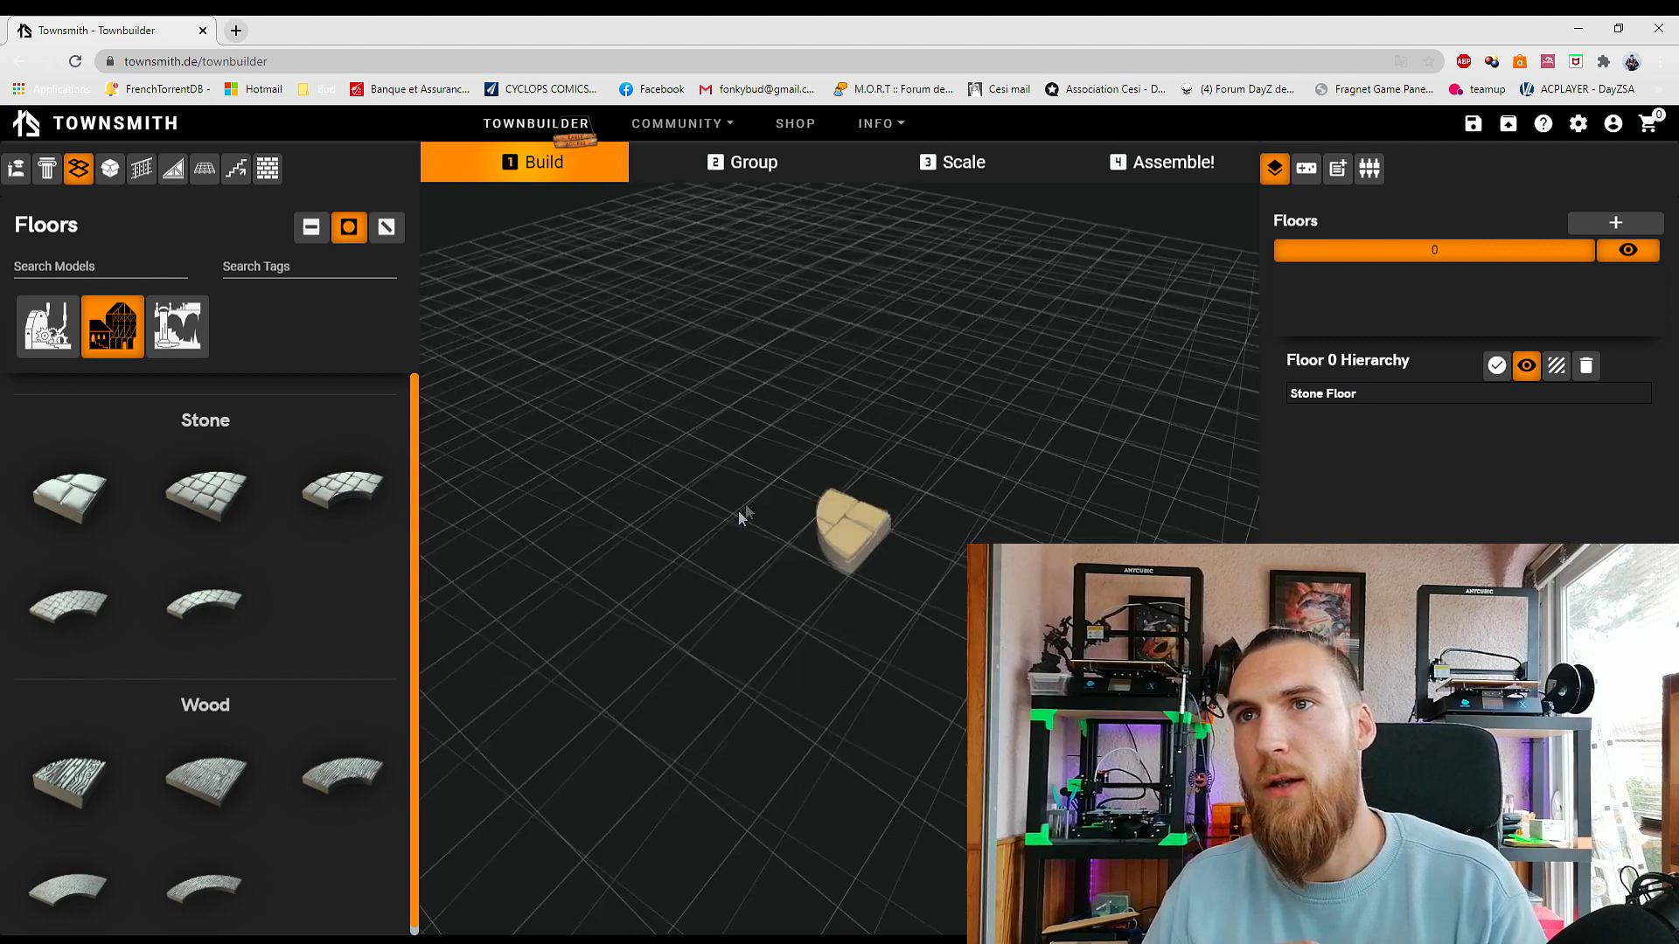
{"action": "left_click", "coordinate": [841, 549]}
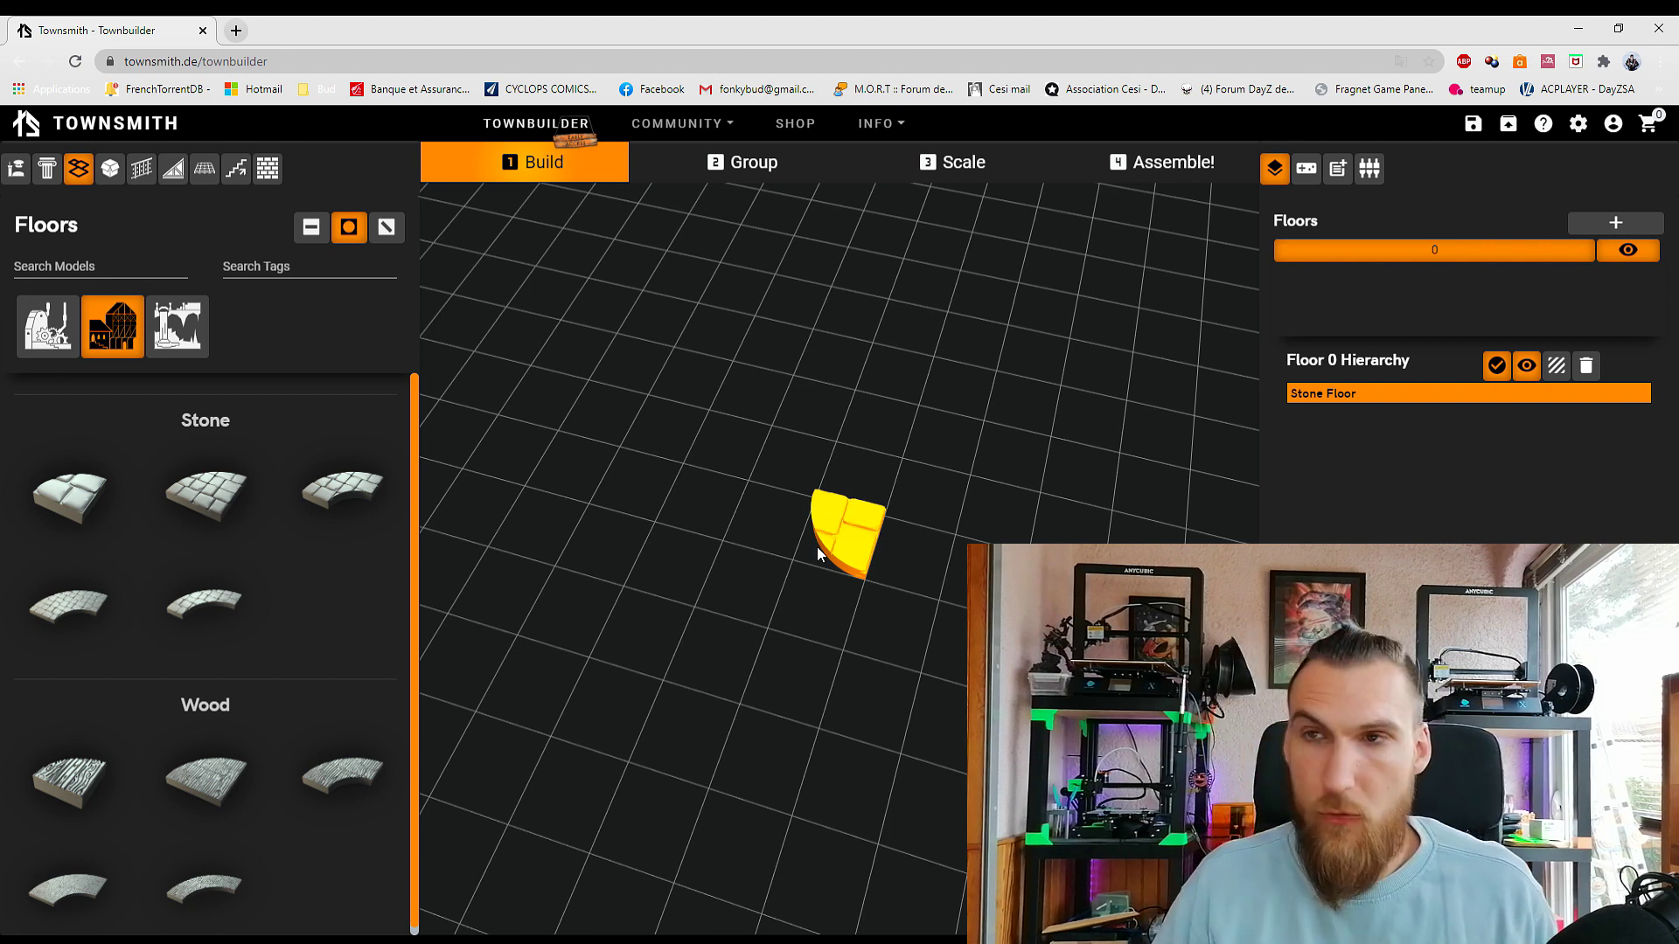
{"action": "left_click", "coordinate": [810, 574]}
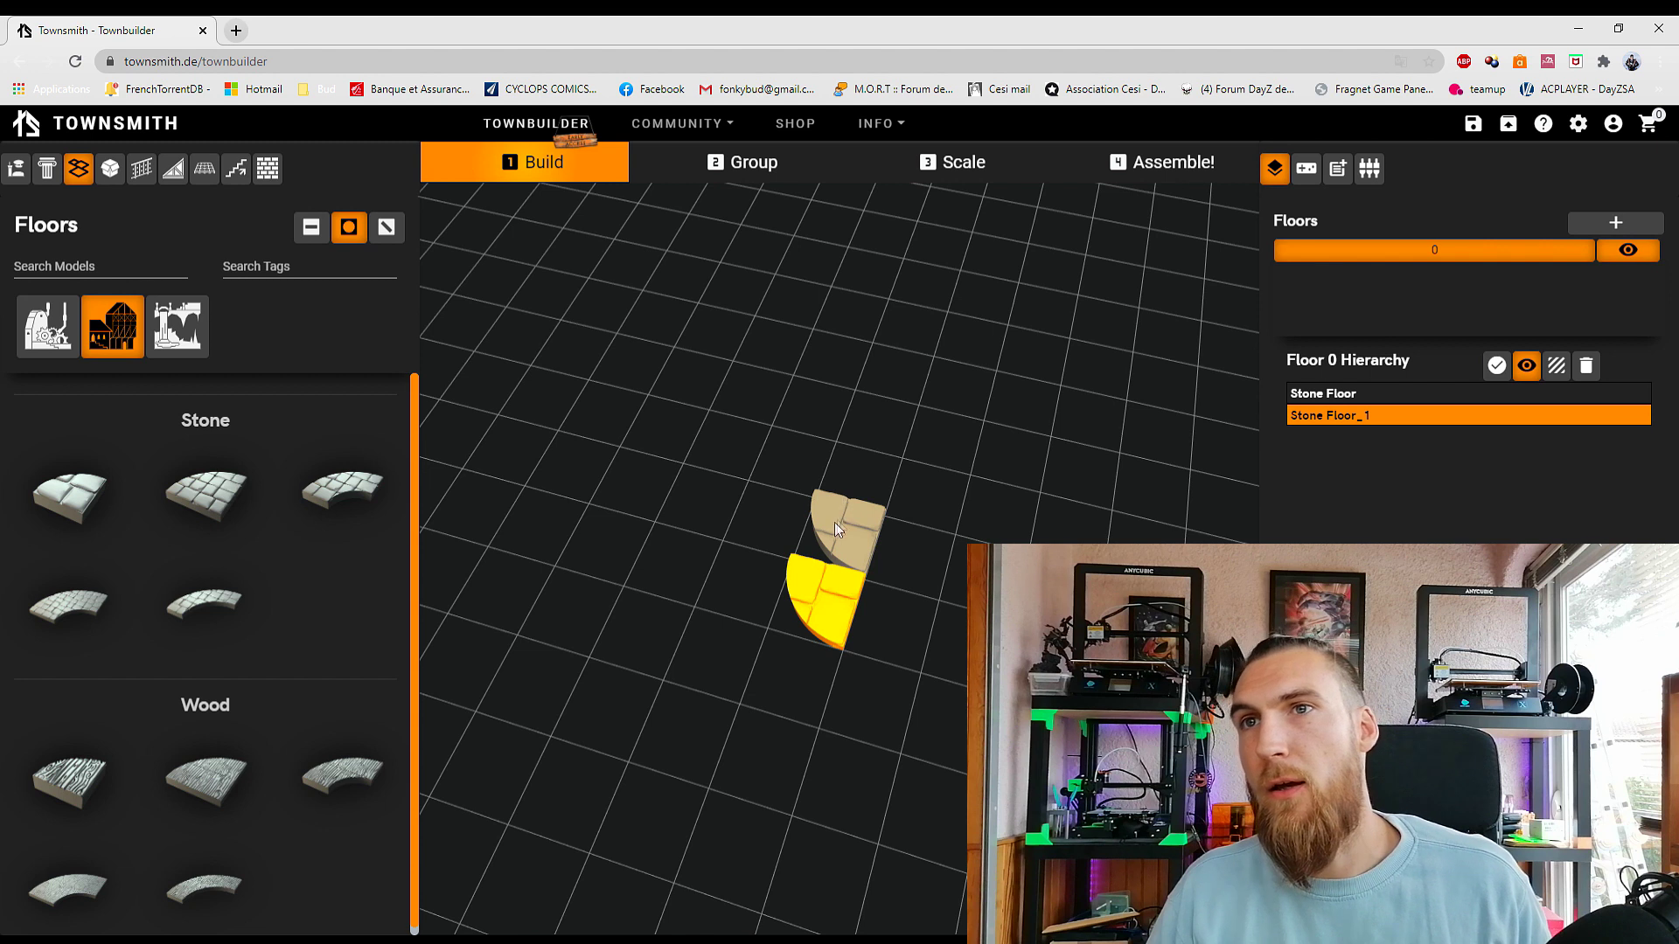
{"action": "left_click", "coordinate": [815, 570]}
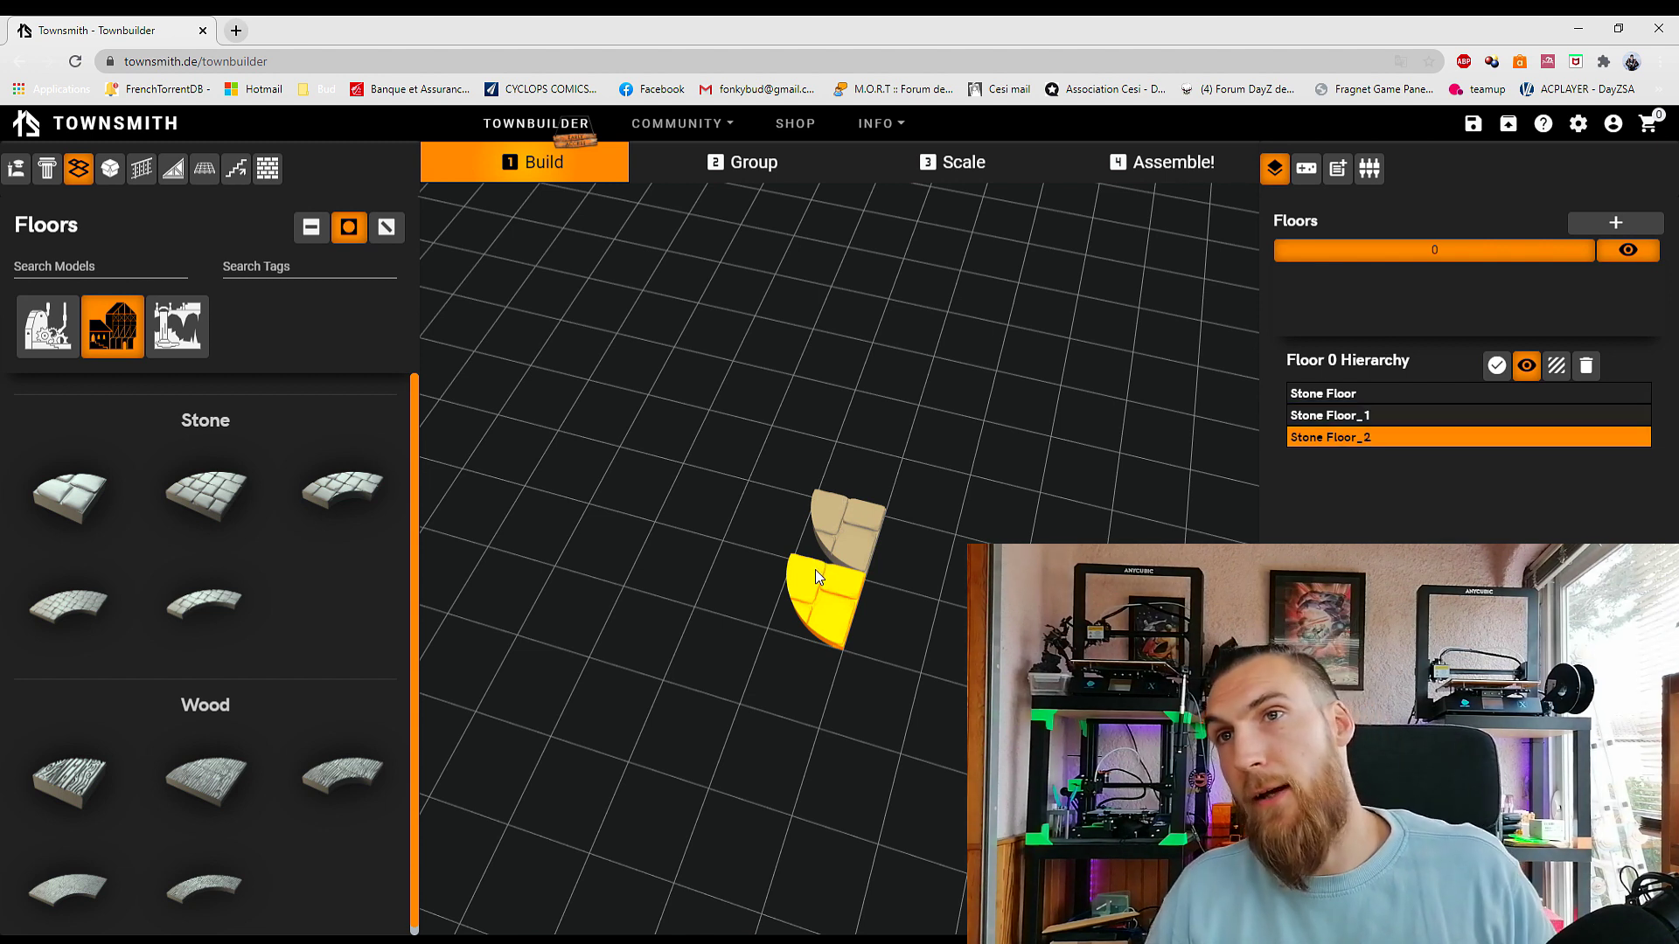
{"action": "left_click", "coordinate": [874, 584]}
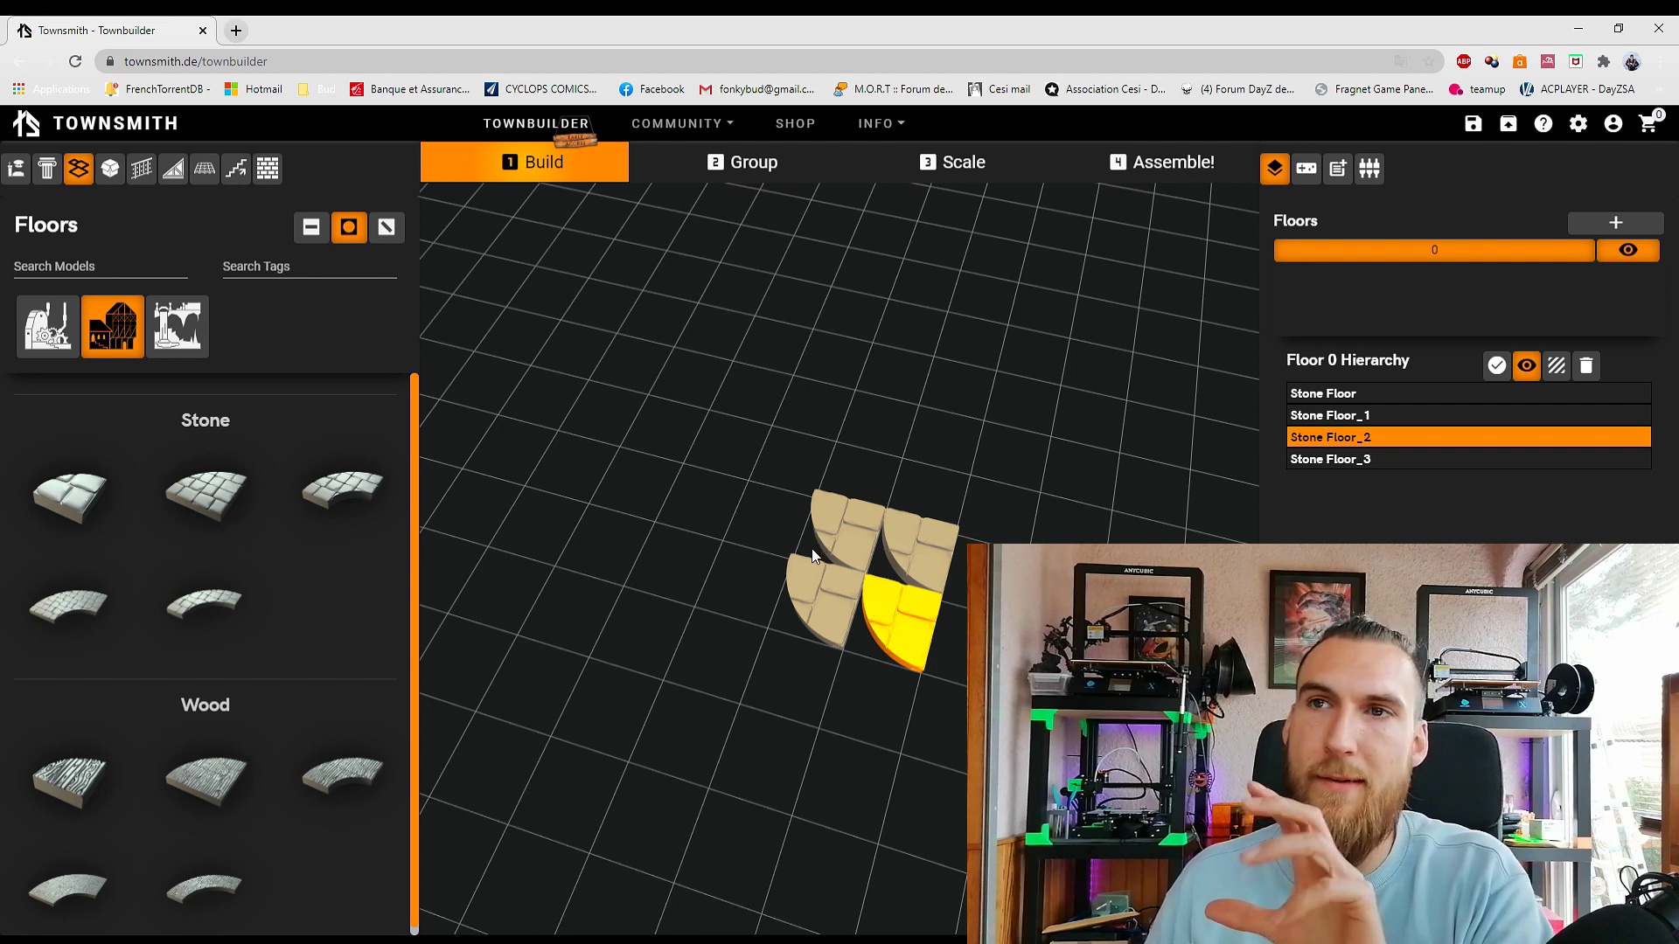
Step: Try moving the far-left stone floor quarter freely on X, Y and Z with the Perfectionist Controls
{"action": "left_click", "coordinate": [831, 537]}
{"action": "right_click_drag", "start_coordinate": [682, 370], "coordinate": [750, 402]}
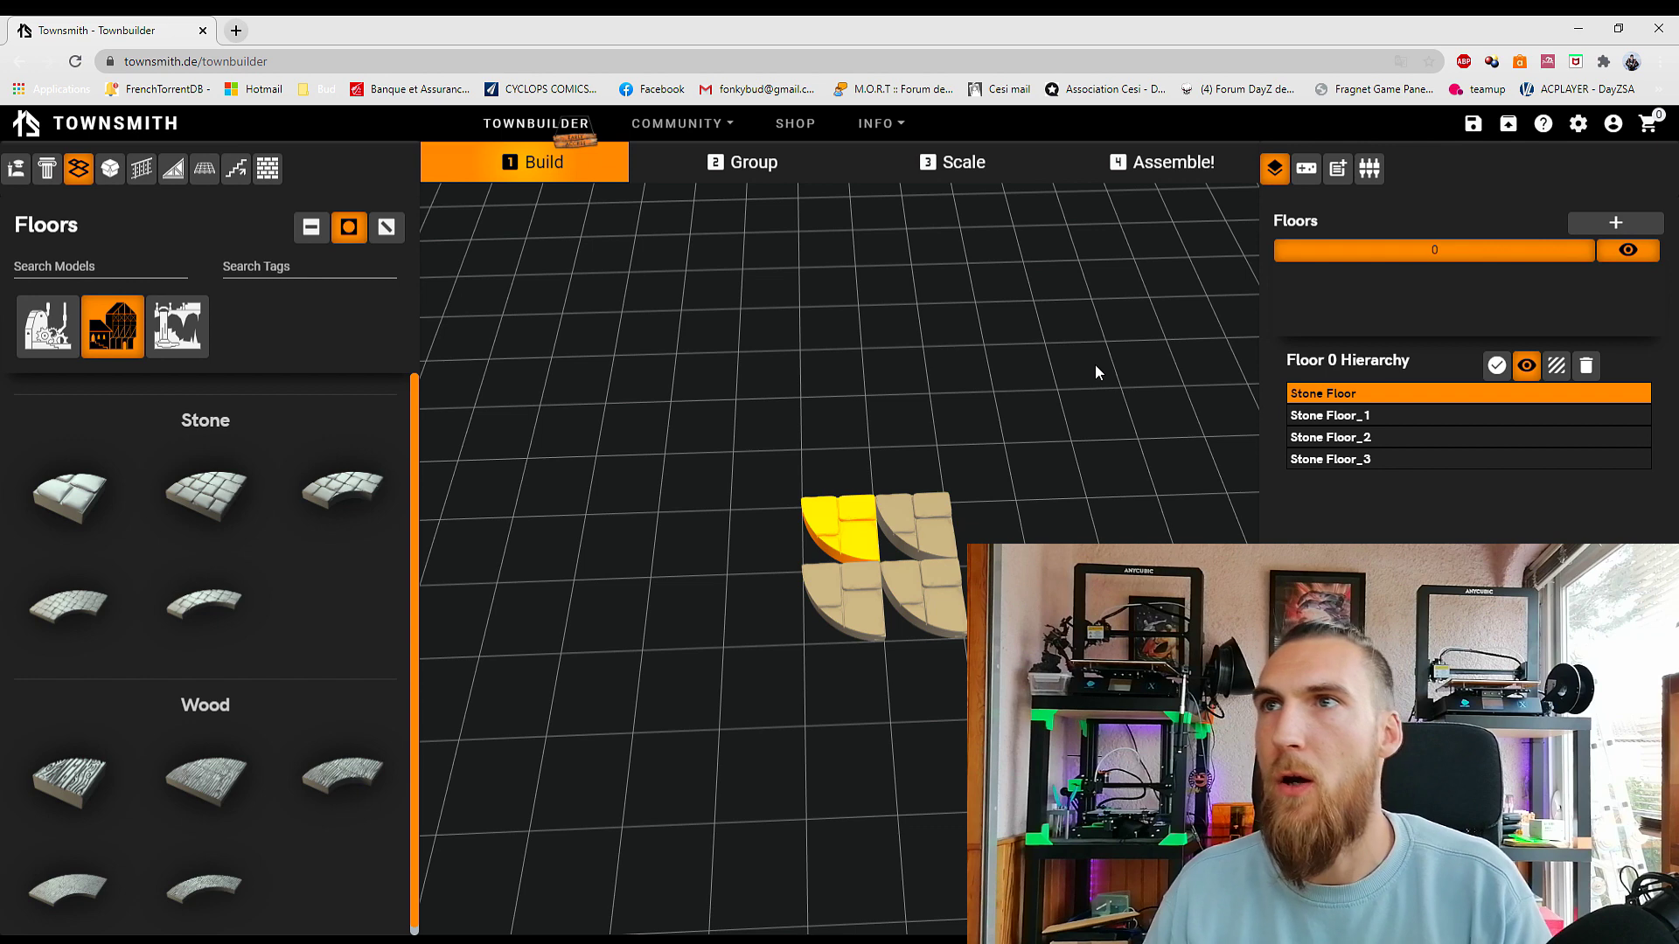
{"action": "left_click", "coordinate": [1306, 168]}
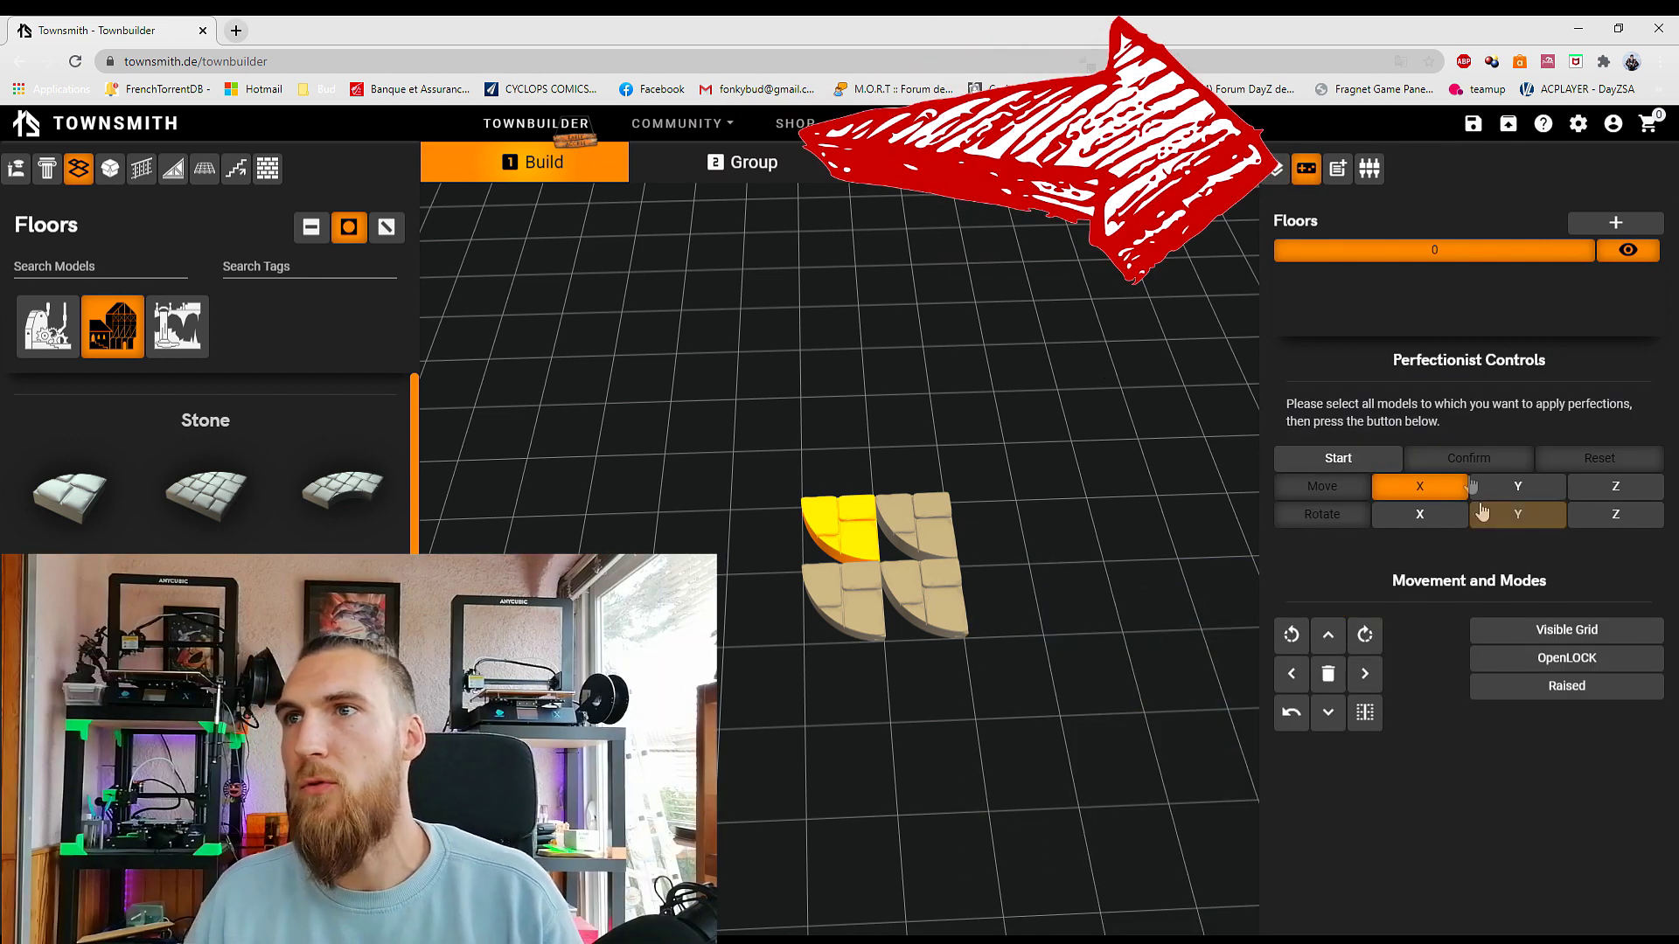
{"action": "left_click", "coordinate": [1333, 464]}
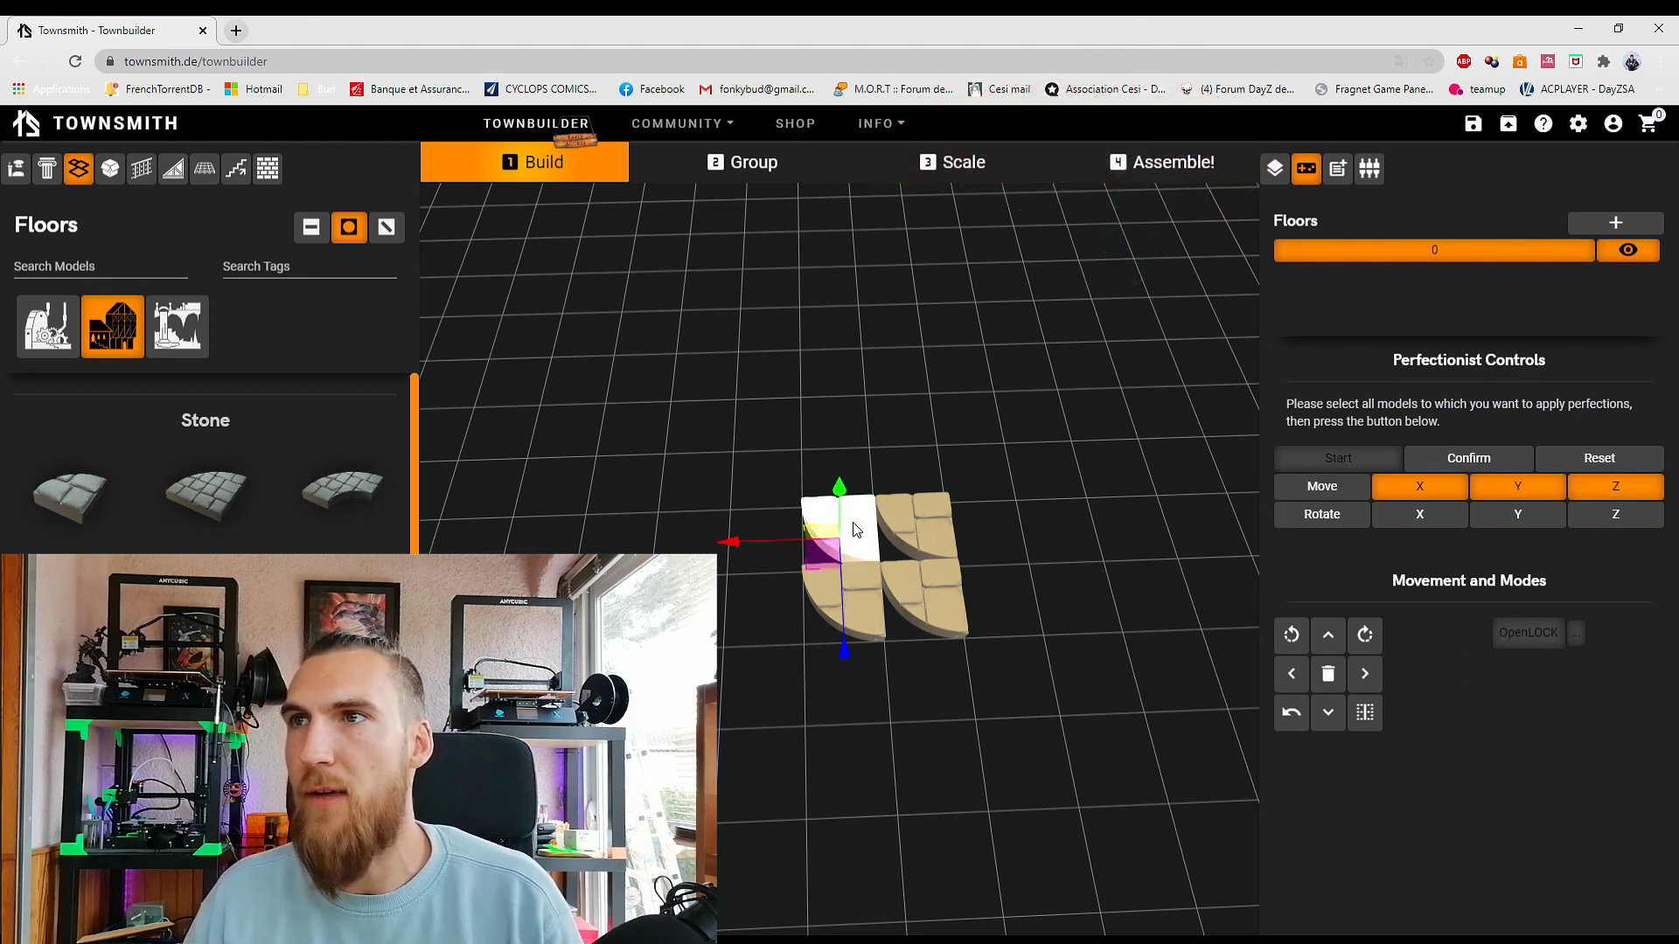
{"action": "mouse_move", "coordinate": [835, 536]}
{"action": "left_mouse_down"}
{"action": "mouse_move", "coordinate": [631, 530]}
{"action": "mouse_move", "coordinate": [716, 539]}
{"action": "mouse_move", "coordinate": [617, 516]}
{"action": "mouse_move", "coordinate": [839, 526]}
{"action": "left_mouse_up"}
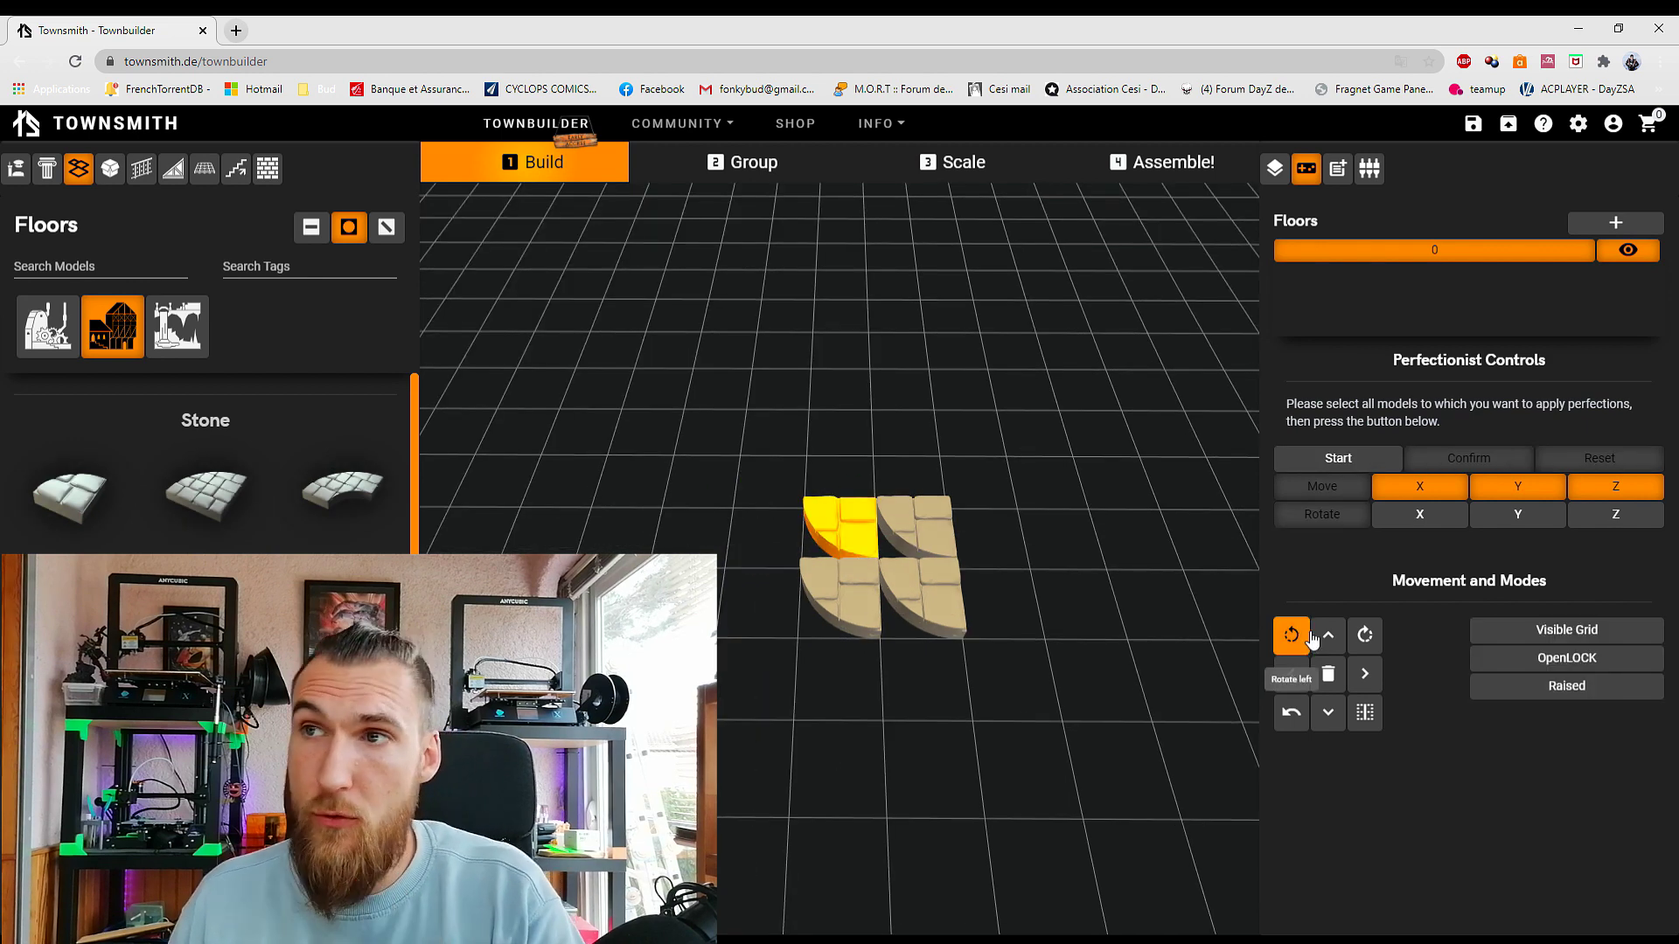
Step: Rotate the far-left stone floor quarter left three times, the far-right one twice and the near-right one once to form a full circle
{"action": "left_click", "coordinate": [1292, 635]}
{"action": "left_click", "coordinate": [1292, 635]}
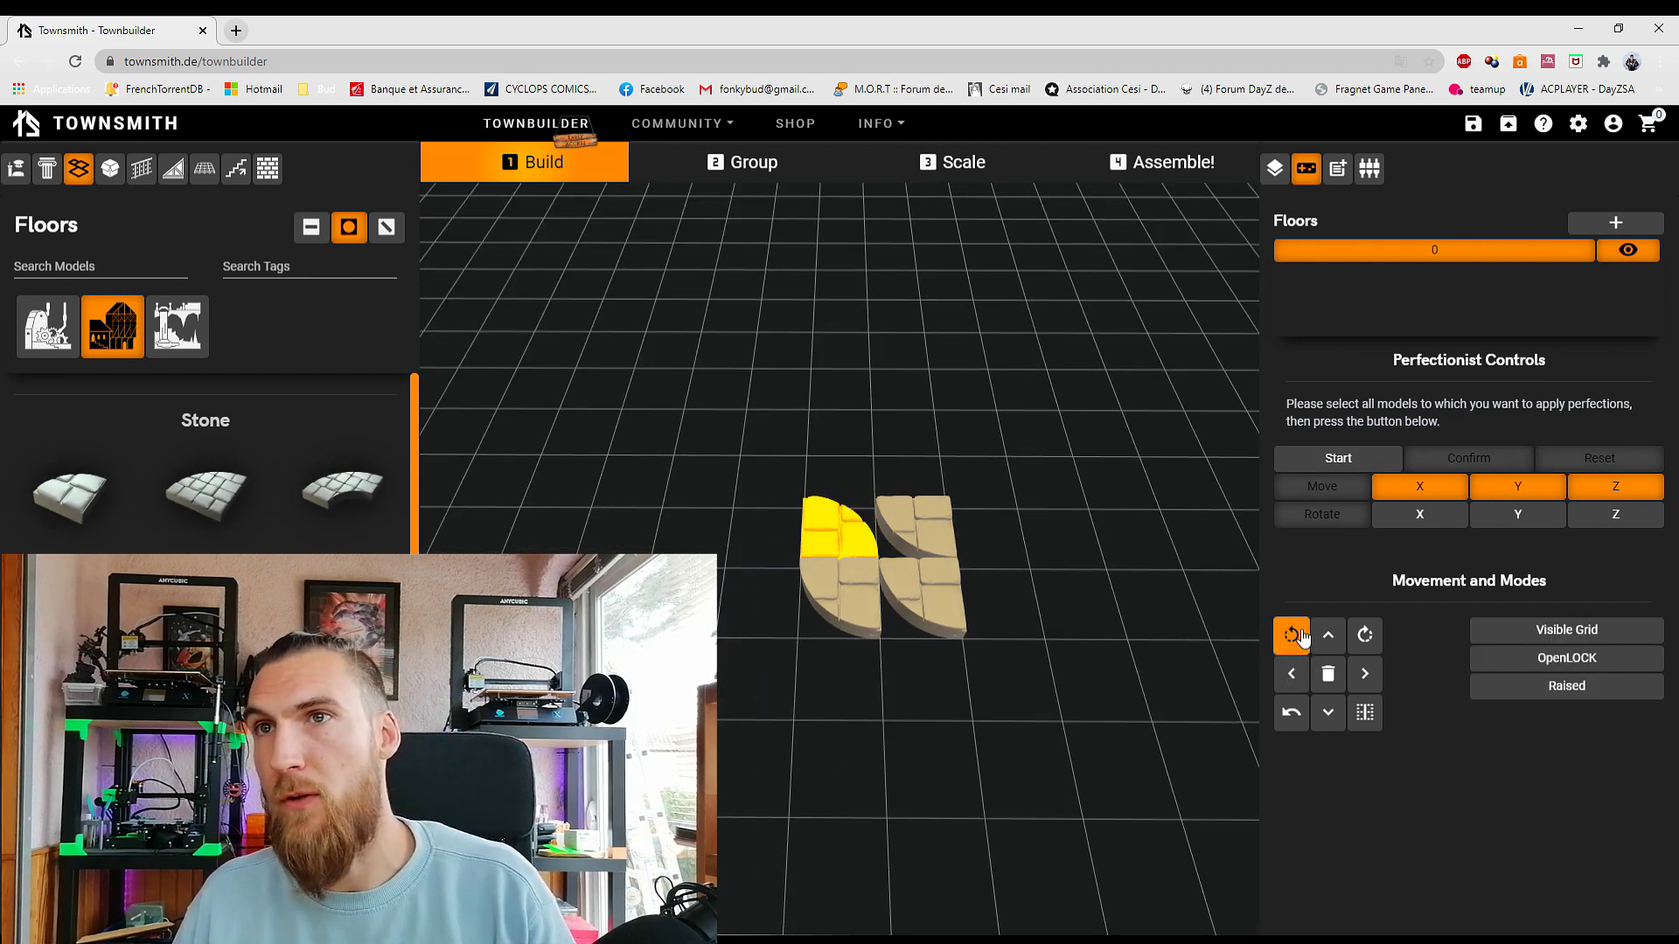
{"action": "left_click", "coordinate": [1292, 636]}
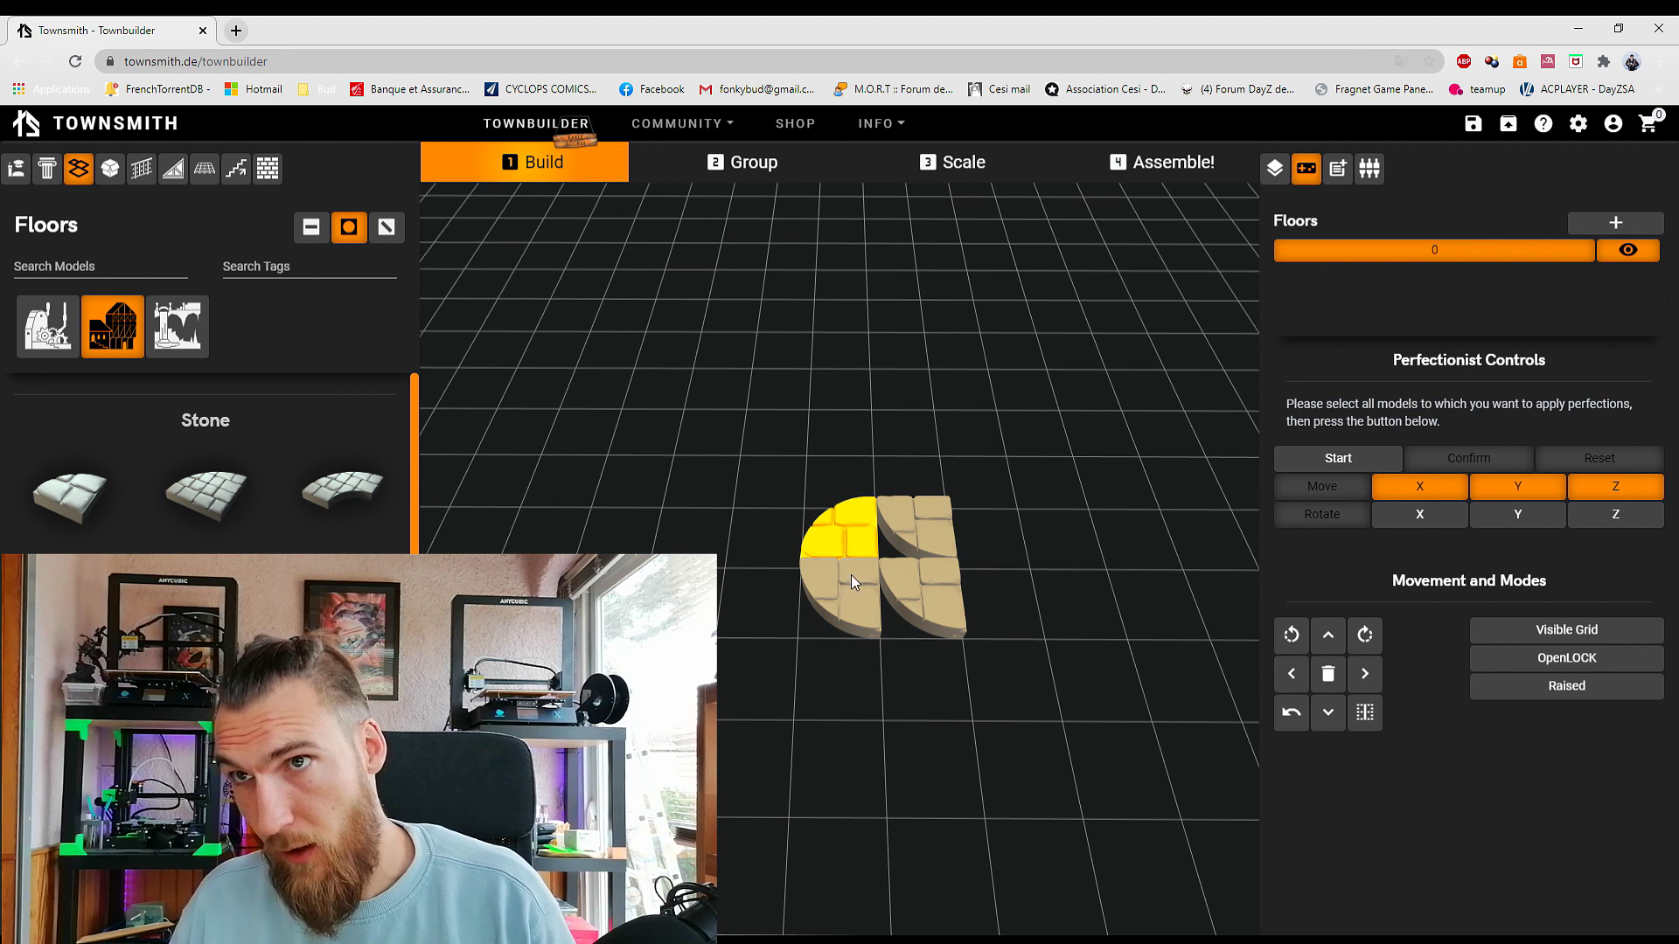
{"action": "left_click", "coordinate": [894, 523]}
{"action": "left_click", "coordinate": [1293, 636]}
{"action": "left_click", "coordinate": [1292, 635]}
{"action": "left_click", "coordinate": [926, 589]}
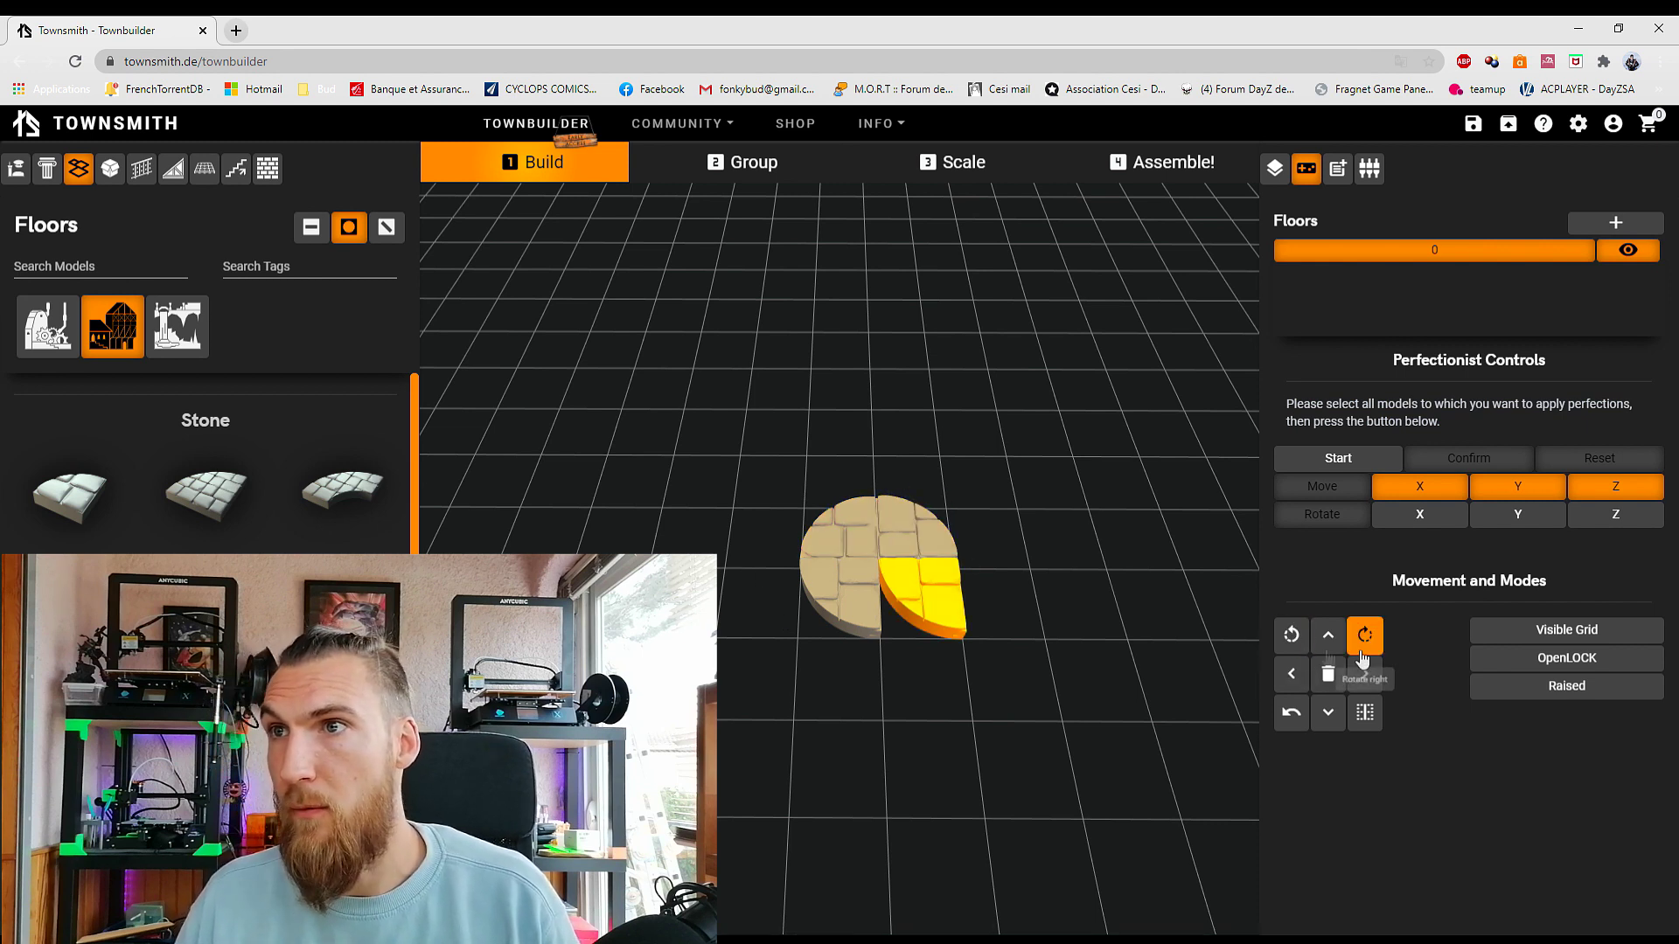
{"action": "left_click", "coordinate": [1291, 637]}
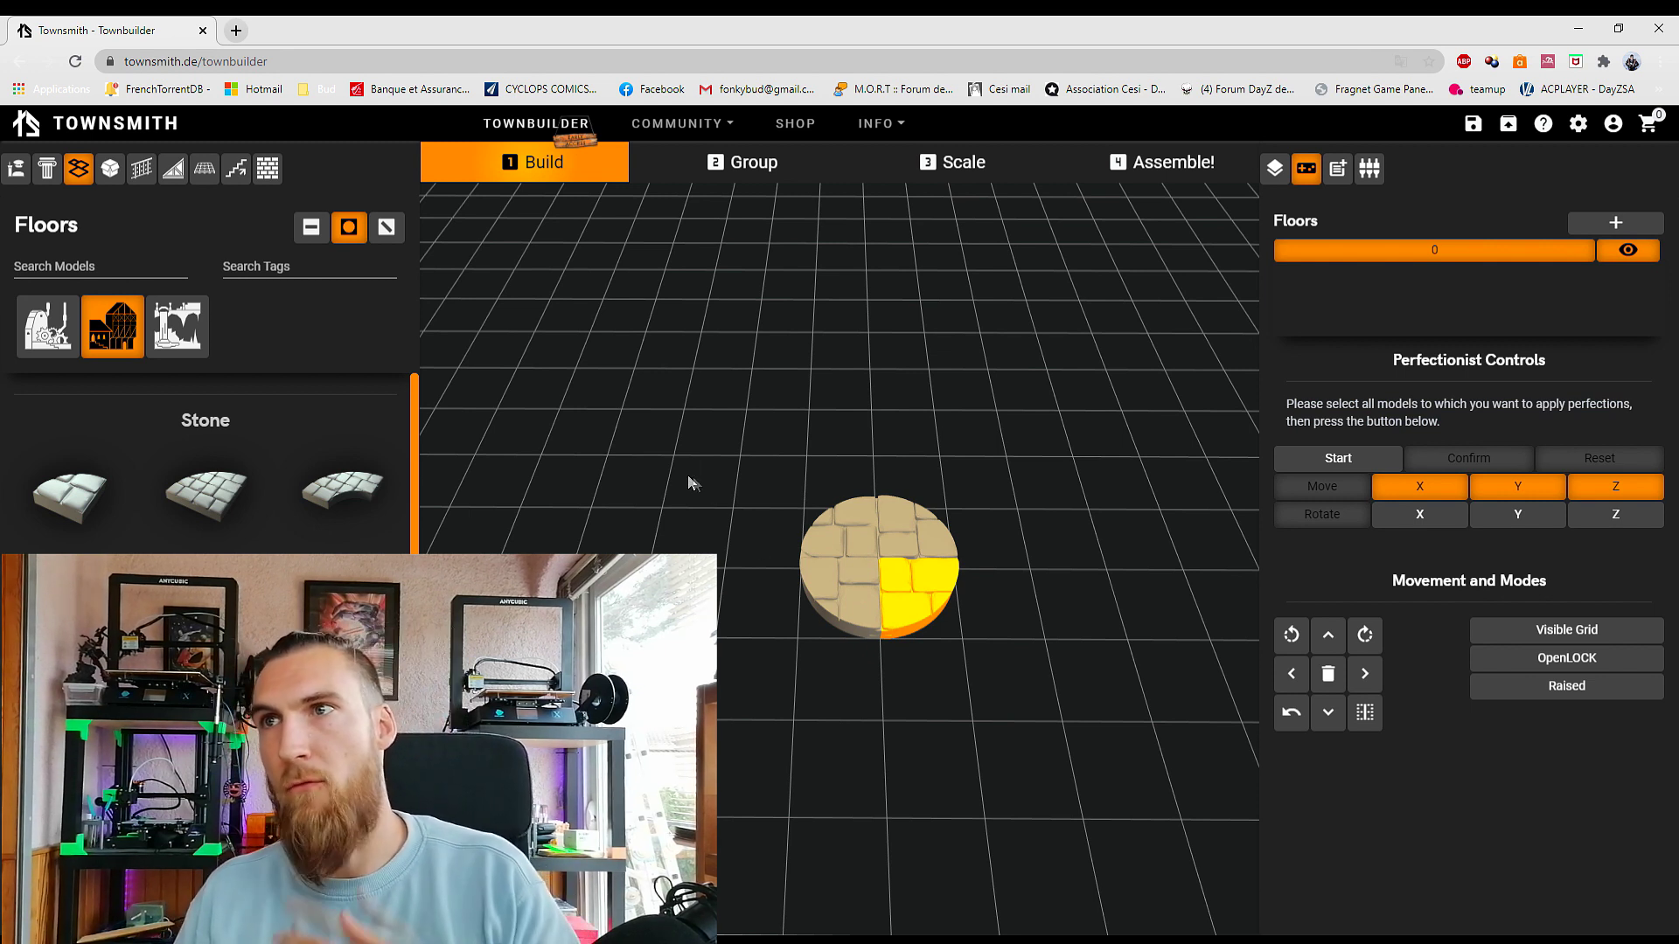
Step: Look through the floor hierarchy, the movement controls, the AddOn controls and the magnet hole settings for the selected floor piece
{"action": "left_click", "coordinate": [1273, 169]}
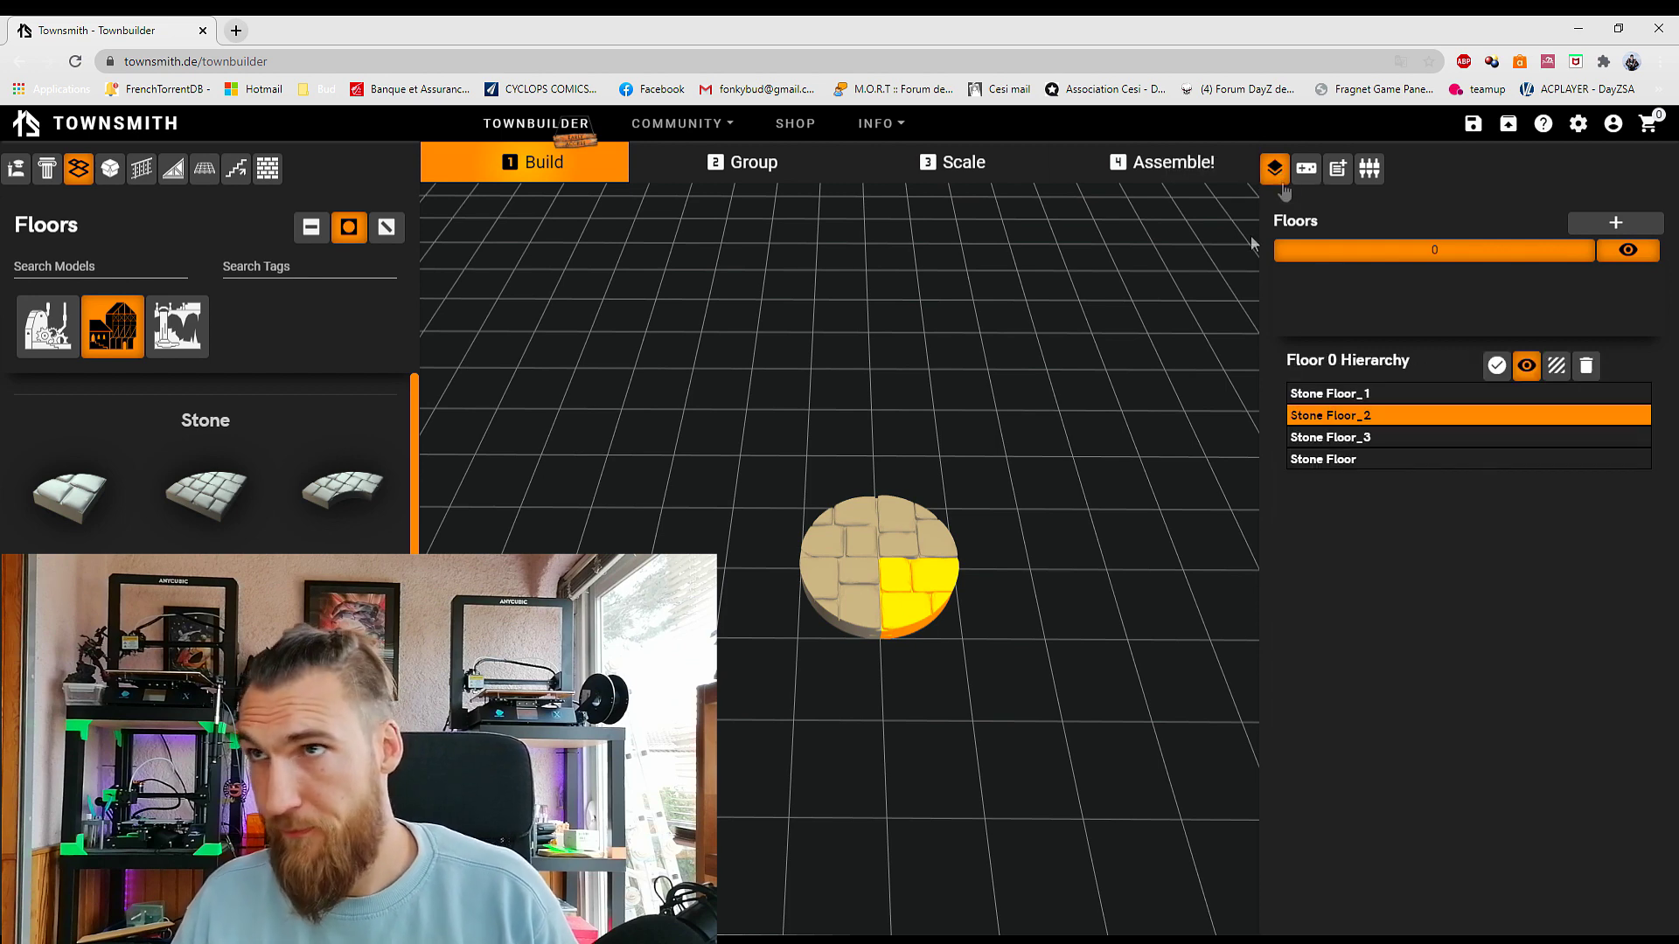
{"action": "left_click", "coordinate": [1316, 172]}
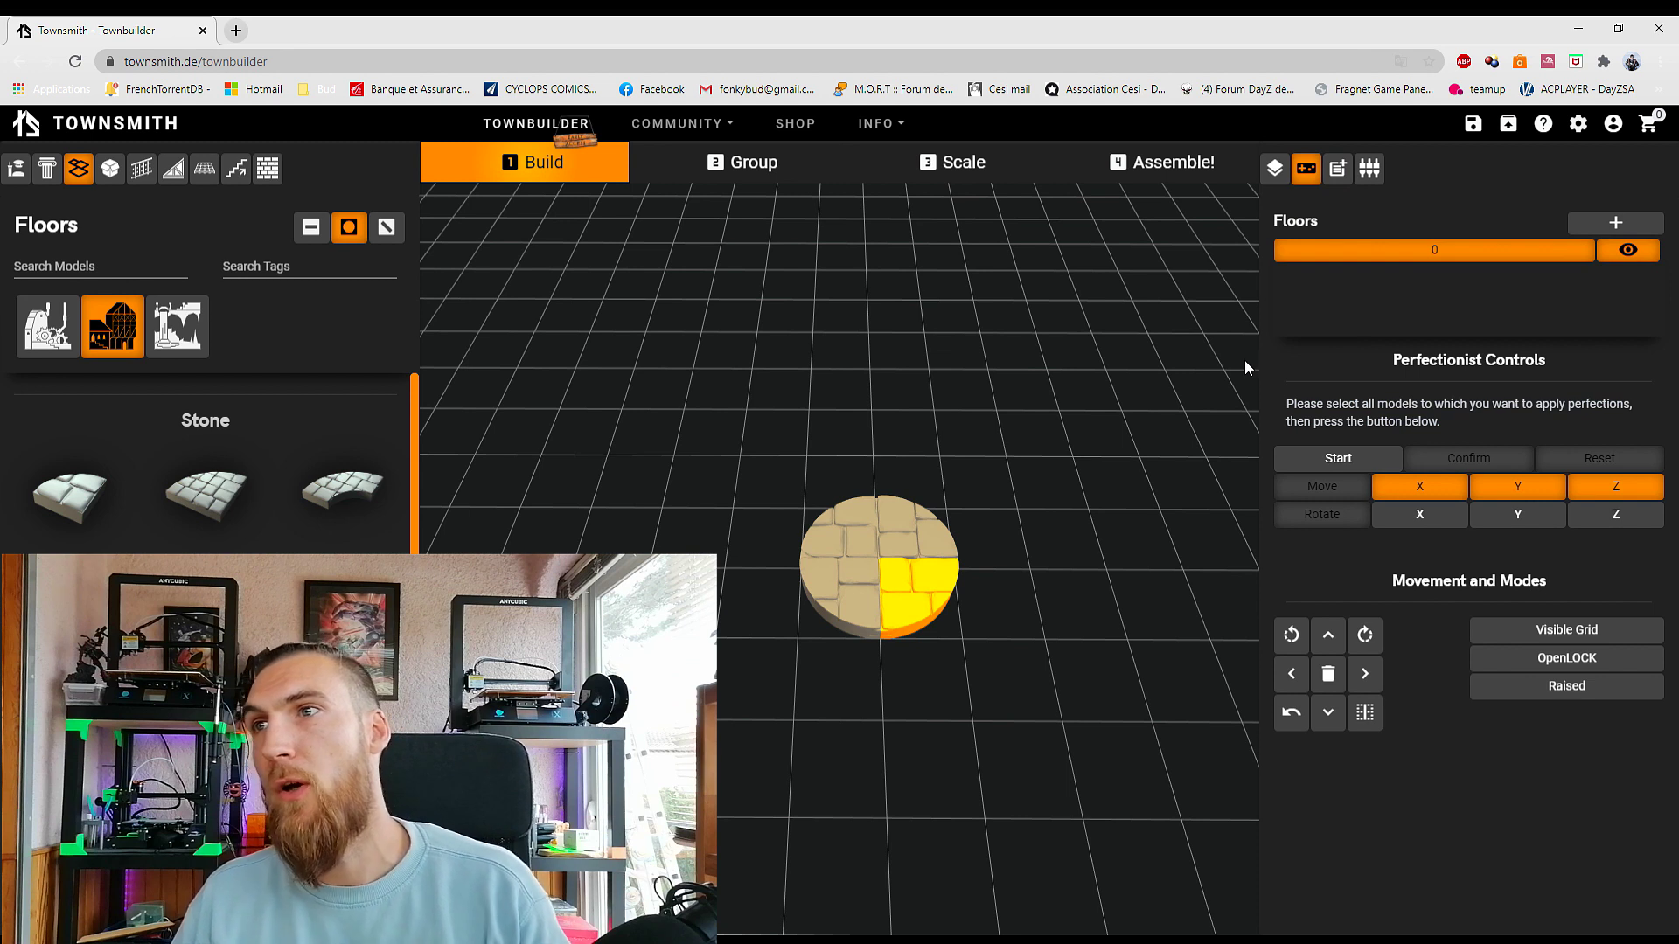
{"action": "left_click", "coordinate": [1338, 175]}
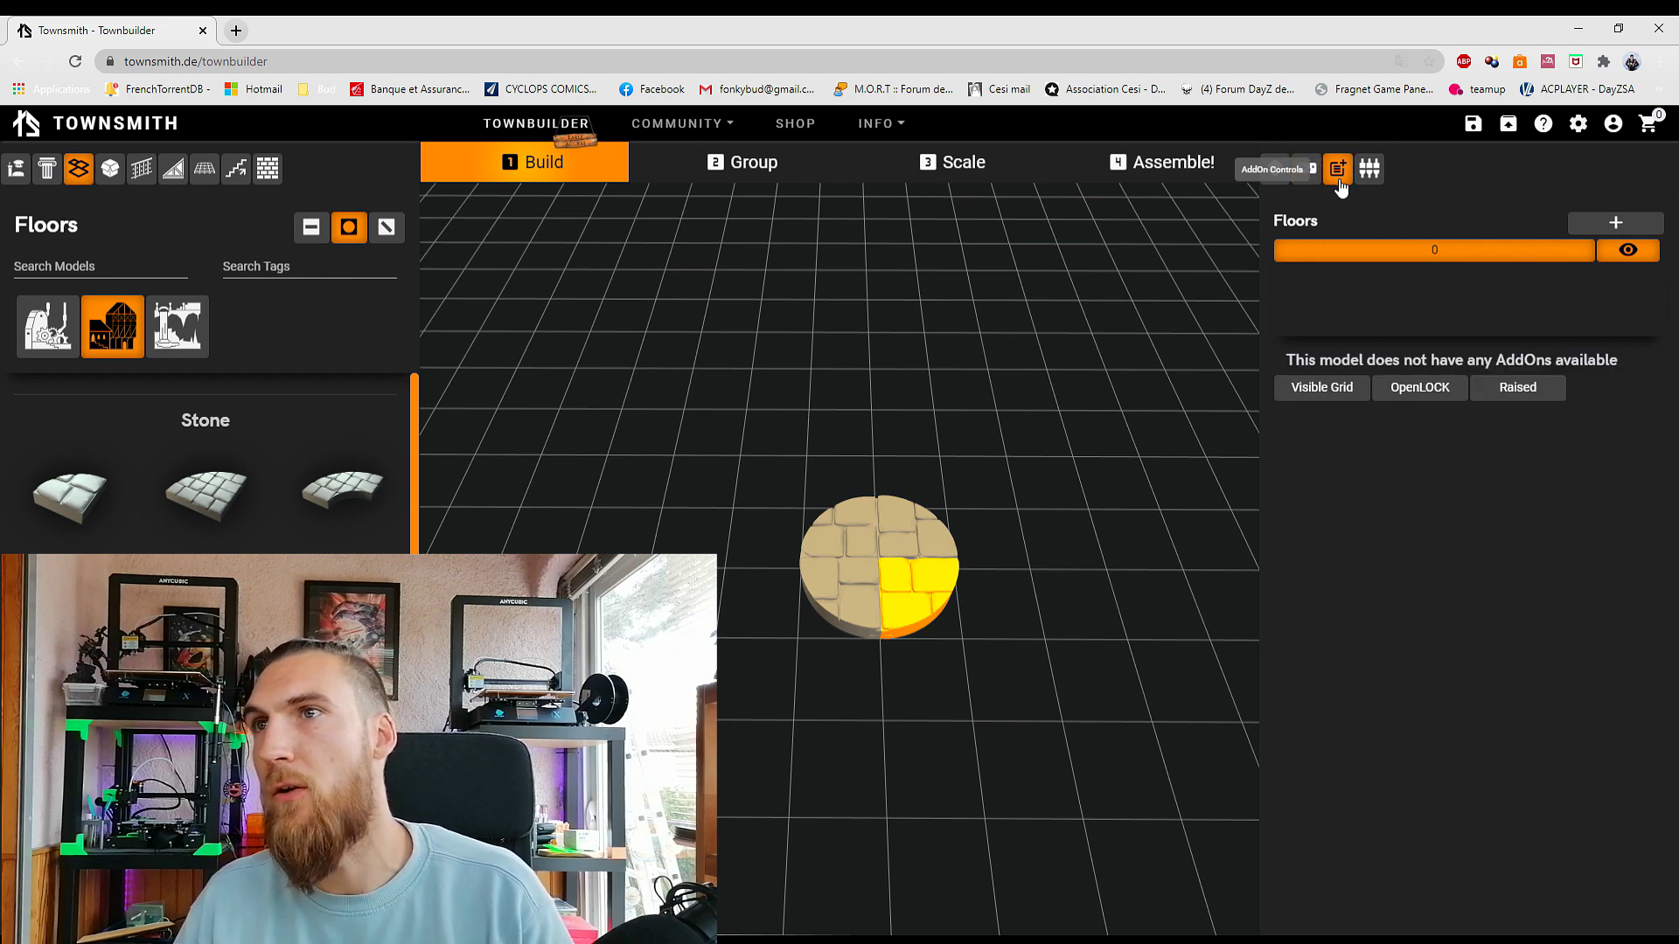
{"action": "left_click", "coordinate": [1311, 179]}
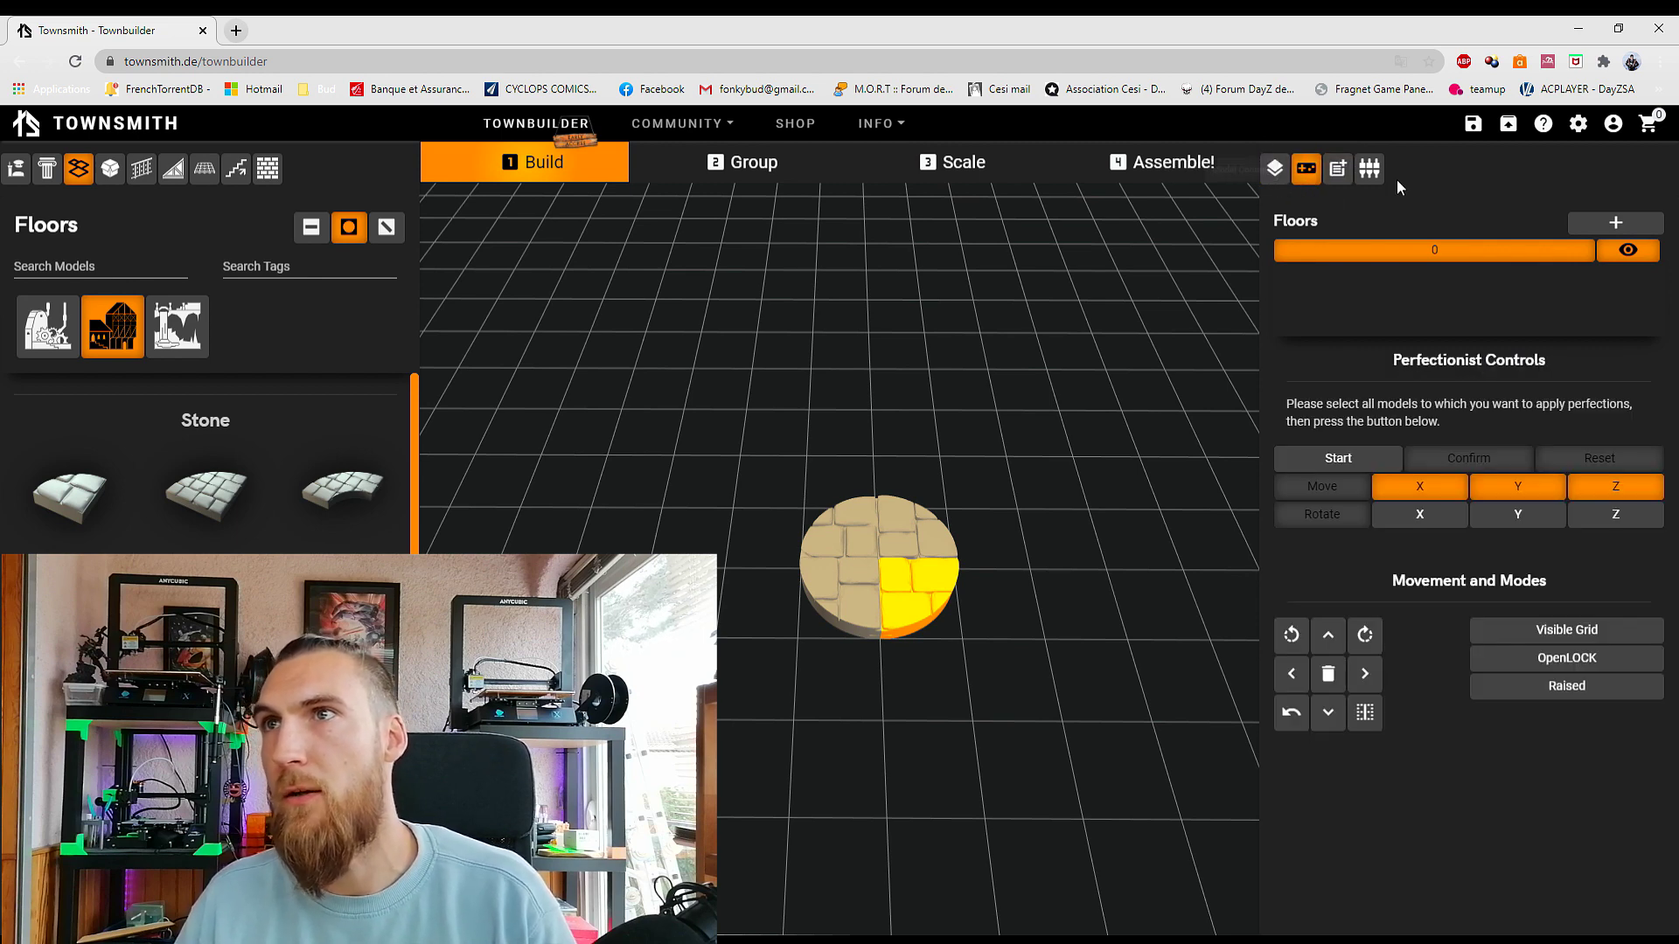
{"action": "left_click", "coordinate": [1369, 177]}
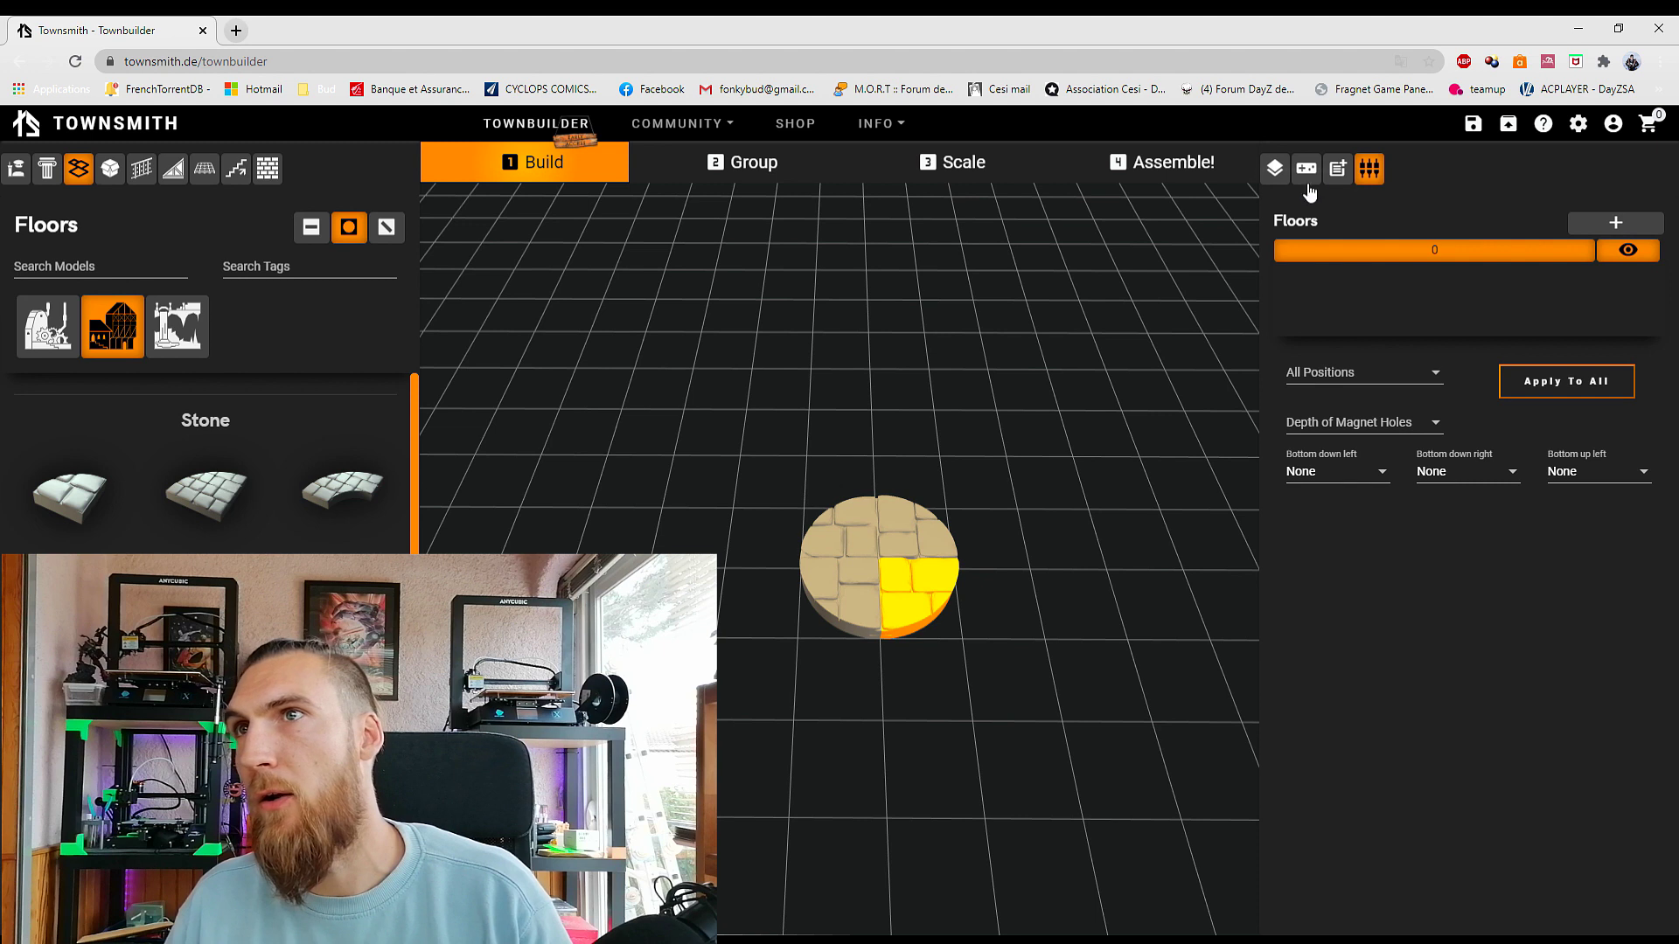
Step: Select Stone Floor_1 and then Stone Floor through the Floor 0 Hierarchy to locate each piece in the circular floor
{"action": "left_click", "coordinate": [1276, 171]}
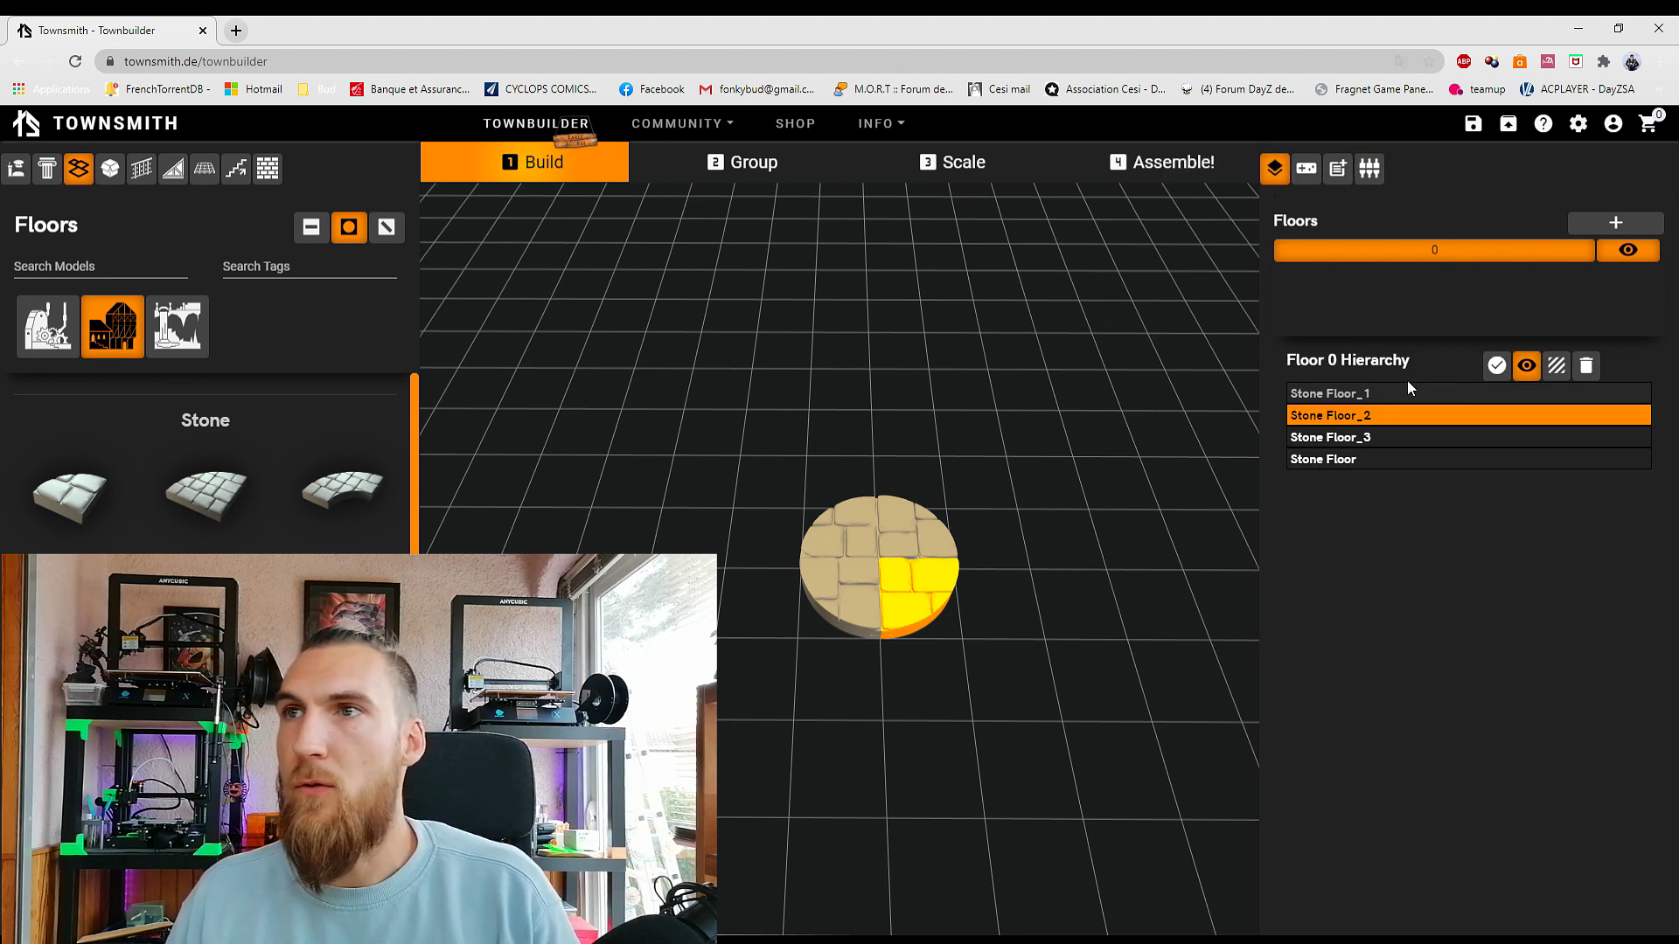
{"action": "left_click", "coordinate": [1346, 393]}
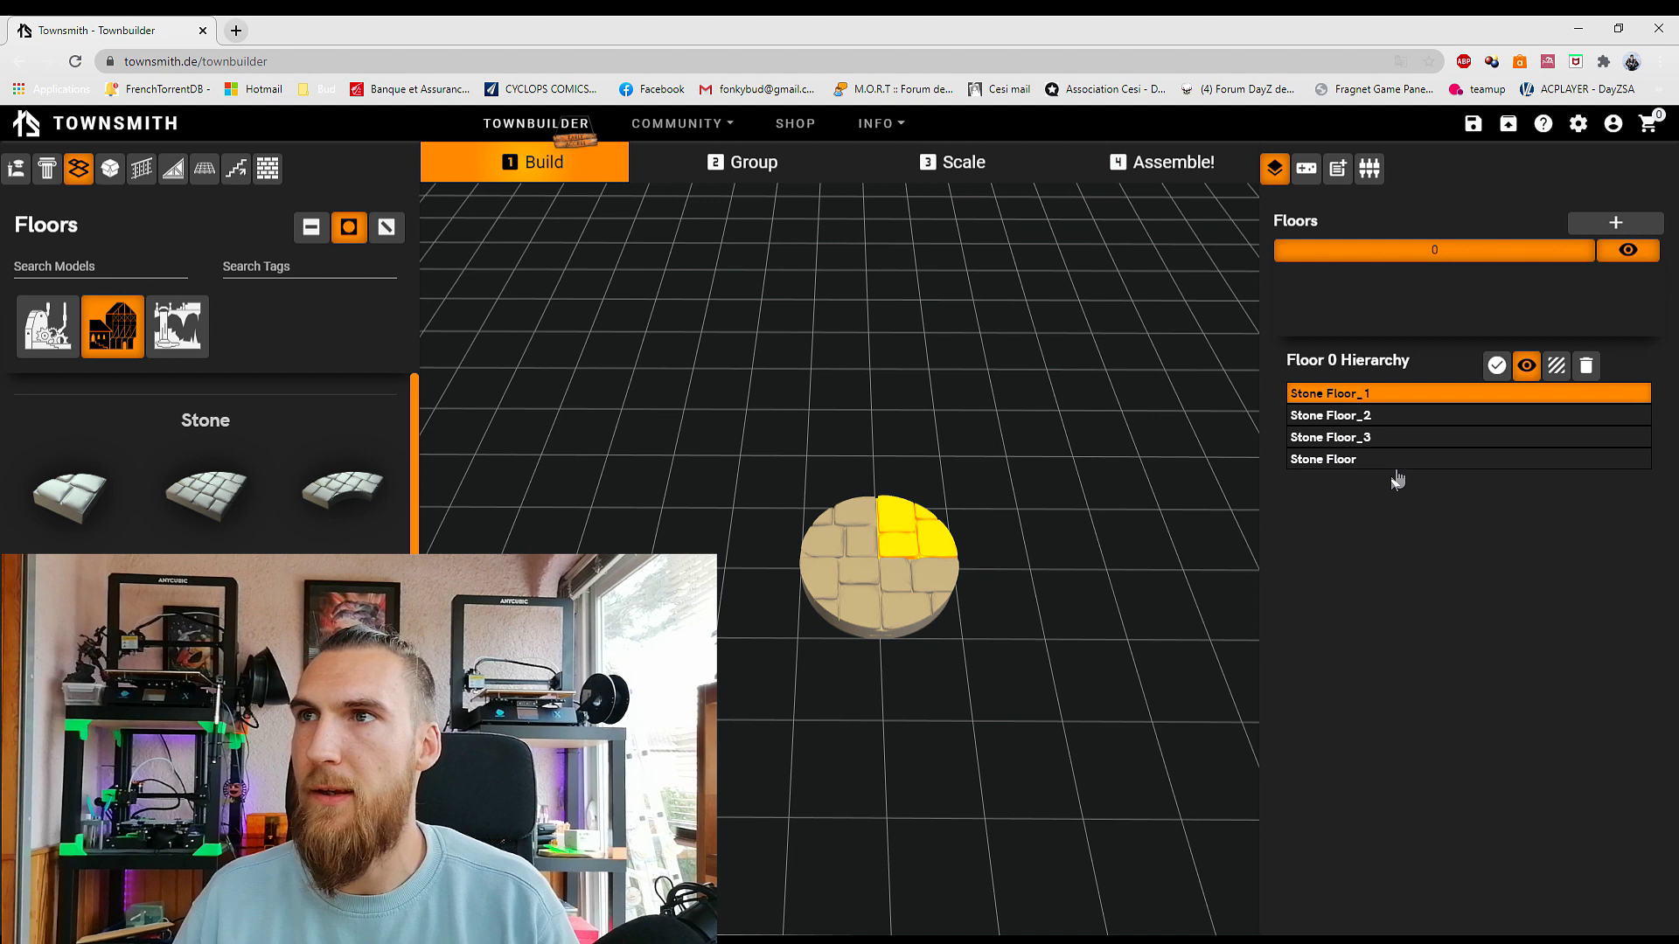
{"action": "left_click", "coordinate": [1347, 460]}
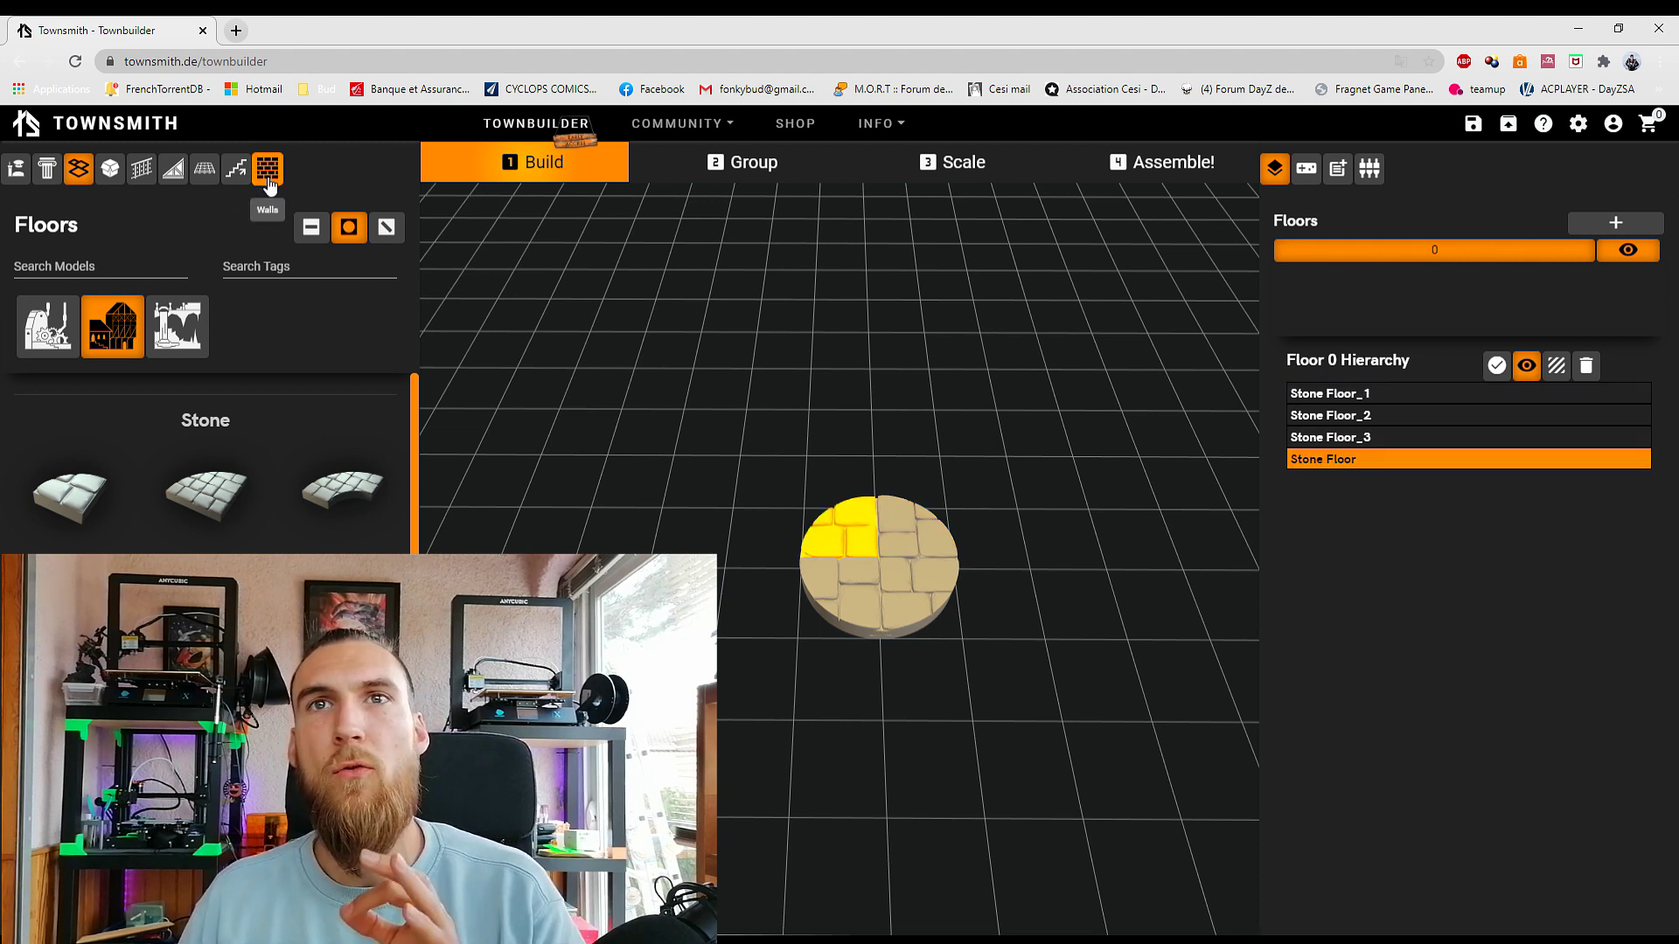
Step: Place four curved stone walls from the Walls category, one on the circular floor's far-left quarter and three in a row beside it
{"action": "left_click", "coordinate": [267, 169]}
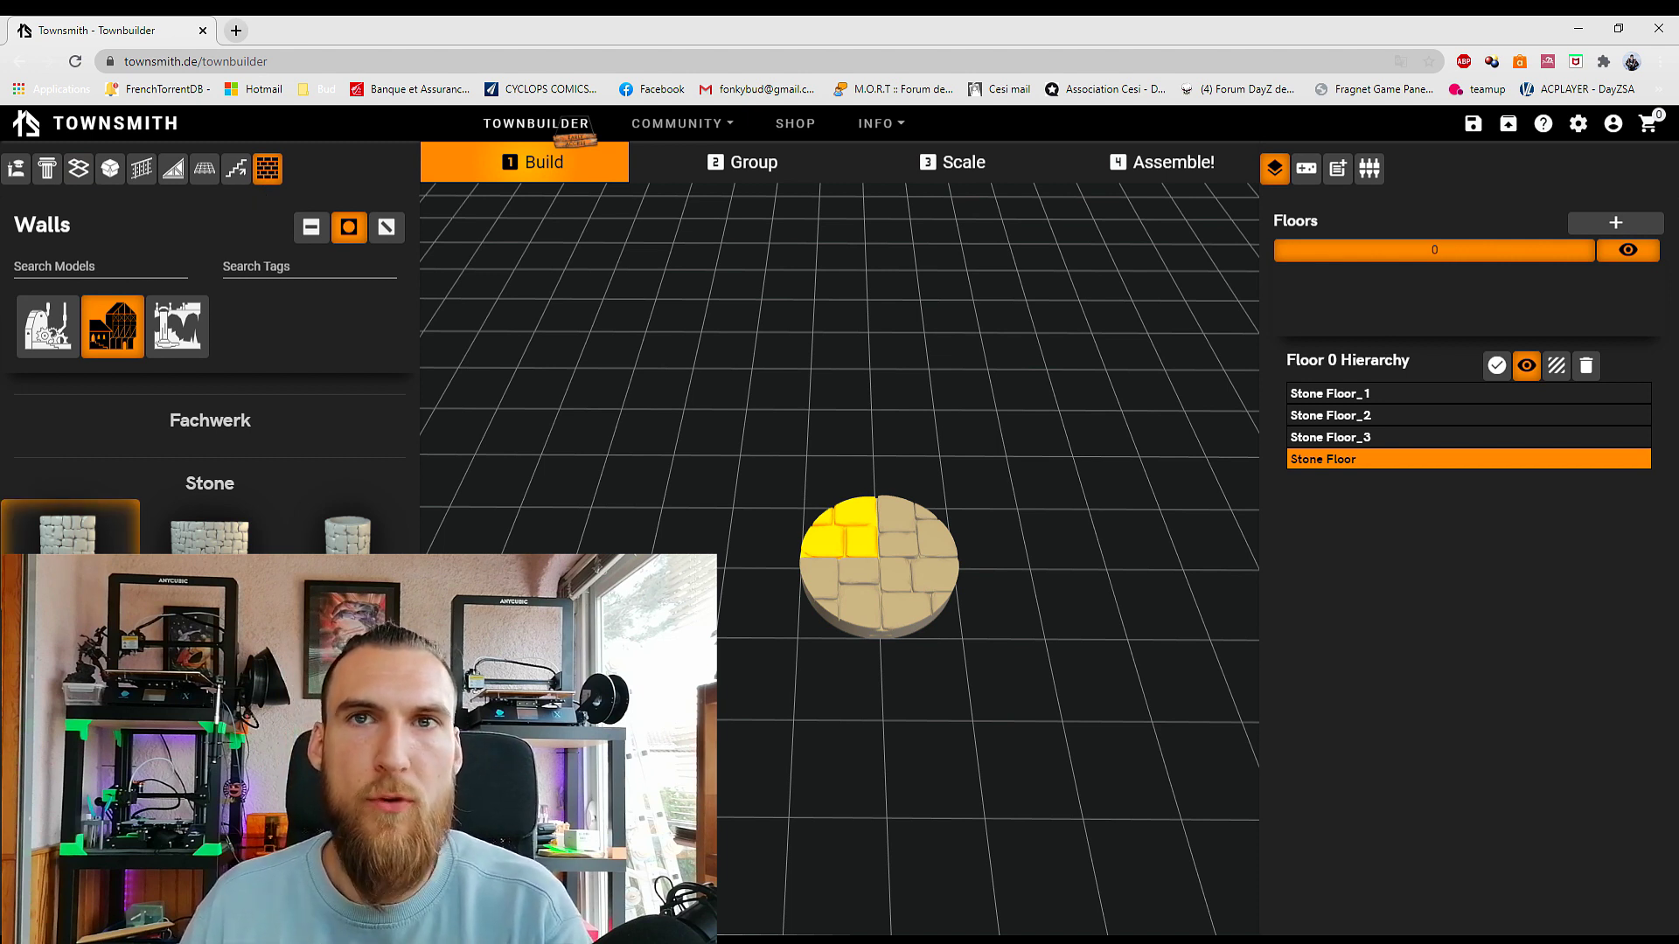
{"action": "left_click", "coordinate": [841, 544]}
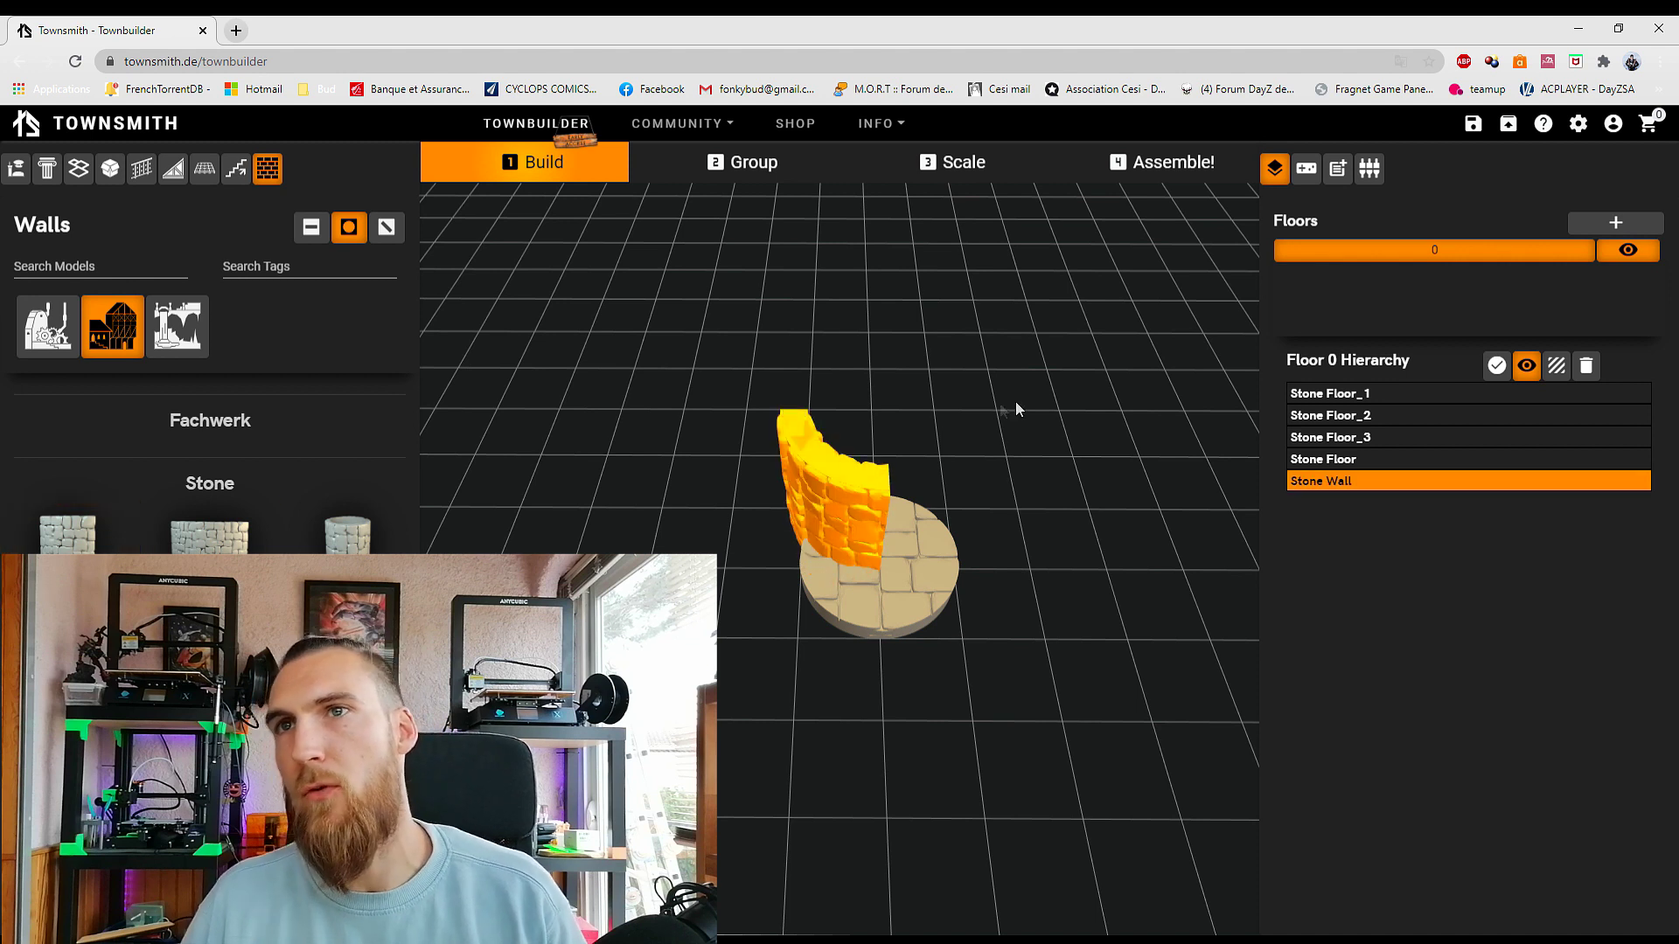
{"action": "left_click", "coordinate": [800, 670]}
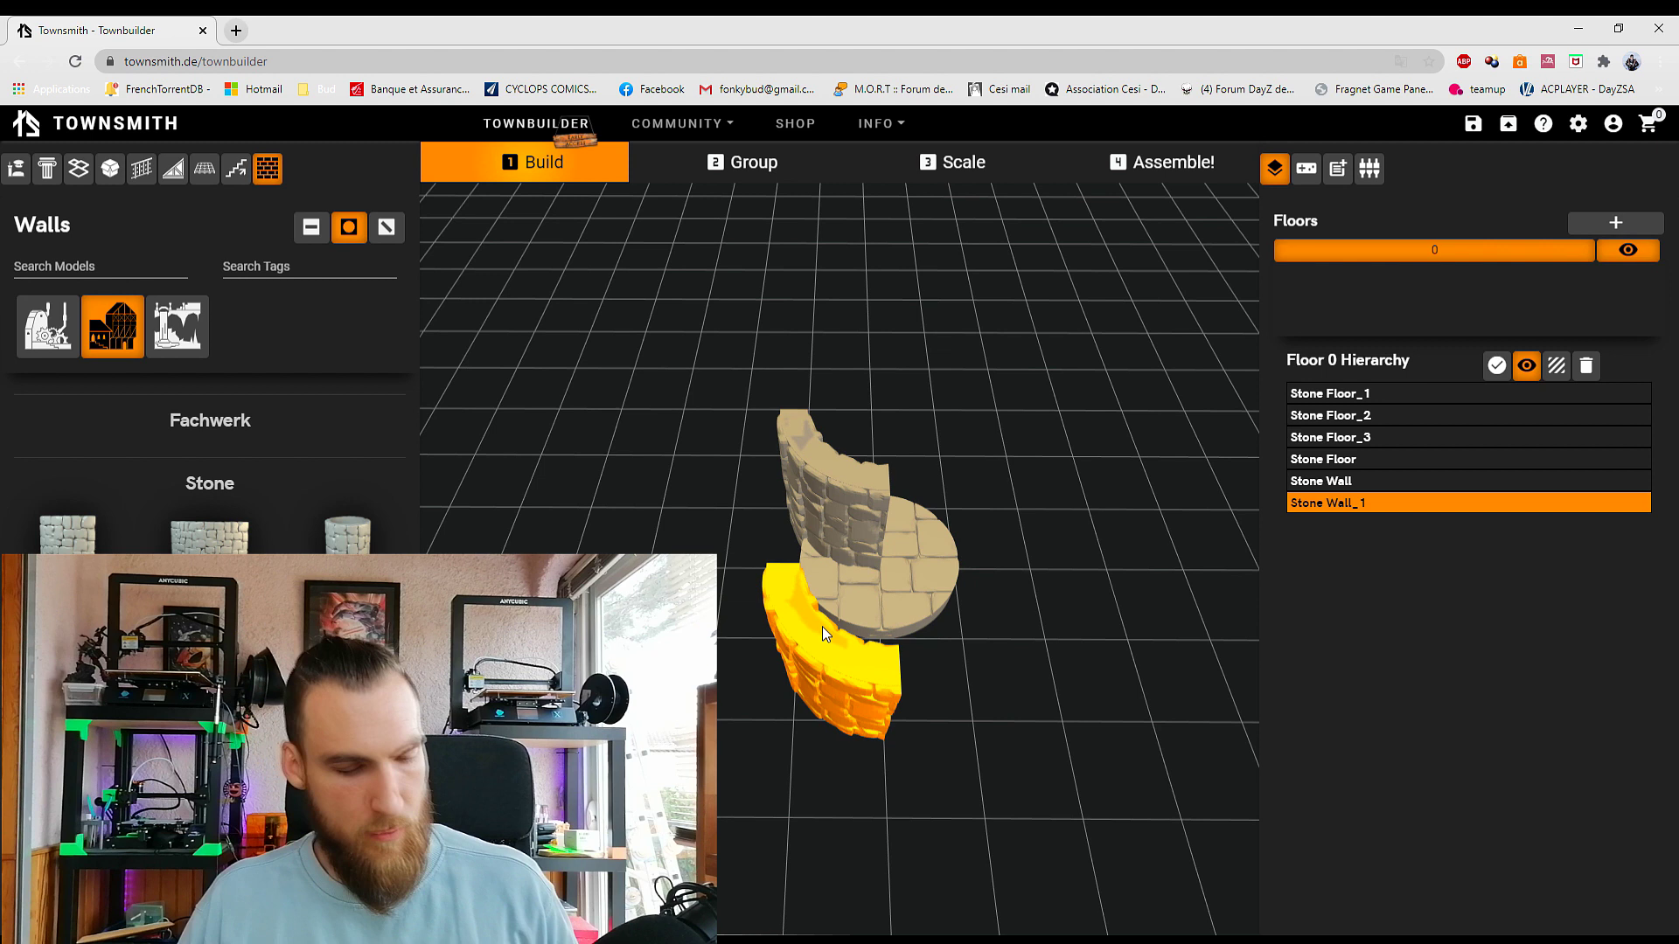
{"action": "left_click", "coordinate": [747, 579]}
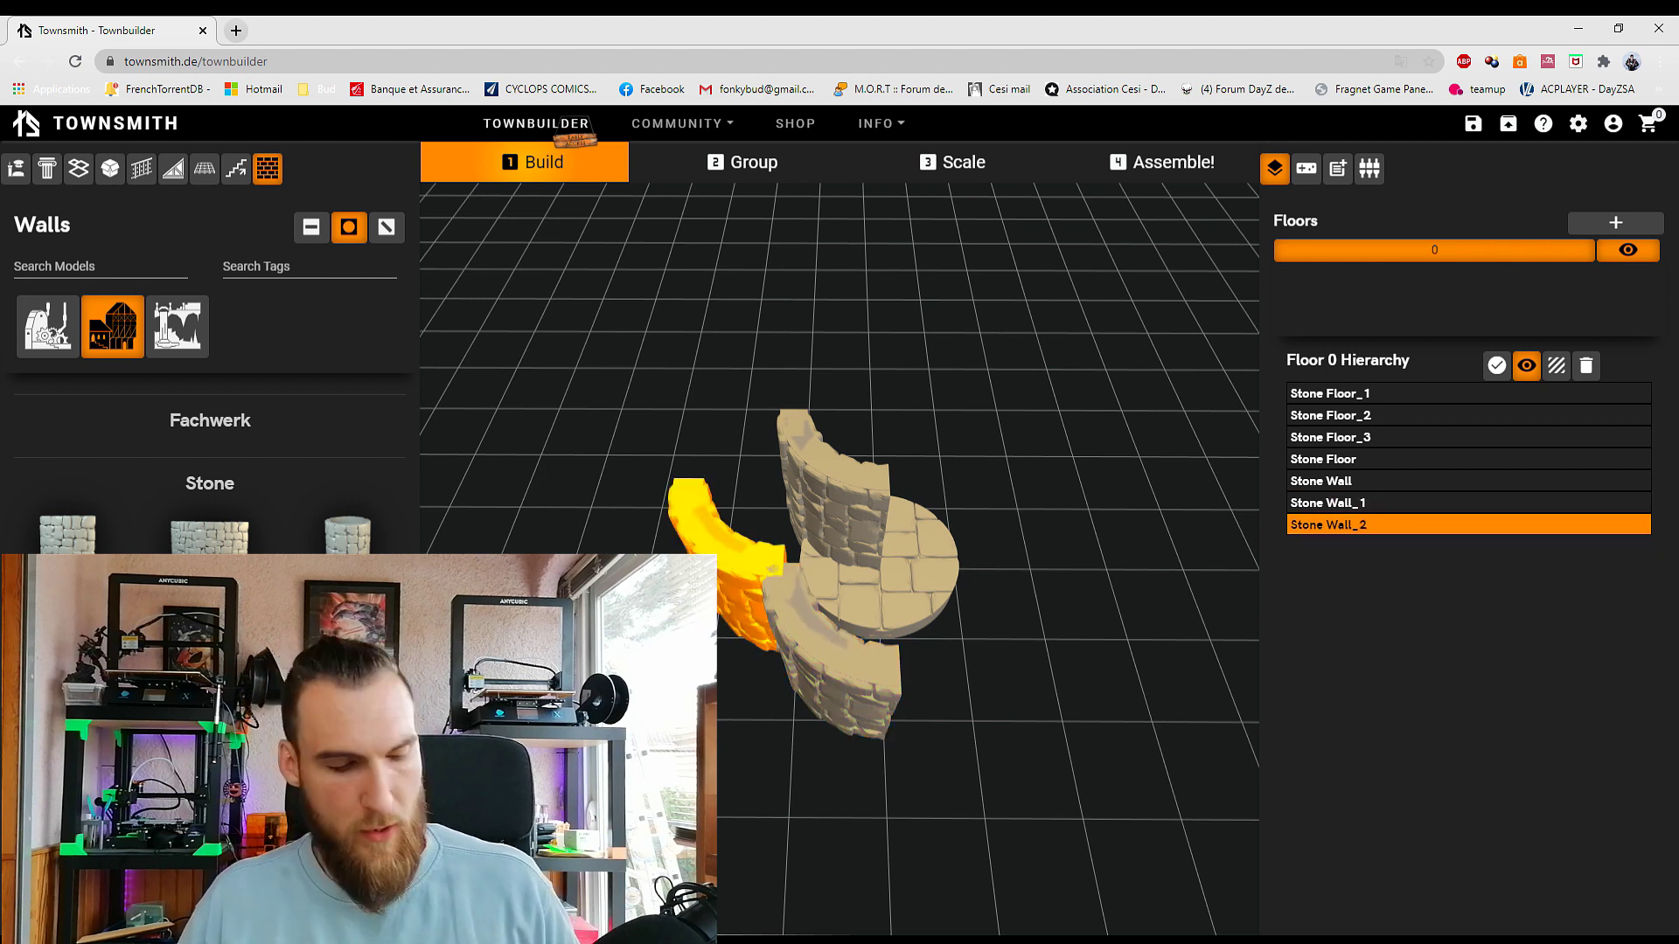
{"action": "left_click", "coordinate": [699, 547]}
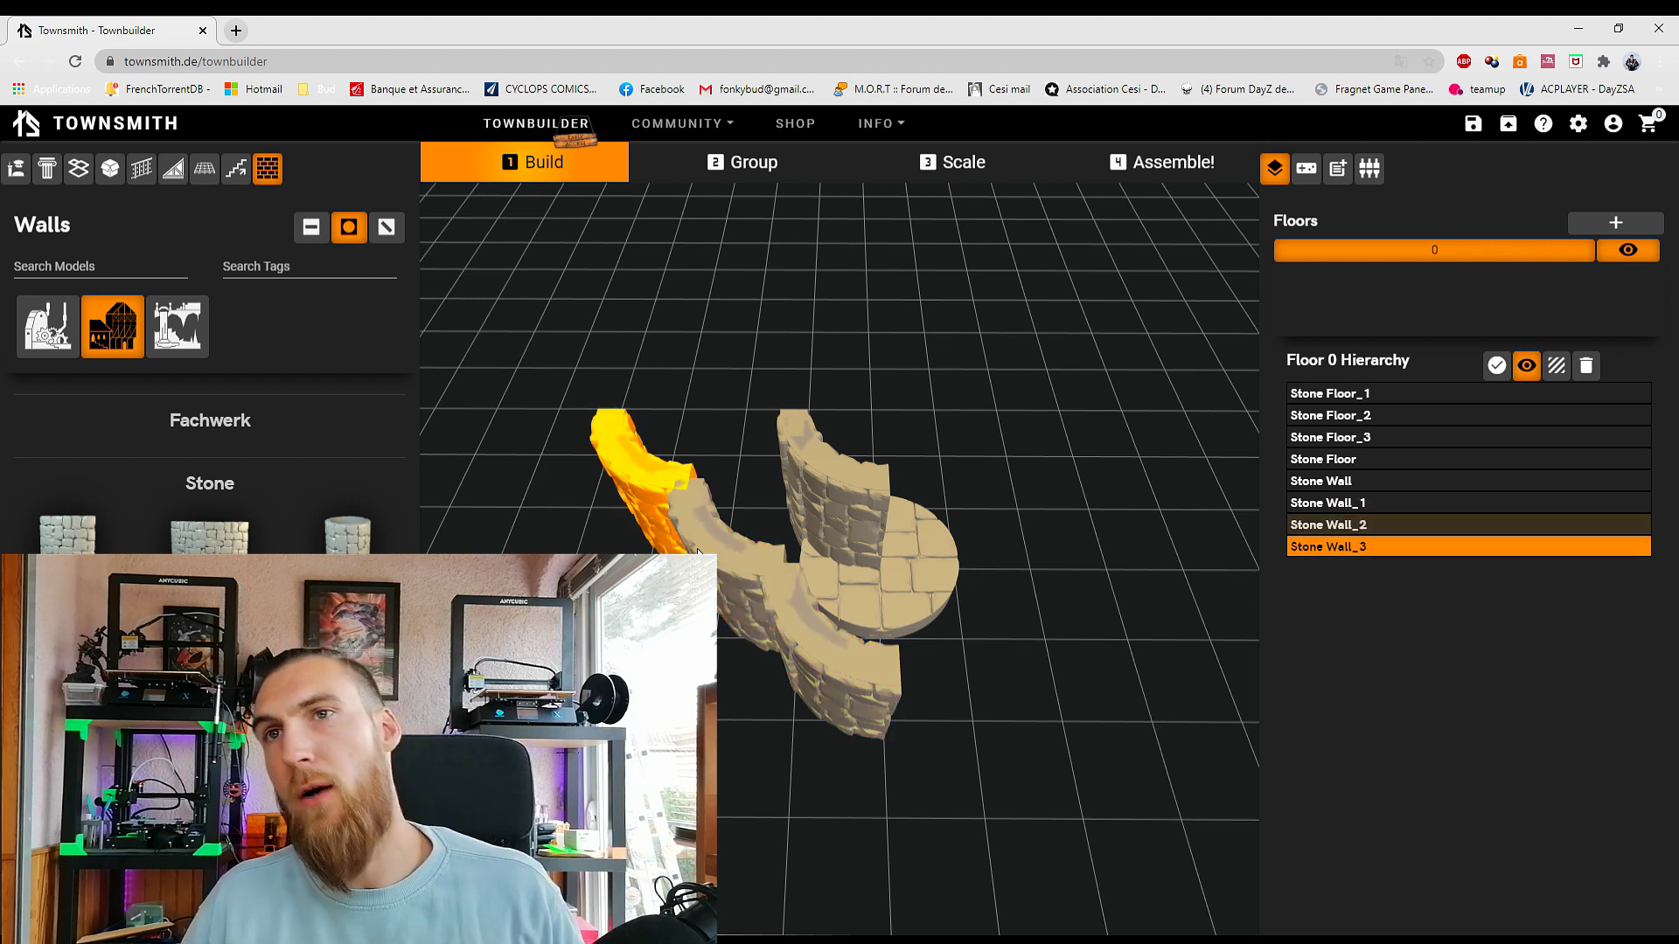
Step: Rotate the curved stone wall on the floor's far-left quarter left three times so that it follows the outer edge
{"action": "left_click", "coordinate": [812, 468]}
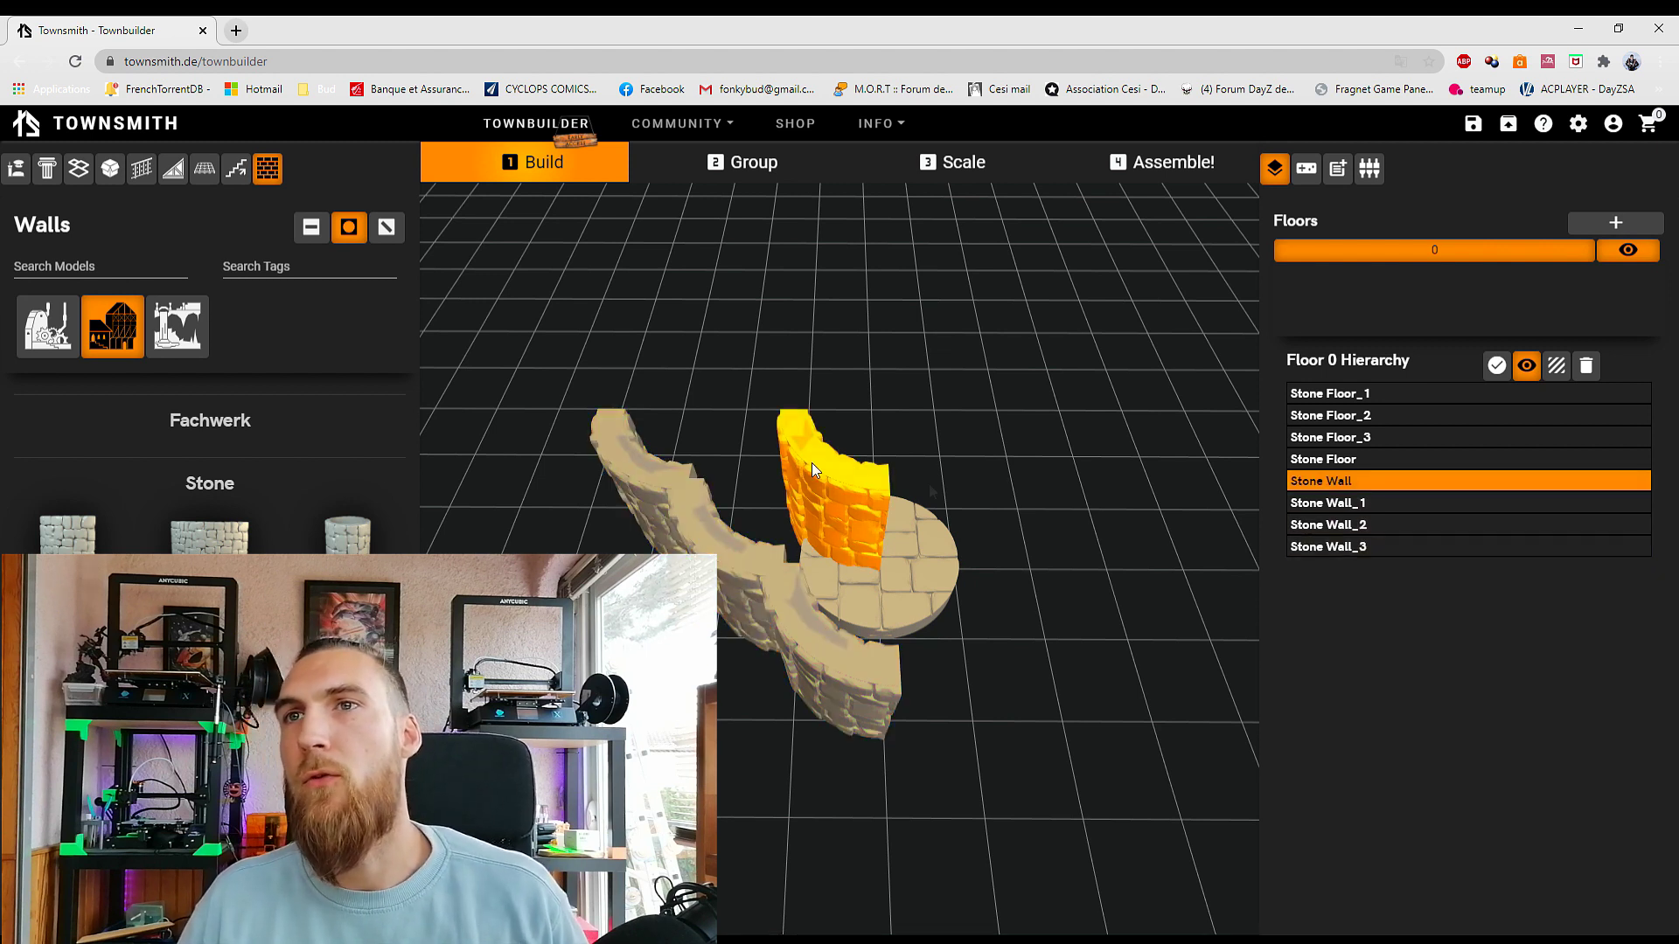
{"action": "left_click", "coordinate": [1307, 170]}
{"action": "left_click", "coordinate": [1291, 635]}
{"action": "left_click", "coordinate": [1291, 635]}
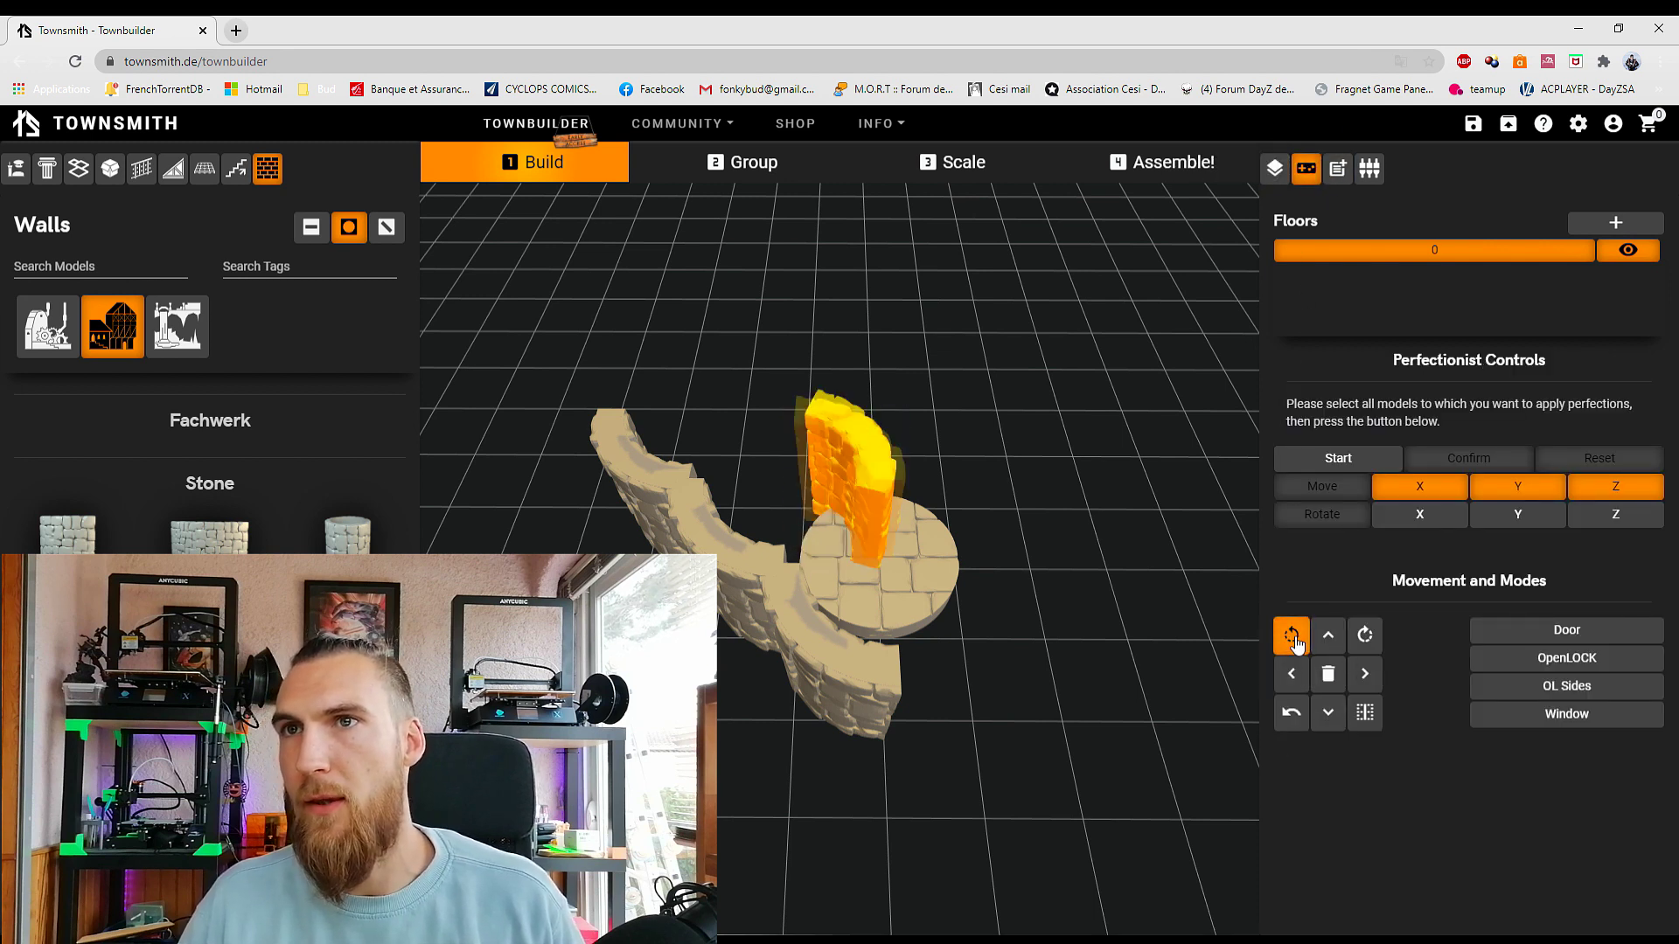
{"action": "left_click", "coordinate": [1291, 635]}
Step: Move the remaining walls onto the far-right, near-left and near-right quarters, rotating the far-right one left twice and the near-right one left once
{"action": "left_click_drag", "start_coordinate": [585, 464], "coordinate": [847, 481]}
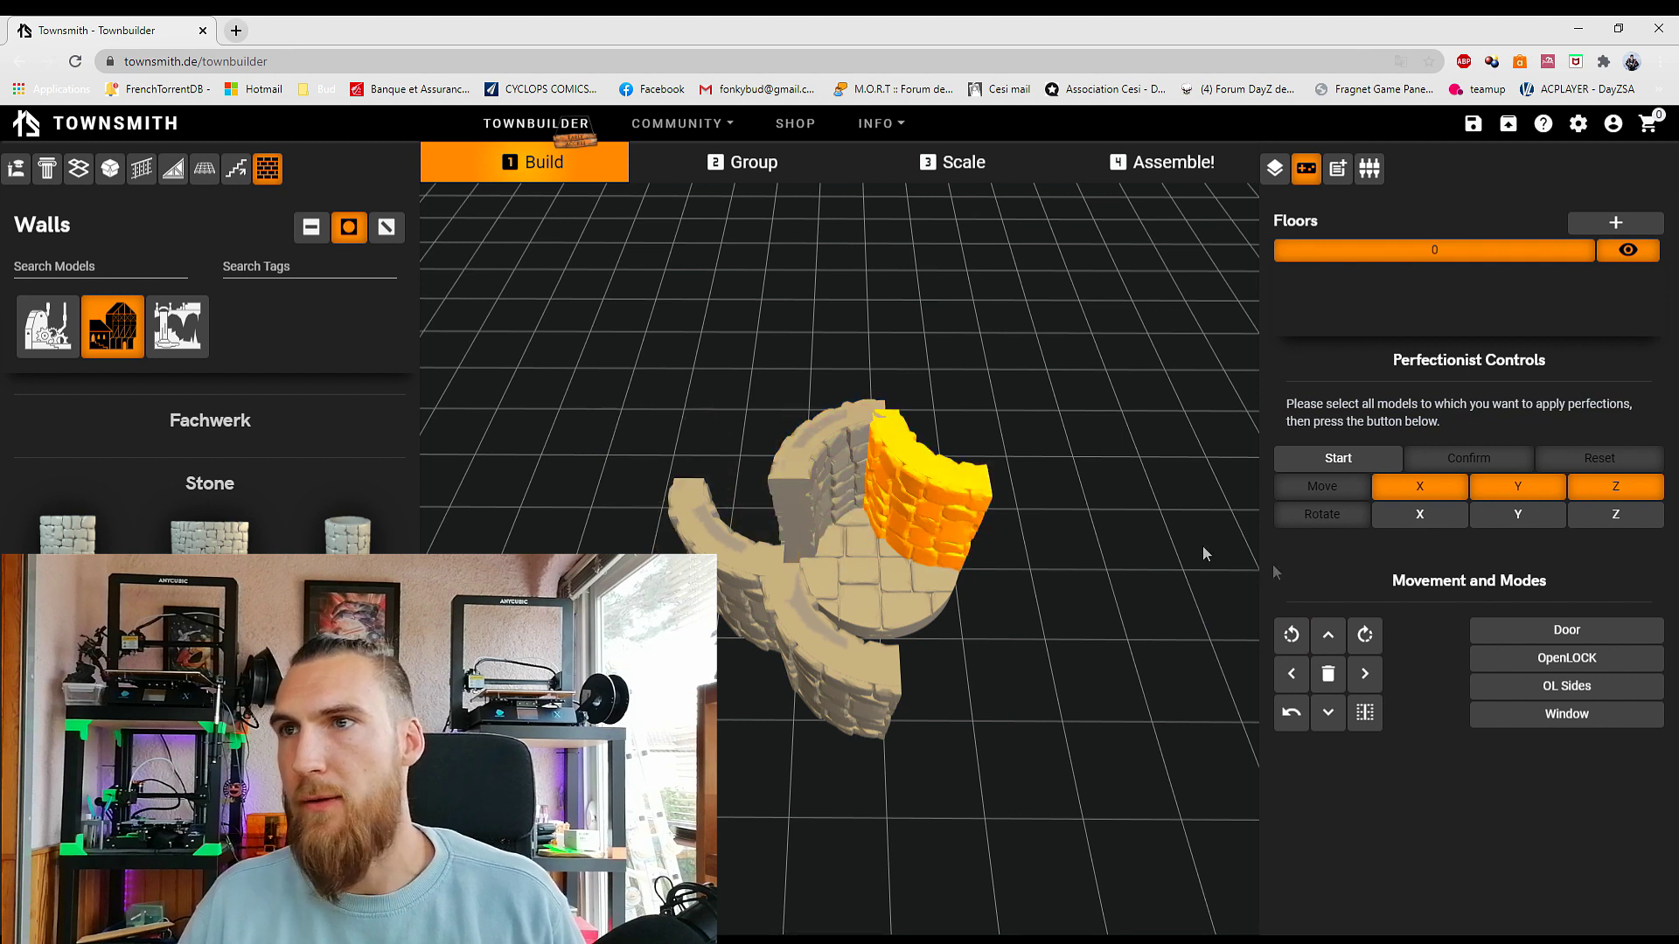
{"action": "left_click", "coordinate": [1292, 635]}
{"action": "left_click", "coordinate": [1292, 635]}
{"action": "left_click_drag", "start_coordinate": [690, 560], "coordinate": [761, 577]}
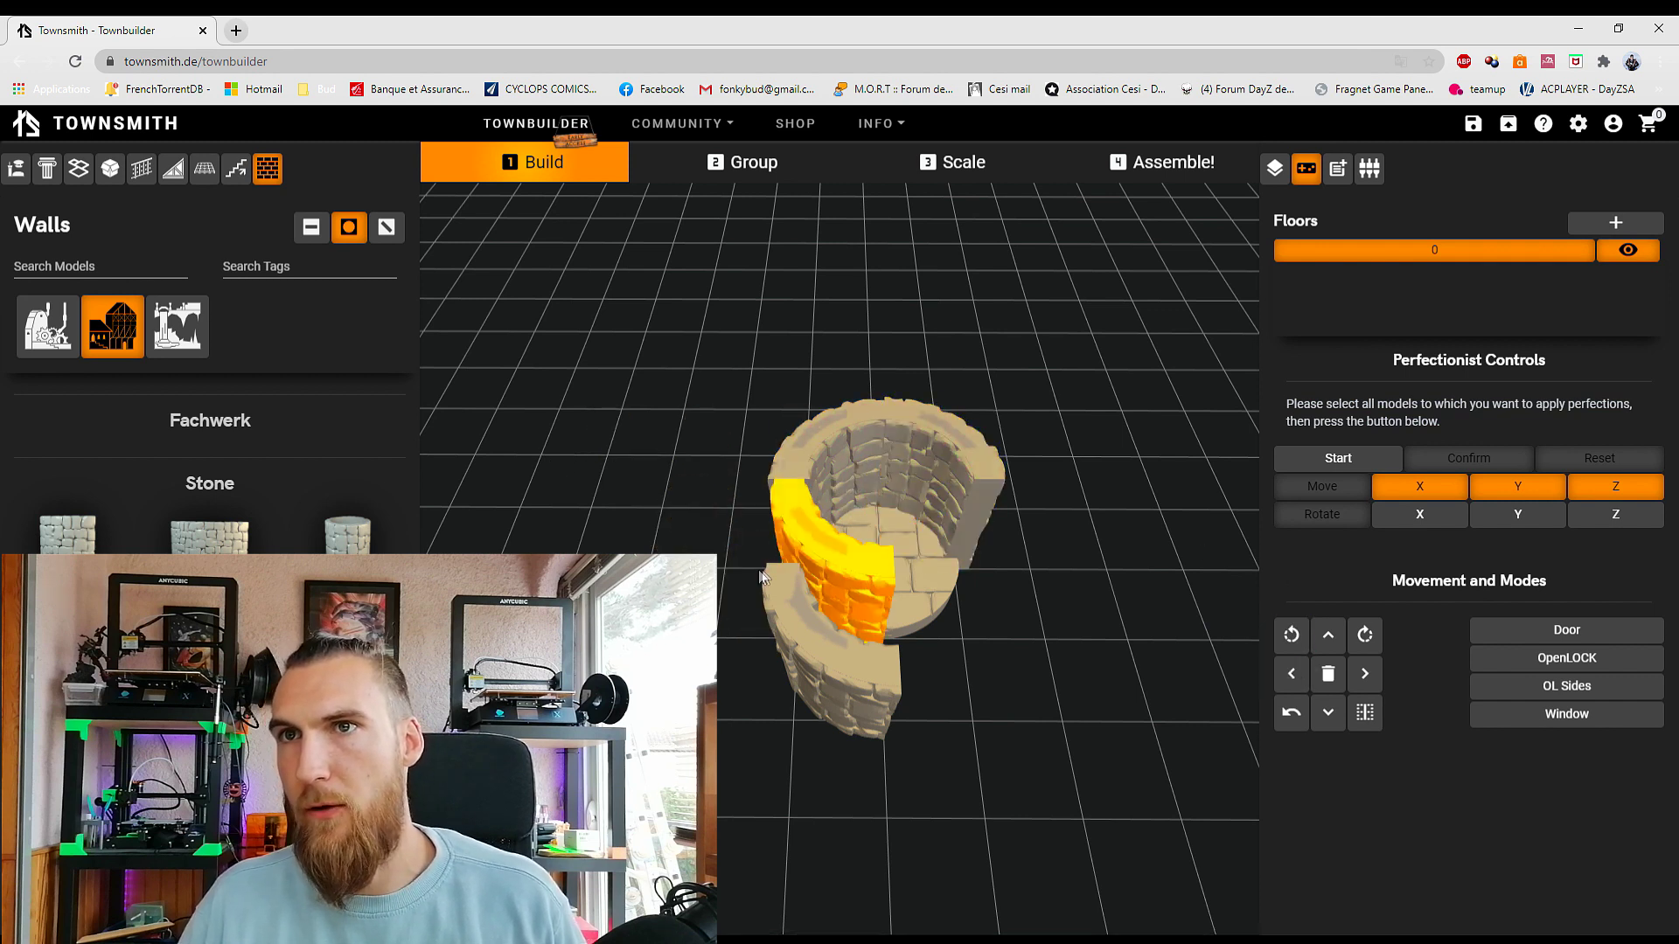
{"action": "left_click_drag", "start_coordinate": [853, 643], "coordinate": [929, 603]}
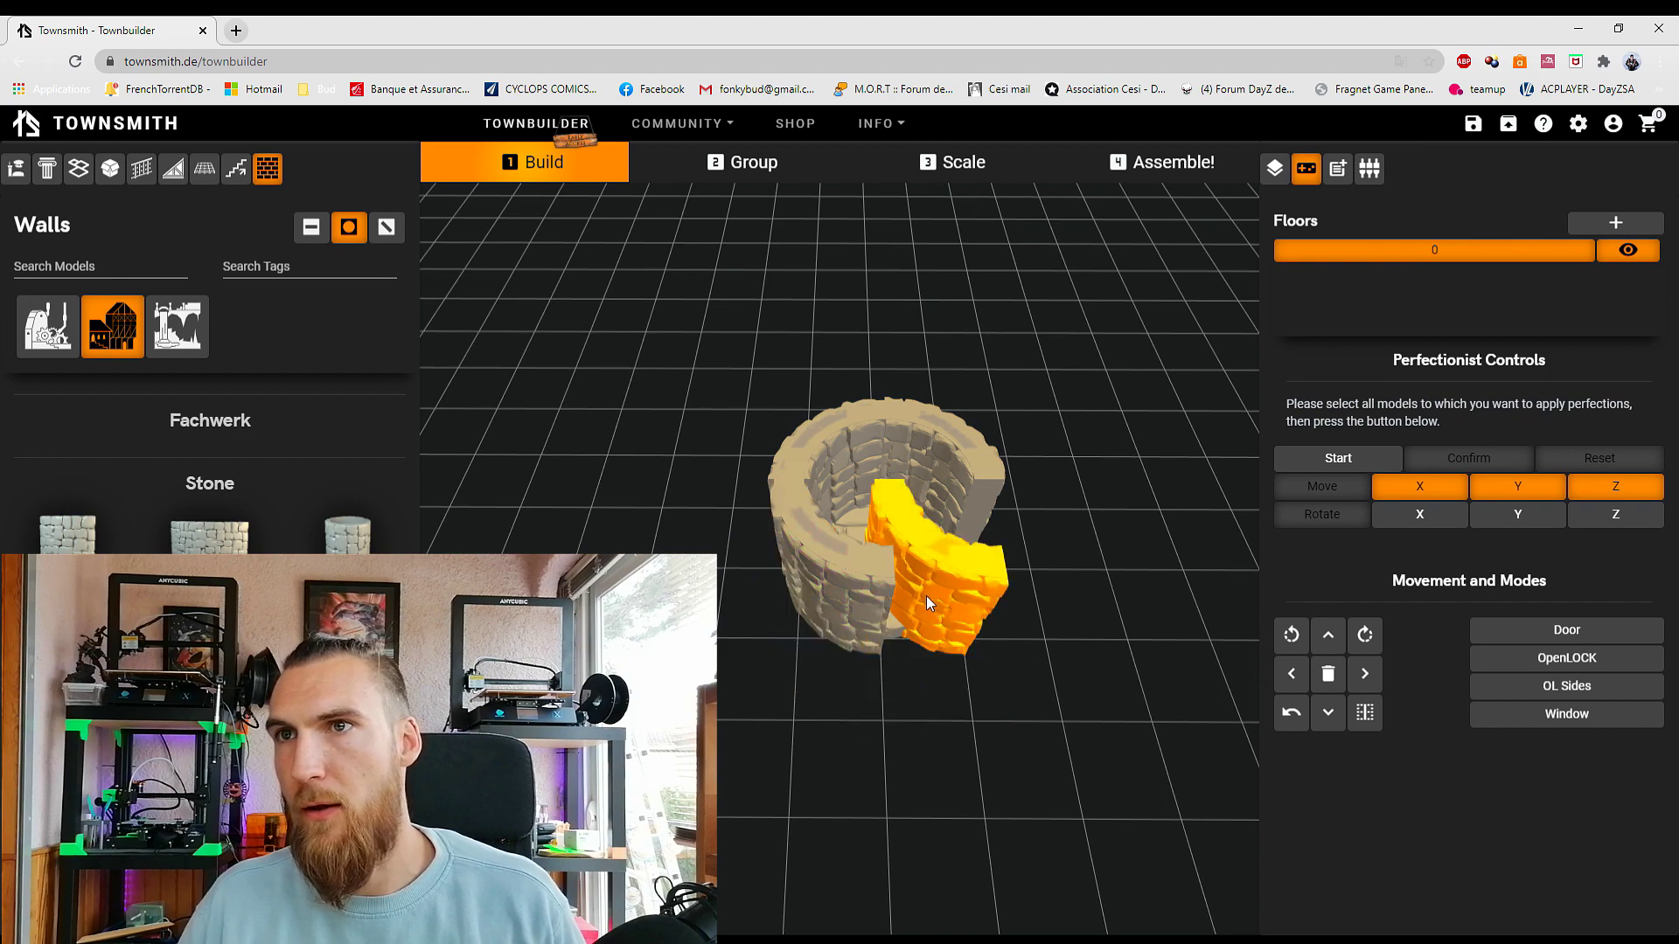
{"action": "left_click", "coordinate": [1291, 635]}
Step: Select the front stone wall of the ring and look through its AddOn options and its peg and magnet hole settings
{"action": "left_click", "coordinate": [1168, 448]}
{"action": "left_click_drag", "start_coordinate": [1168, 448], "coordinate": [1061, 484]}
{"action": "left_click", "coordinate": [853, 485]}
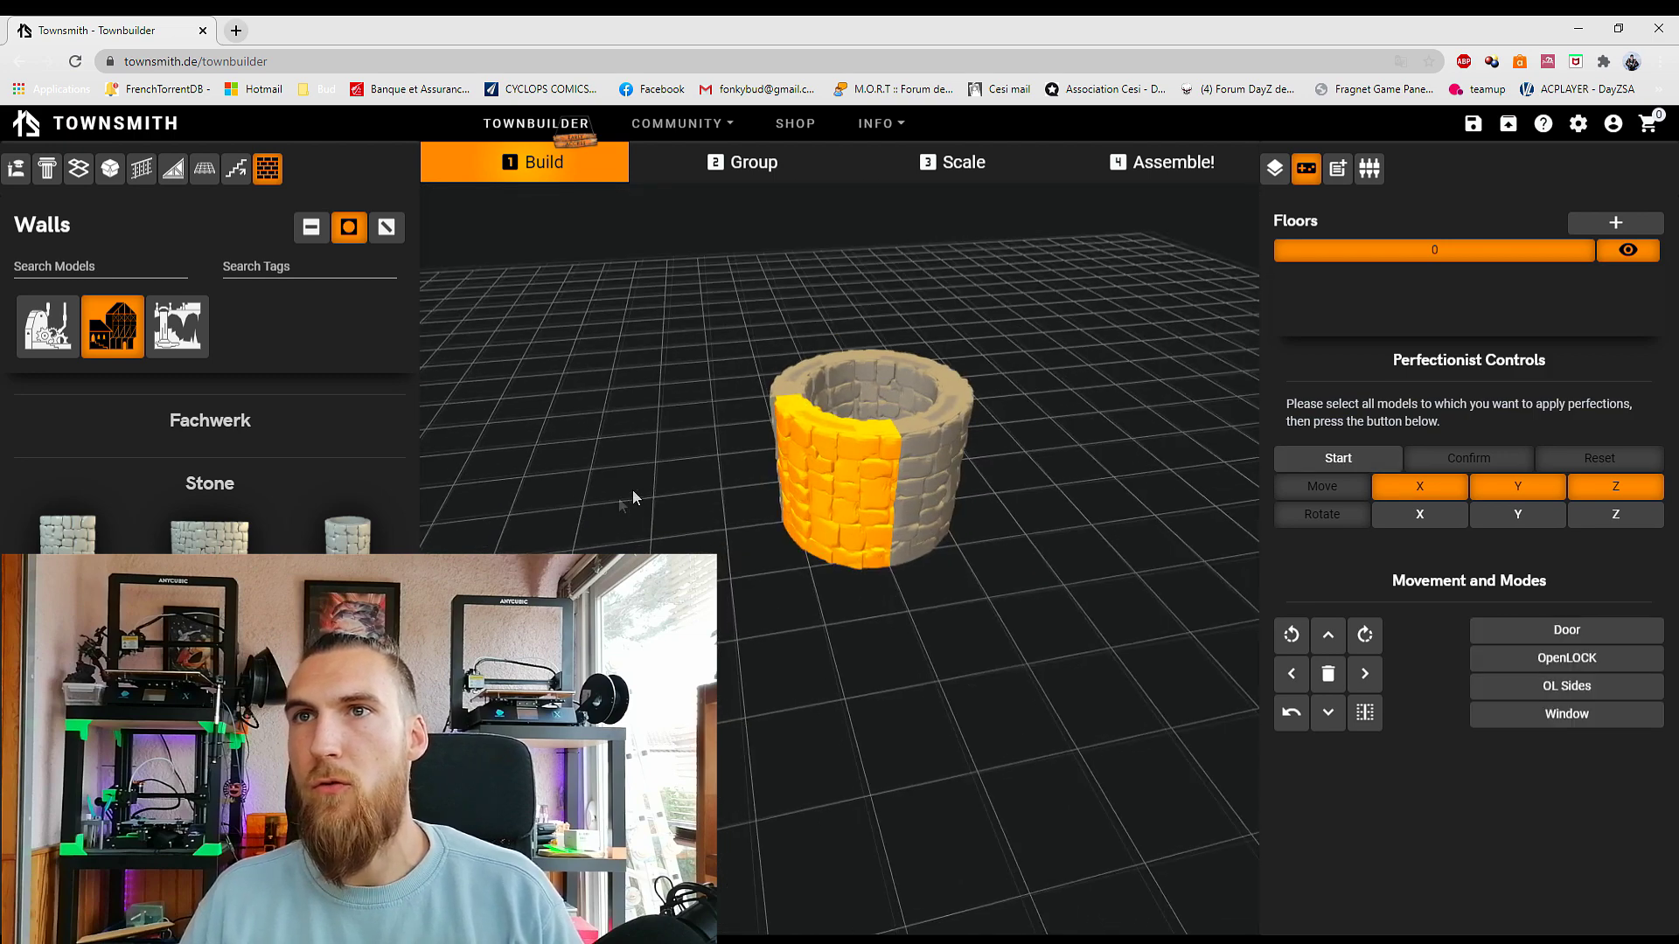
{"action": "left_click_drag", "start_coordinate": [617, 497], "coordinate": [680, 473]}
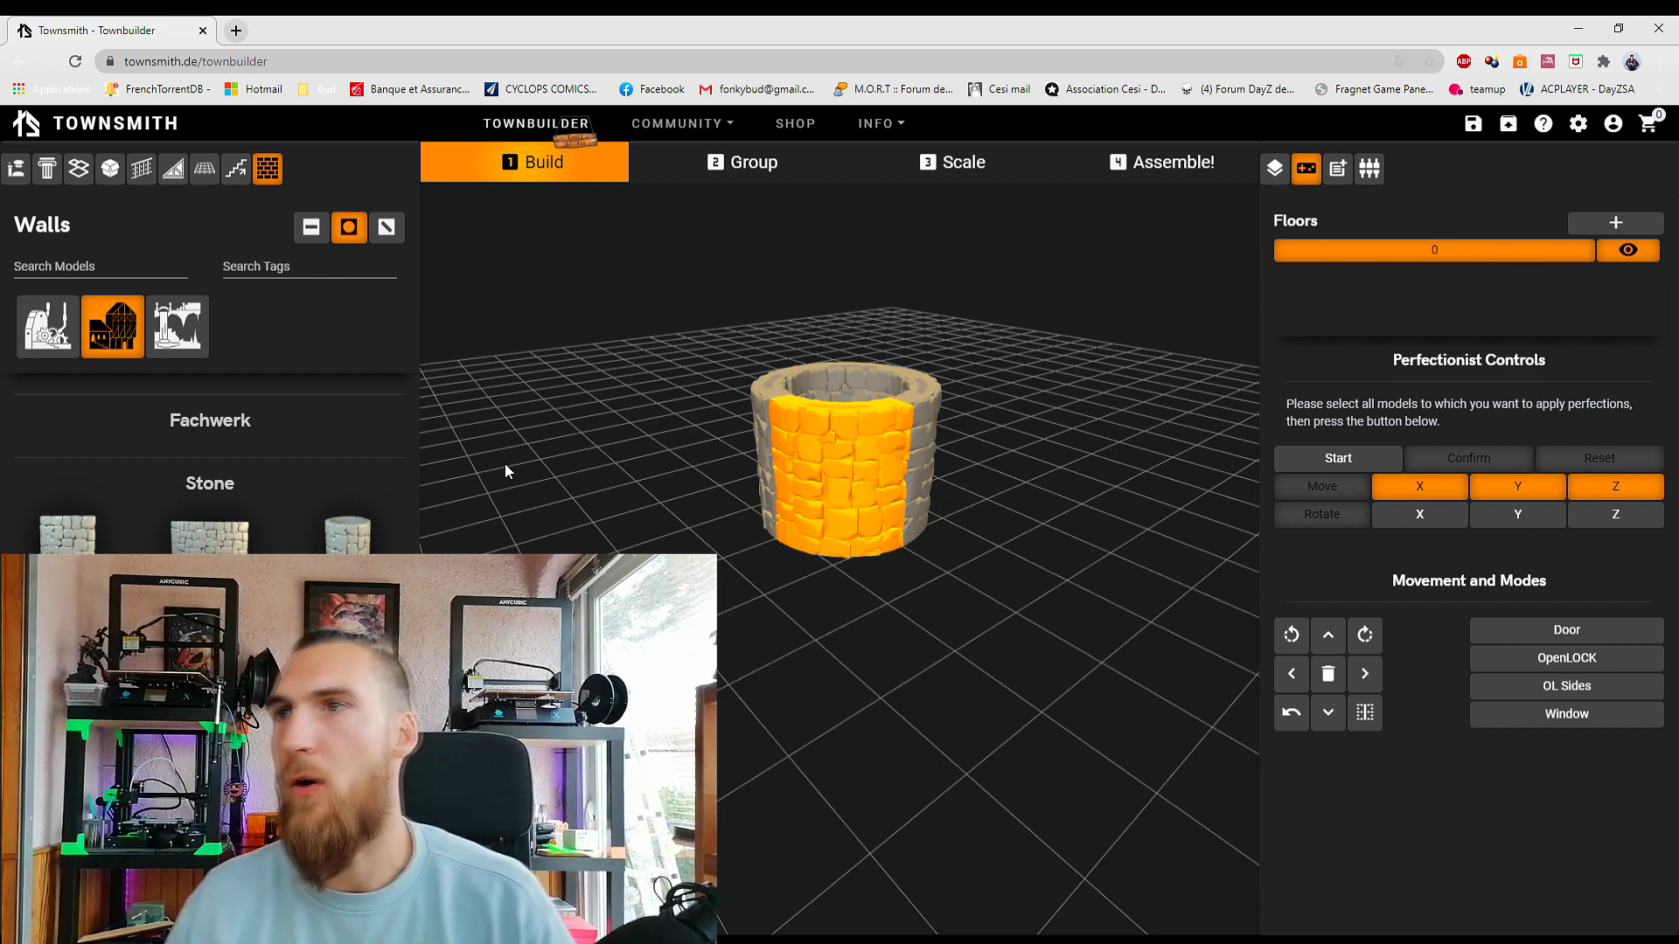
{"action": "left_click", "coordinate": [1339, 171]}
{"action": "left_click", "coordinate": [1369, 169]}
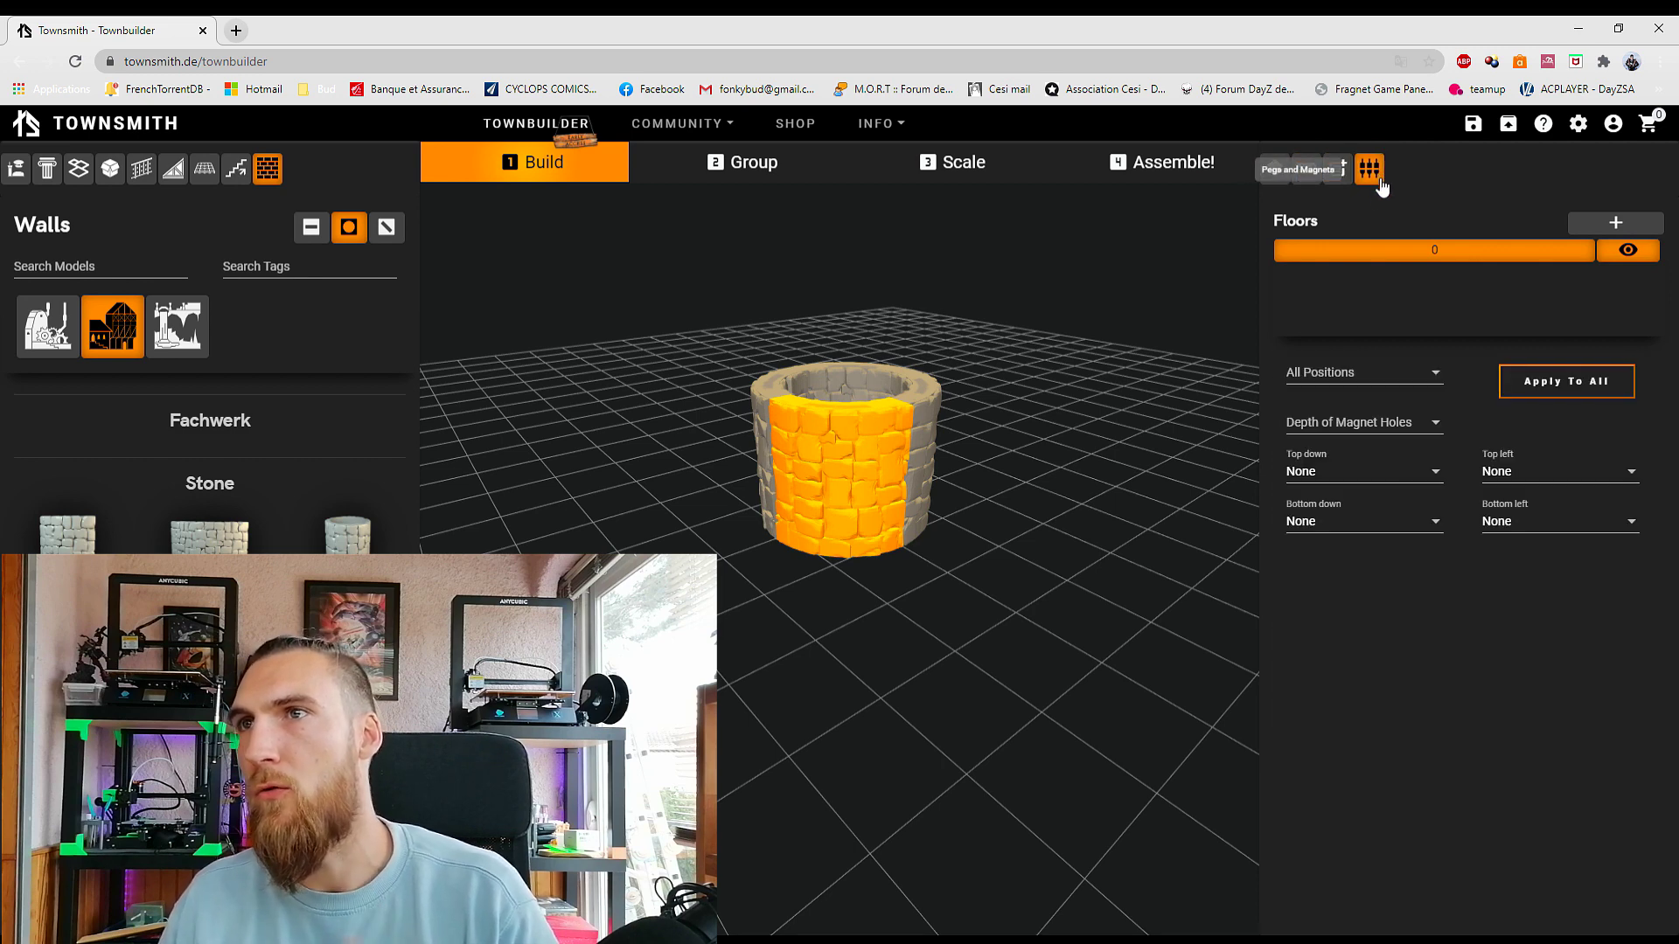
{"action": "left_click", "coordinate": [1340, 171]}
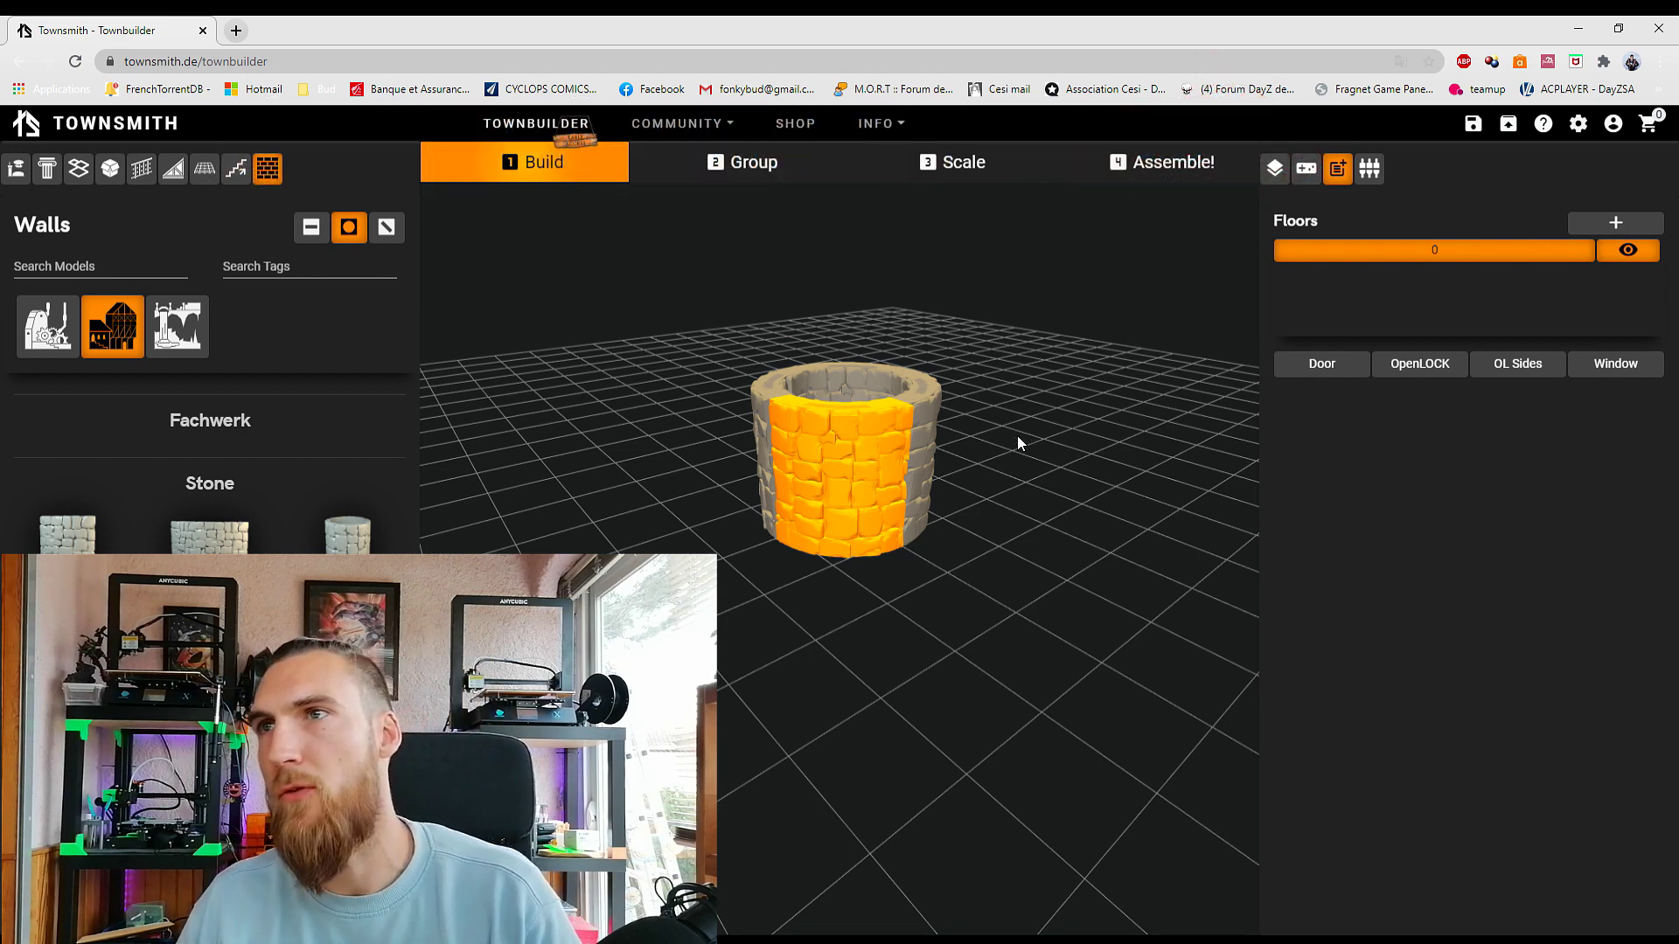
Step: Turn the selected front wall into a door wall with the Stone Door Round frame
{"action": "left_click", "coordinate": [1335, 367]}
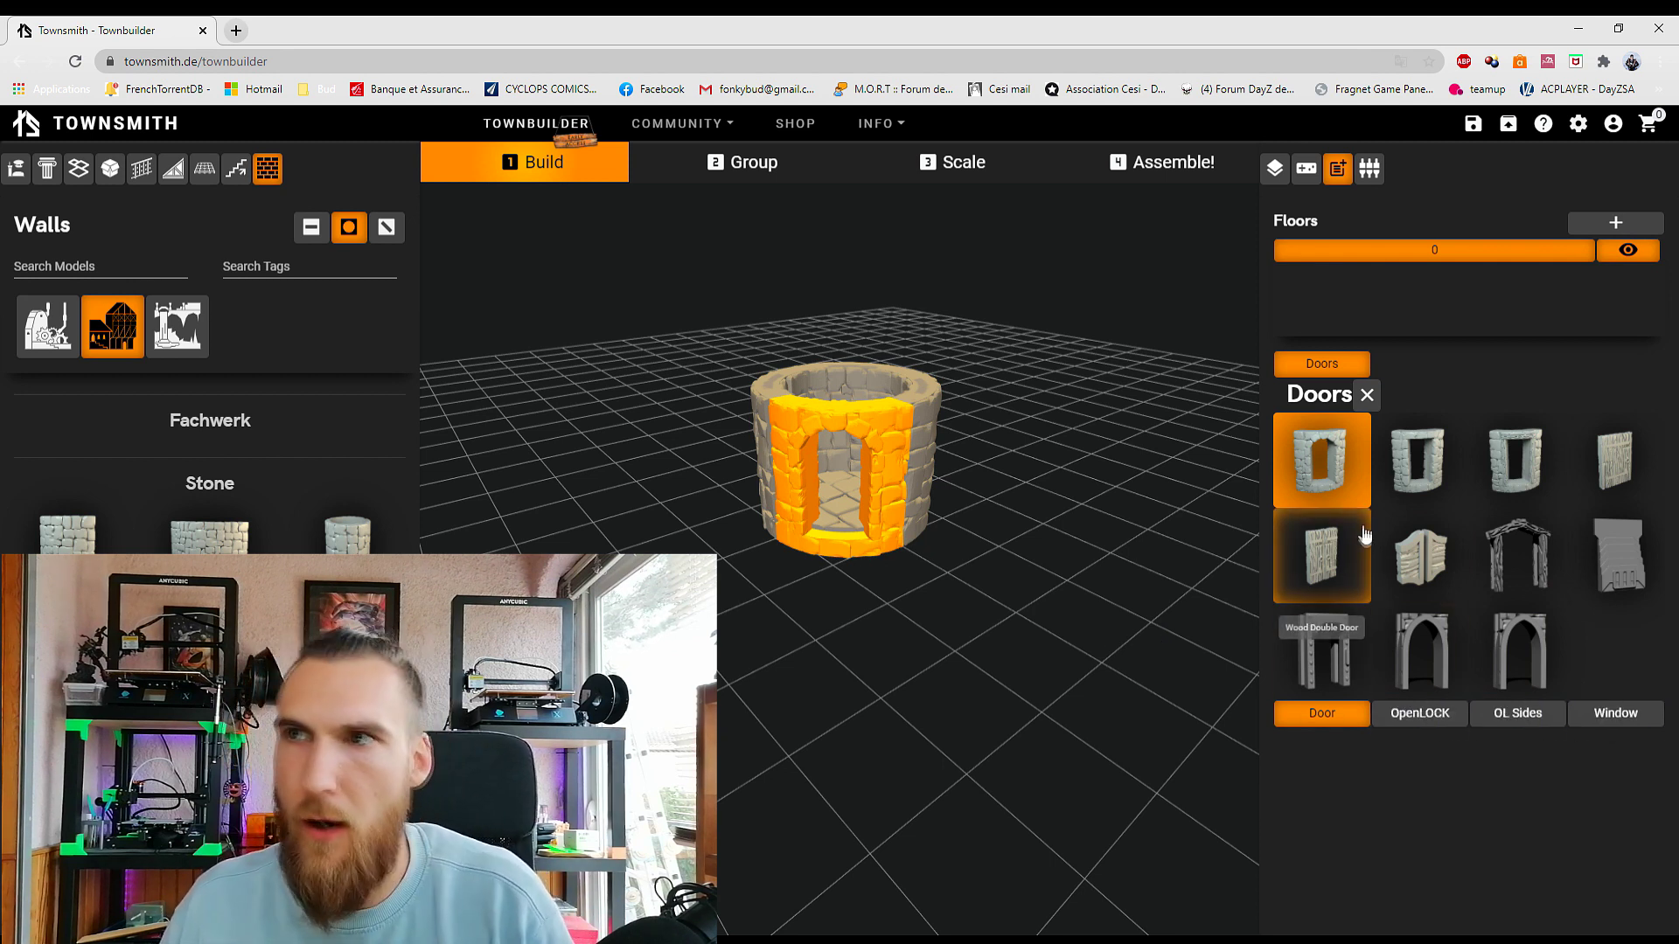
{"action": "left_click", "coordinate": [1327, 473]}
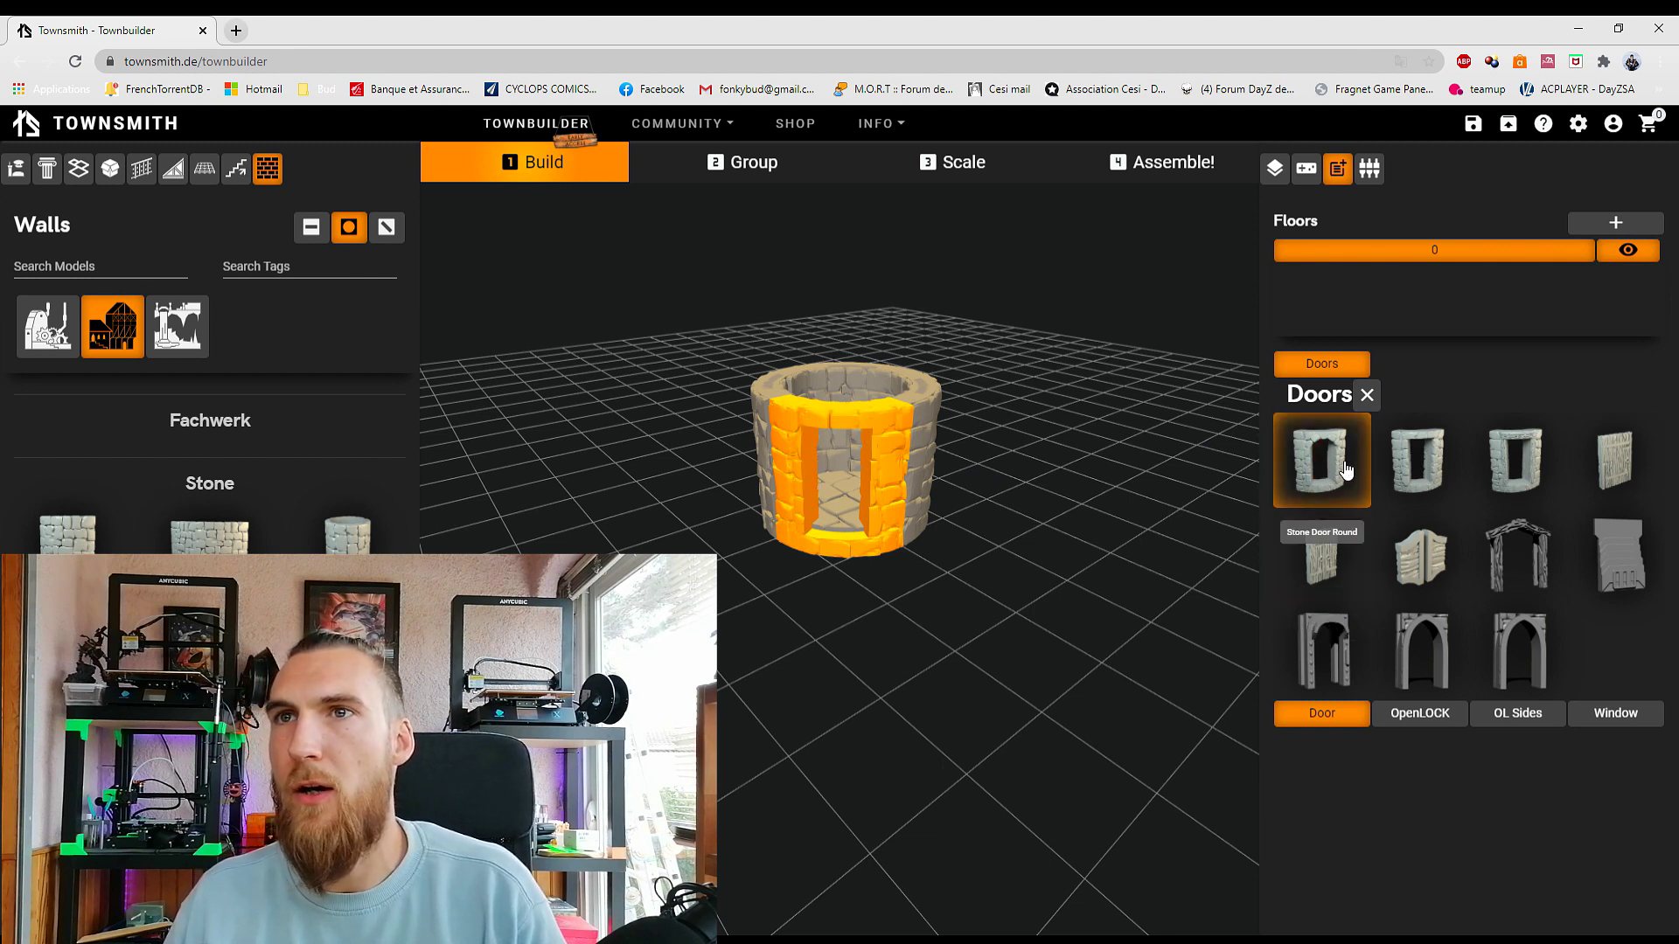
{"action": "left_click", "coordinate": [1319, 481]}
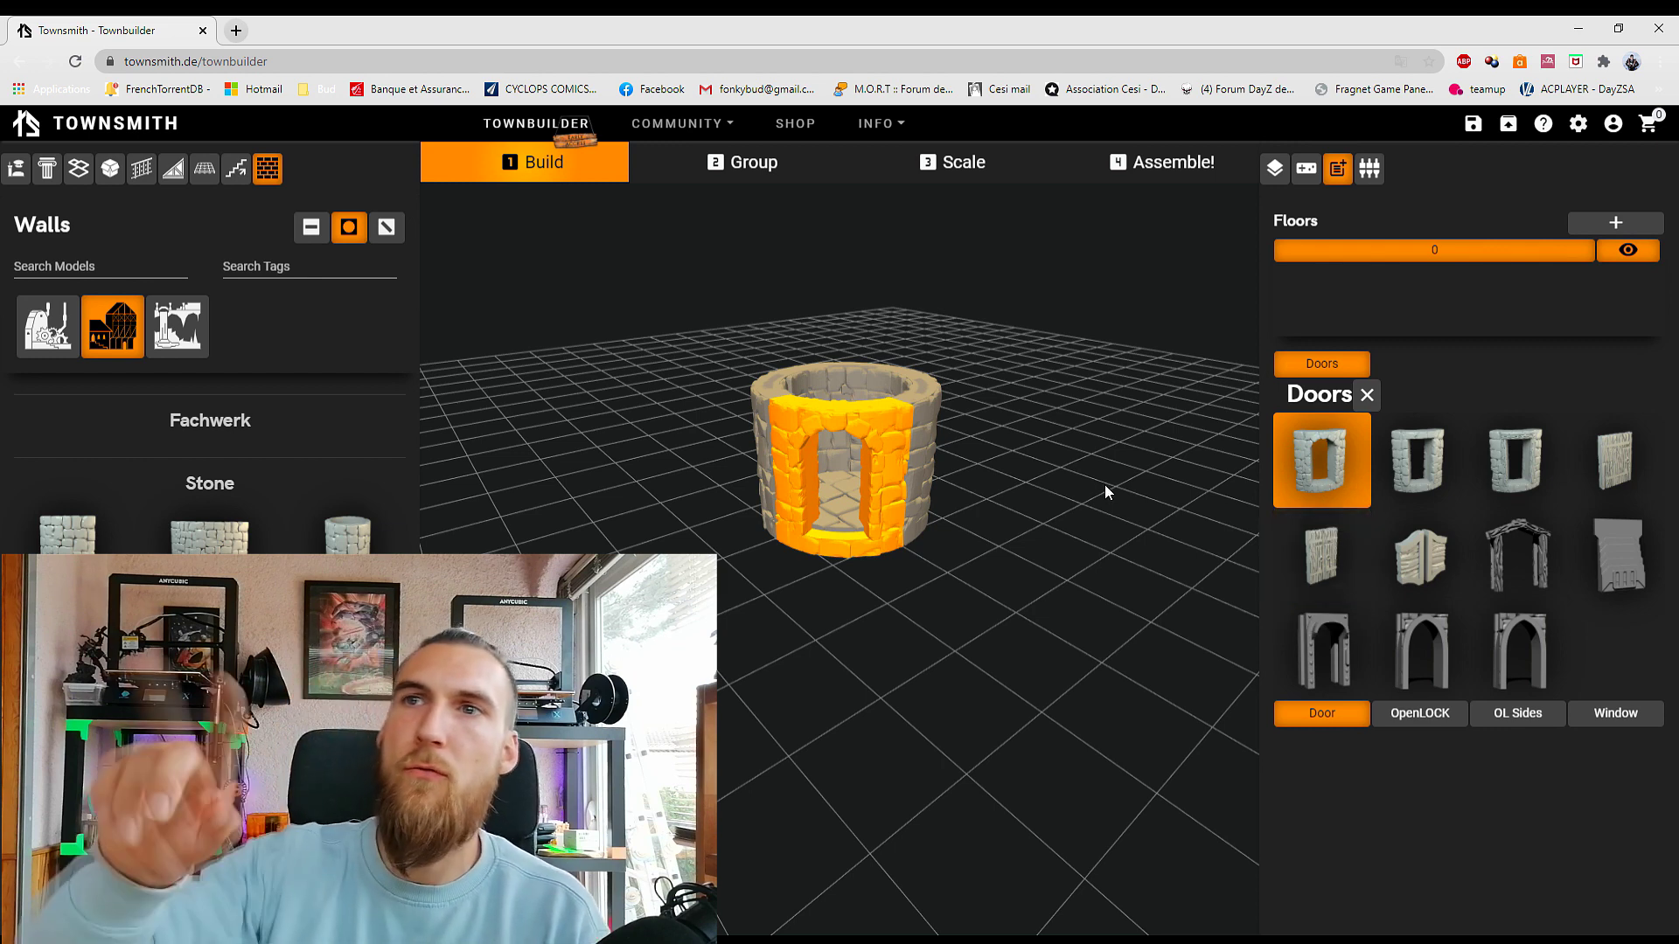
Step: Try the second and third stone door frames on the front wall, select the adjoining wall, and return to the front wall's round frame
{"action": "left_click", "coordinate": [1321, 461]}
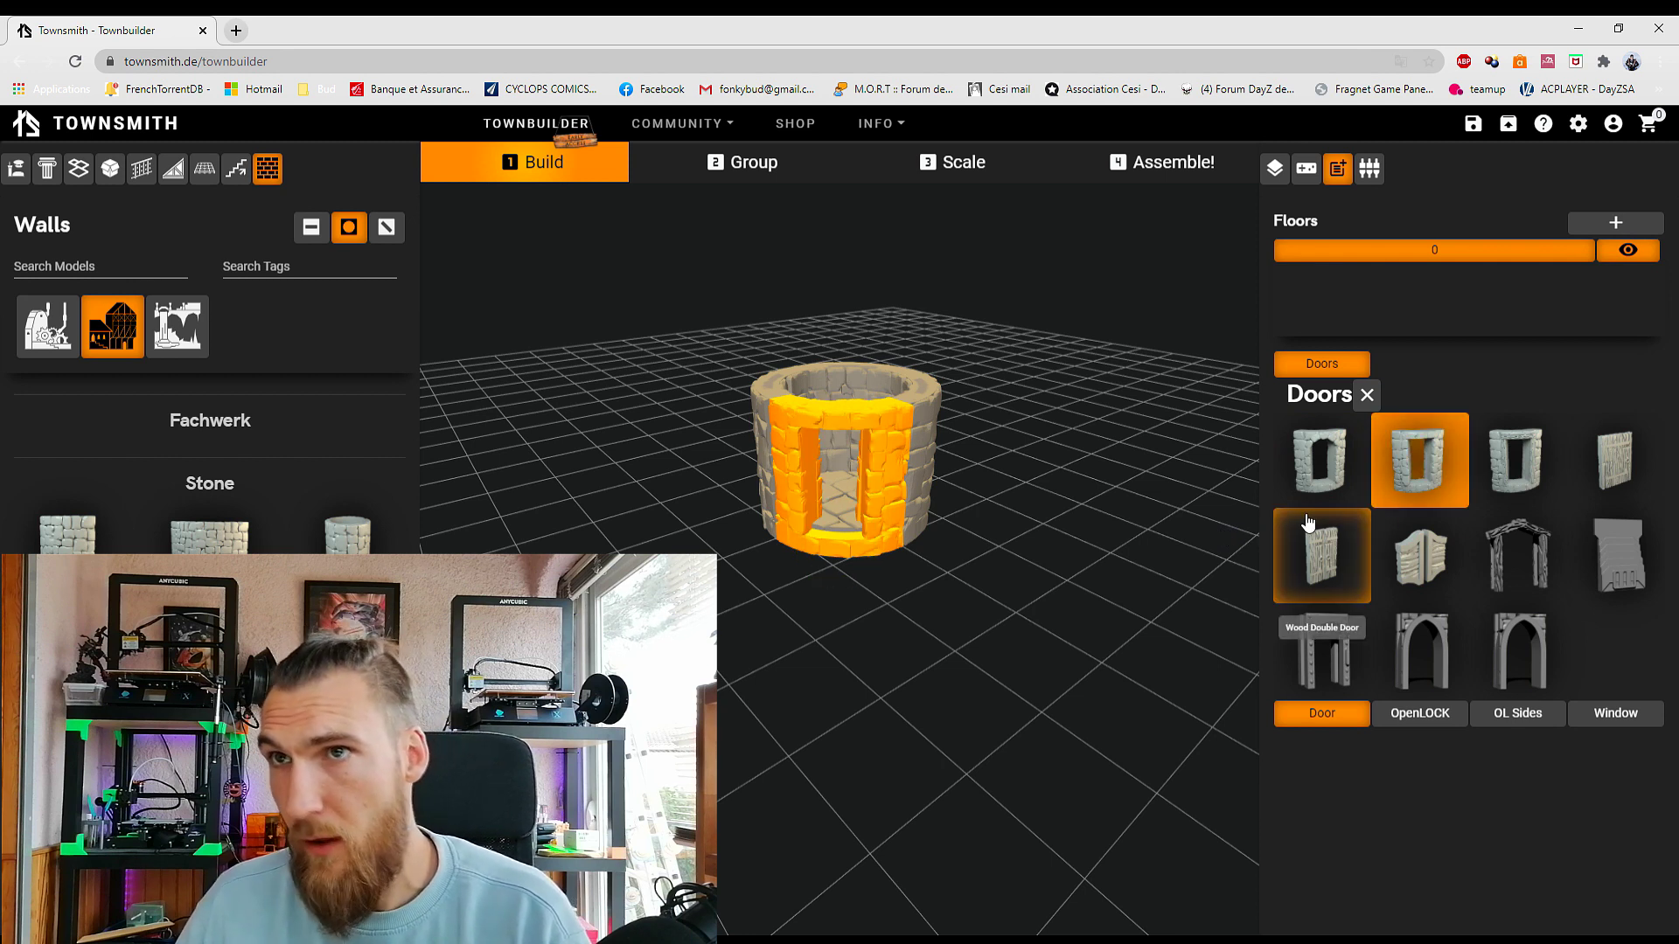
{"action": "left_click", "coordinate": [1518, 465]}
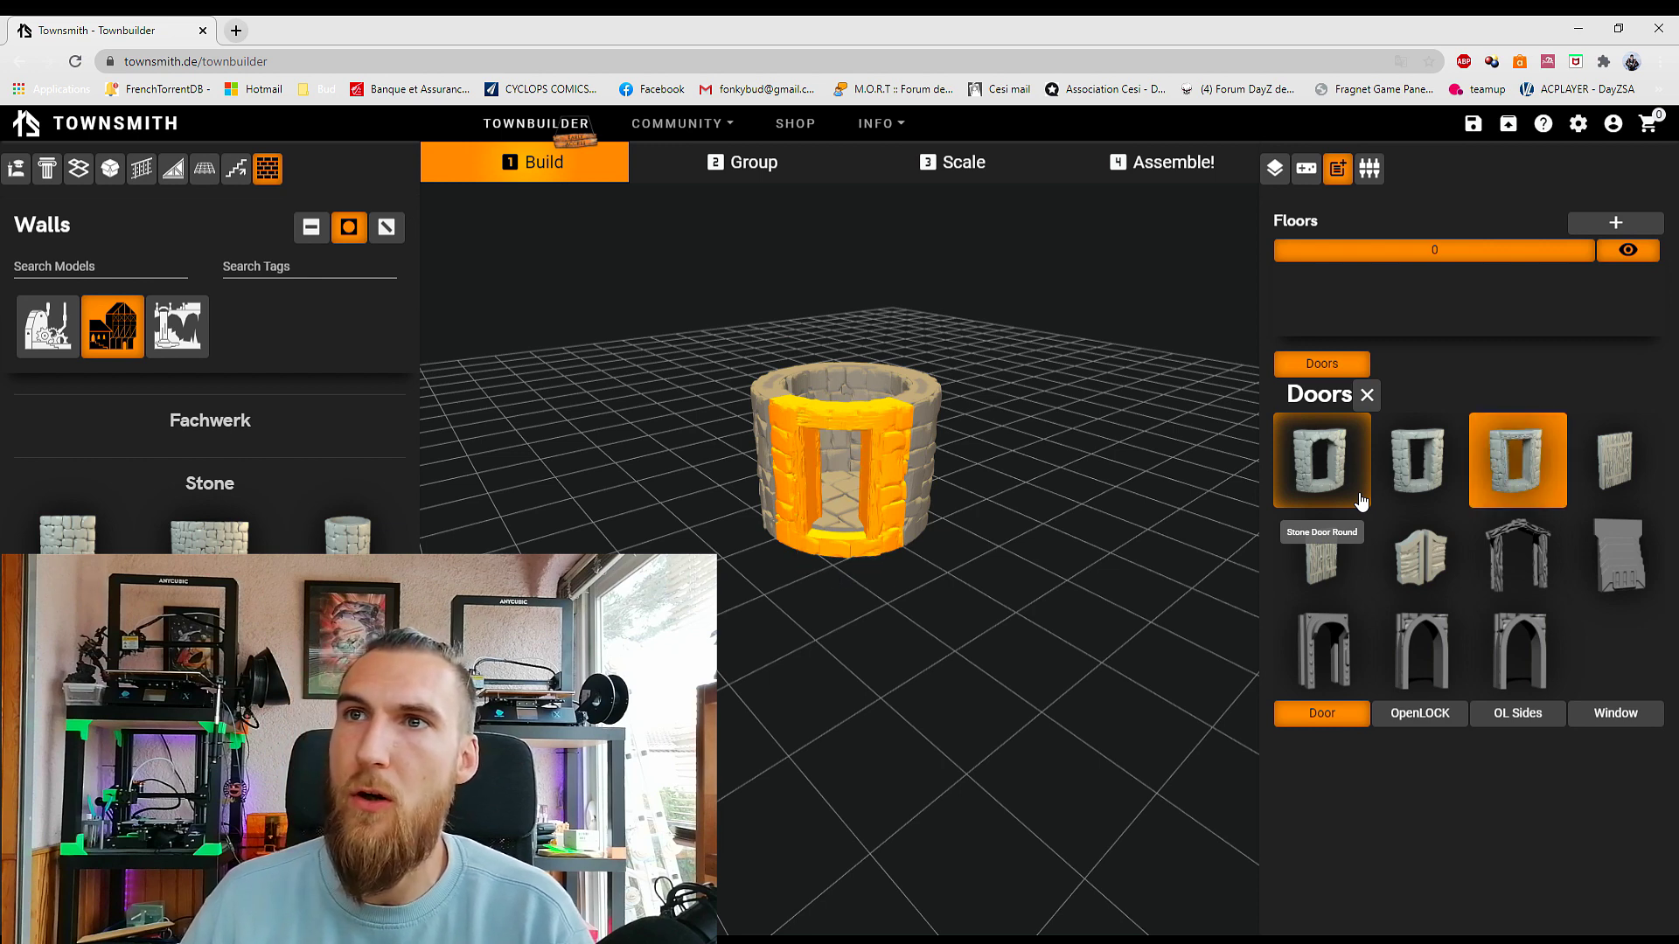
{"action": "left_click", "coordinate": [931, 470]}
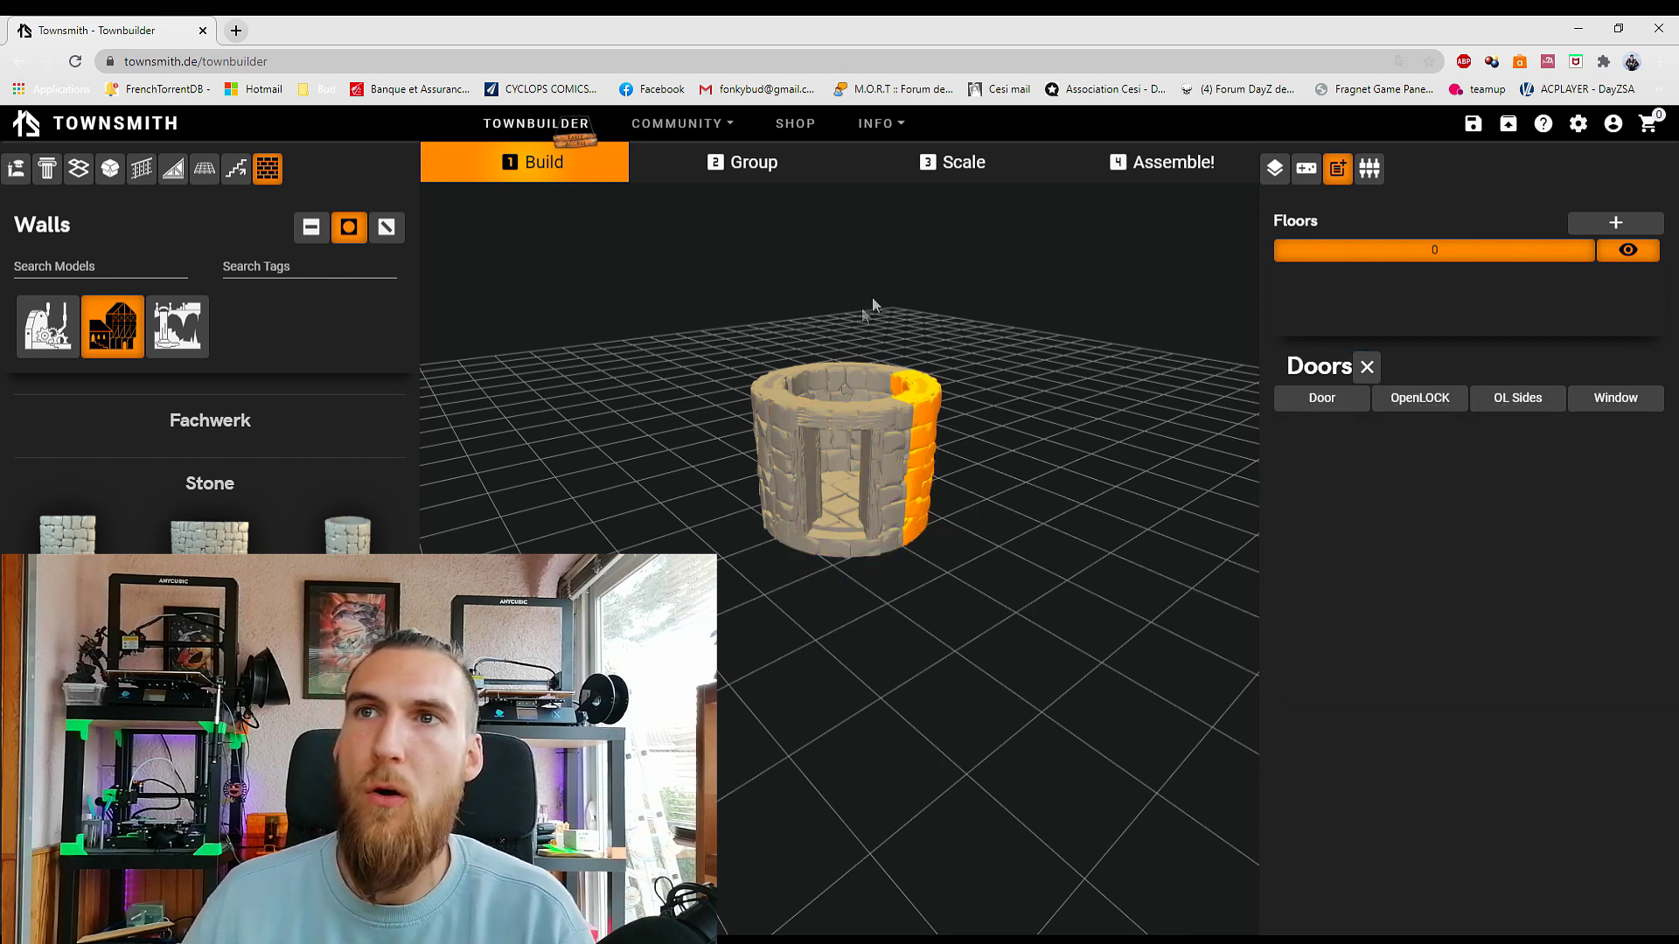
{"action": "left_click", "coordinate": [856, 429]}
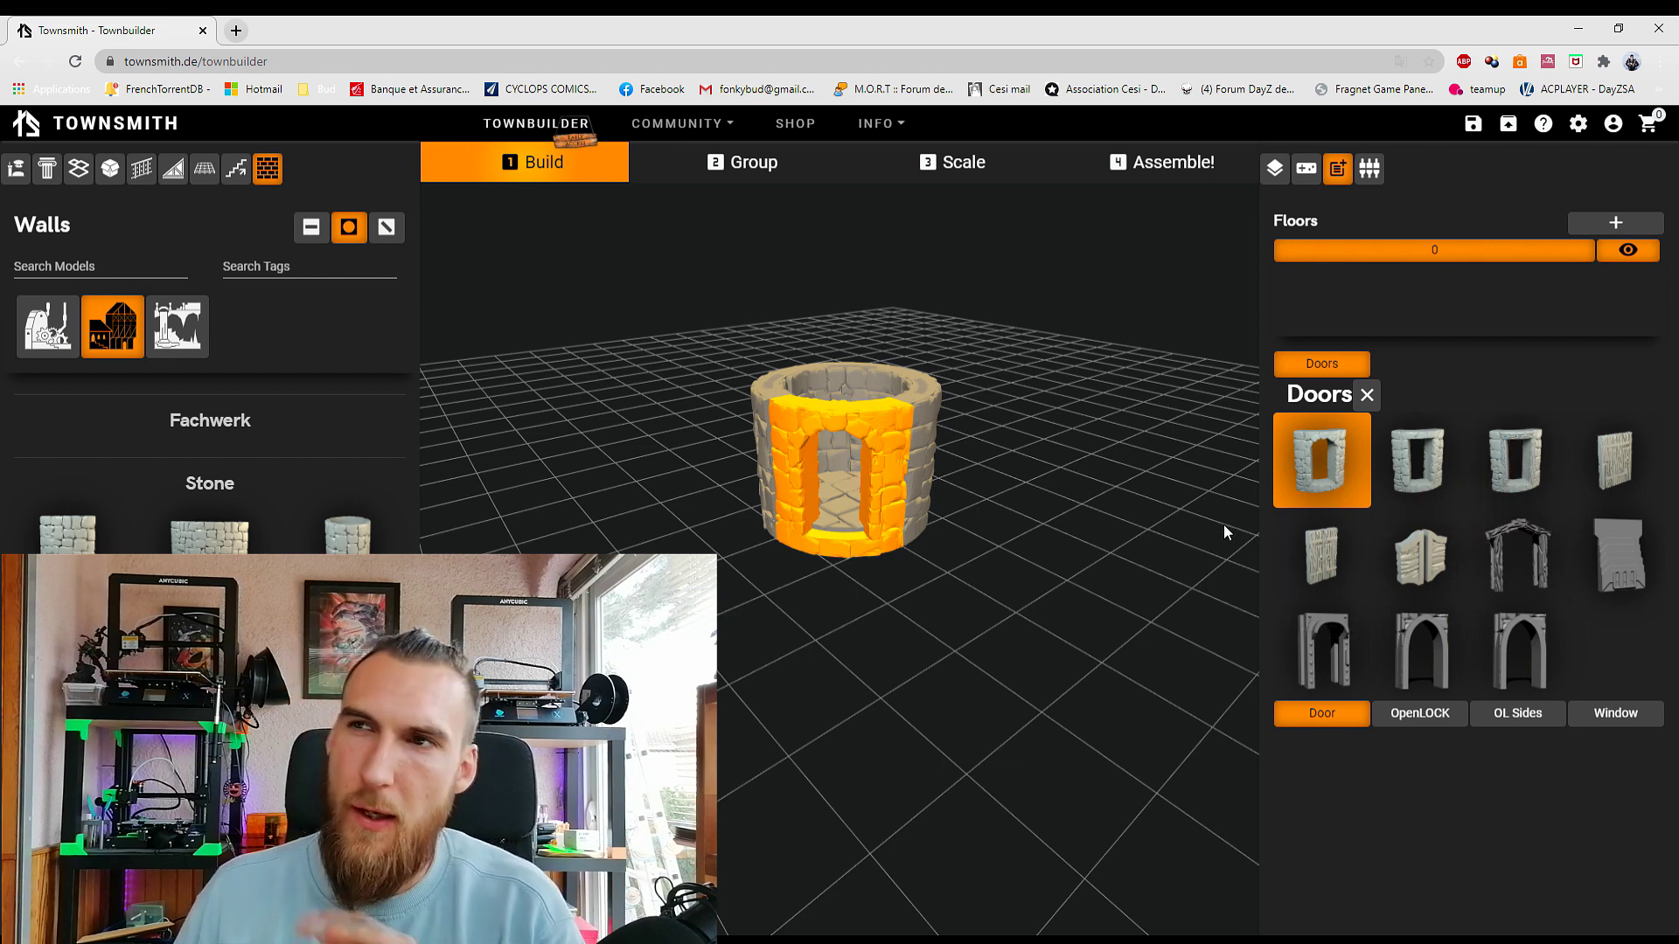
Step: Fit the Wood Double Door into the front wall's round doorway and deselect the wall
{"action": "left_click", "coordinate": [1317, 575]}
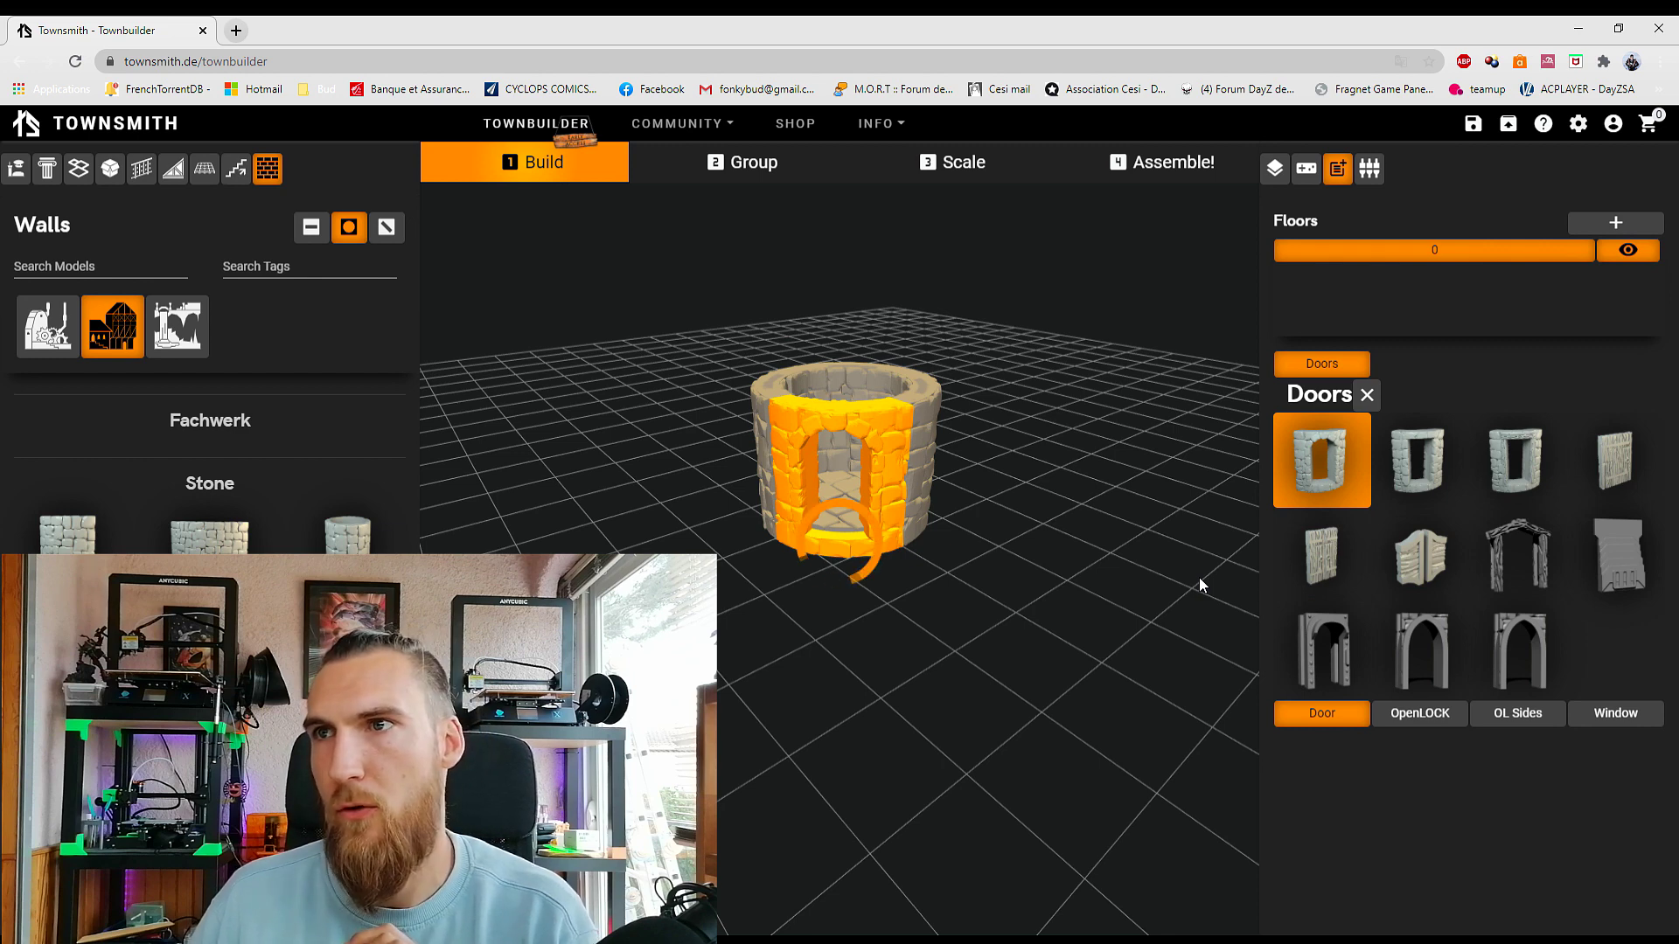
{"action": "left_click", "coordinate": [1282, 582]}
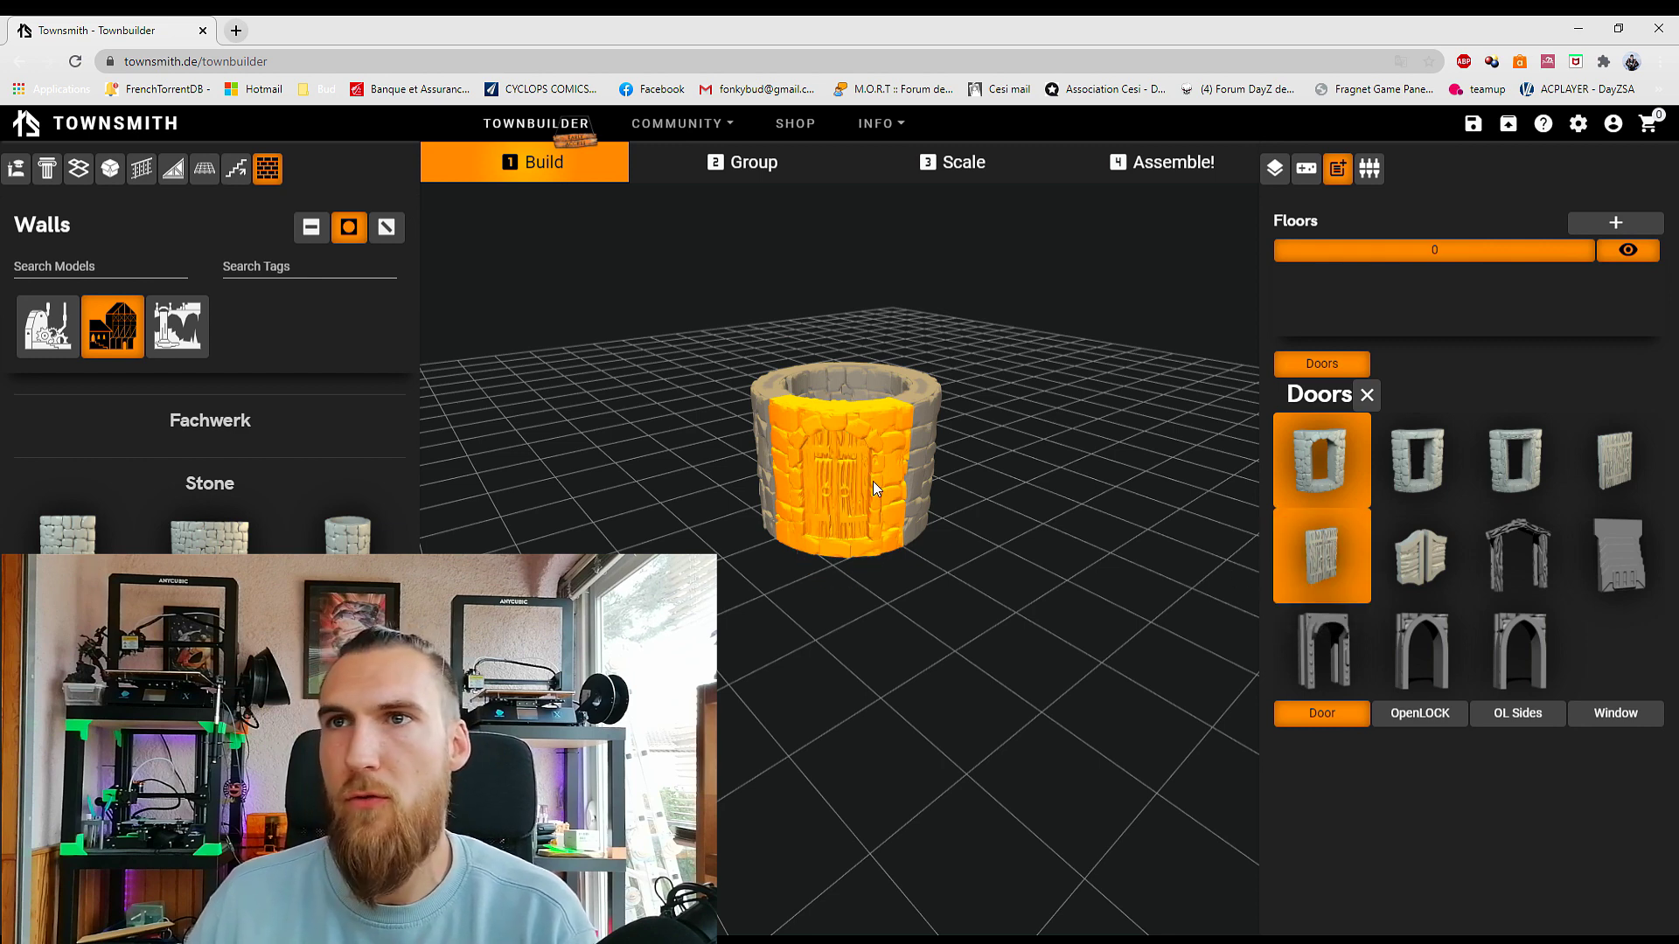
{"action": "left_click", "coordinate": [967, 507]}
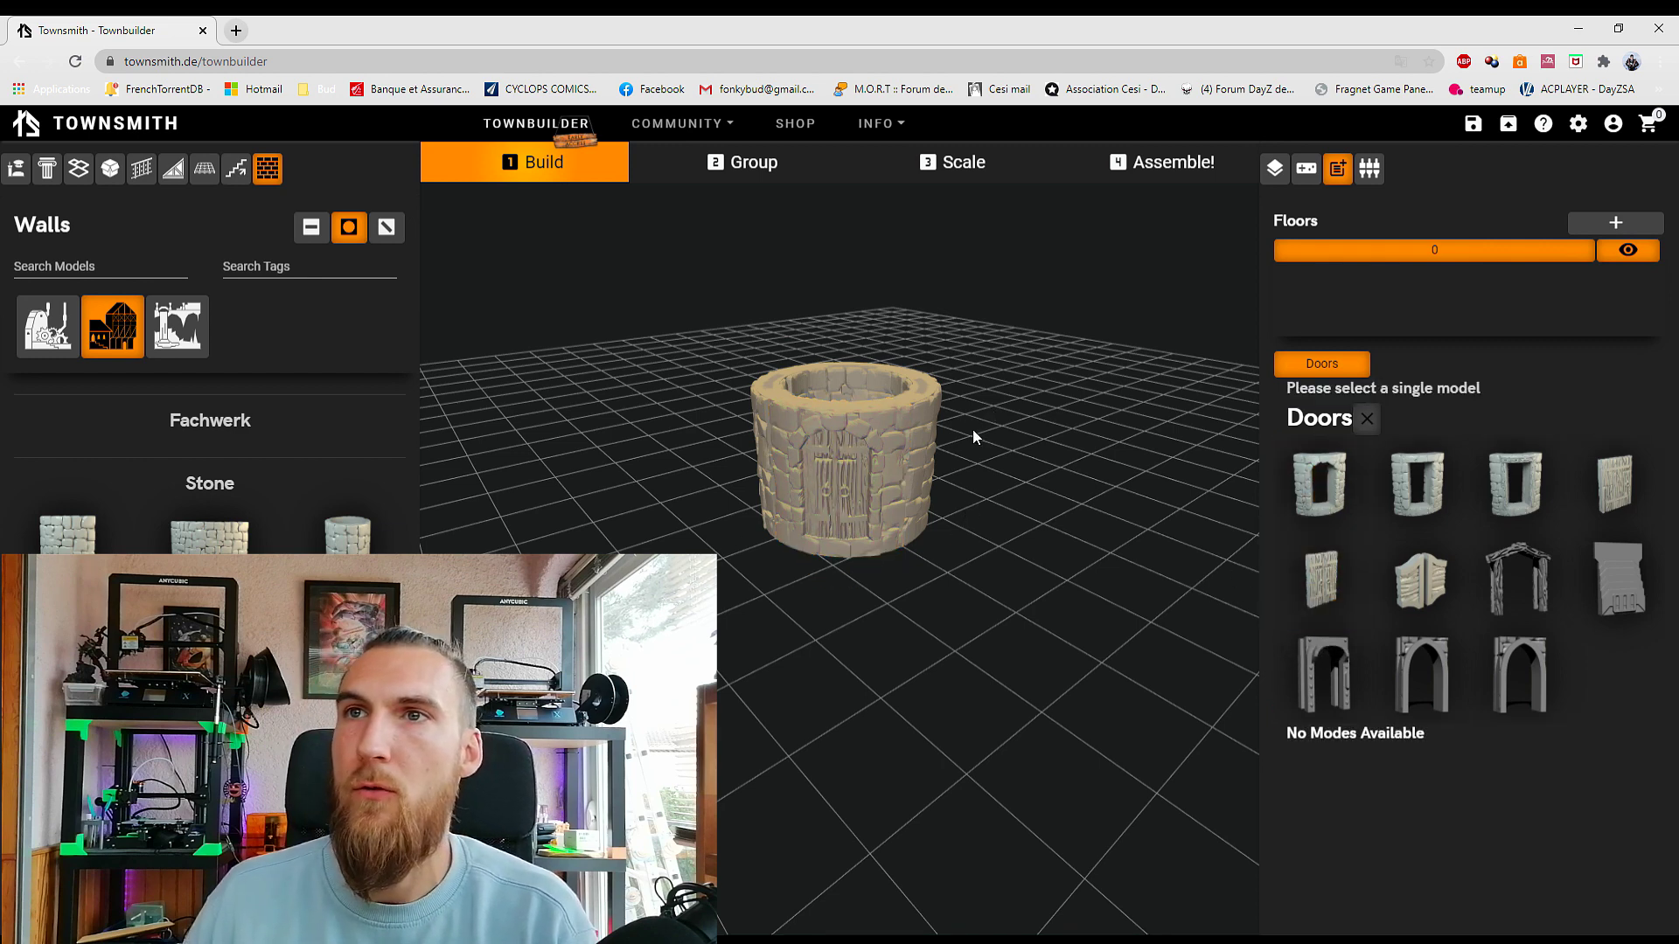
Step: Examine the wooden double door up close from outside, from inside the ring and from the side
{"action": "scroll", "coordinate": [973, 428], "scroll_direction": "up", "scroll_amount": 5}
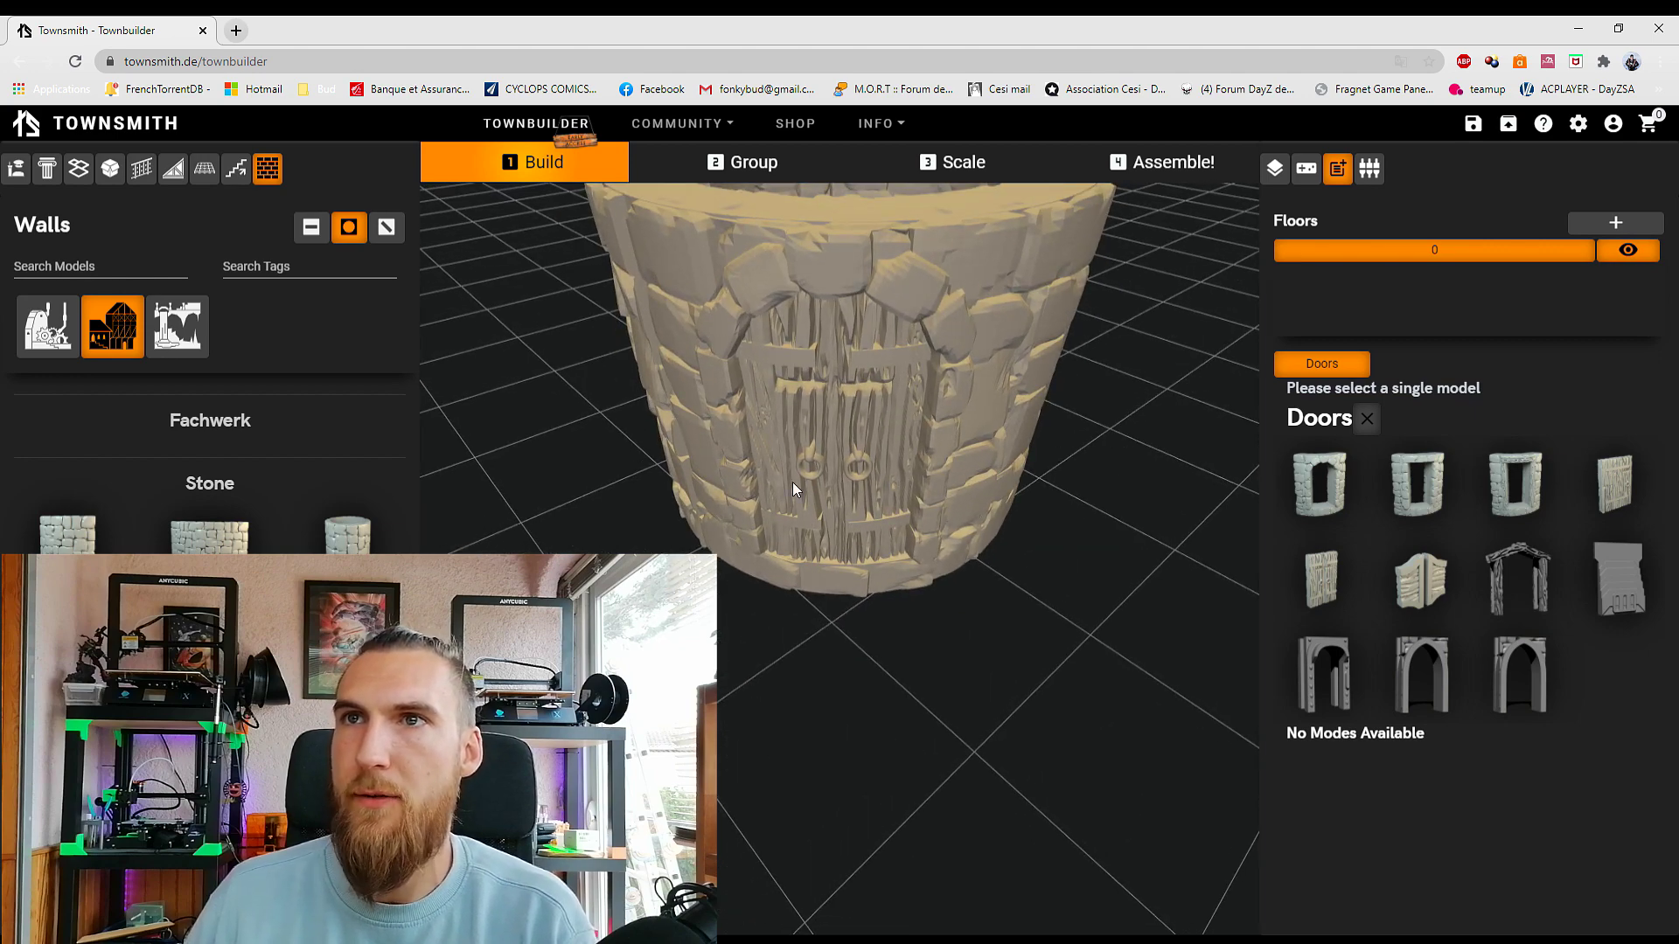
{"action": "left_click_drag", "start_coordinate": [1188, 402], "coordinate": [892, 465]}
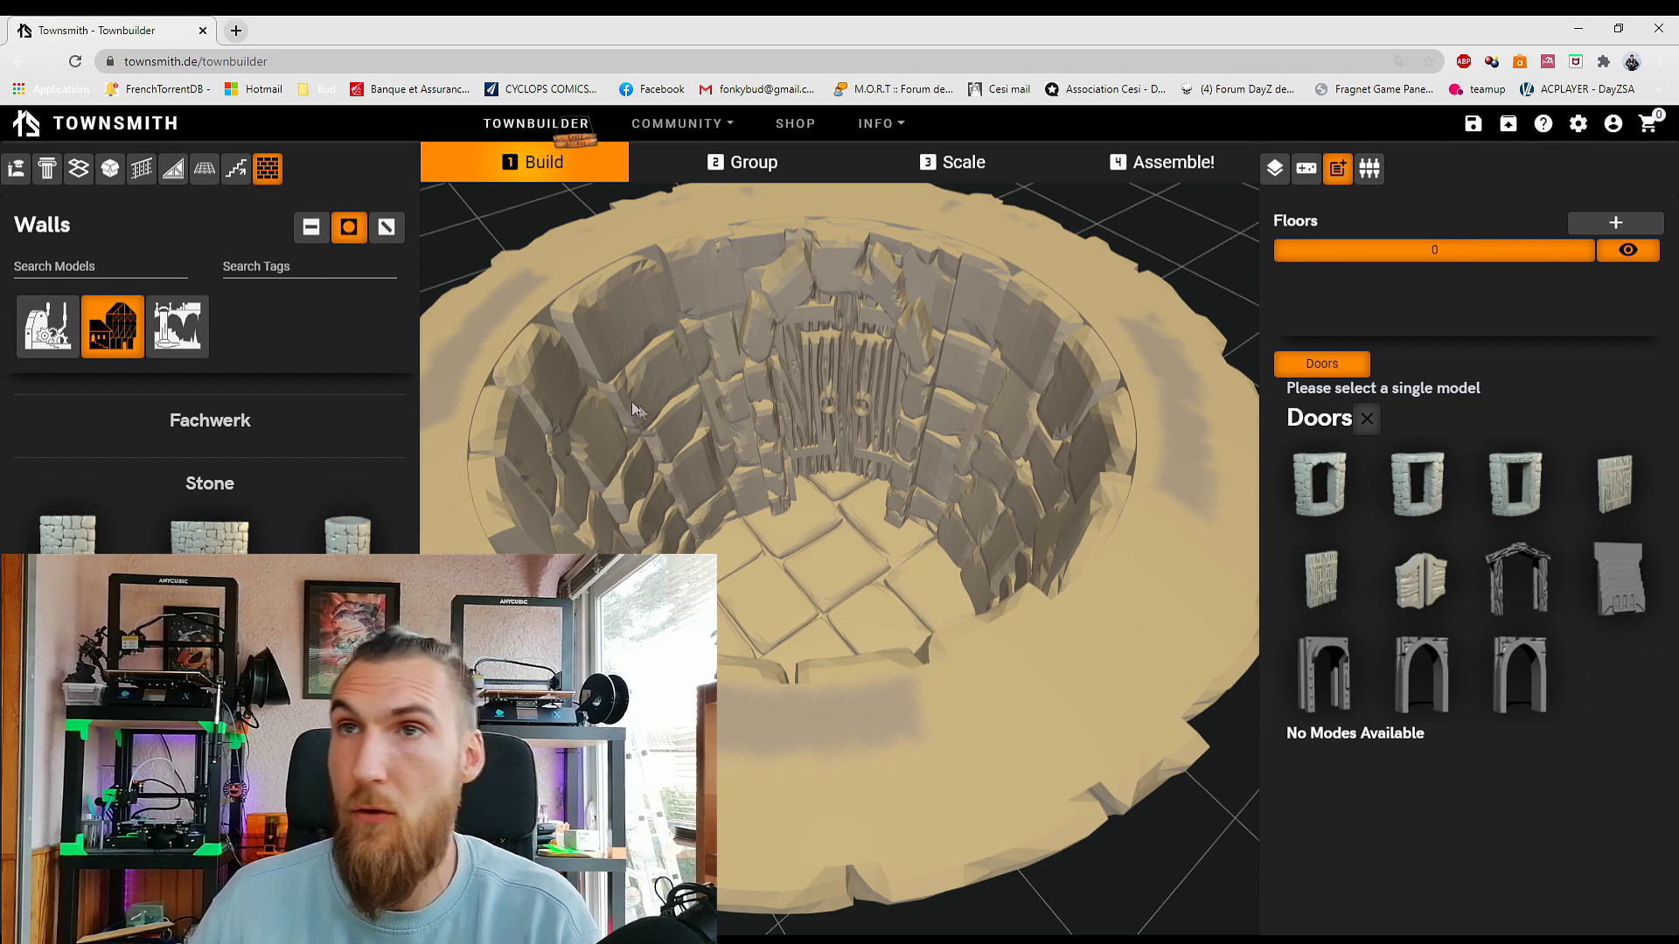
{"action": "left_click_drag", "start_coordinate": [535, 288], "coordinate": [990, 463]}
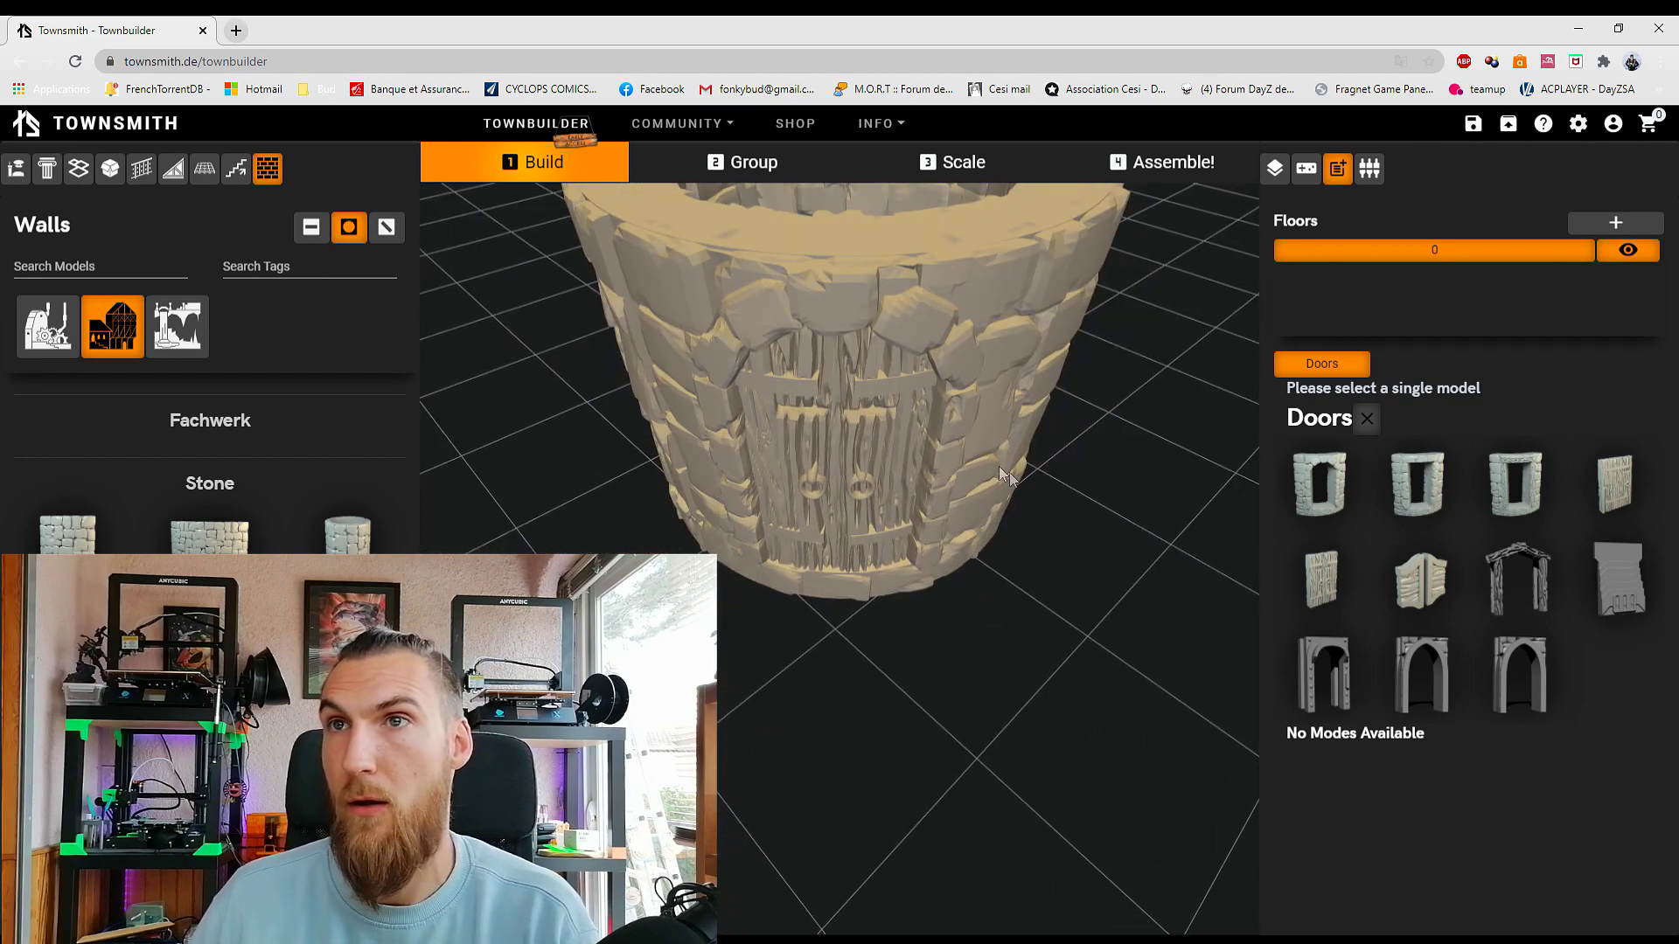
{"action": "left_click_drag", "start_coordinate": [1033, 477], "coordinate": [910, 437]}
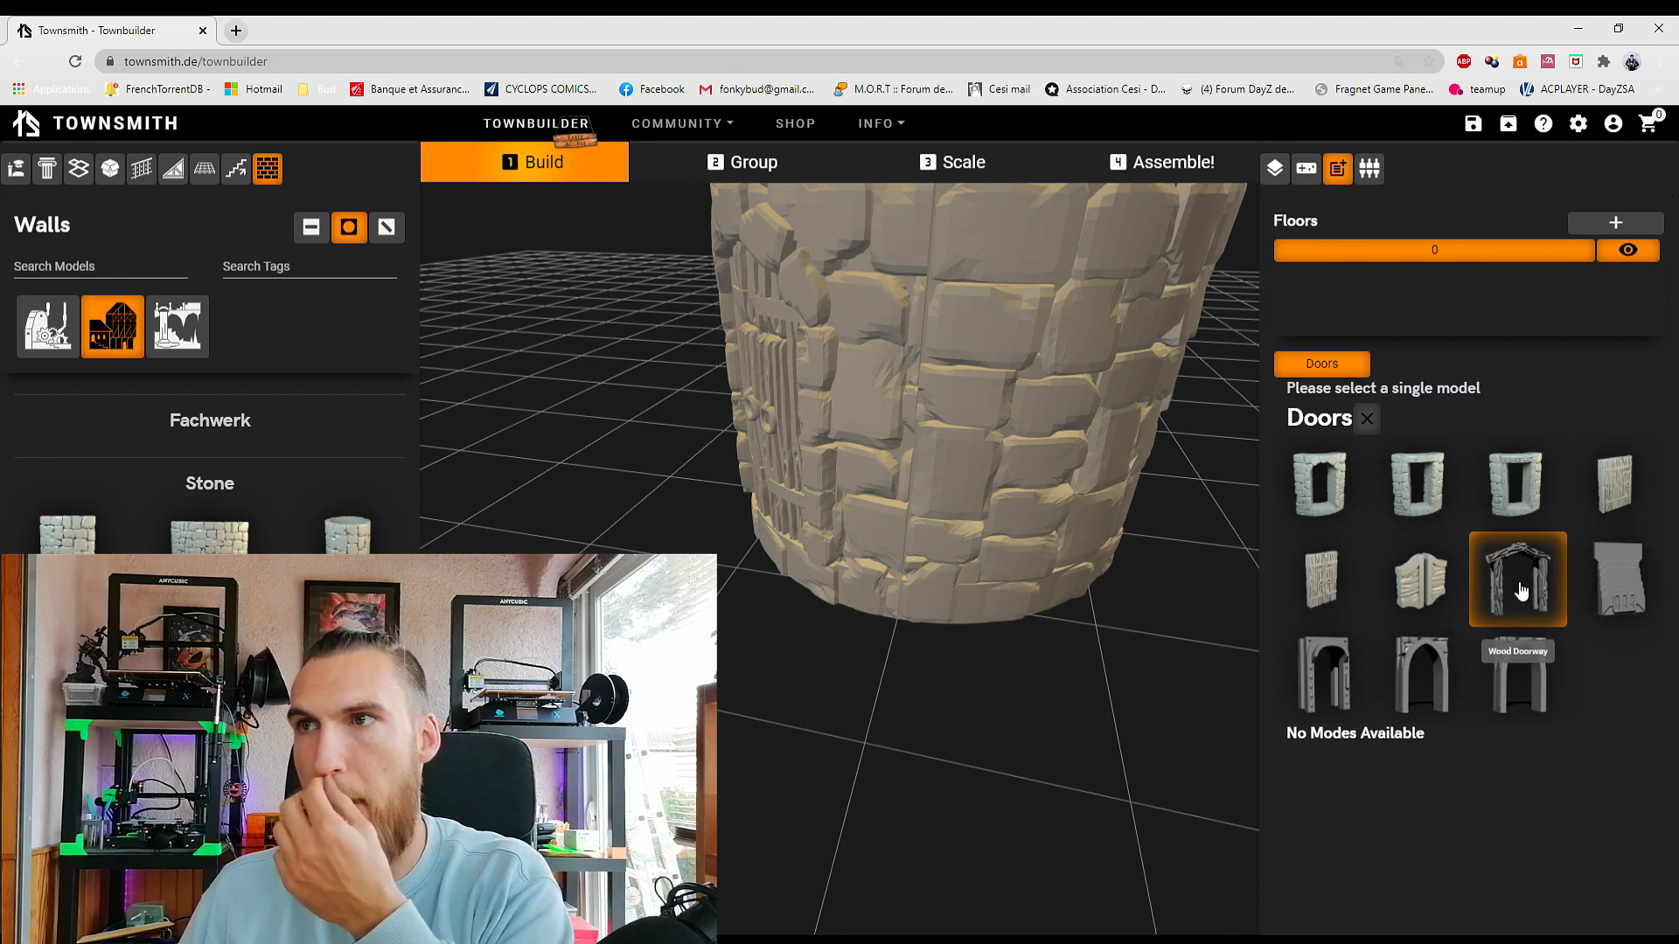
{"action": "scroll", "coordinate": [953, 490], "scroll_direction": "down", "scroll_amount": 5}
{"action": "left_click_drag", "start_coordinate": [729, 401], "coordinate": [932, 428]}
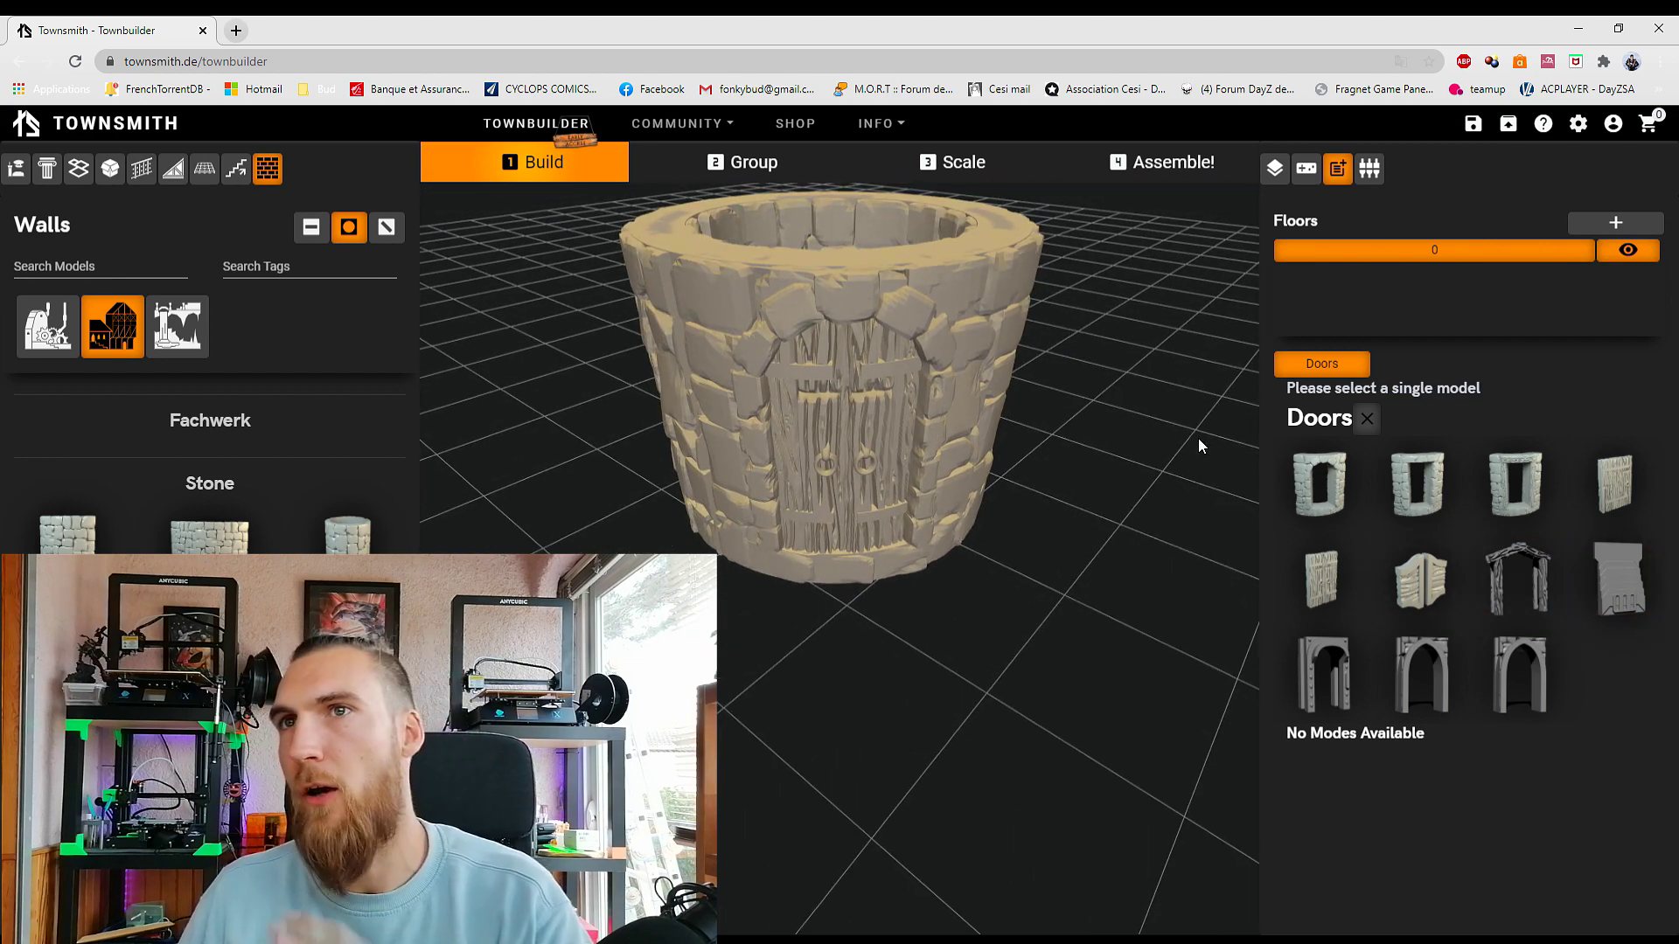
{"action": "scroll", "coordinate": [1016, 439], "scroll_direction": "down", "scroll_amount": 2}
Step: Select the wall to the right of the door and add the Stone Window Curved Round Cross window to it
{"action": "left_click_drag", "start_coordinate": [809, 456], "coordinate": [989, 492]}
{"action": "scroll", "coordinate": [940, 494], "scroll_direction": "up", "scroll_amount": 3}
{"action": "left_click", "coordinate": [940, 495]}
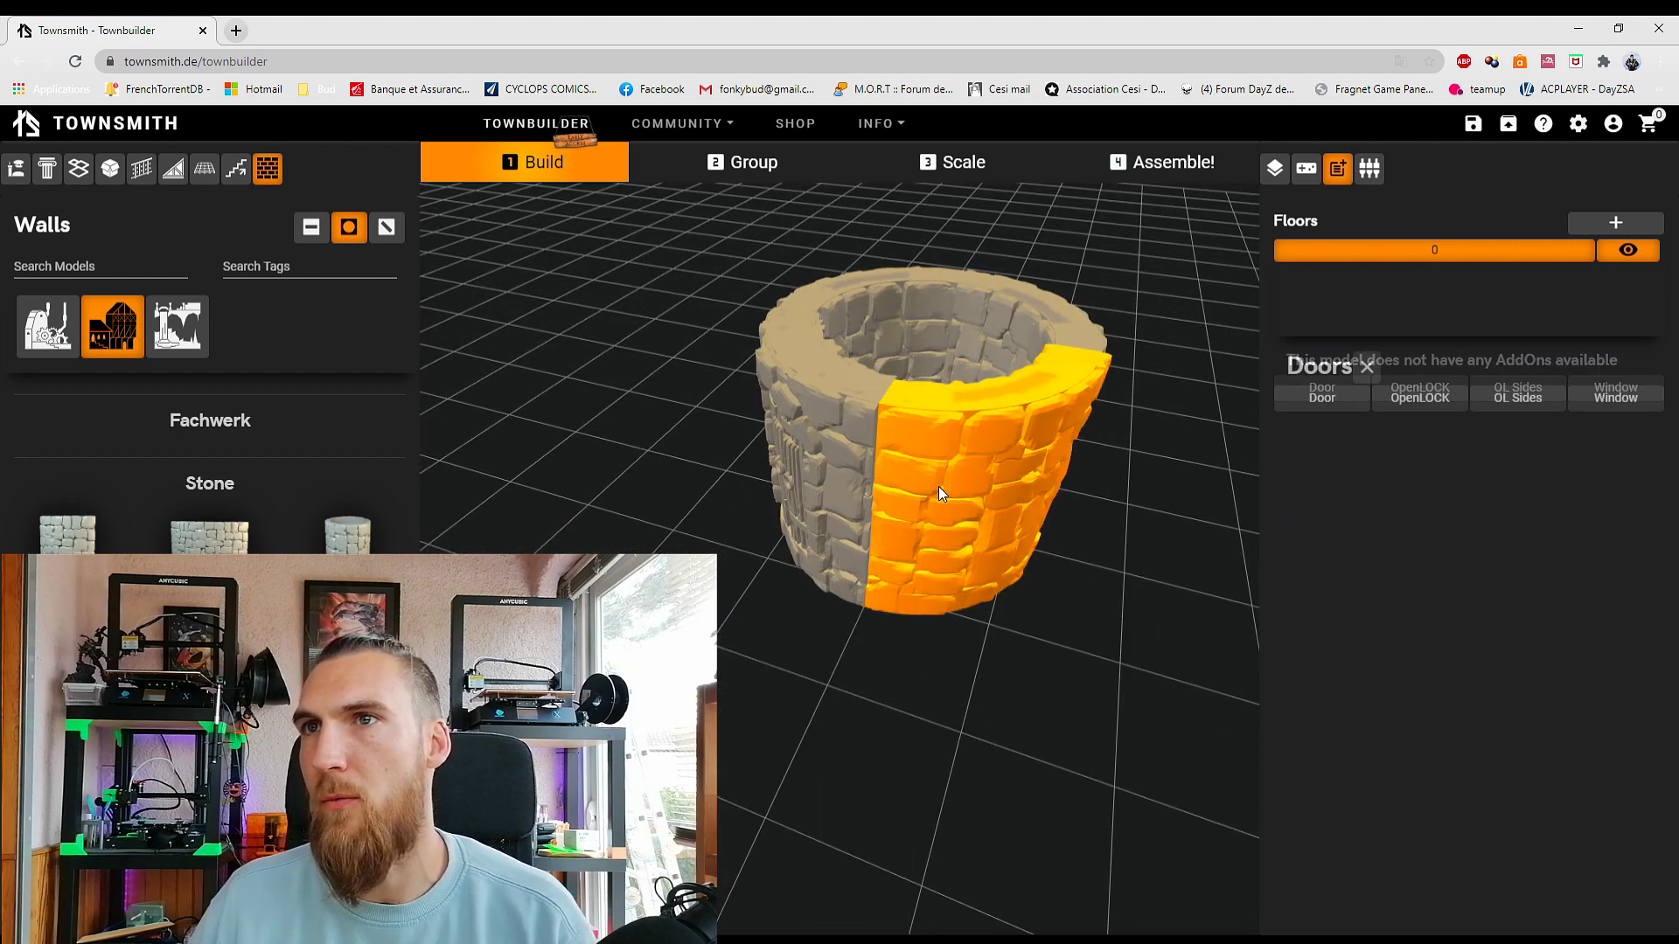
{"action": "left_click", "coordinate": [1323, 387]}
{"action": "left_click", "coordinate": [1615, 393]}
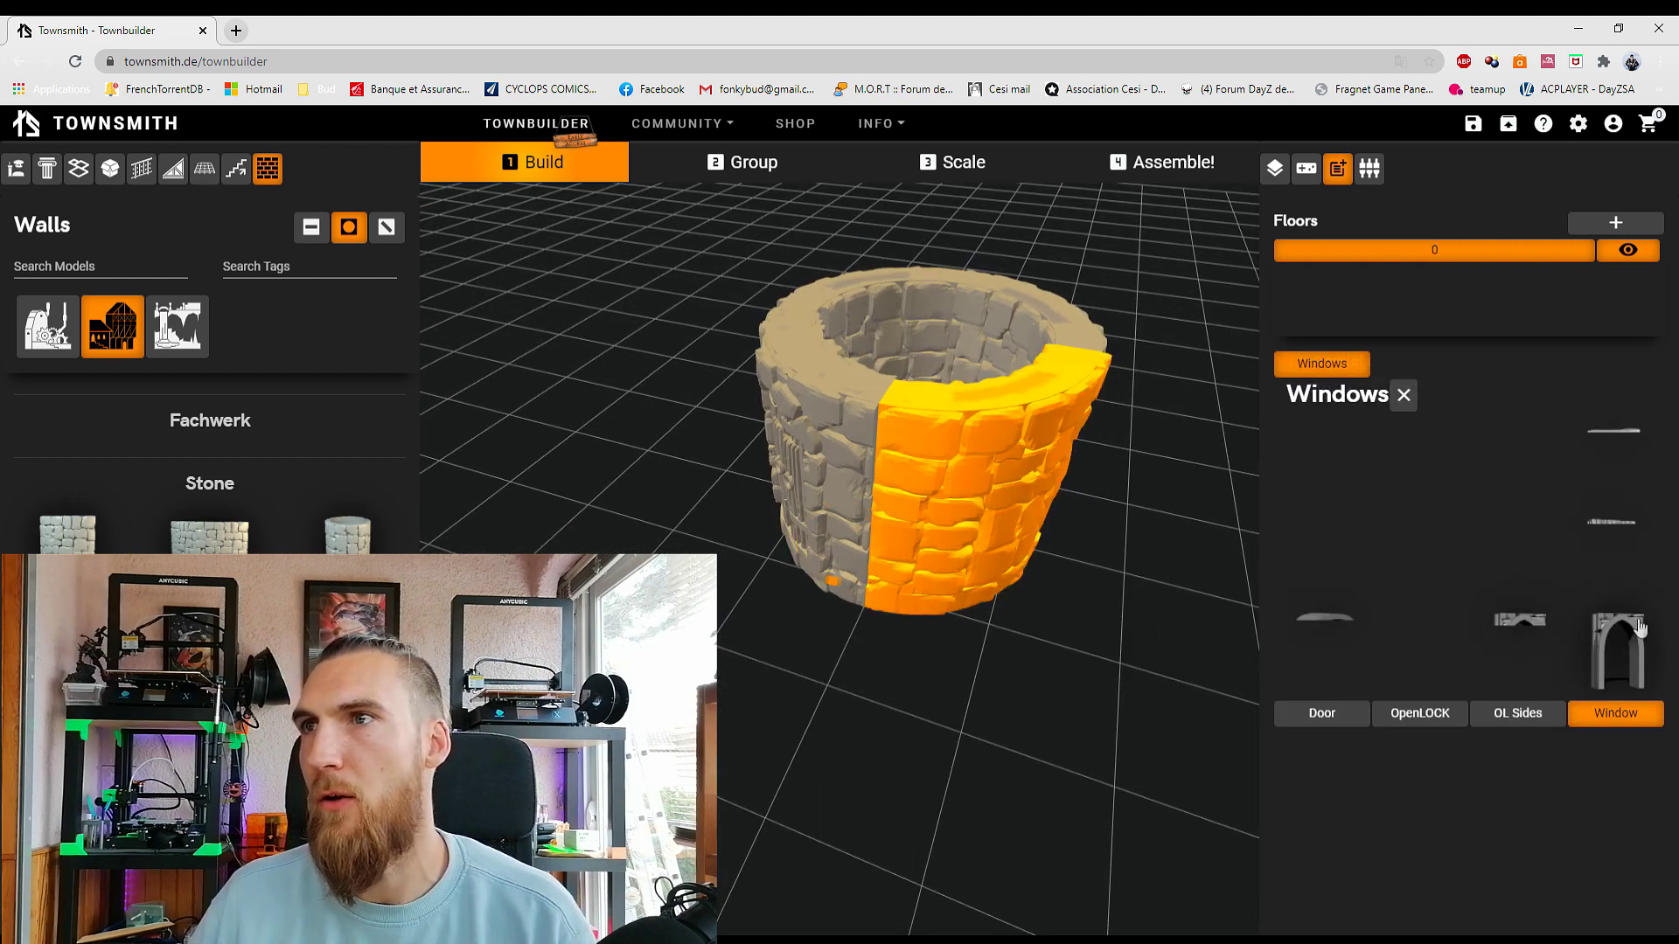
{"action": "left_click_drag", "start_coordinate": [1158, 670], "coordinate": [887, 509]}
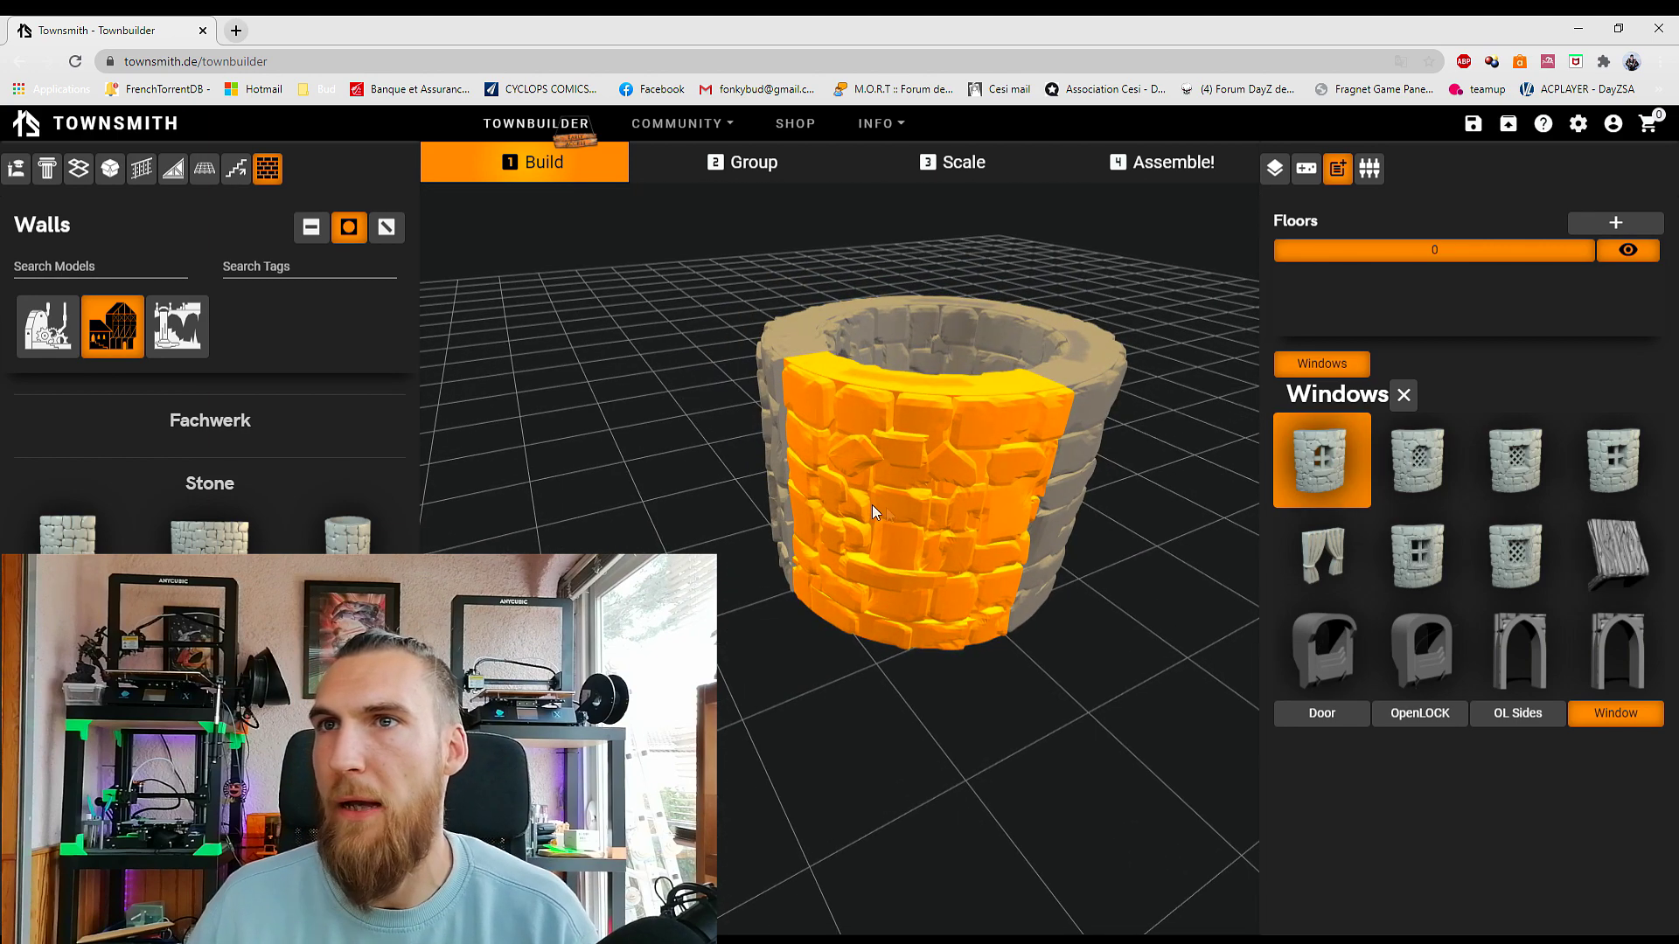
{"action": "left_click", "coordinate": [1320, 456]}
{"action": "left_click_drag", "start_coordinate": [1126, 674], "coordinate": [1172, 612]}
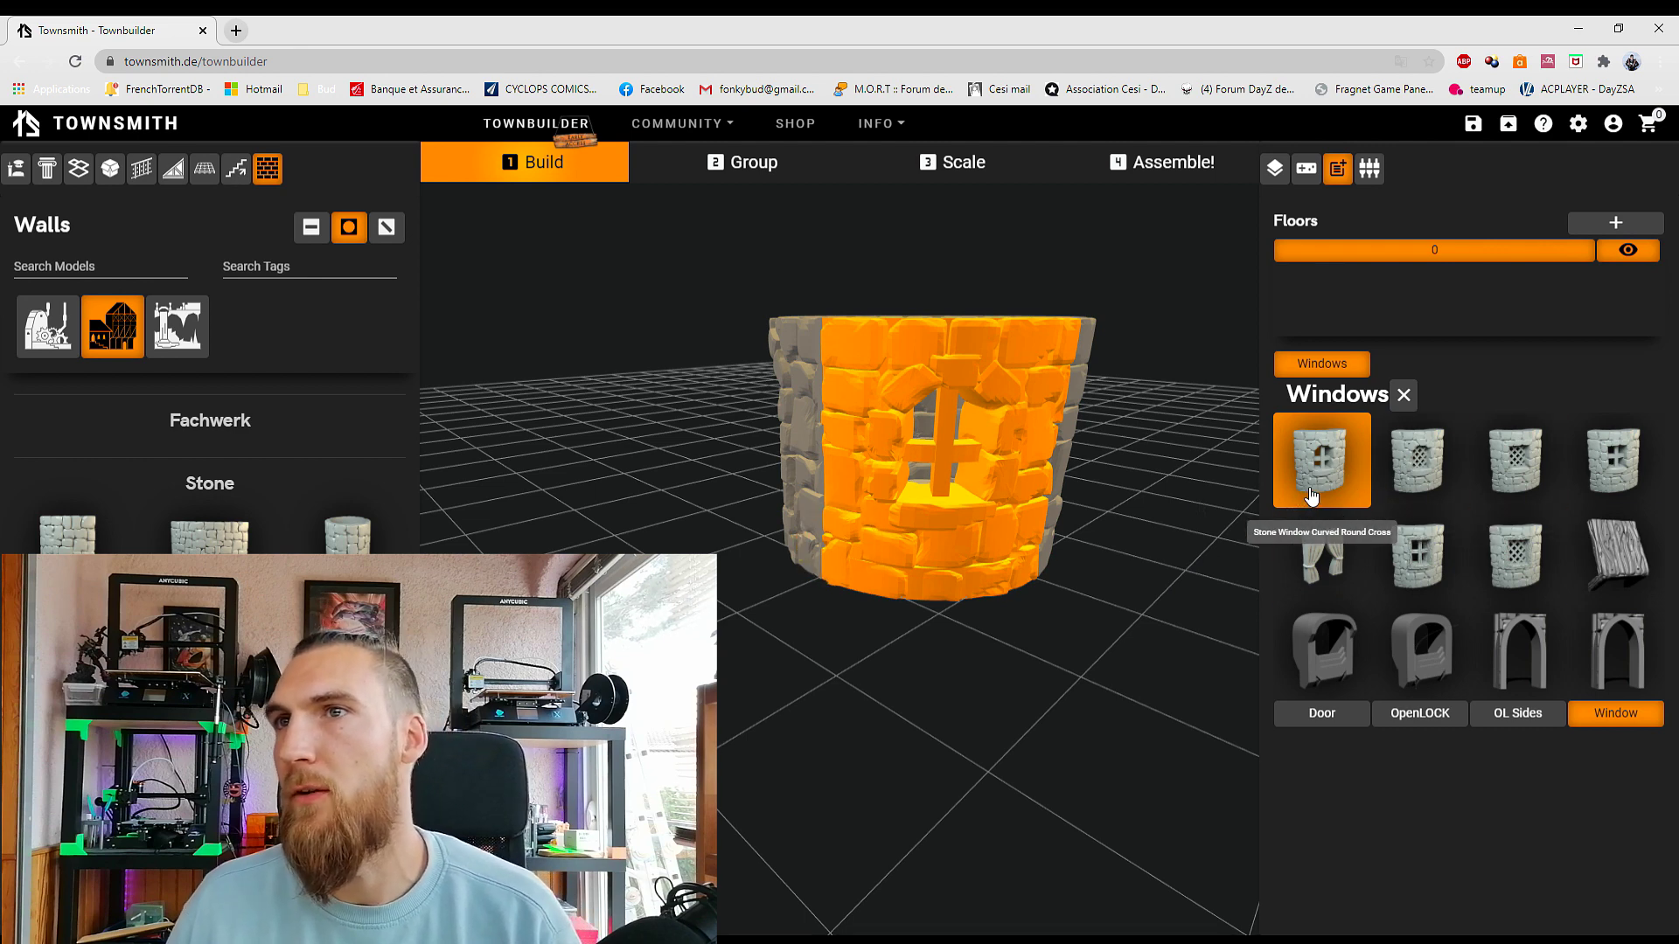
Step: Replace the cross window with the round-topped lattice window and deselect the wall
{"action": "left_click", "coordinate": [1418, 459]}
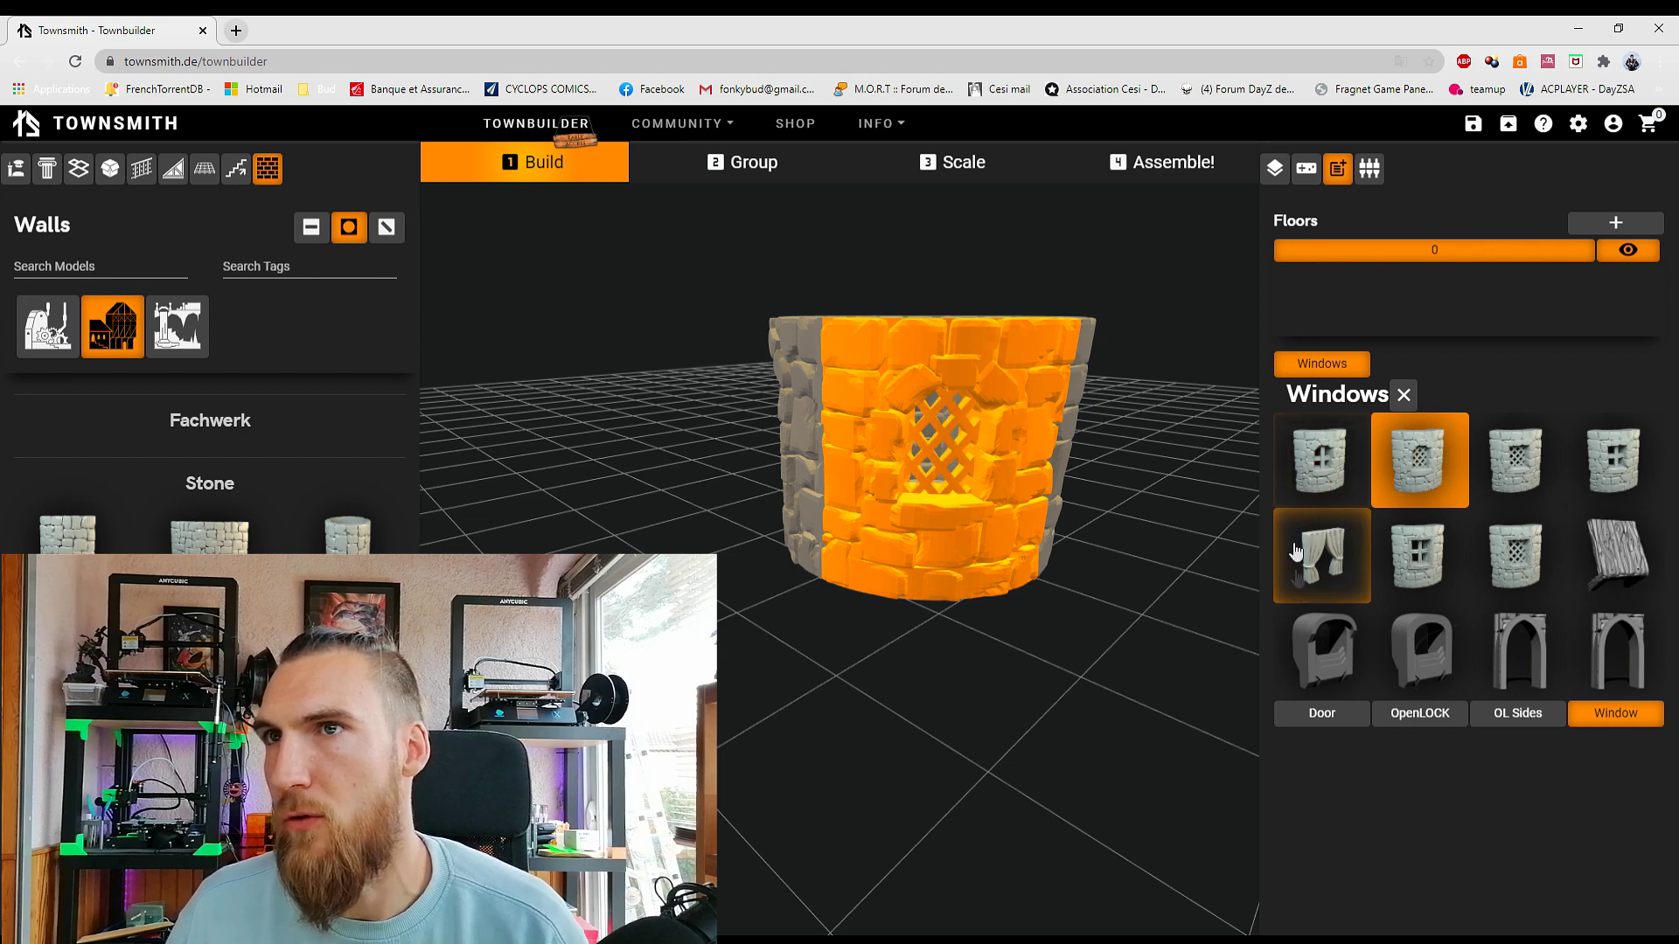
{"action": "scroll", "coordinate": [1067, 516], "scroll_direction": "up", "scroll_amount": 3}
{"action": "left_click", "coordinate": [1188, 611]}
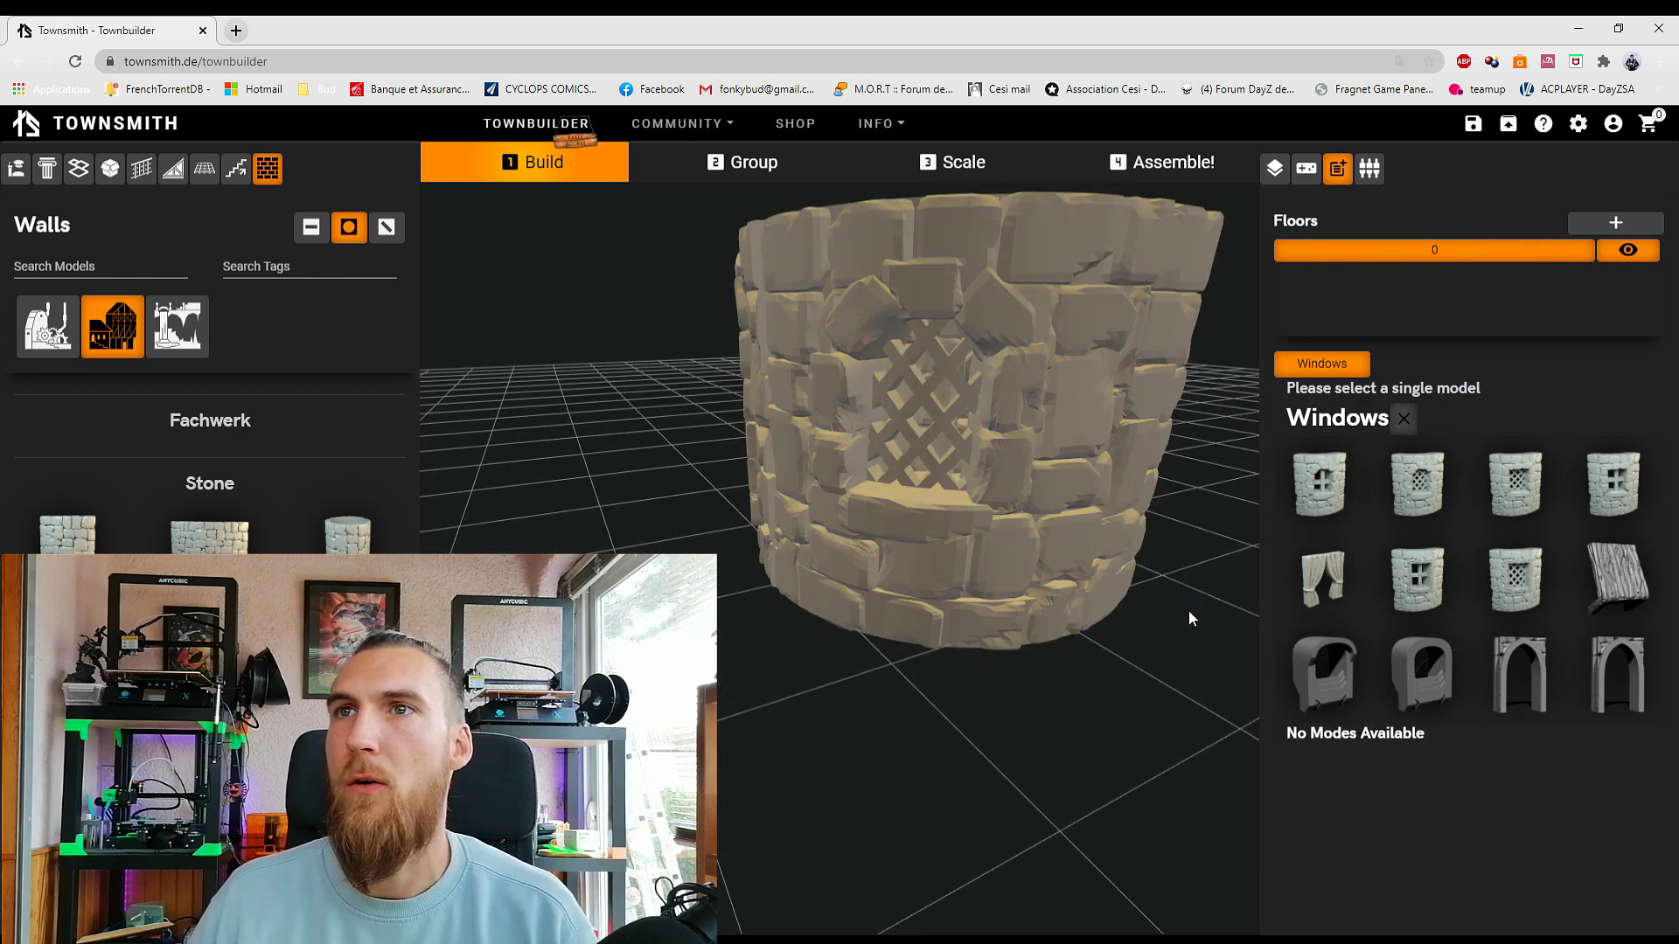
Step: Add the curtains to the wall with the round-topped lattice window and inspect them from inside the ring
{"action": "left_click", "coordinate": [958, 458]}
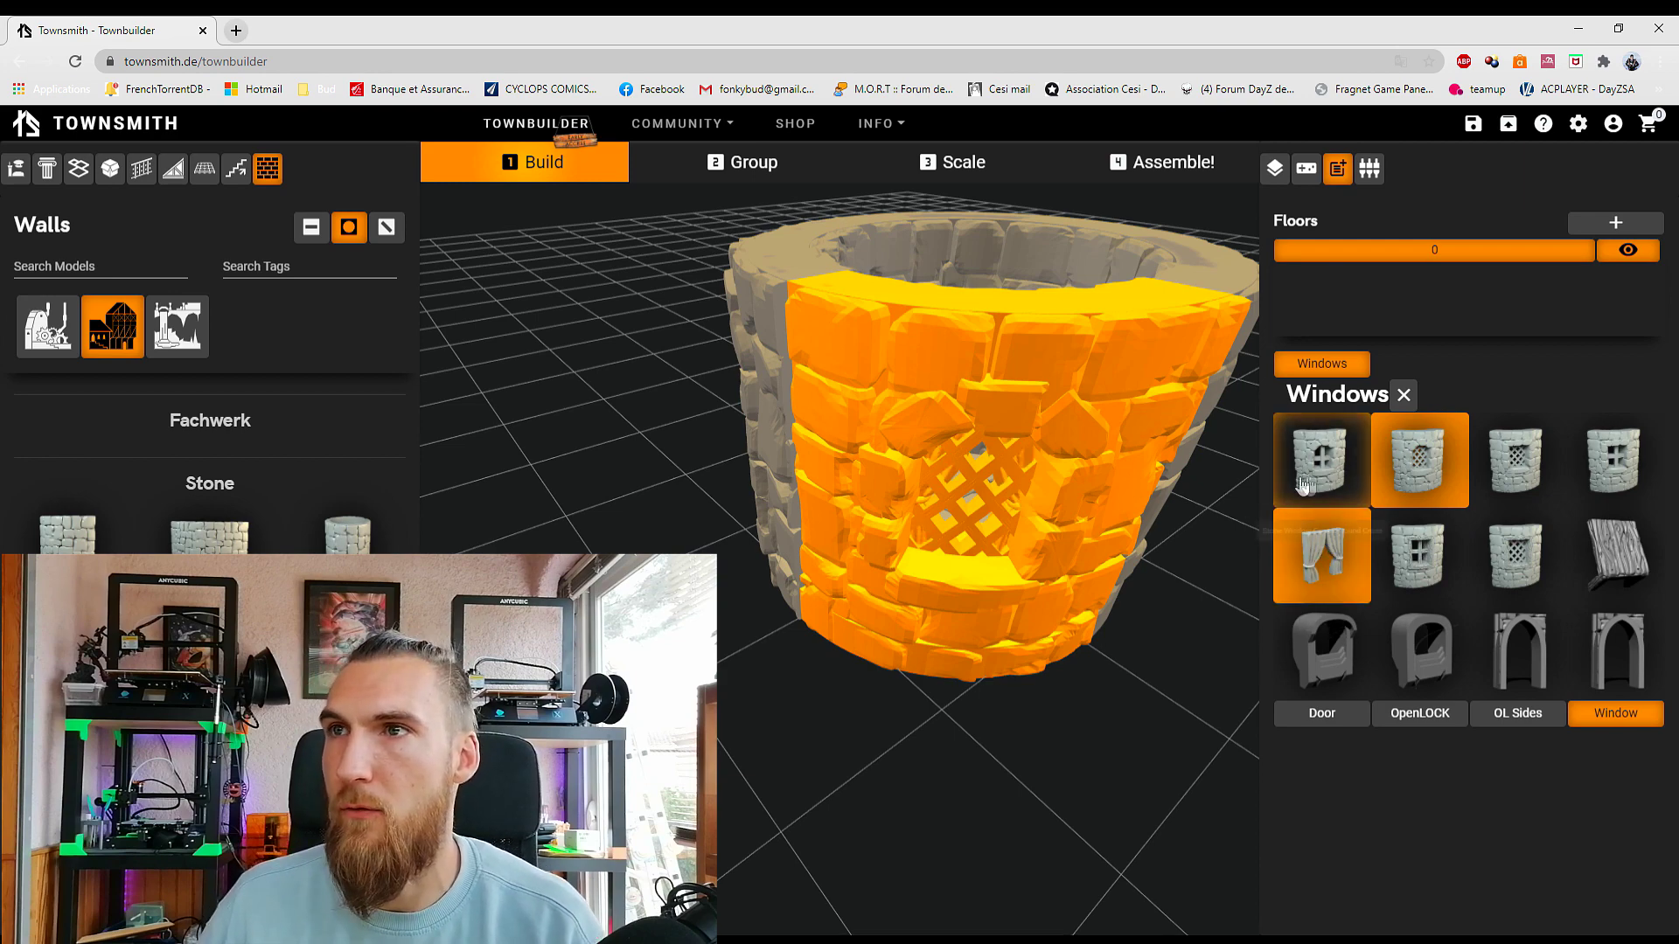
{"action": "left_click", "coordinate": [1326, 552]}
{"action": "left_click", "coordinate": [1144, 616]}
{"action": "left_click_drag", "start_coordinate": [1153, 616], "coordinate": [599, 414]}
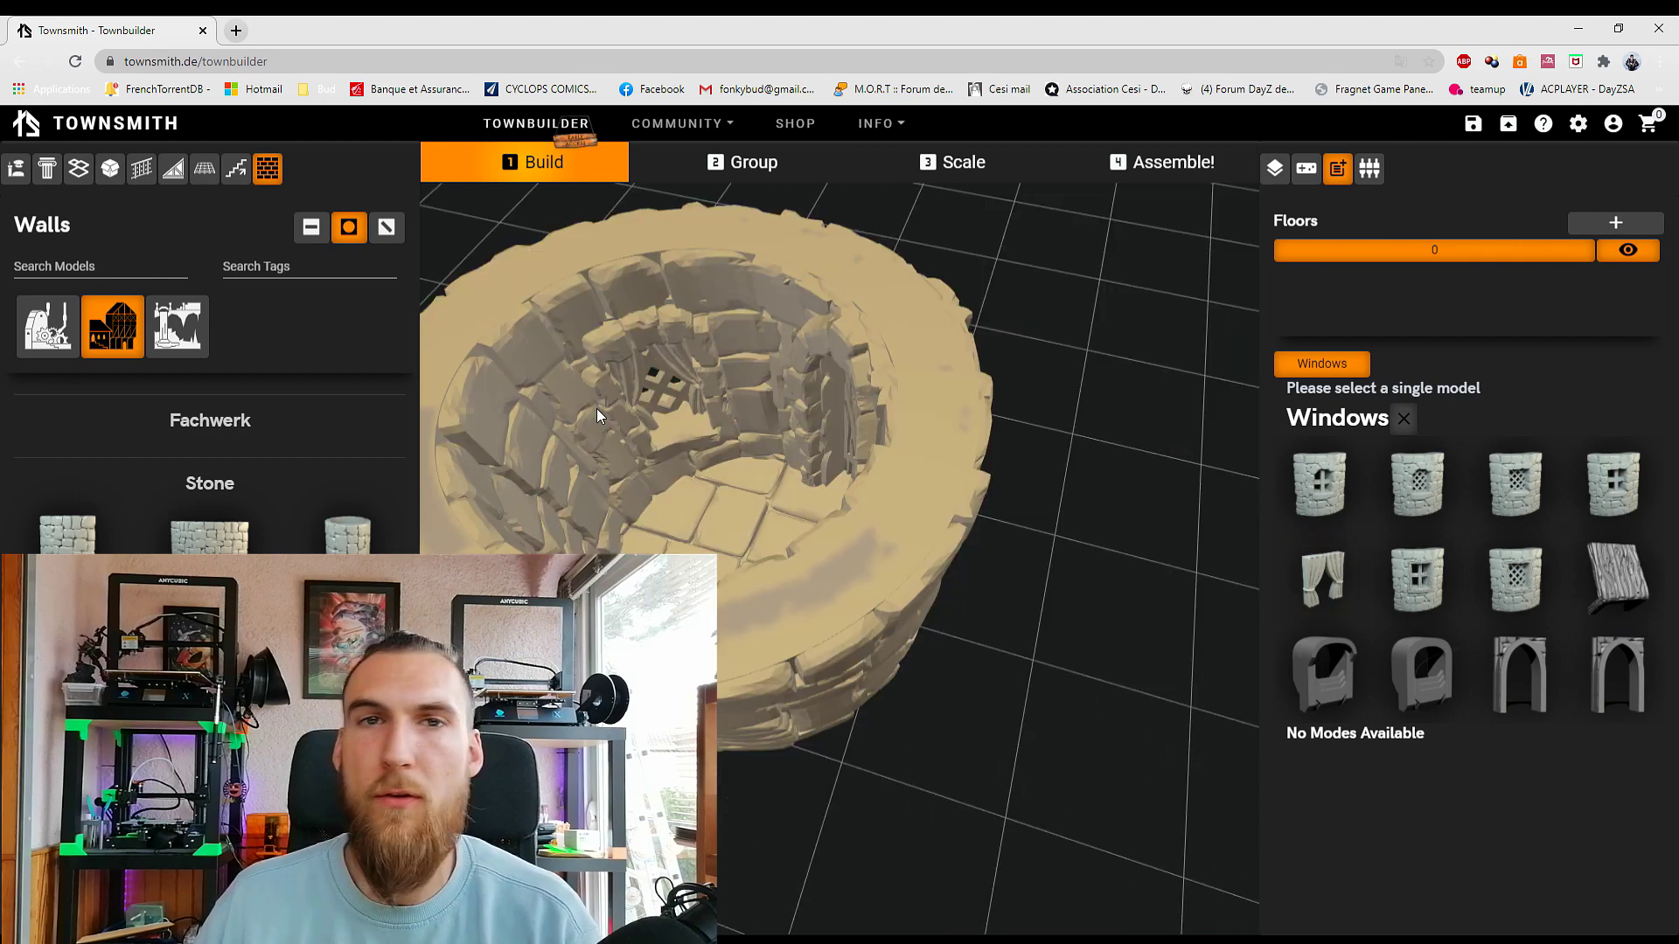
{"action": "left_click_drag", "start_coordinate": [1065, 546], "coordinate": [1090, 474]}
Step: Remove the window and curtain AddOns from the window wall, switch off its Window mode and deselect the wall
{"action": "left_click", "coordinate": [978, 399]}
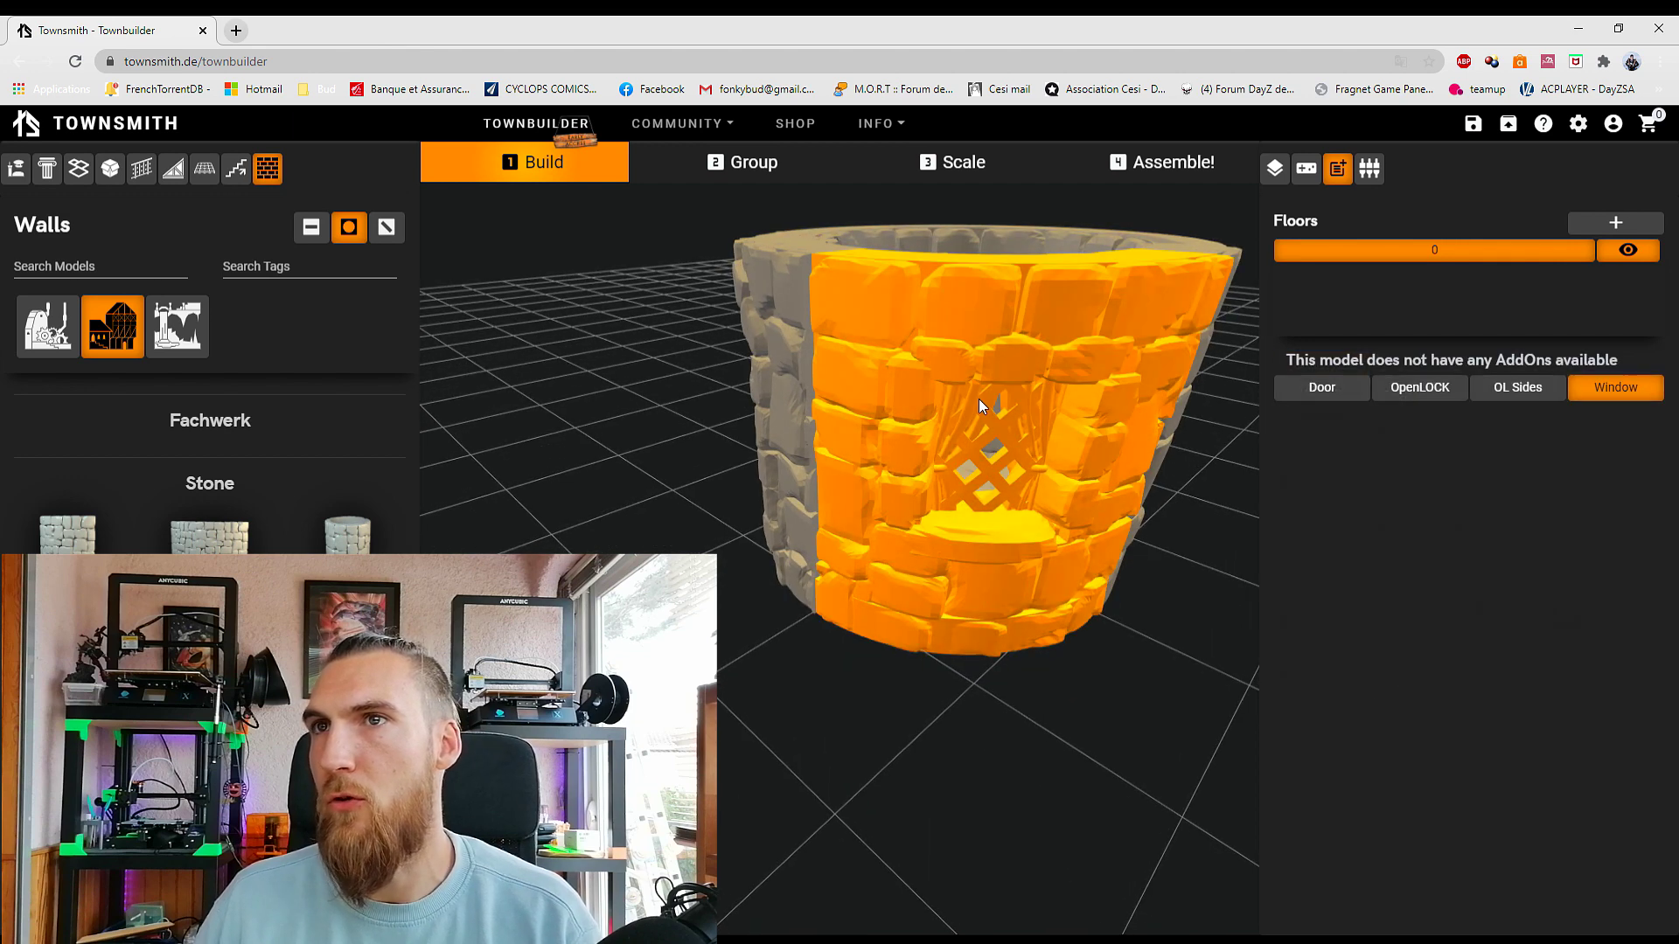
{"action": "left_click", "coordinate": [1539, 470]}
{"action": "left_click", "coordinate": [1322, 557]}
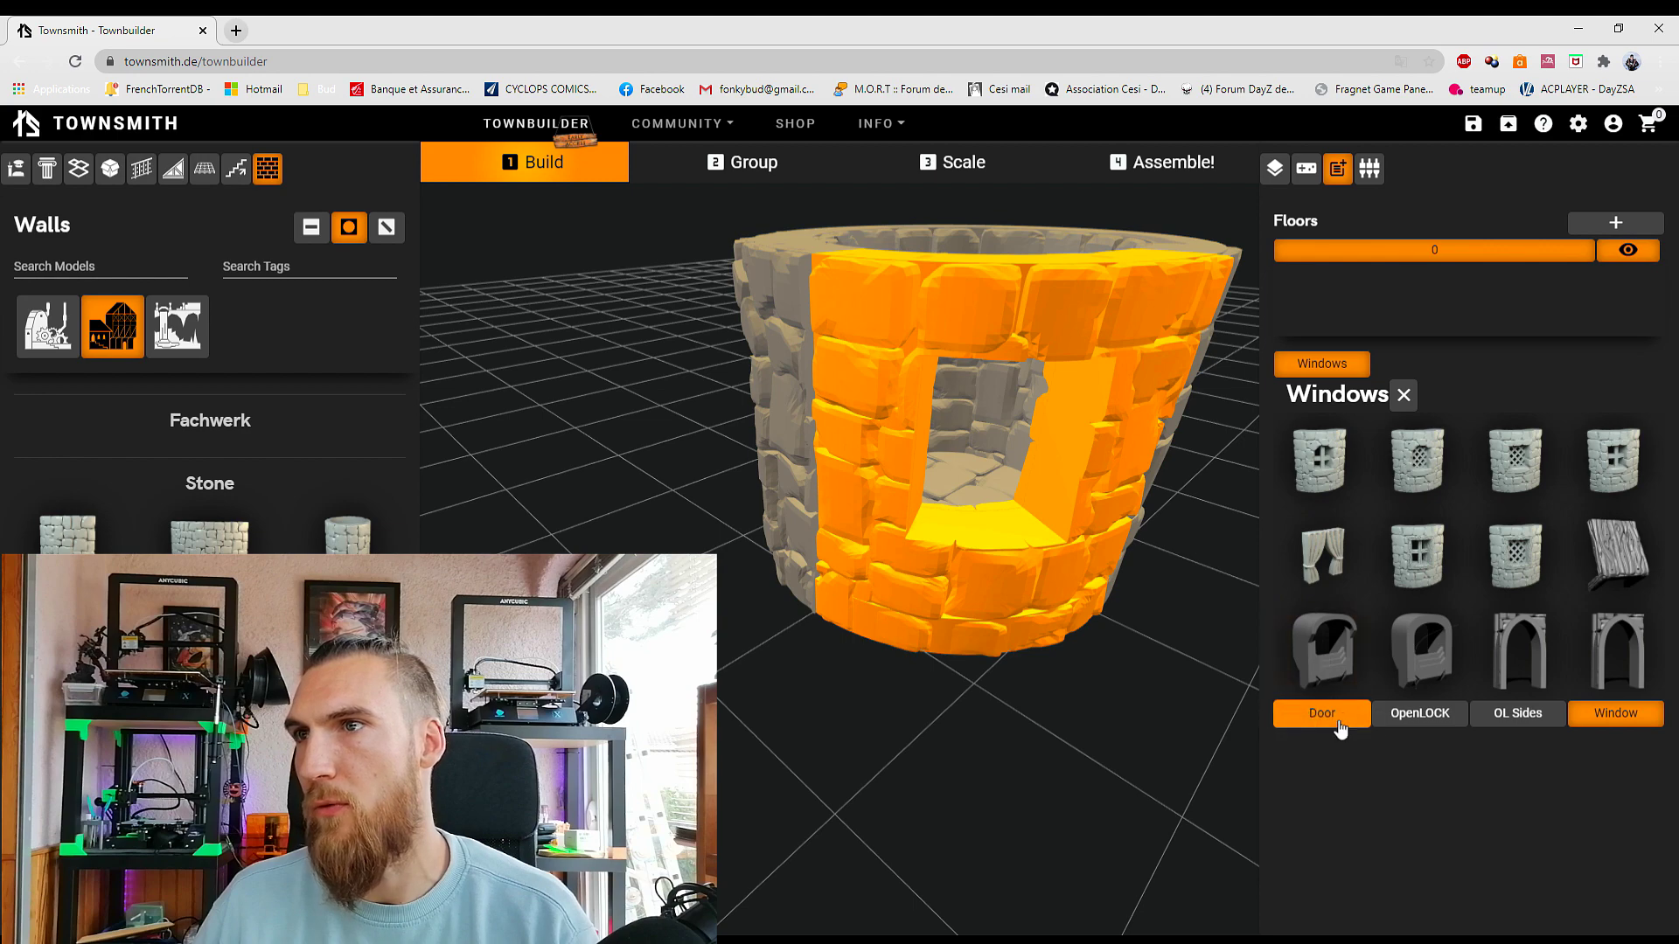
{"action": "left_click", "coordinate": [1607, 715]}
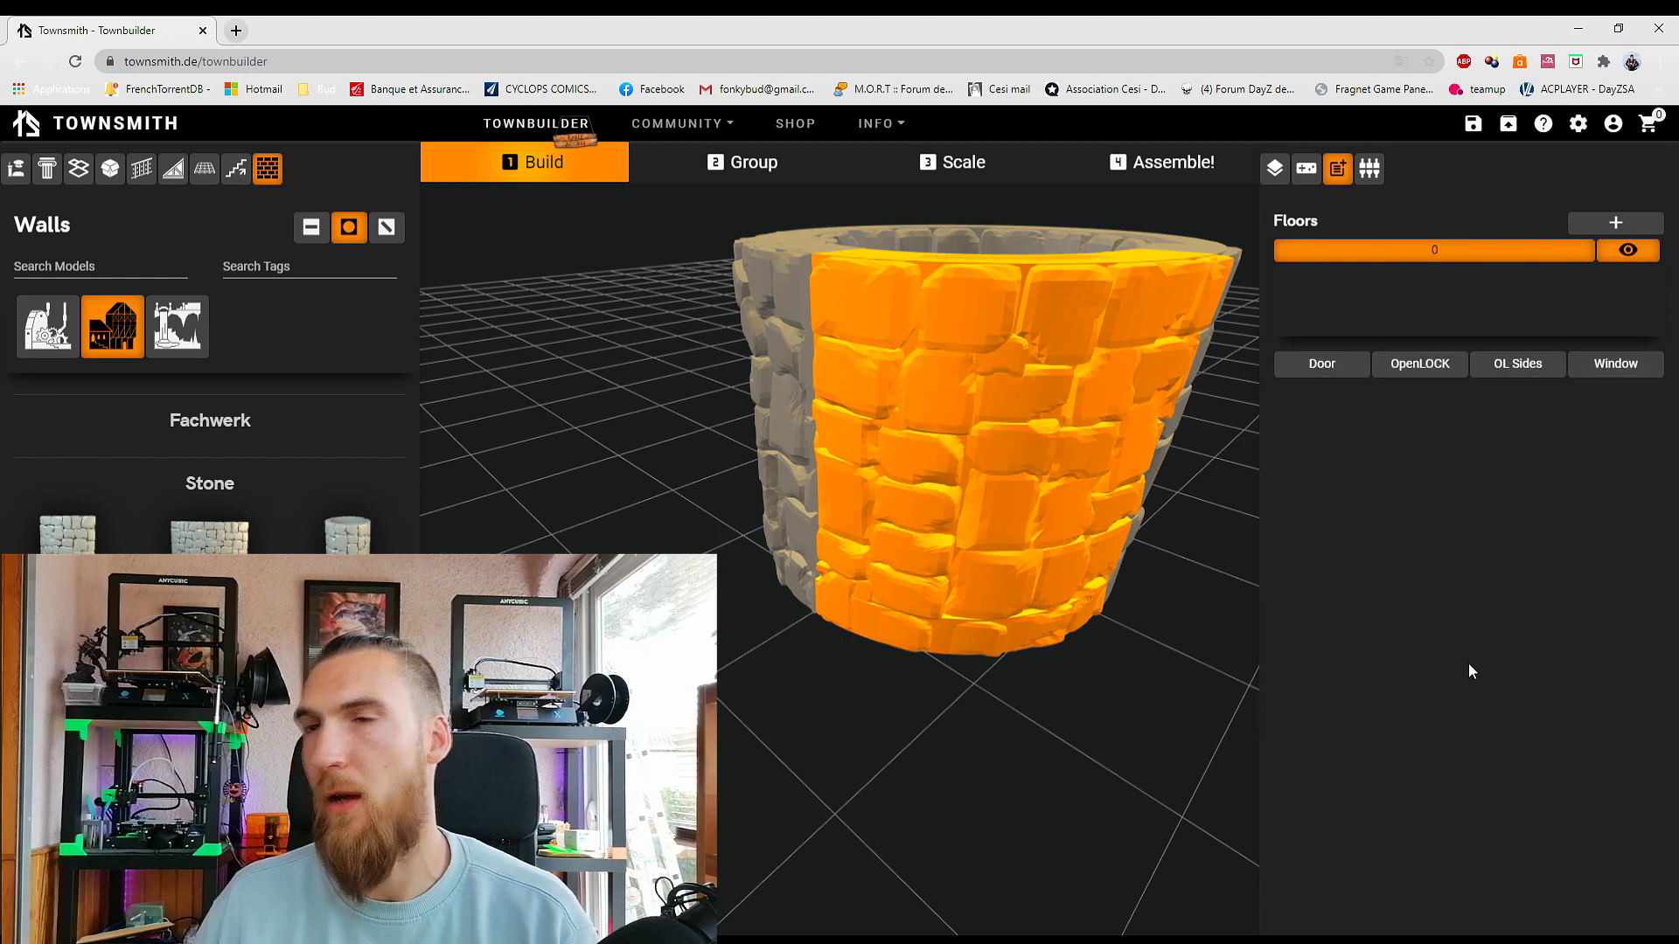
{"action": "left_click", "coordinate": [752, 673]}
{"action": "left_click_drag", "start_coordinate": [752, 673], "coordinate": [1091, 752]}
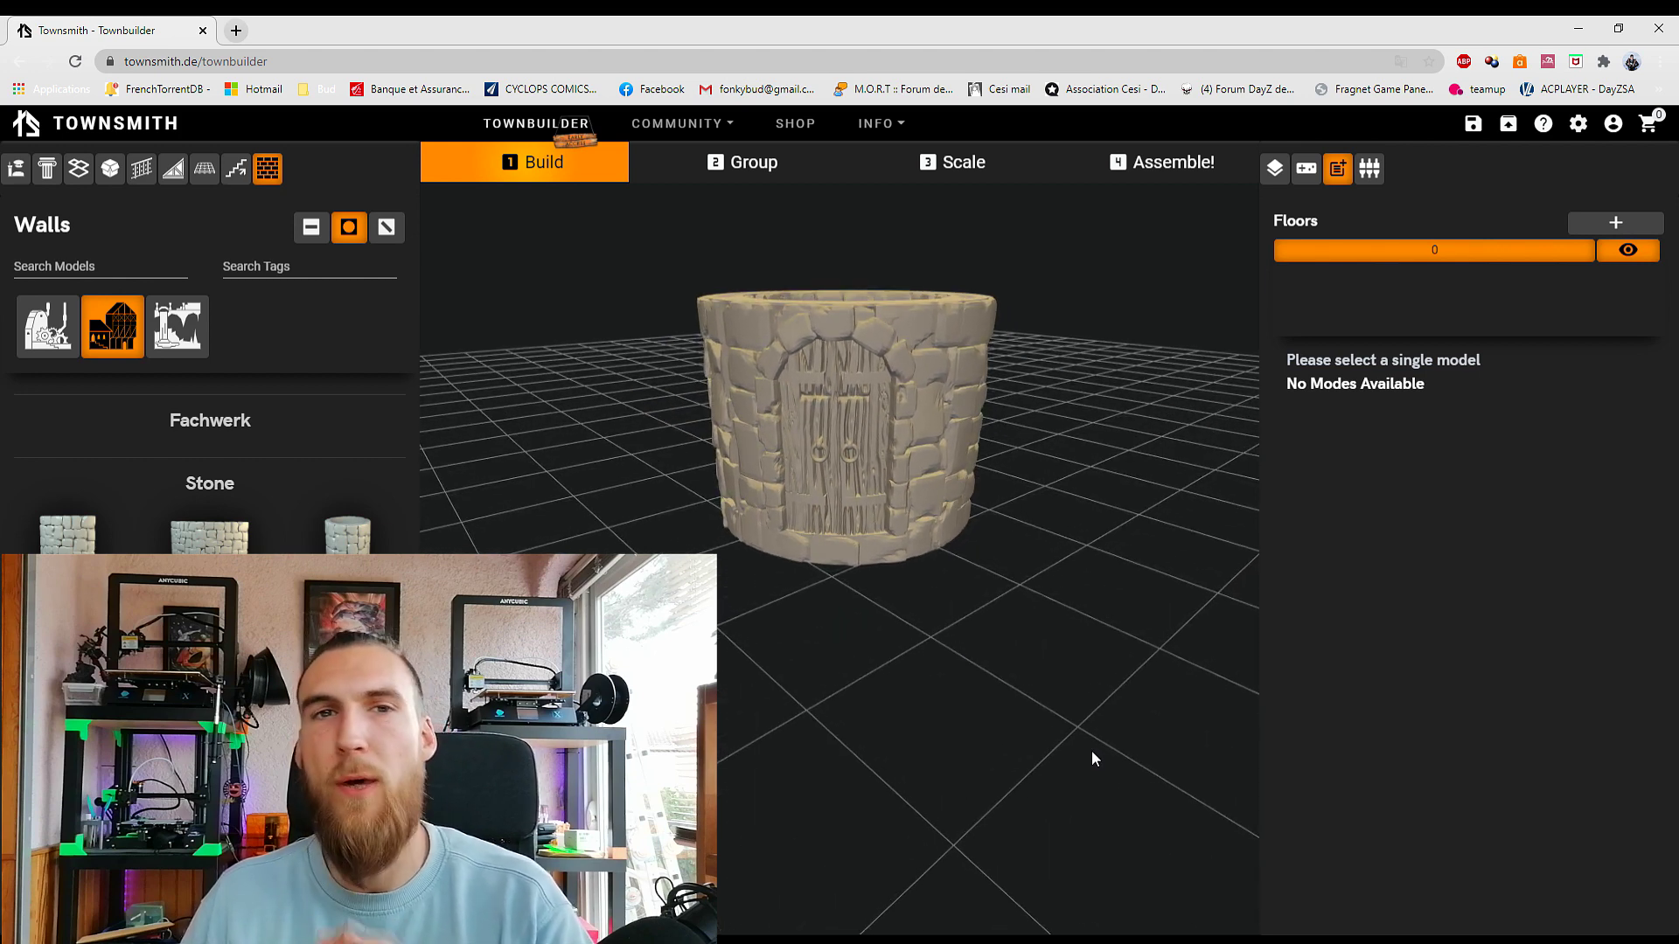
{"action": "left_click_drag", "start_coordinate": [802, 650], "coordinate": [831, 691]}
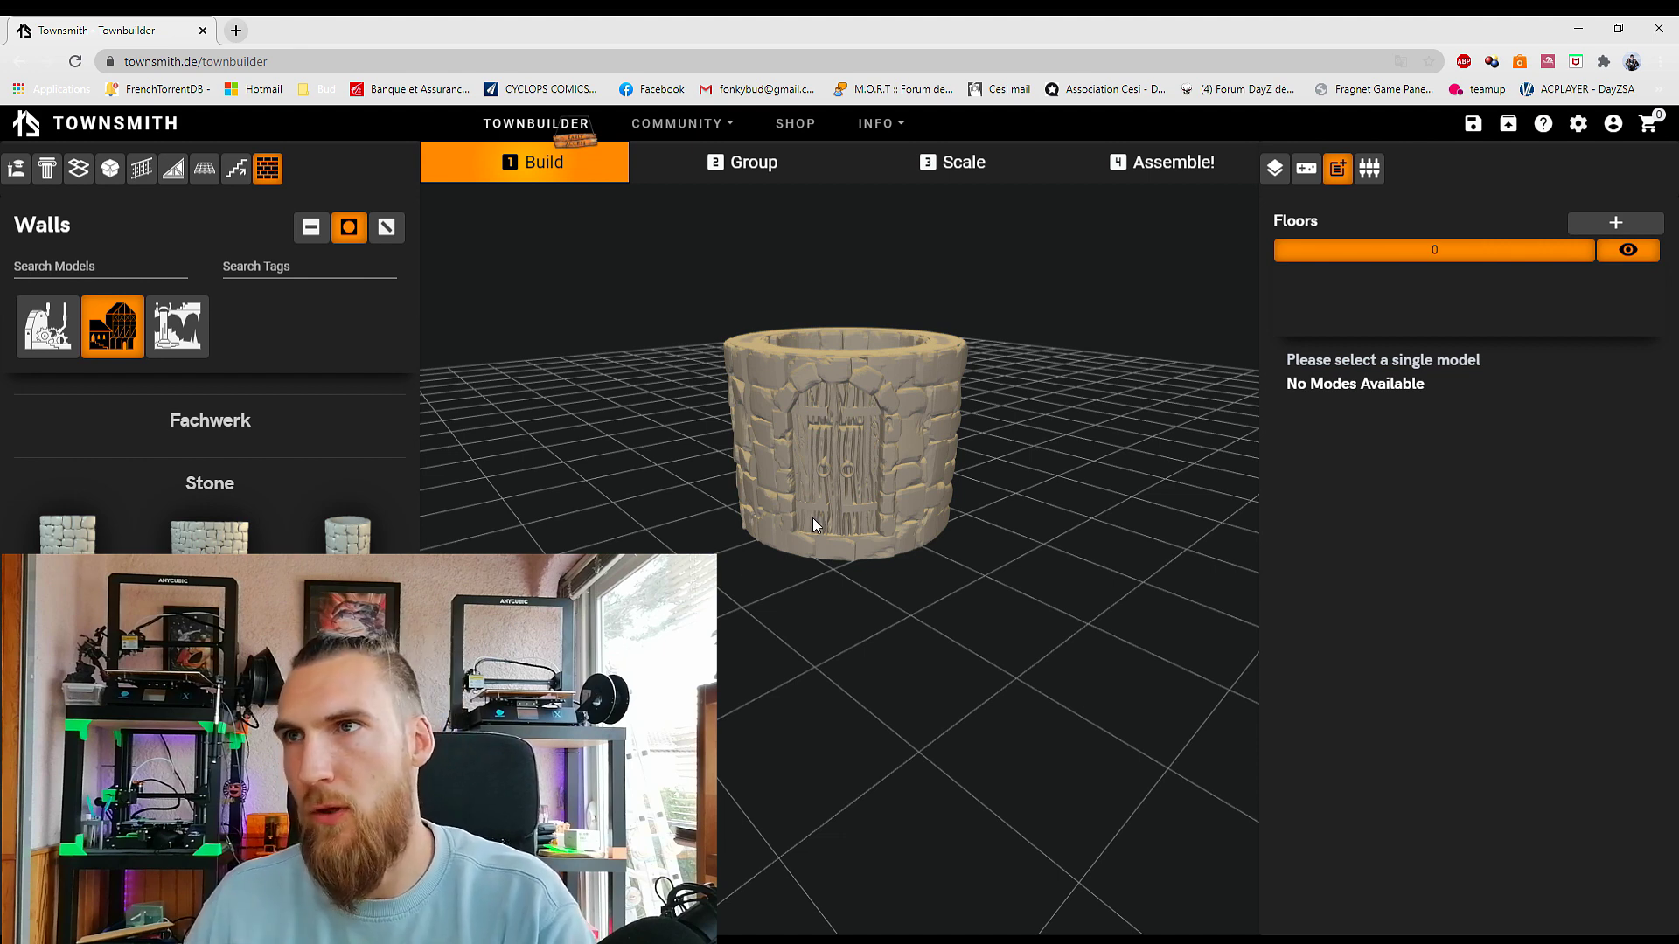
{"action": "left_click_drag", "start_coordinate": [759, 416], "coordinate": [695, 465]}
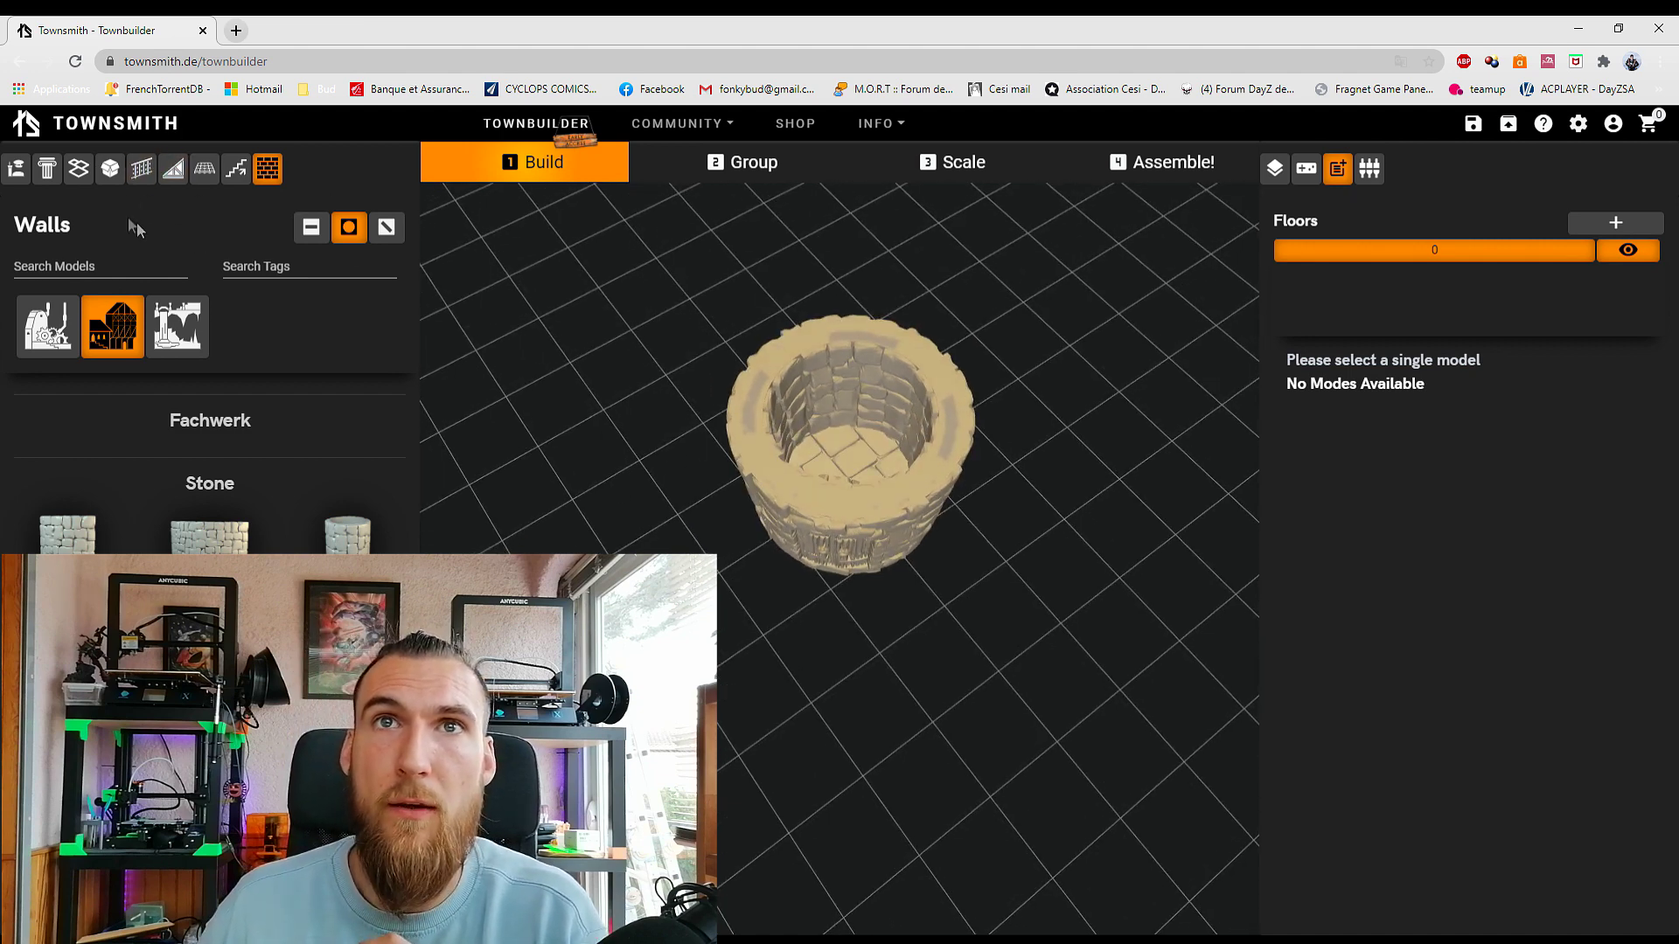
Step: Try the curved, shingled Wizard Roof Small on floor 0 beside the ring, show the hierarchy and delete the roof
{"action": "left_click", "coordinate": [205, 168]}
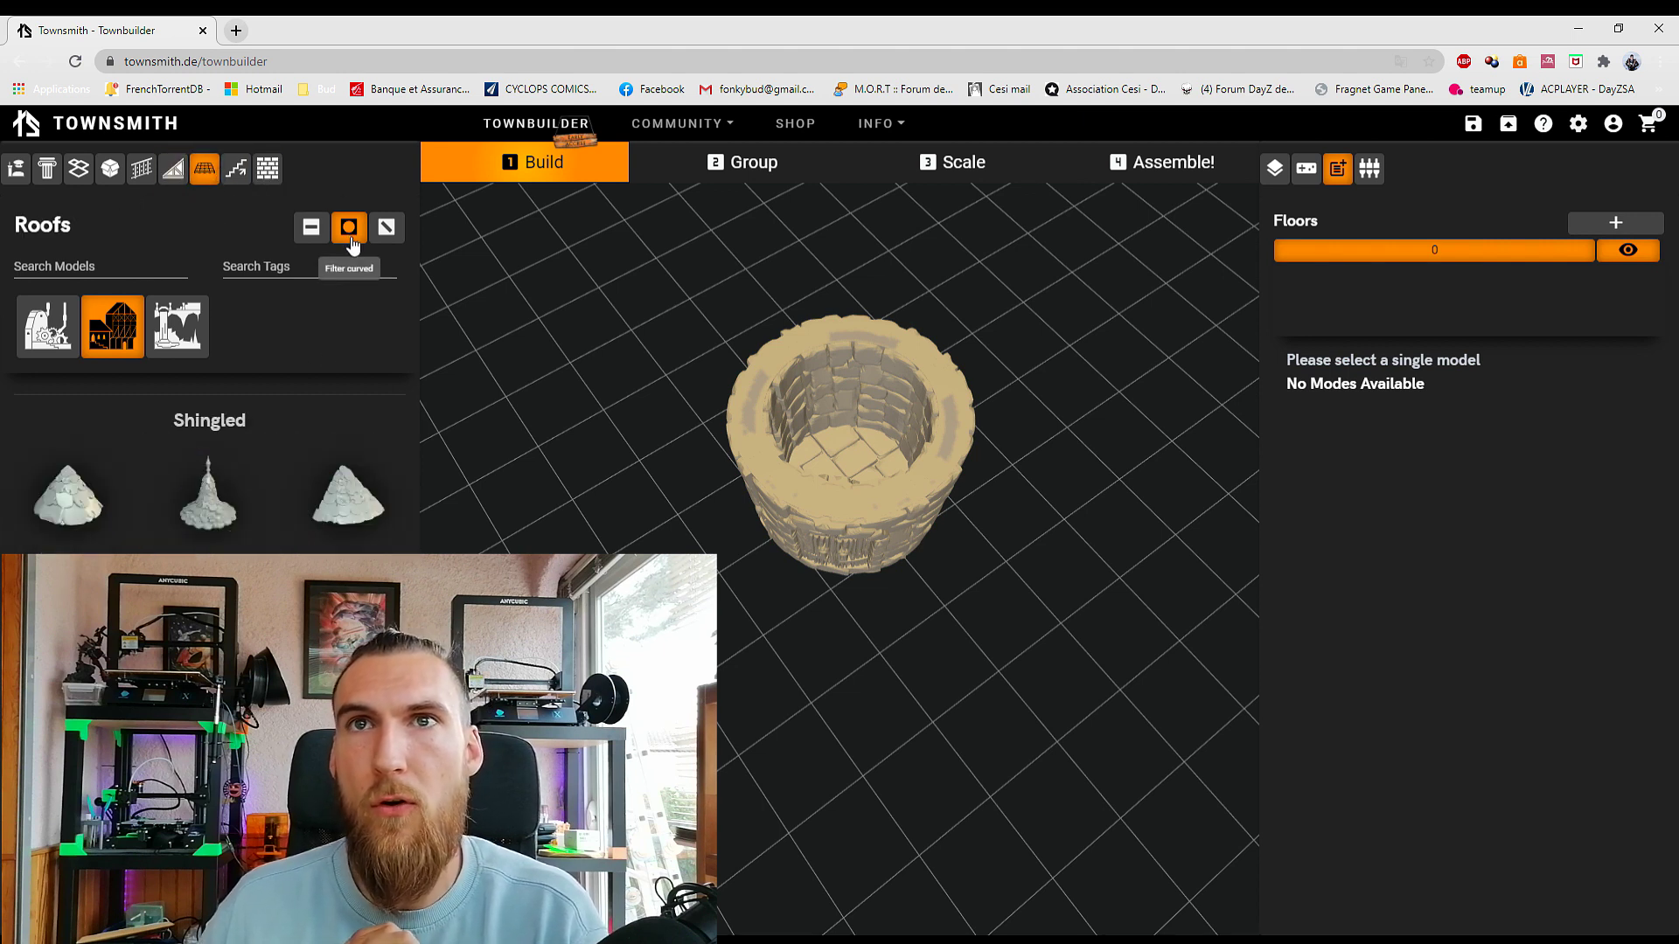
{"action": "left_click_drag", "start_coordinate": [208, 494], "coordinate": [804, 577]}
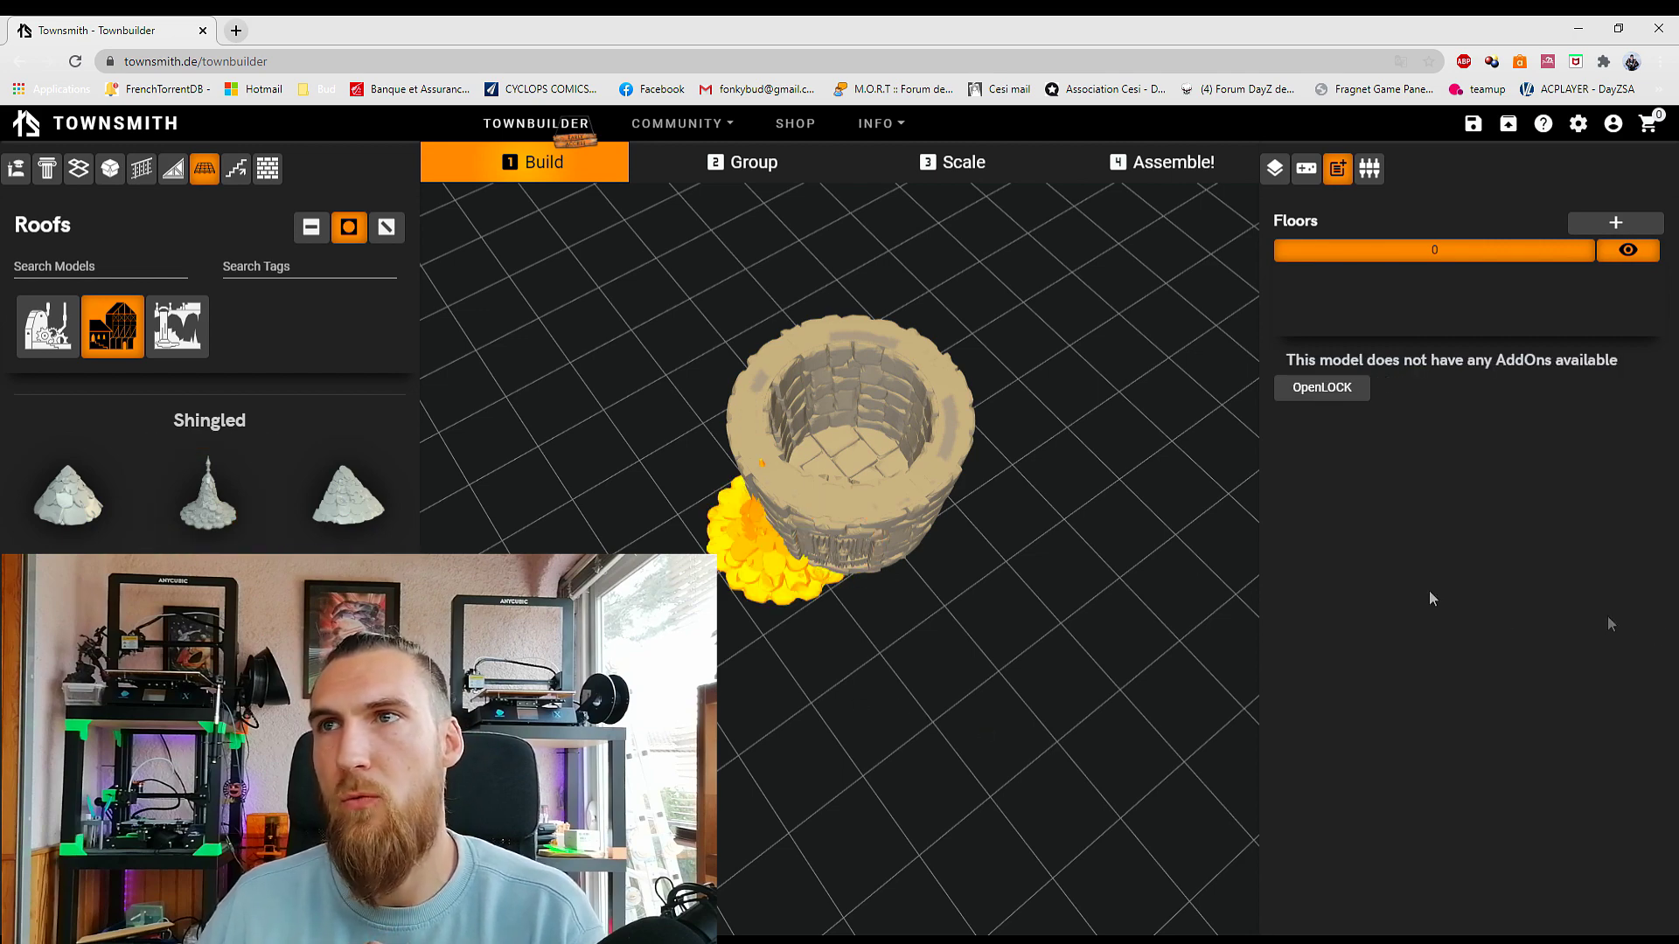
{"action": "right_click_drag", "start_coordinate": [933, 633], "coordinate": [931, 591]}
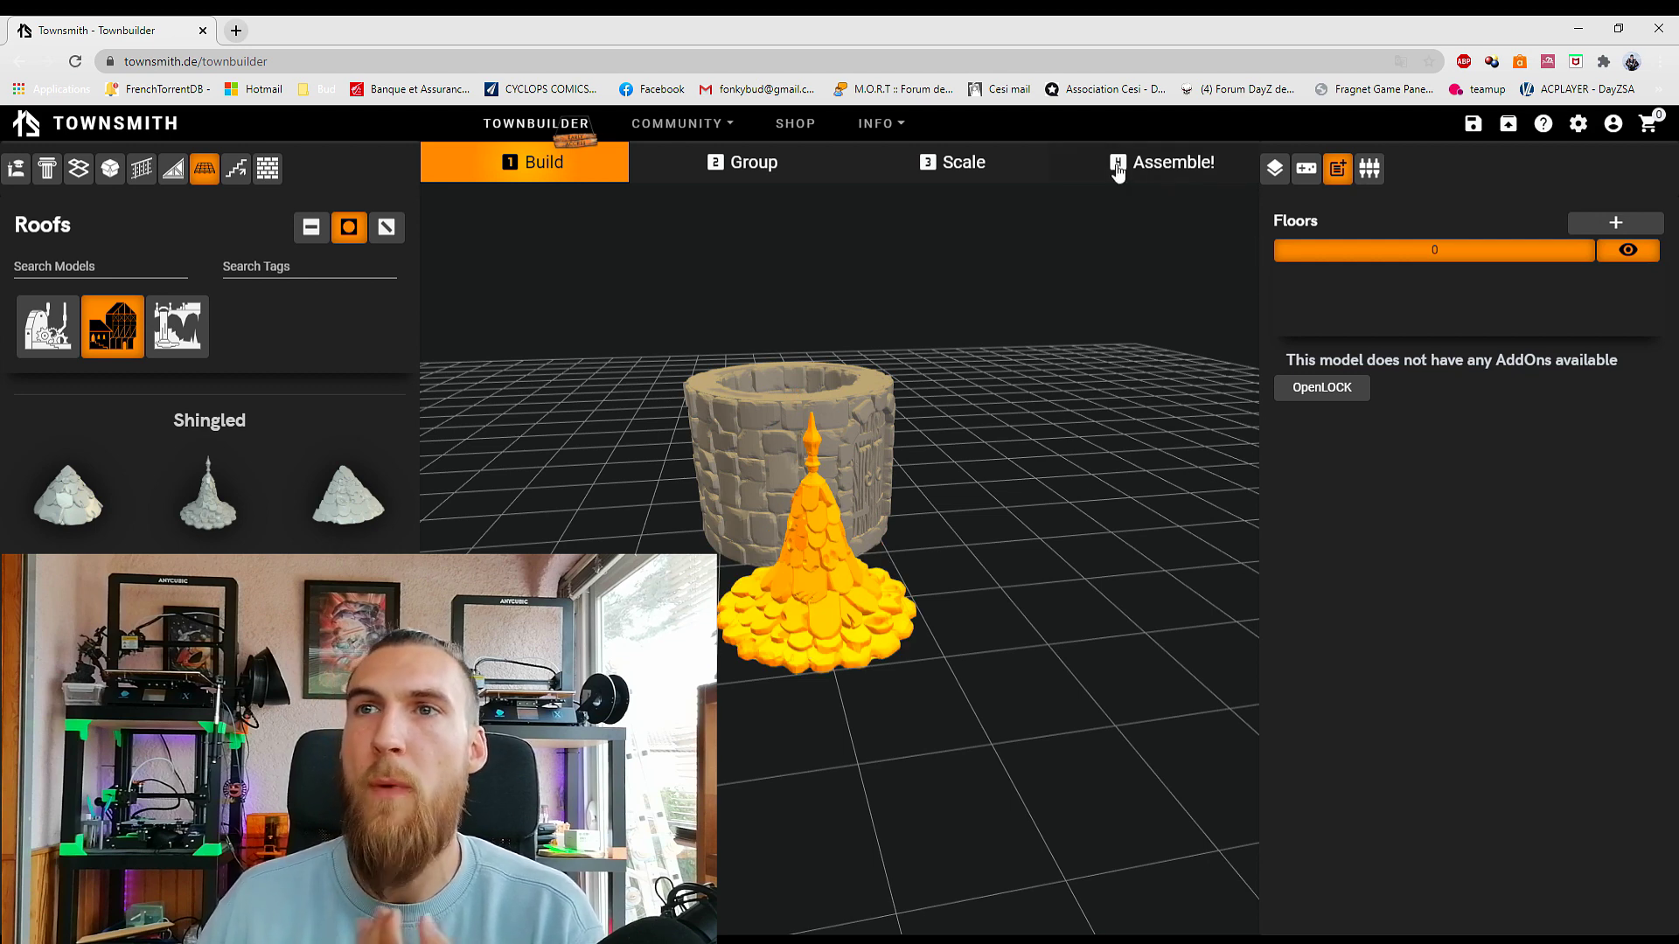
{"action": "left_click", "coordinate": [1275, 169]}
{"action": "right_click_drag", "start_coordinate": [1118, 398], "coordinate": [918, 429]}
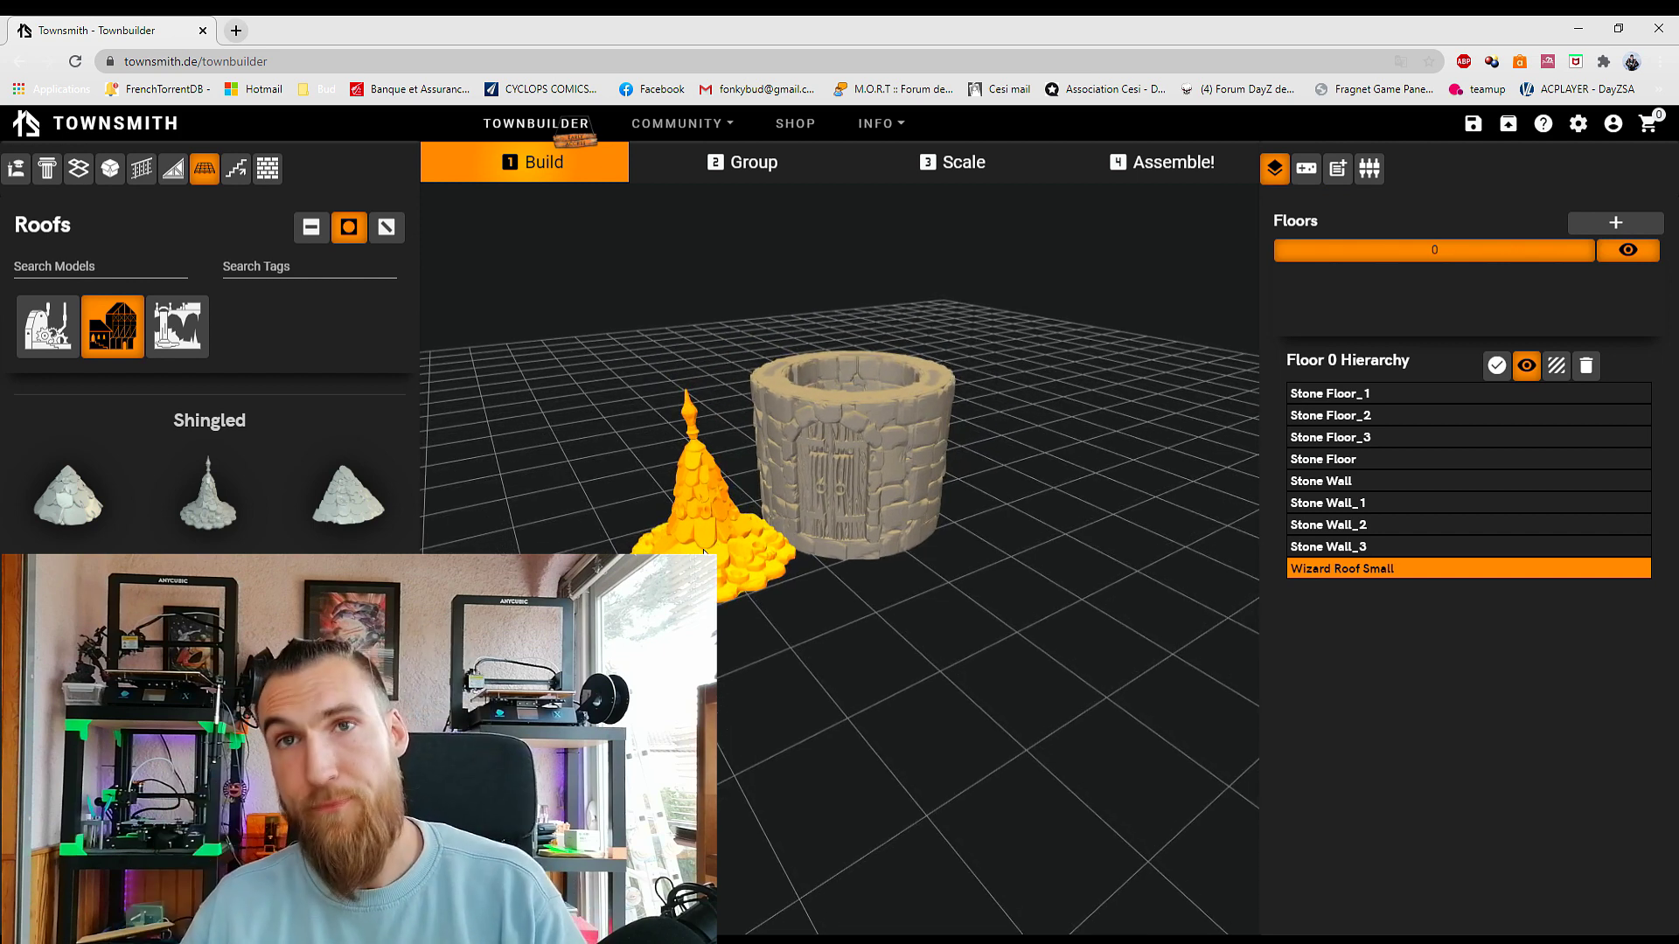
{"action": "key", "text": "Delete"}
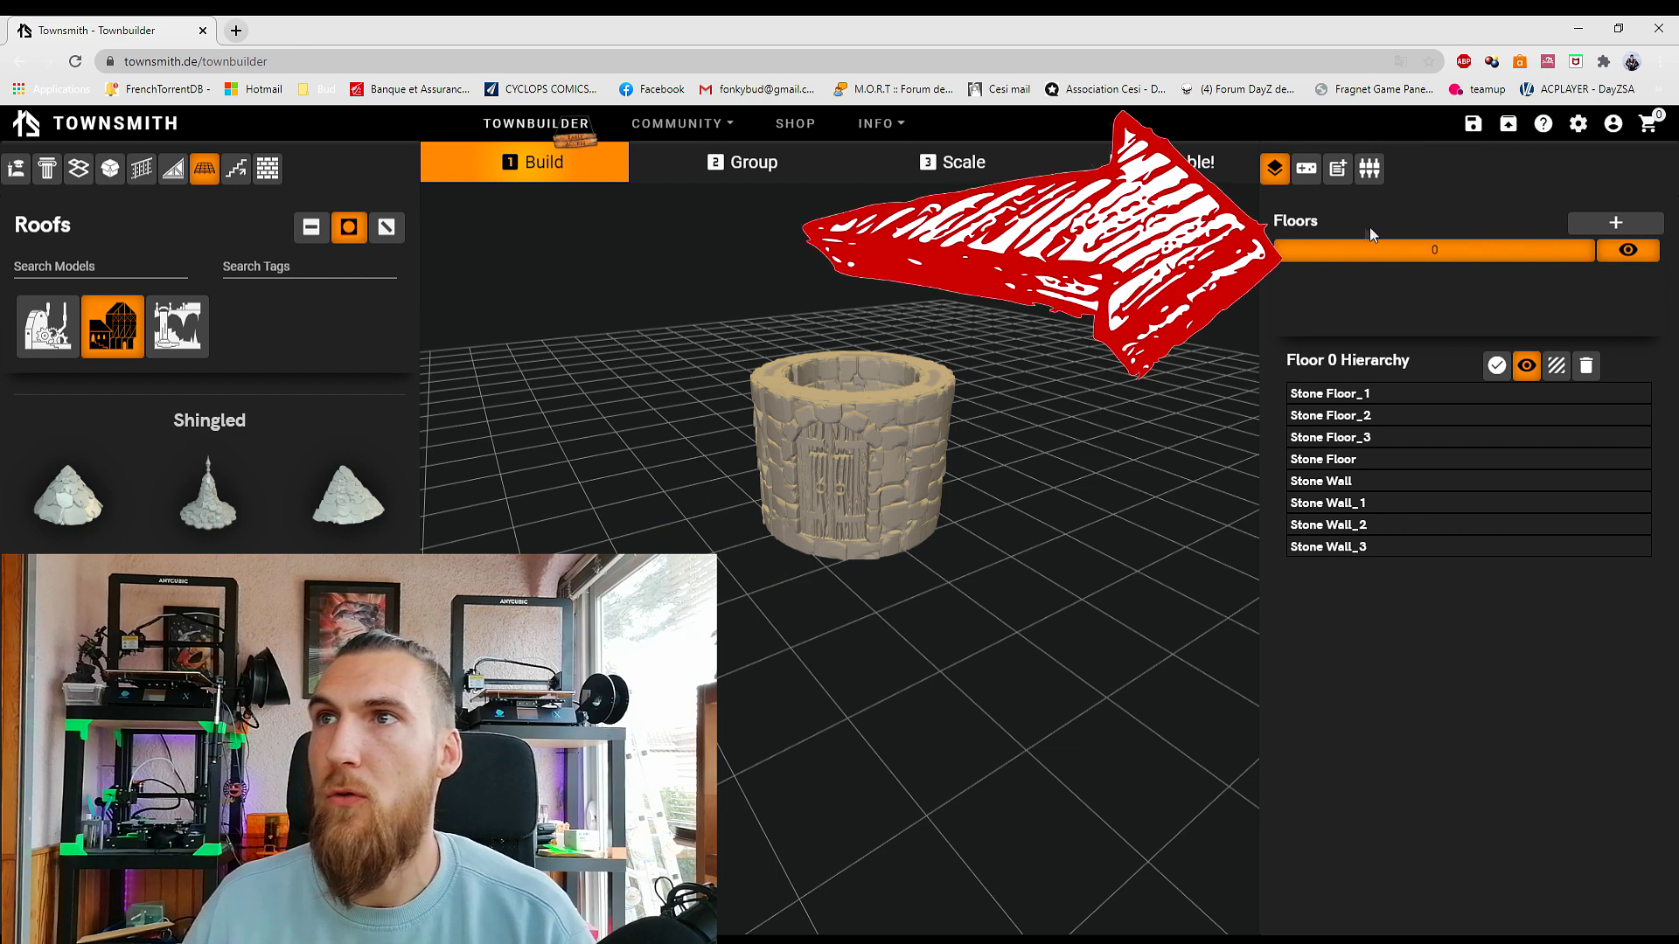
Step: Add floor 1 to the building, compare it with floor 0 and make floor 1 active
{"action": "left_click", "coordinate": [1616, 223]}
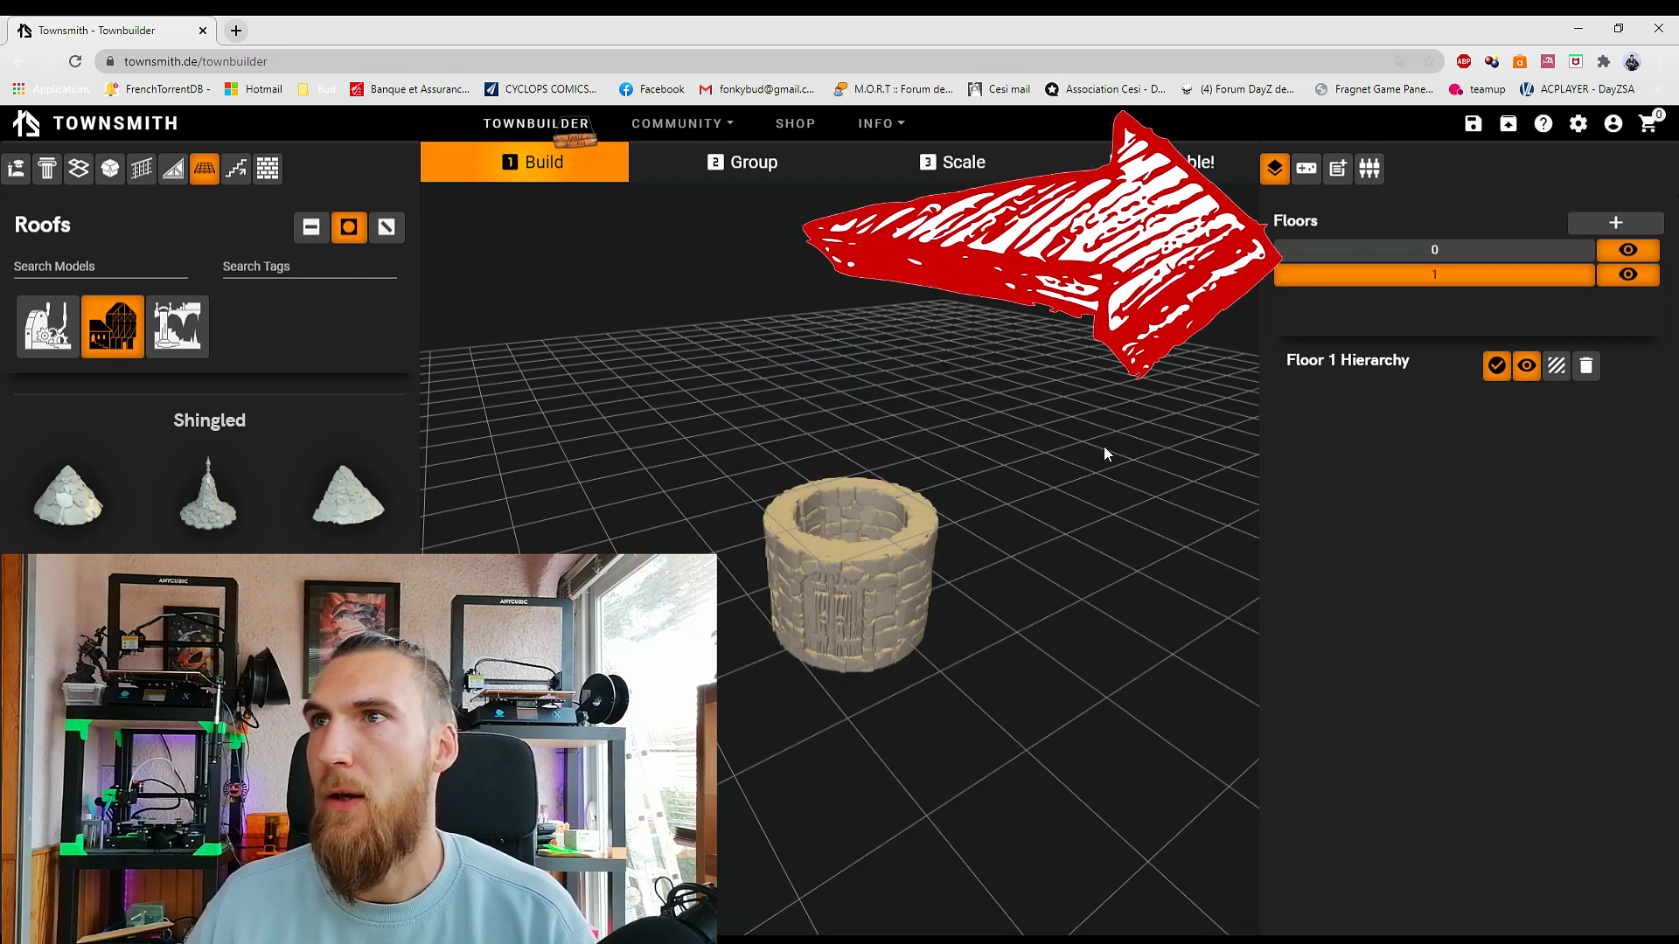
{"action": "left_click", "coordinate": [1378, 252]}
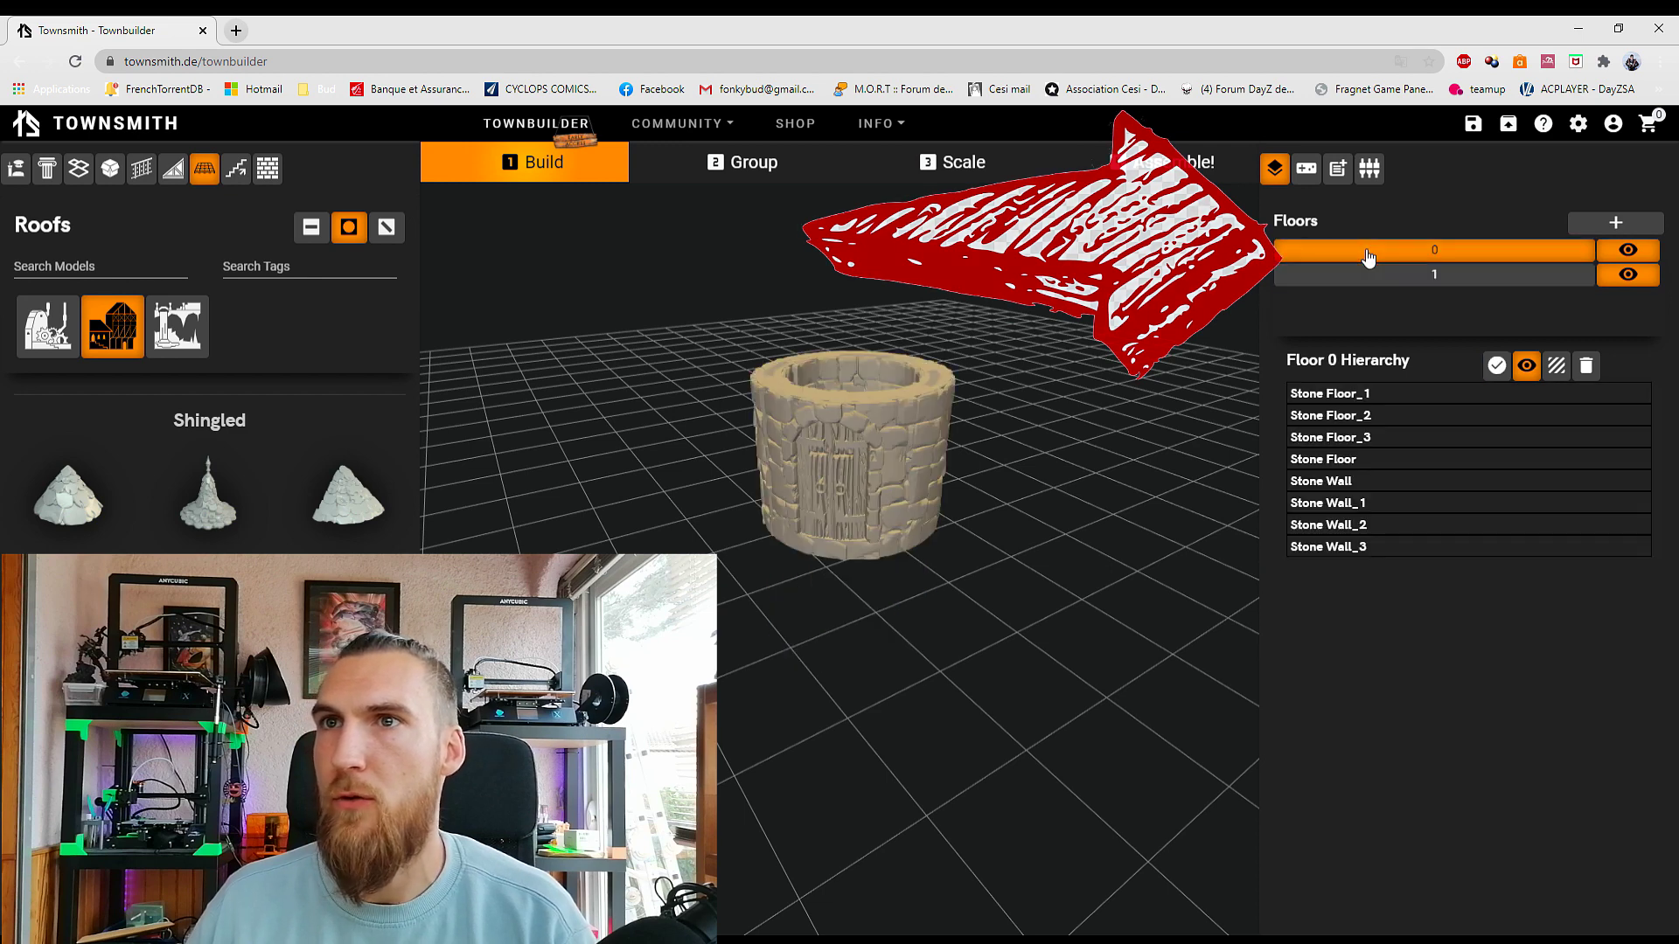
{"action": "left_click", "coordinate": [1372, 280]}
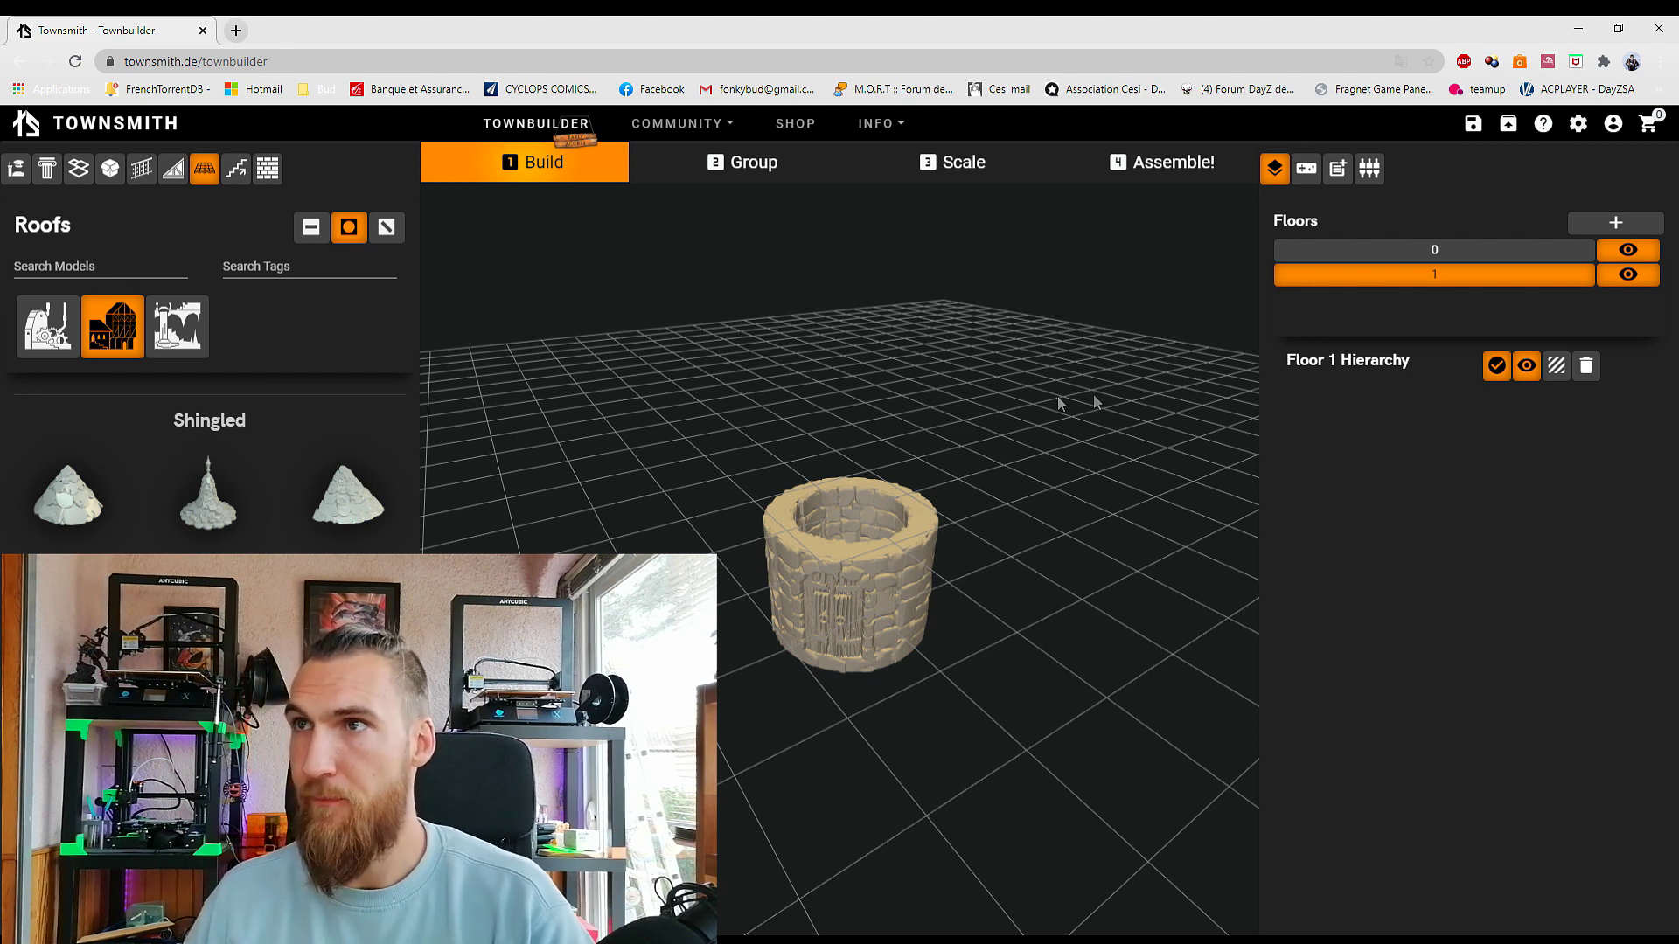
Step: Place the Wizard Roof Small on floor 1, centred on top of the round stone ring
{"action": "left_click", "coordinate": [226, 508]}
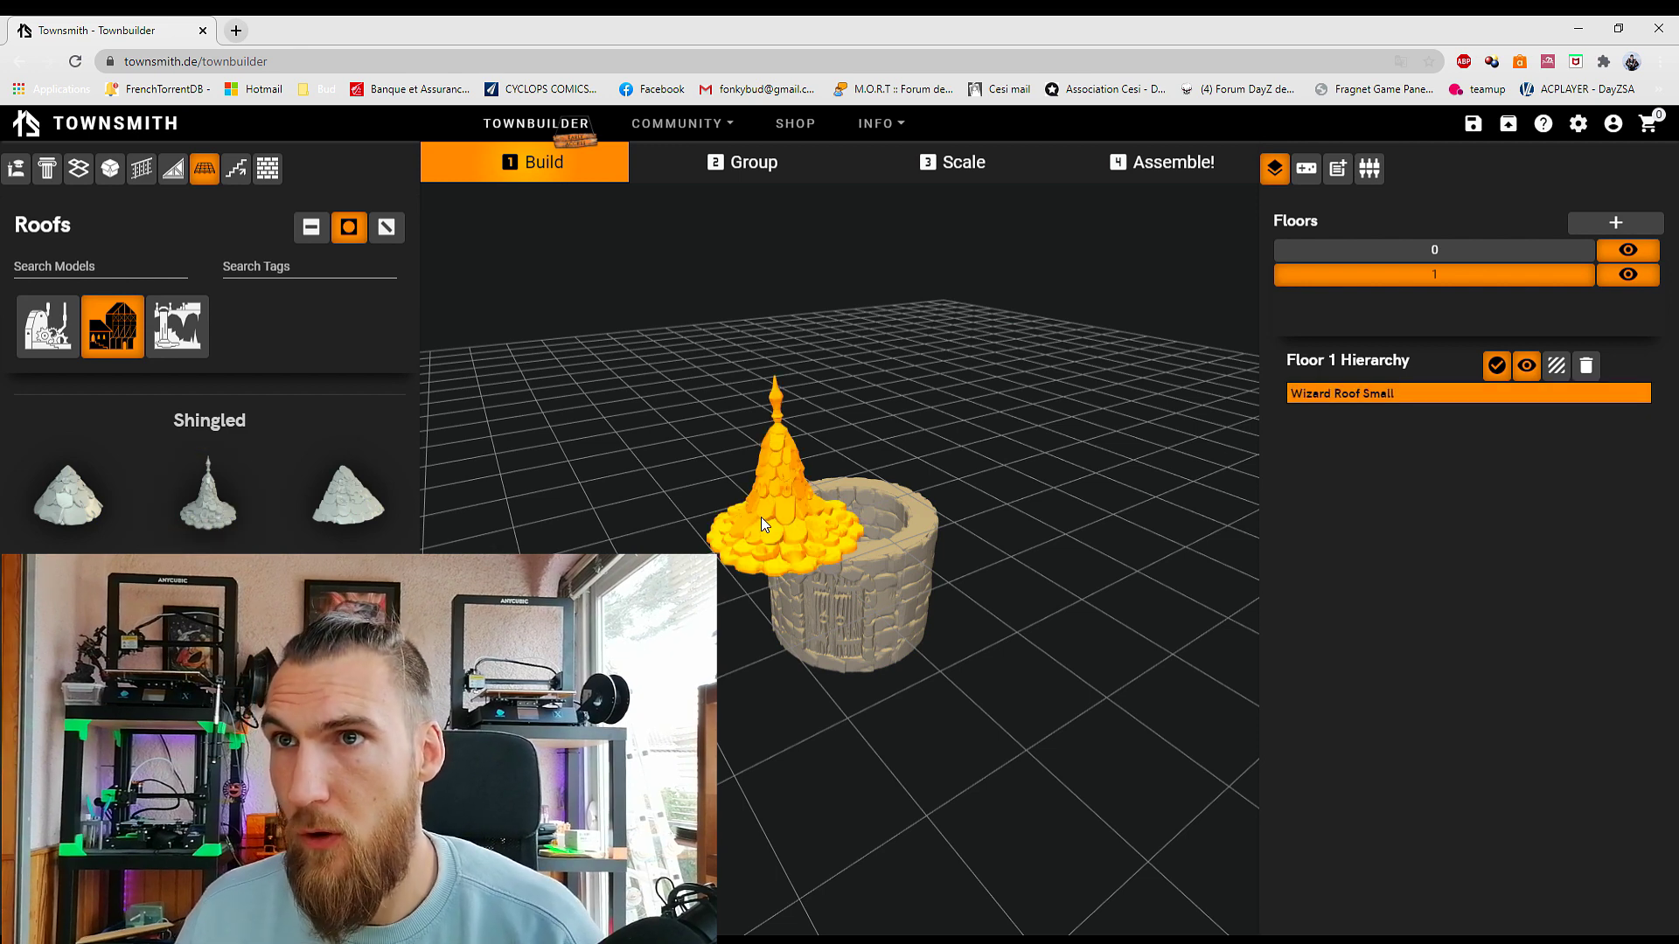
{"action": "left_click", "coordinate": [816, 507]}
{"action": "left_click_drag", "start_coordinate": [1074, 375], "coordinate": [1057, 401]}
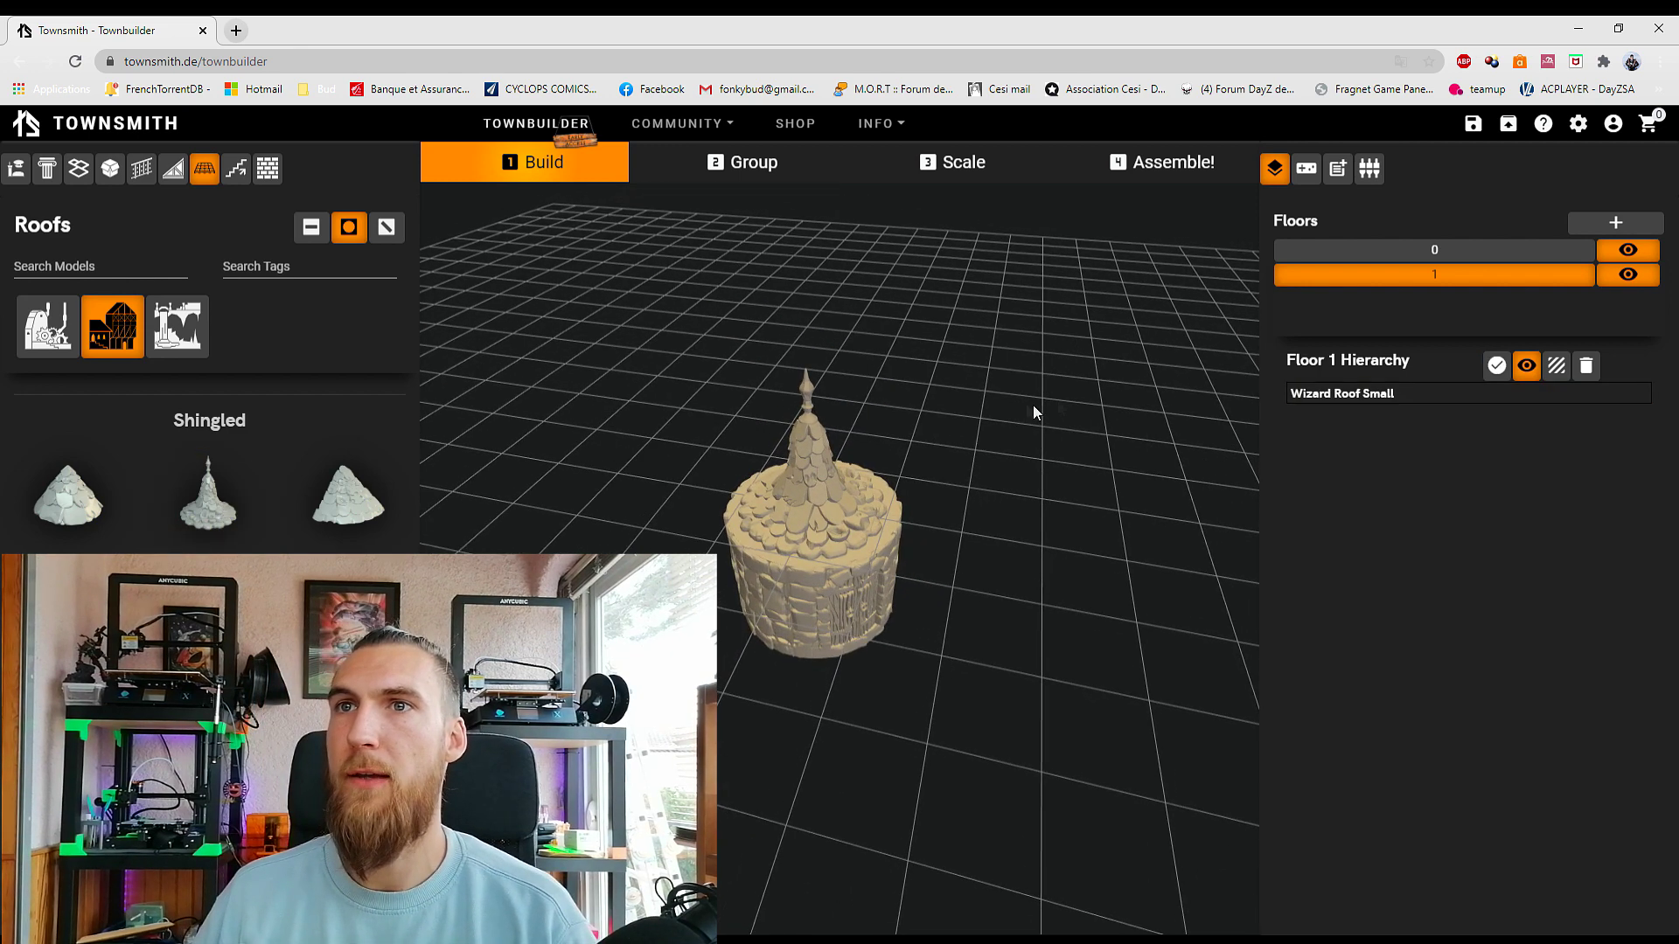
{"action": "scroll", "coordinate": [979, 350], "scroll_direction": "up", "scroll_amount": 5}
{"action": "left_click_drag", "start_coordinate": [995, 322], "coordinate": [889, 355]}
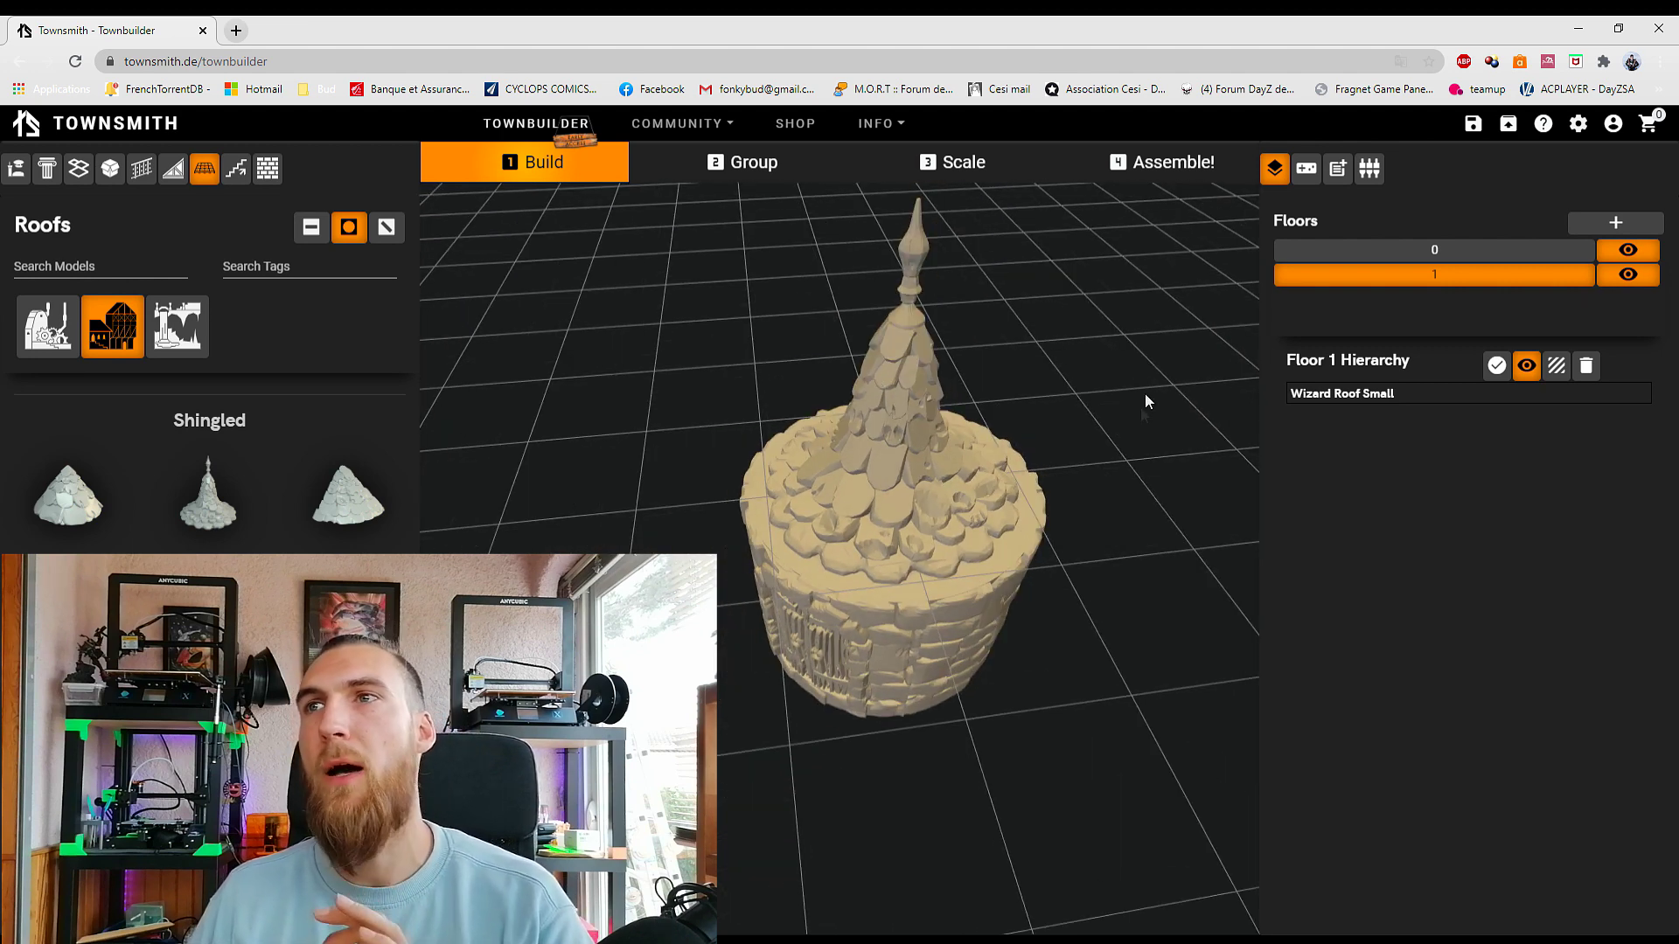
Step: Select the tower's roof and examine its Perfectionist Controls, movement options and magnet hole settings
{"action": "left_click", "coordinate": [836, 534]}
{"action": "left_click_drag", "start_coordinate": [1023, 404], "coordinate": [956, 400]}
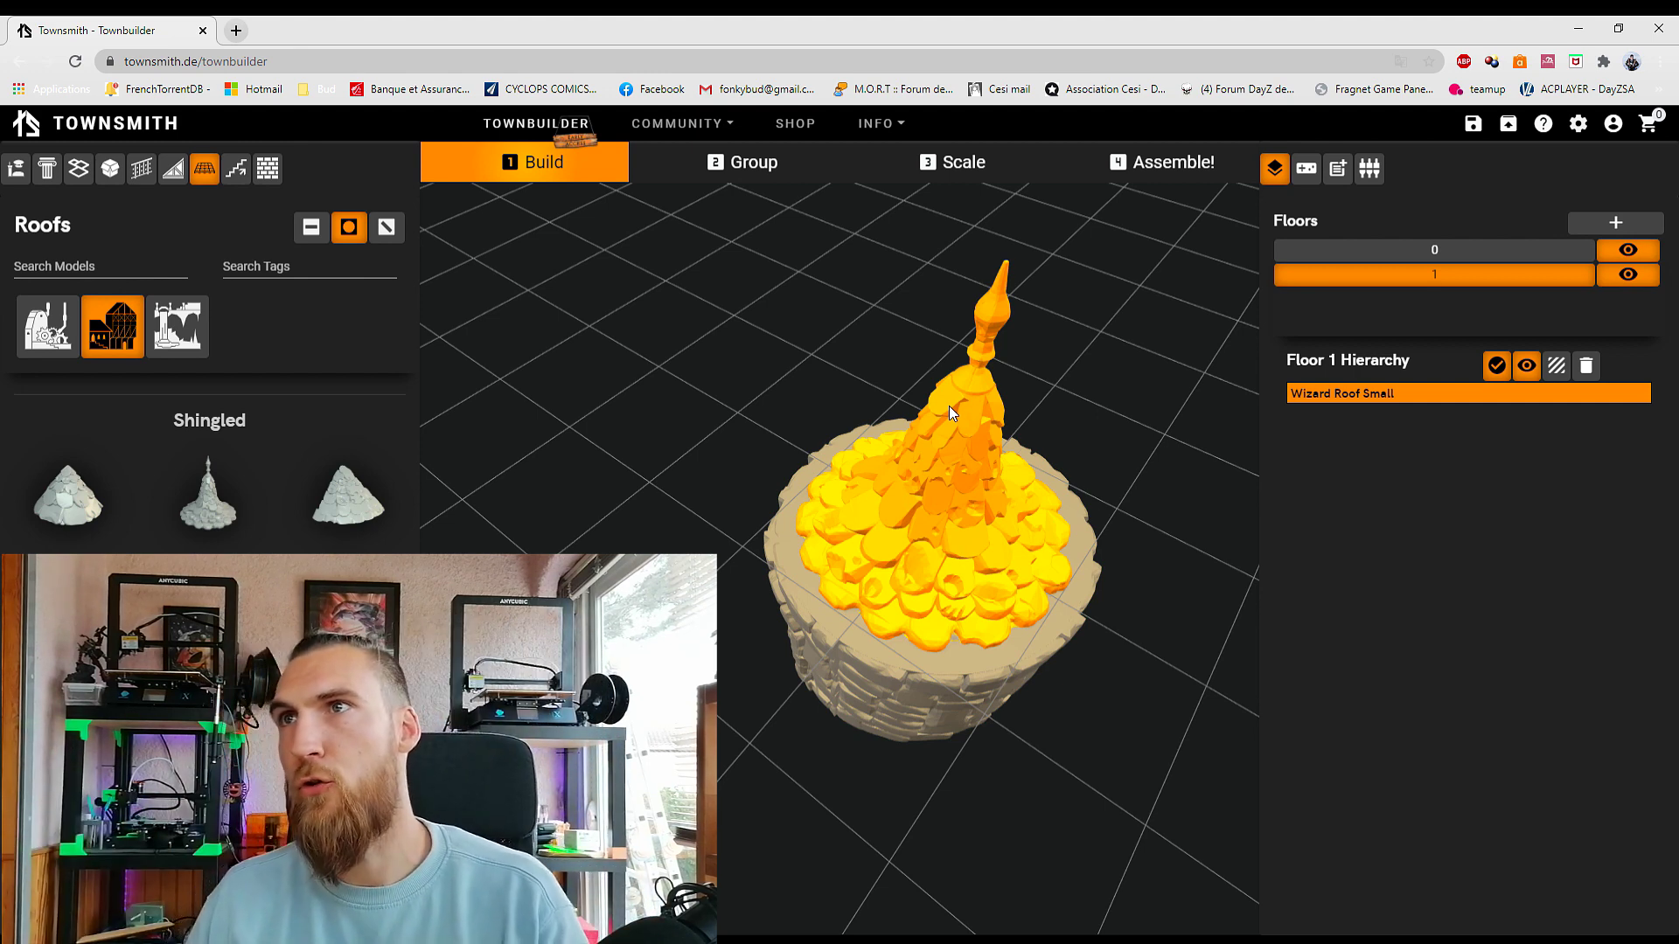
{"action": "left_click", "coordinate": [1306, 168]}
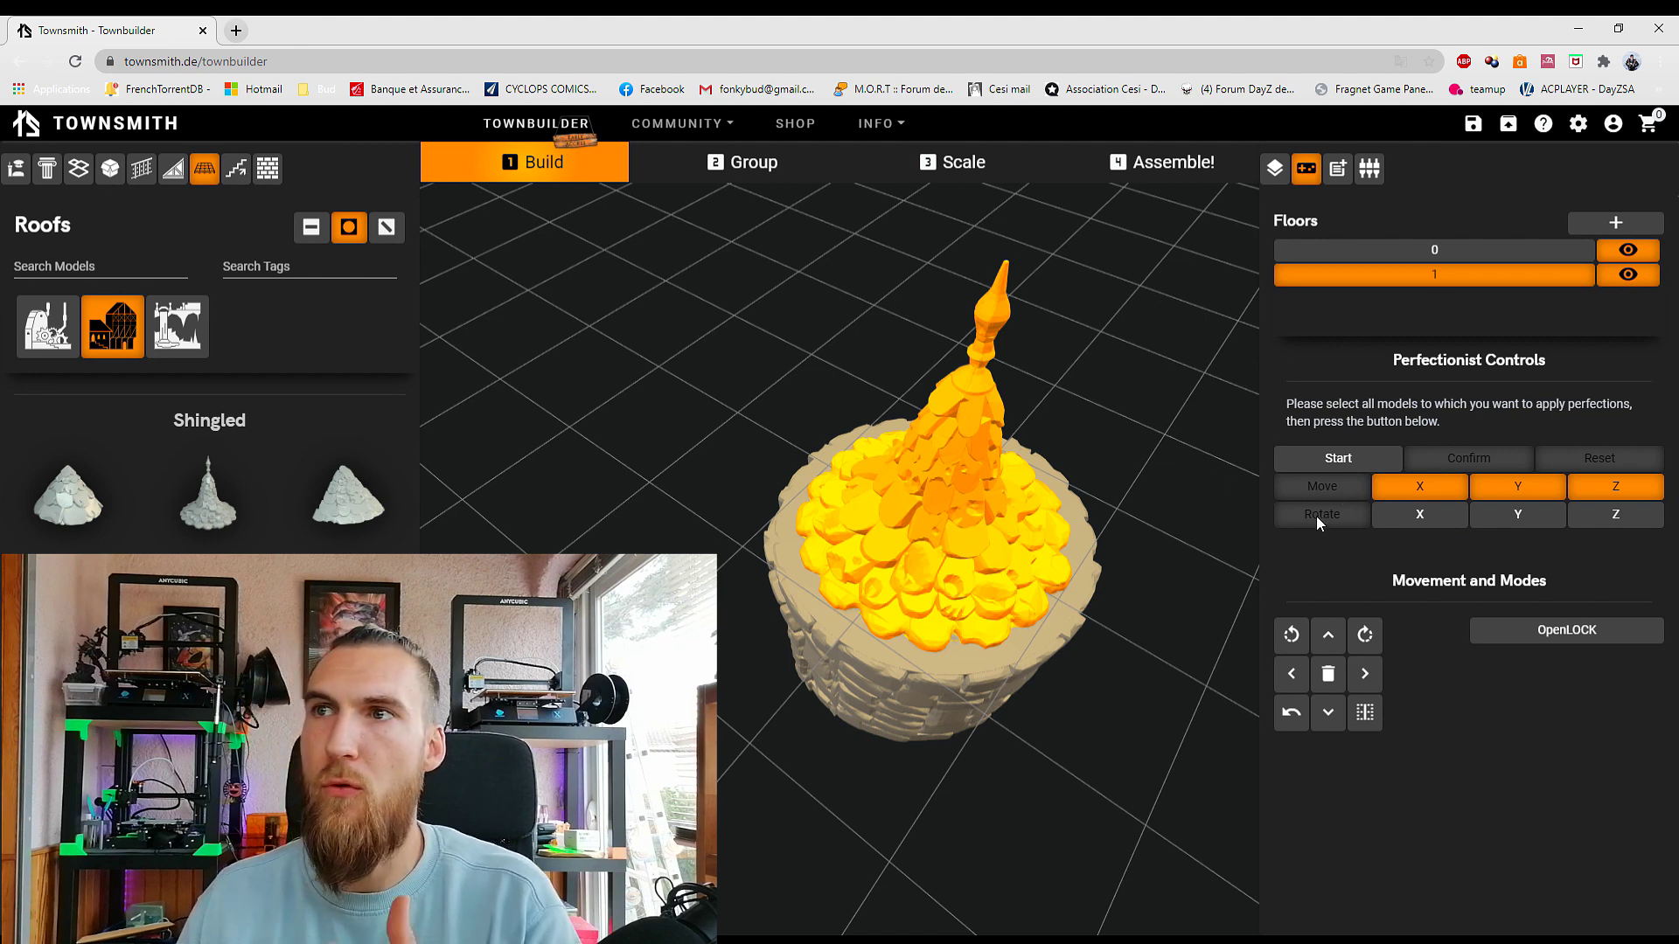
{"action": "left_click", "coordinate": [1360, 180]}
{"action": "left_click", "coordinate": [1371, 182]}
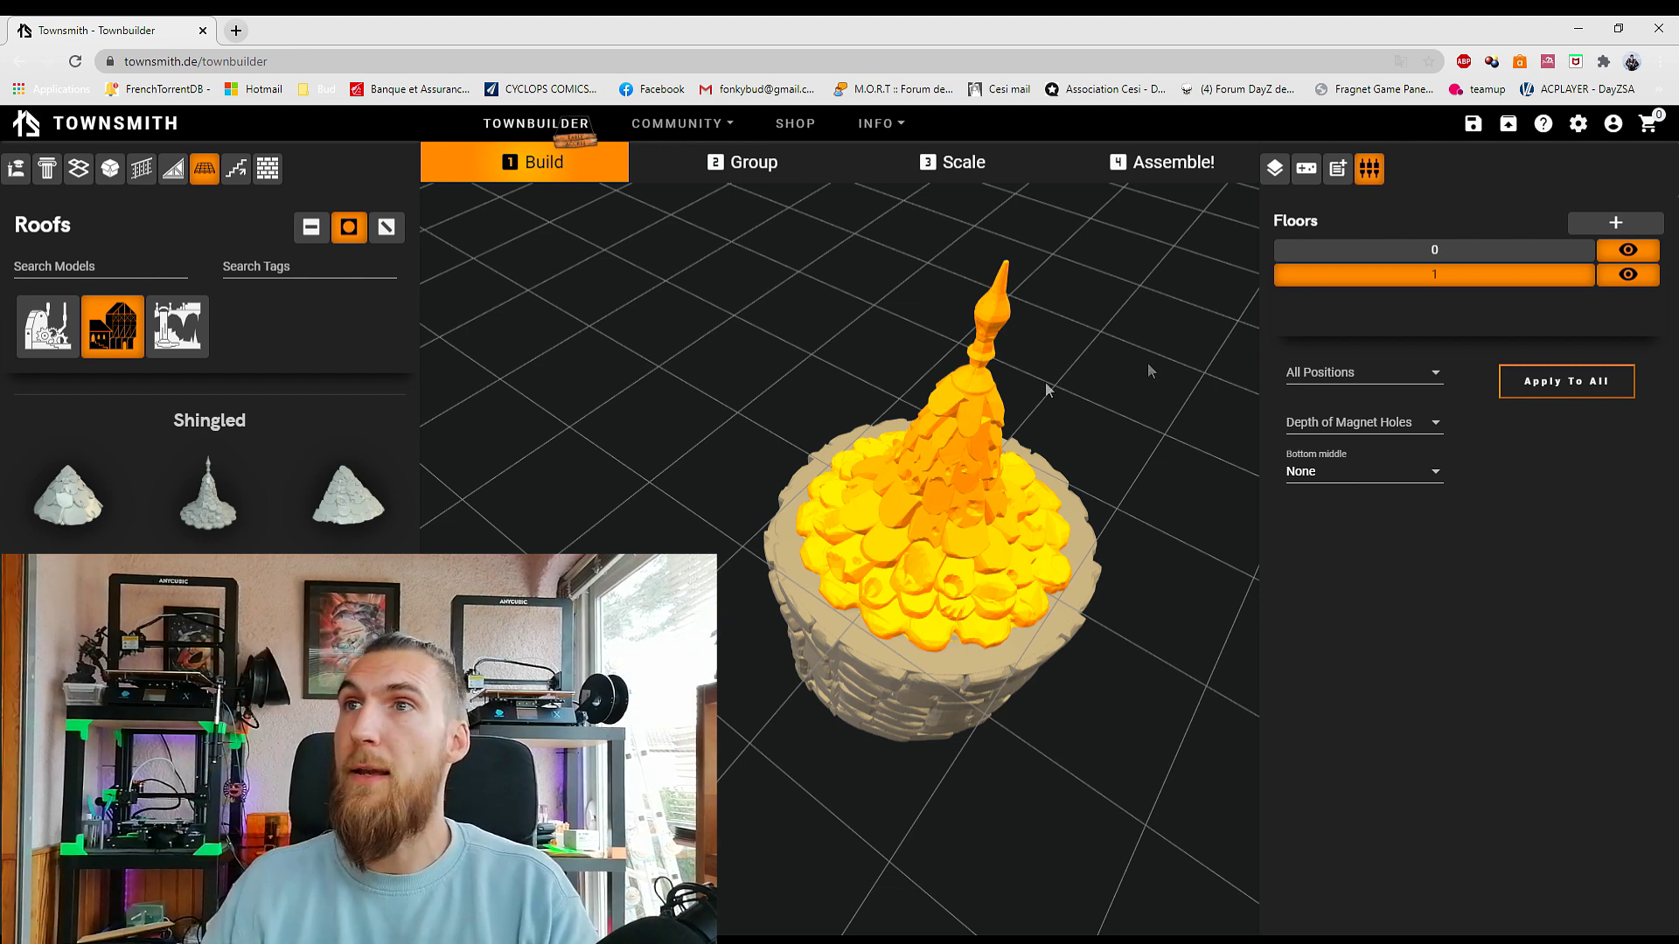
Step: Make floor 0 active and show its hierarchy with the whole tower in view
{"action": "left_click", "coordinate": [1378, 277]}
{"action": "left_click", "coordinate": [1275, 168]}
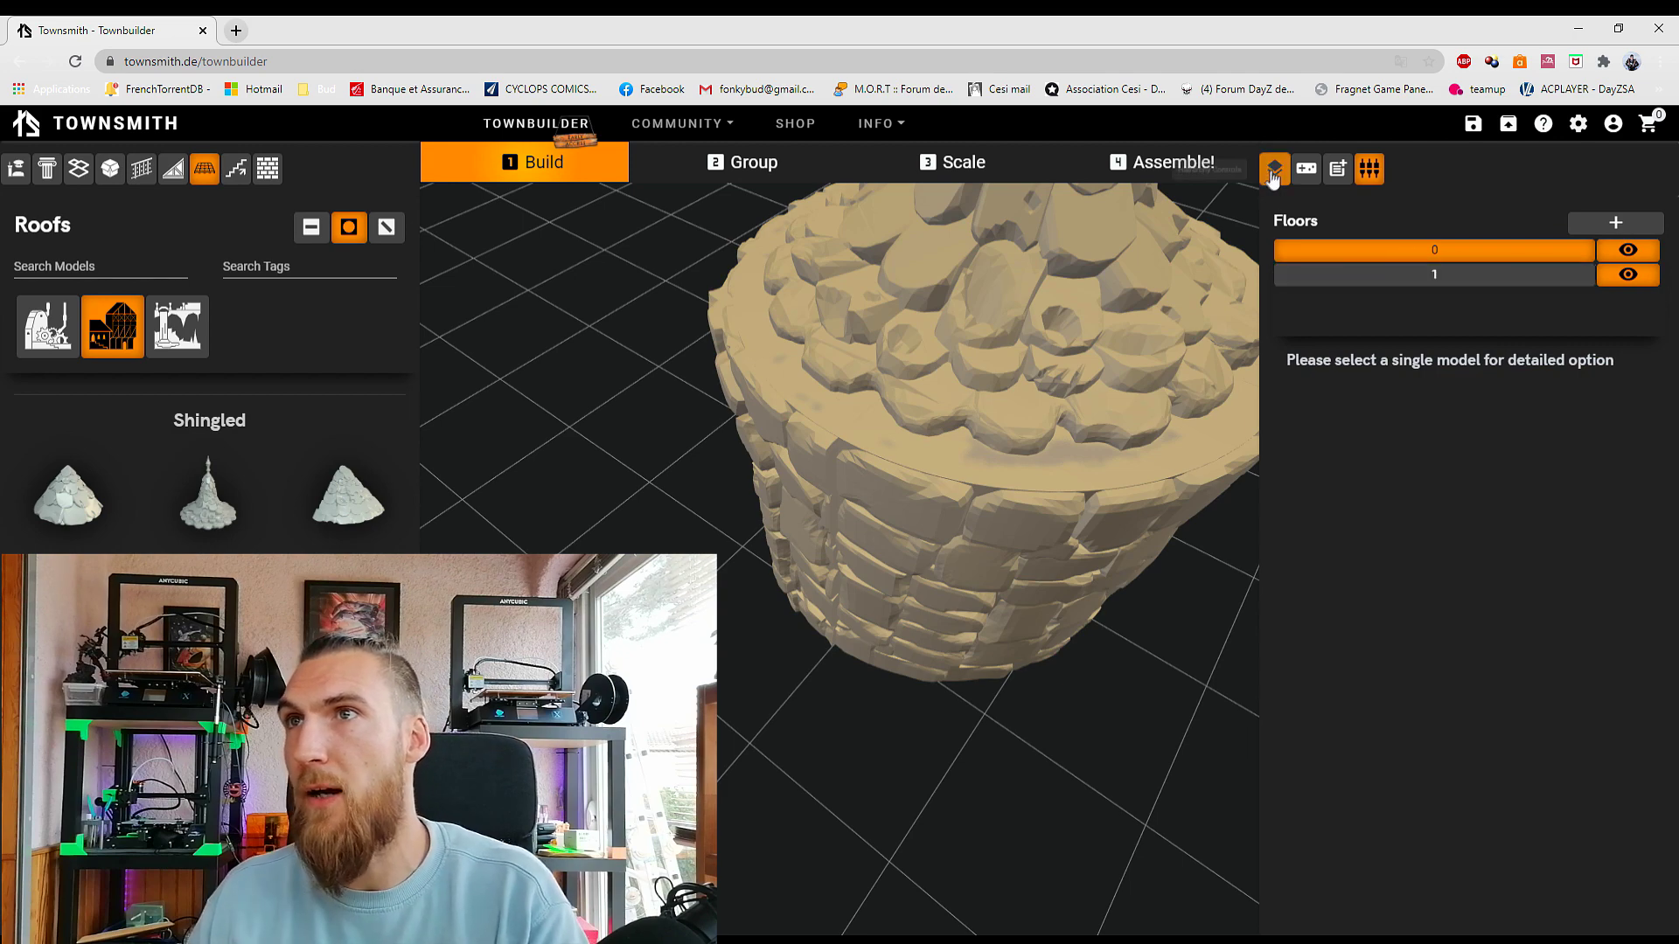
{"action": "left_click_drag", "start_coordinate": [1012, 779], "coordinate": [1006, 613]}
{"action": "scroll", "coordinate": [1015, 585], "scroll_direction": "down", "scroll_amount": 10}
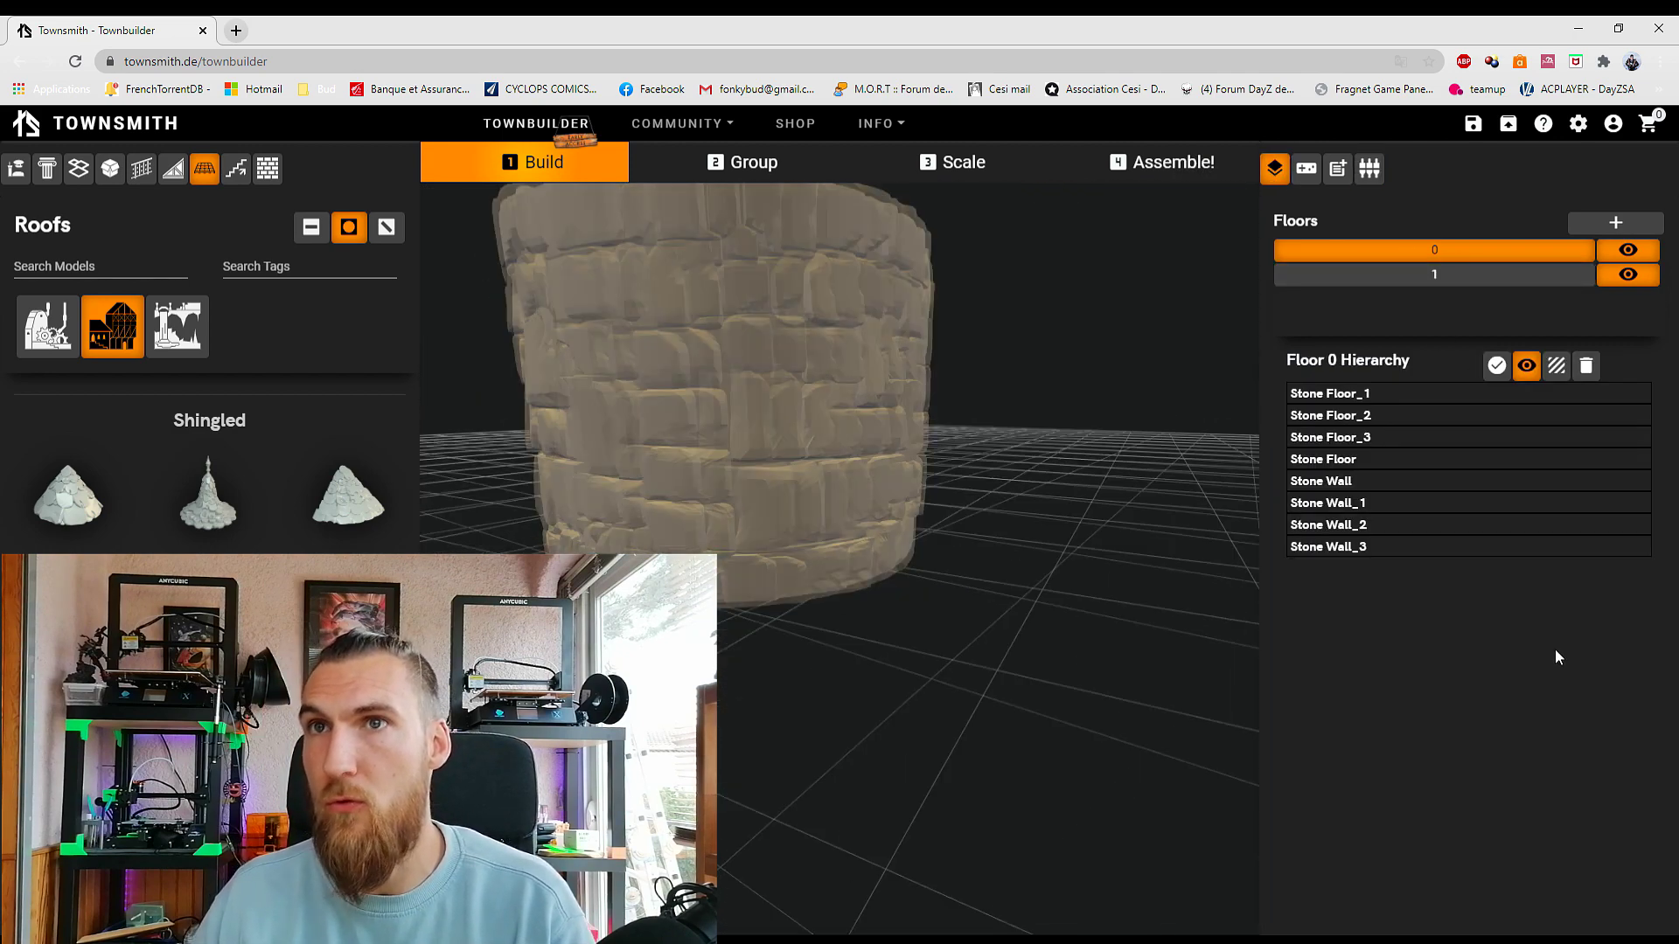
{"action": "scroll", "coordinate": [1064, 401], "scroll_direction": "up", "scroll_amount": 5}
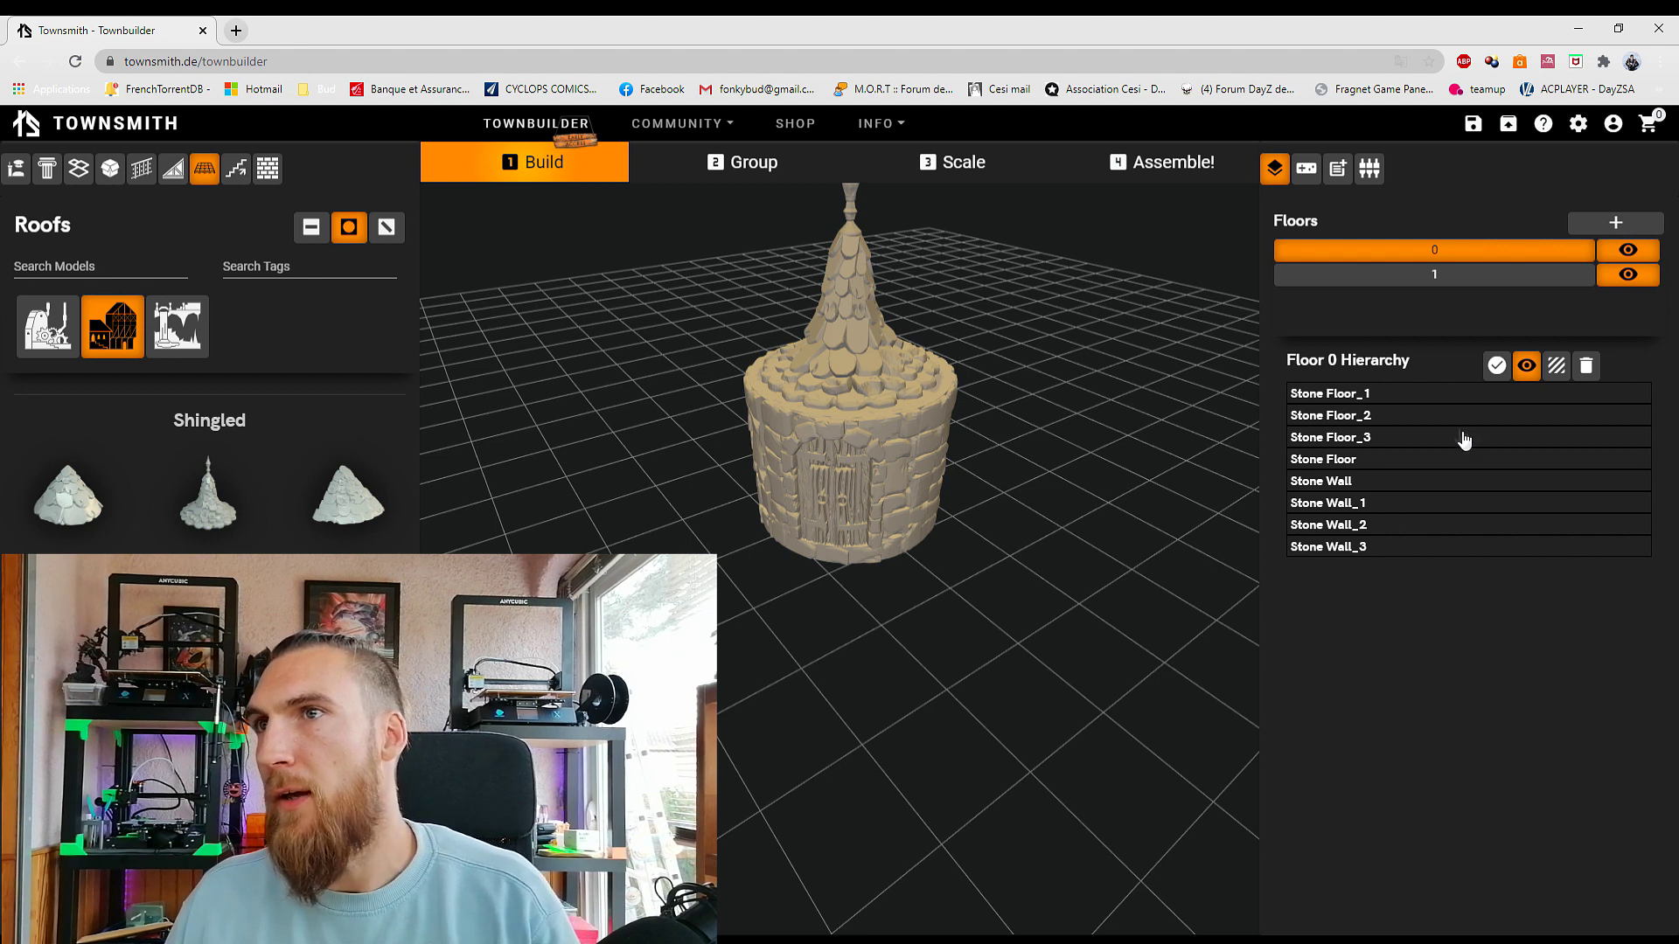
Step: Select all four Stone Floor and four Stone Wall models on floor 0 and group them in the grouping mode
{"action": "left_click", "coordinate": [1384, 395]}
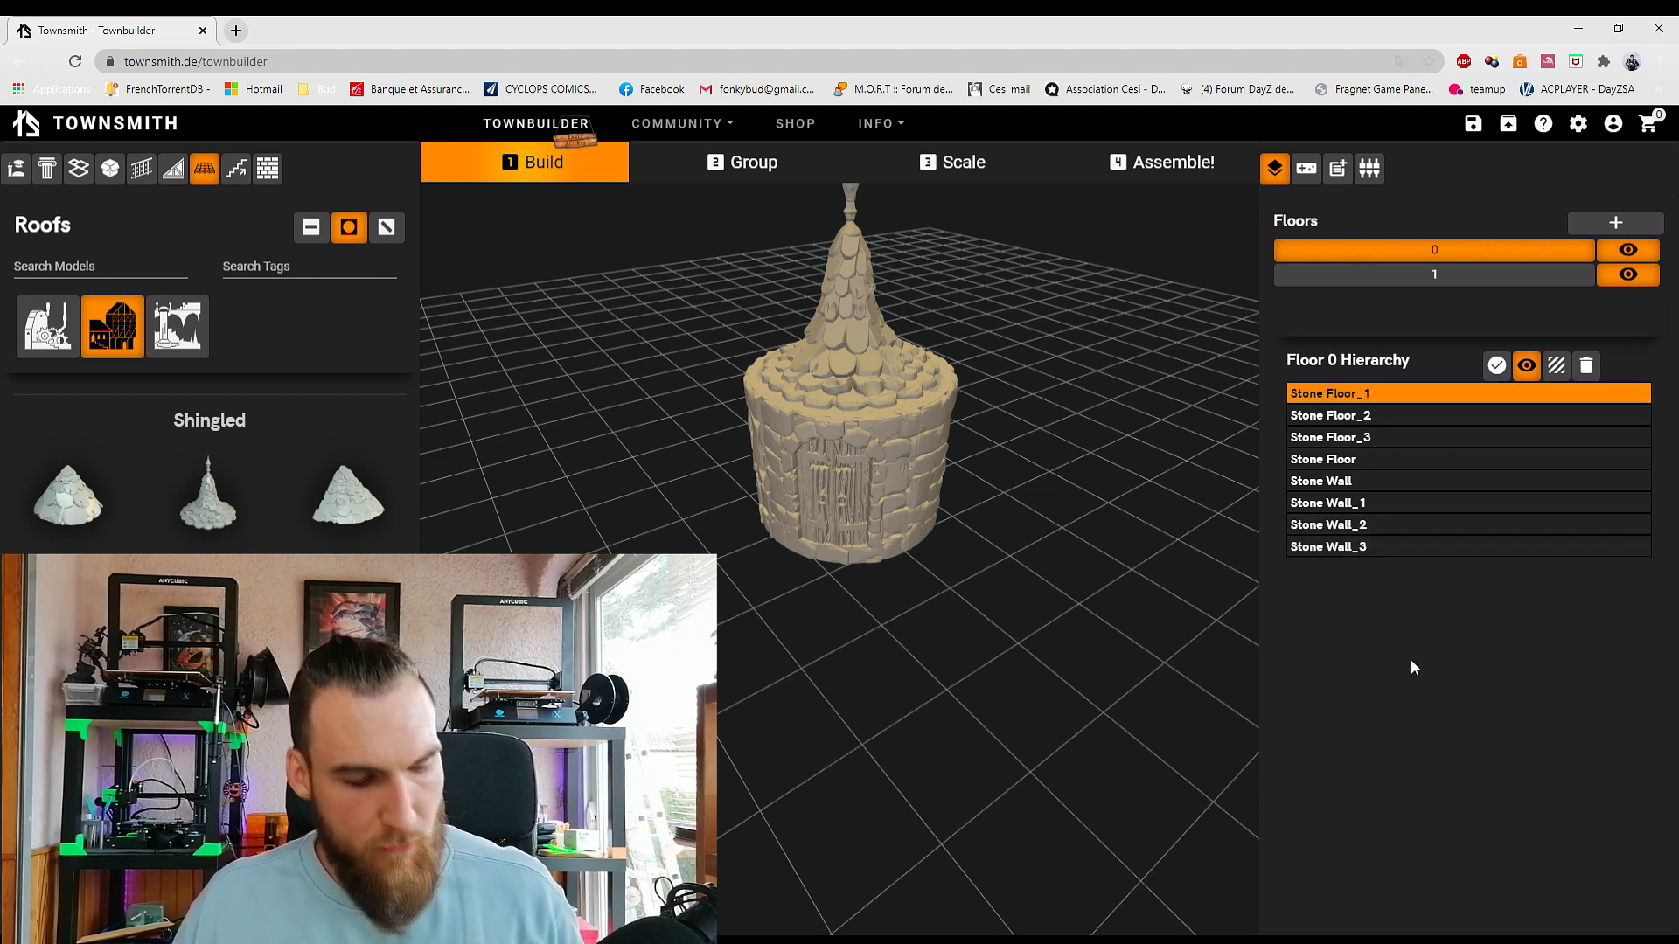
{"action": "left_click", "coordinate": [1337, 417], "text": "ctrl"}
{"action": "left_click", "coordinate": [1358, 439], "text": "ctrl"}
{"action": "left_click", "coordinate": [1360, 461], "text": "ctrl"}
{"action": "left_click", "coordinate": [1355, 482], "text": "ctrl"}
{"action": "left_click", "coordinate": [1346, 504], "text": "ctrl"}
{"action": "left_click", "coordinate": [1345, 524], "text": "ctrl"}
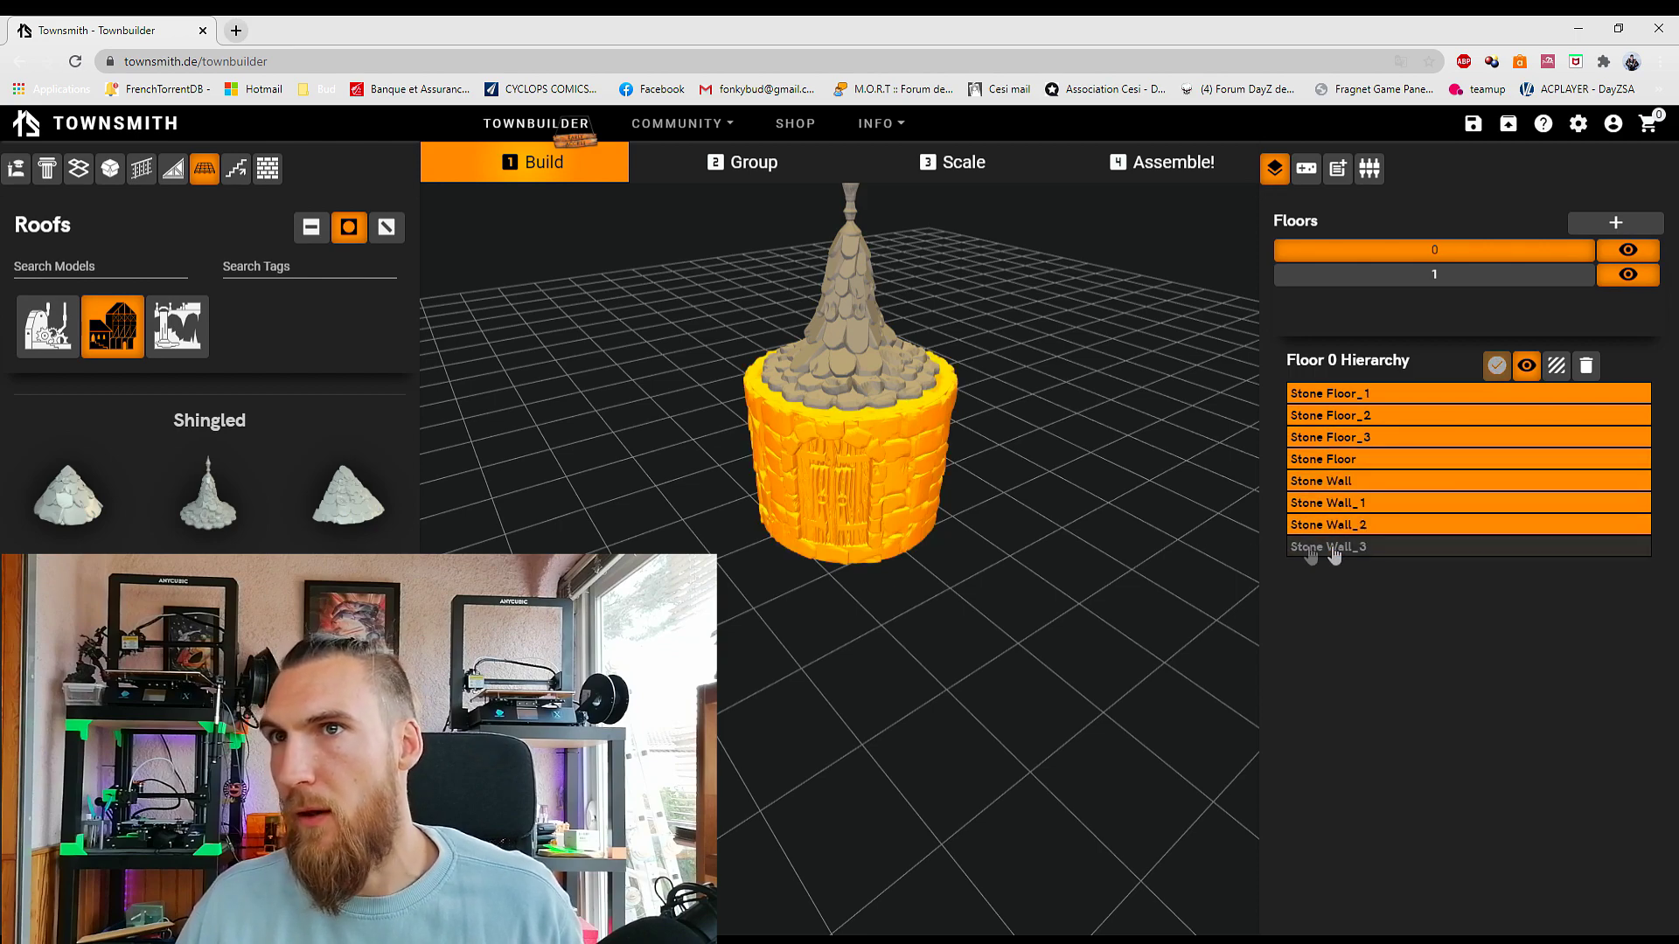
{"action": "left_click", "coordinate": [1329, 547], "text": "ctrl"}
{"action": "left_click_drag", "start_coordinate": [1058, 456], "coordinate": [1263, 448]}
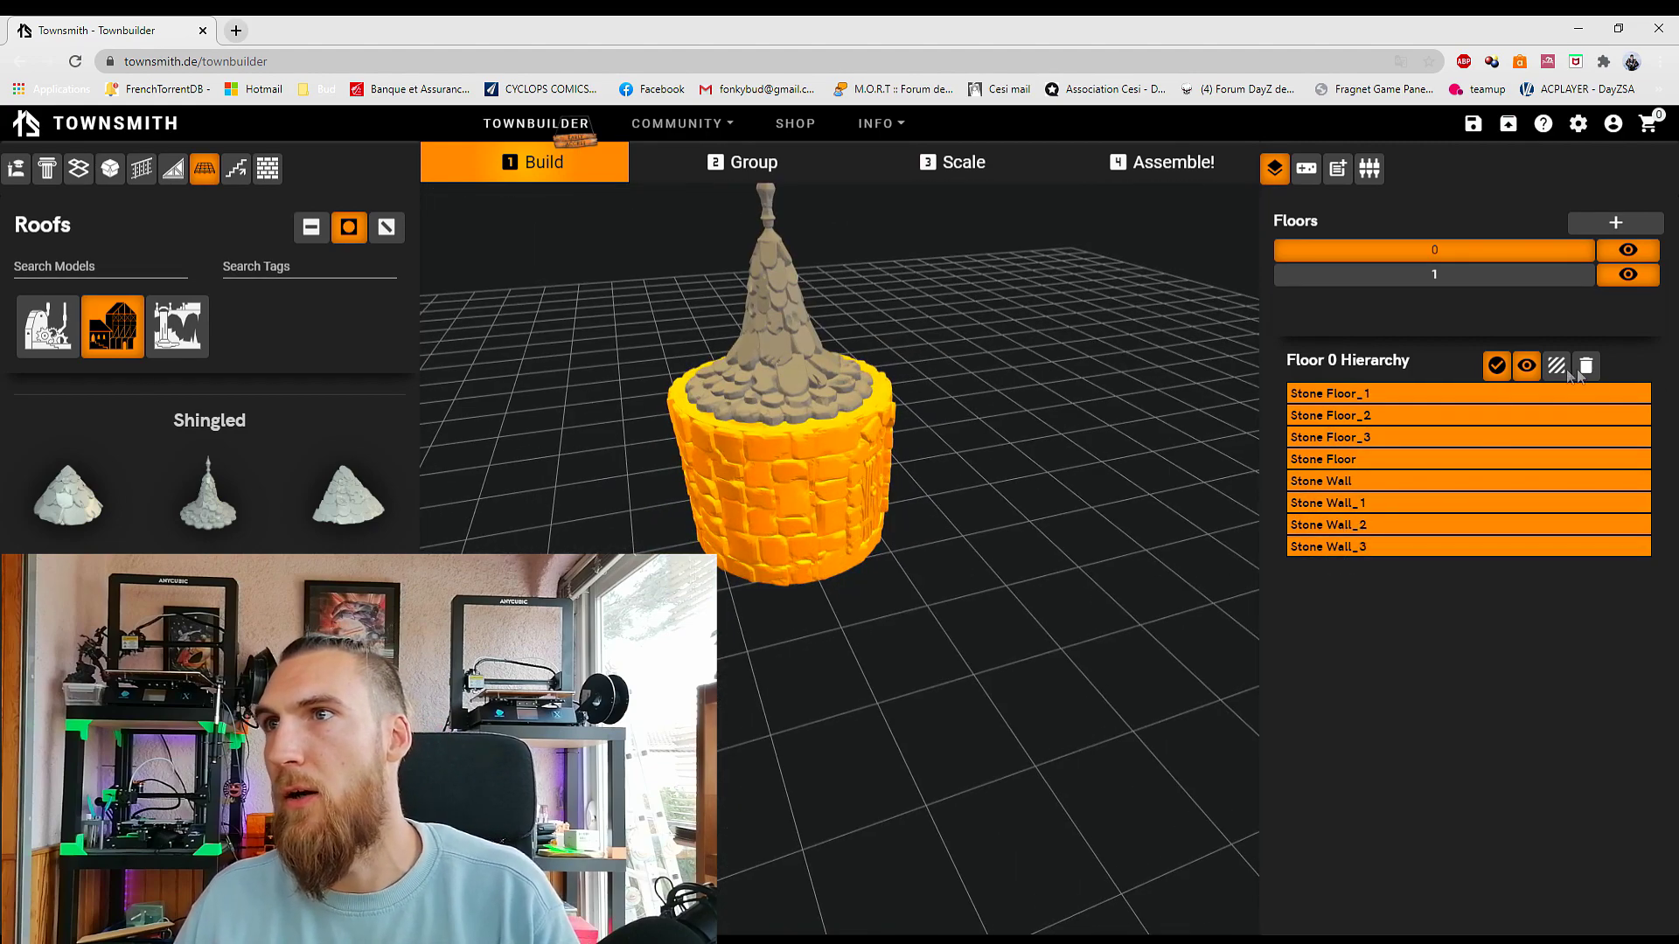
{"action": "left_click", "coordinate": [749, 166]}
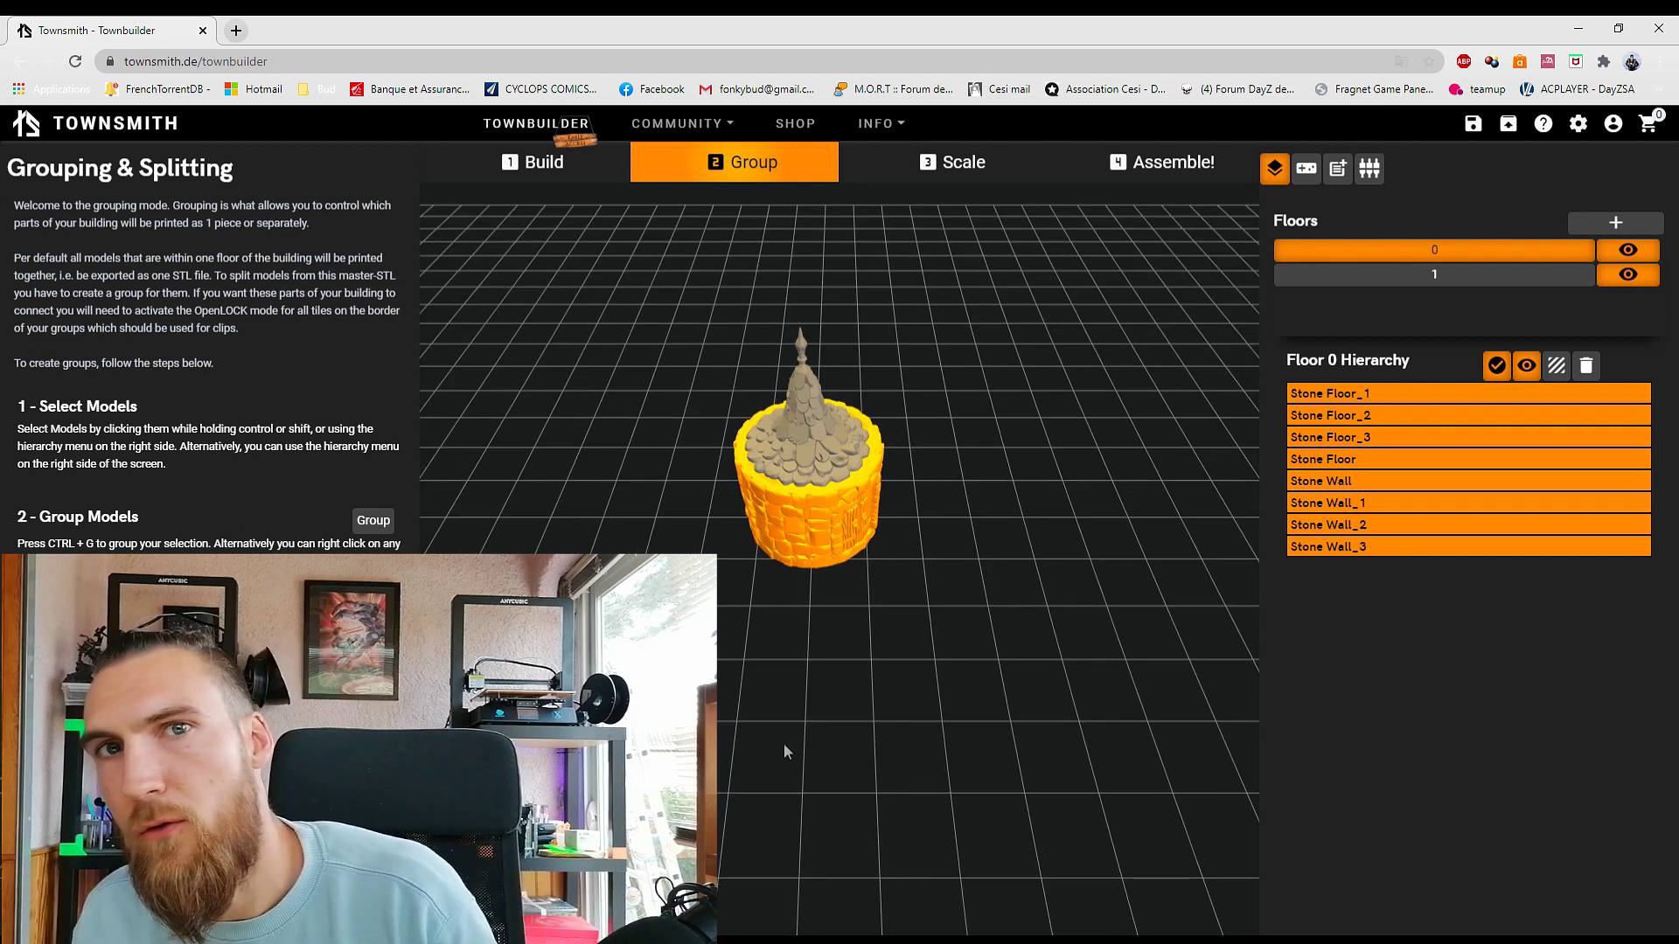
{"action": "right_click", "coordinate": [1465, 499]}
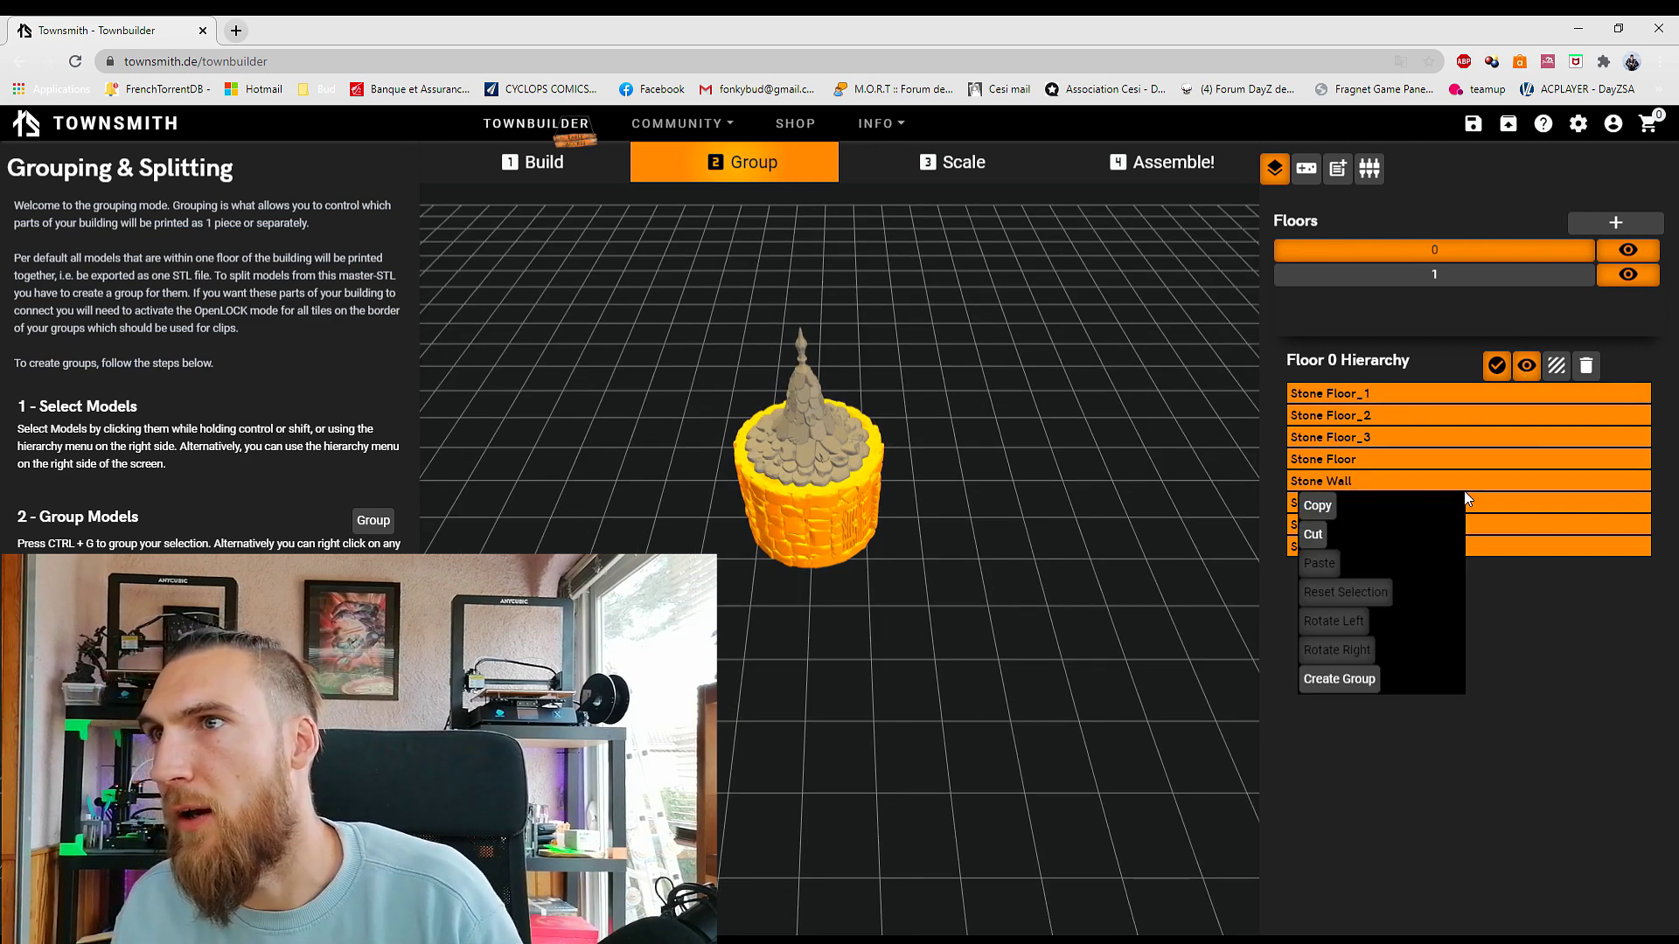
{"action": "left_click", "coordinate": [1337, 679]}
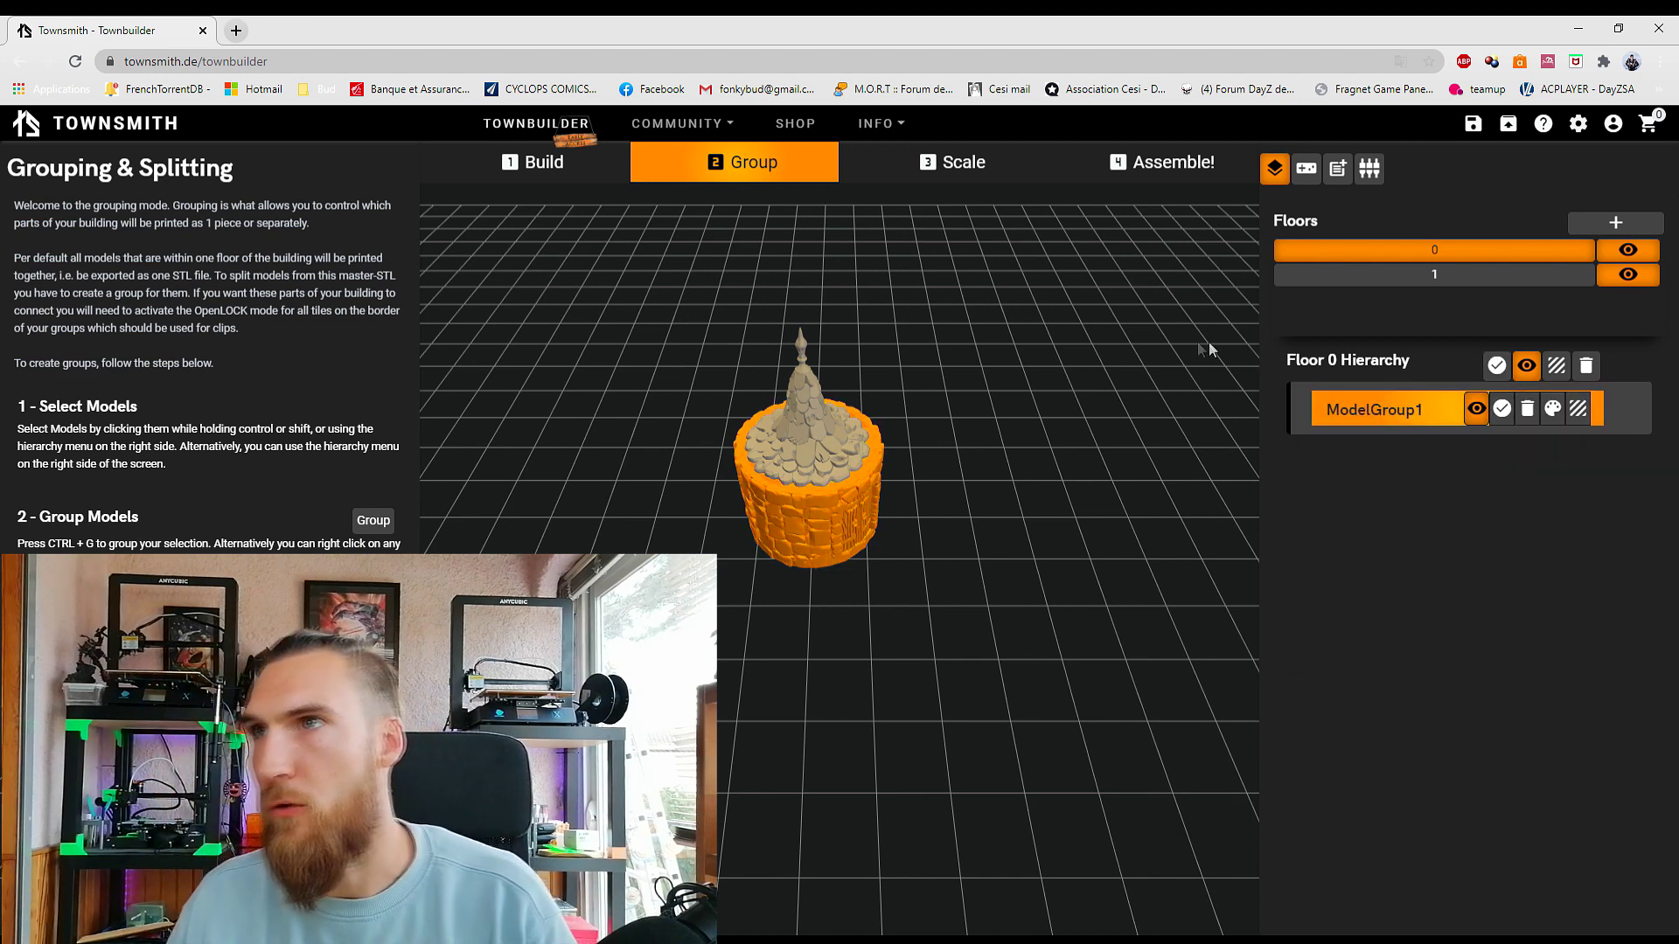
Step: Make floor 1 active and create a separate group from the Wizard Roof Small
{"action": "left_click", "coordinate": [1322, 274]}
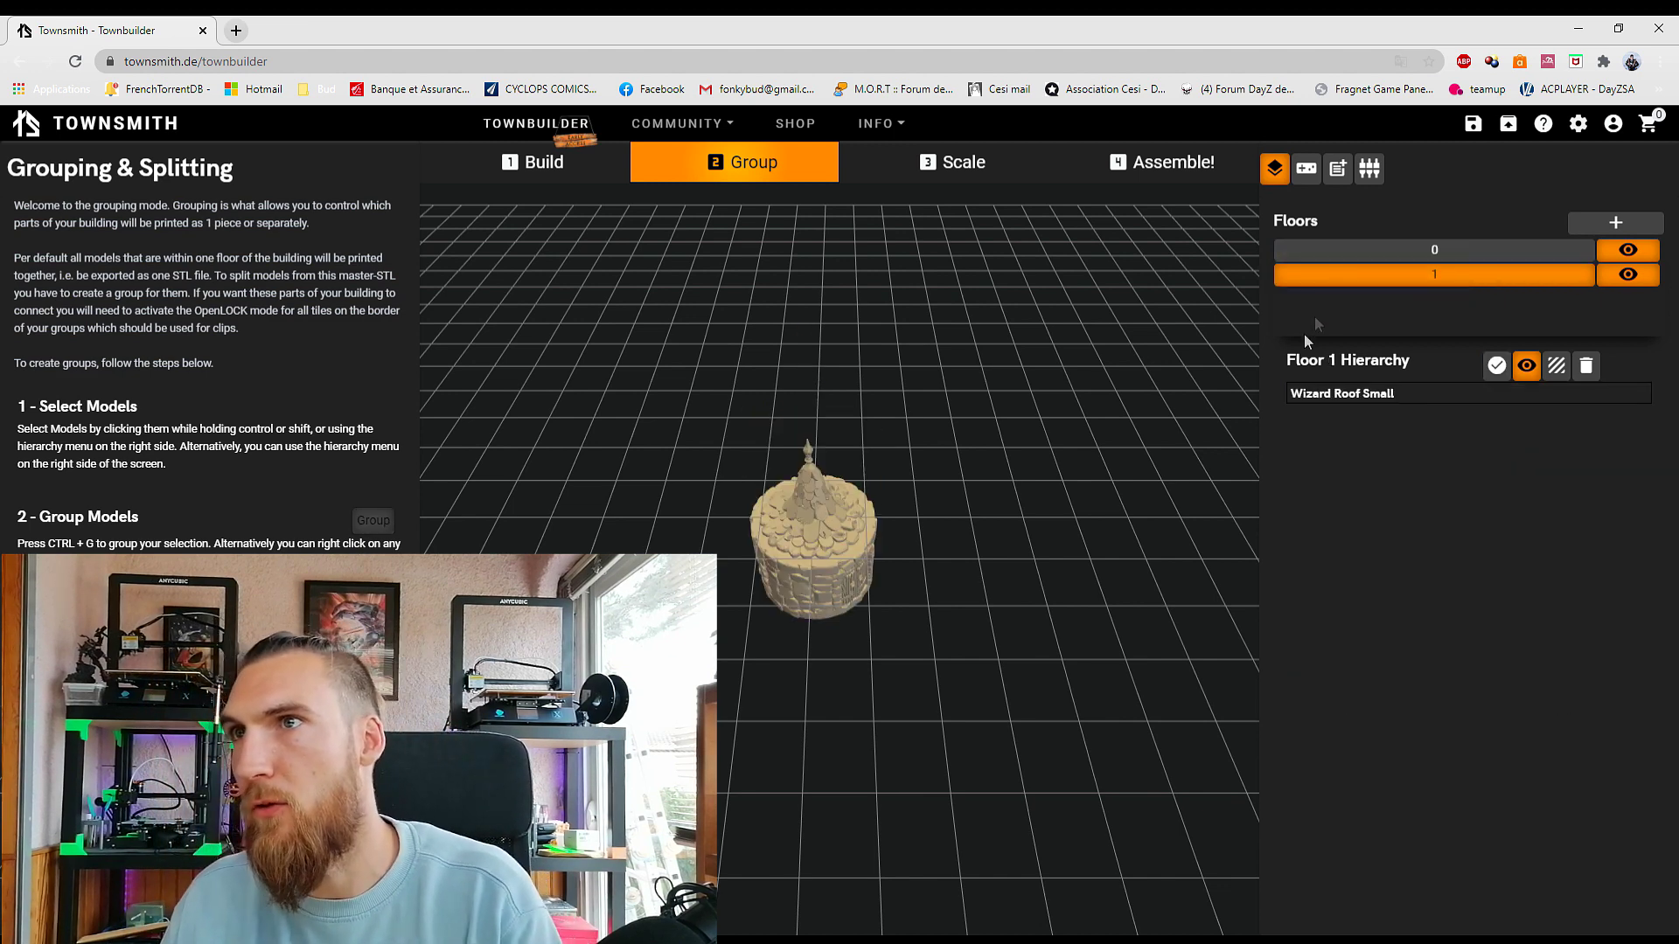
{"action": "right_click", "coordinate": [1324, 395]}
{"action": "left_click", "coordinate": [1191, 582]}
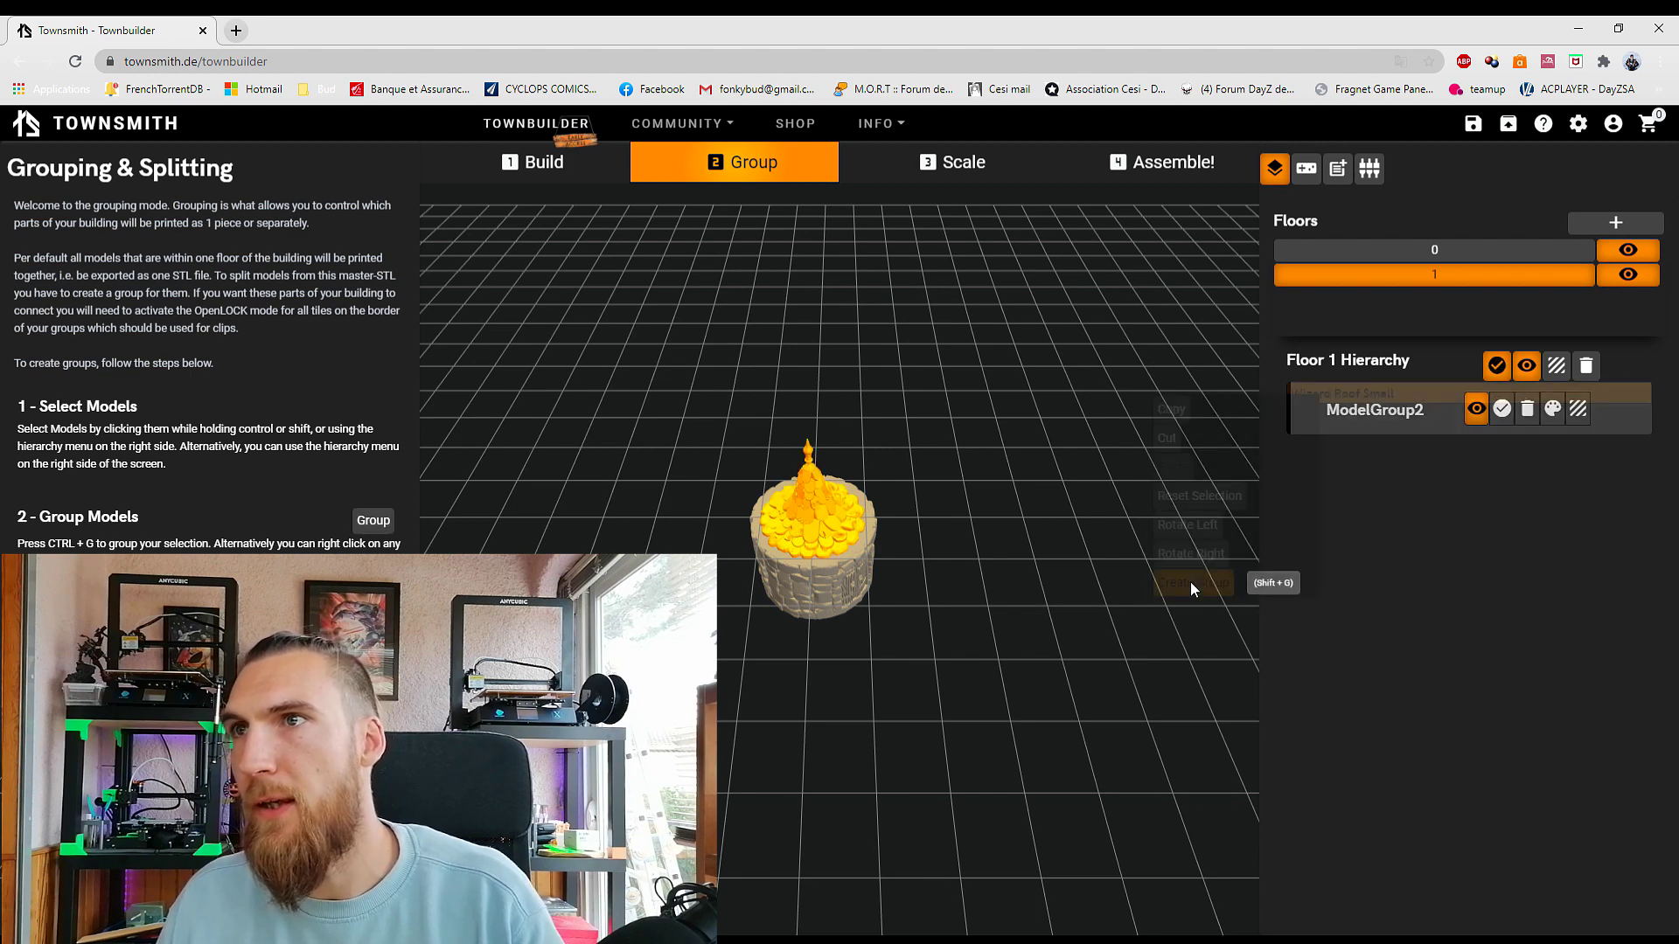
Step: Review the model groups of floor 0 and floor 1 in the hierarchy
{"action": "left_click", "coordinate": [1381, 256]}
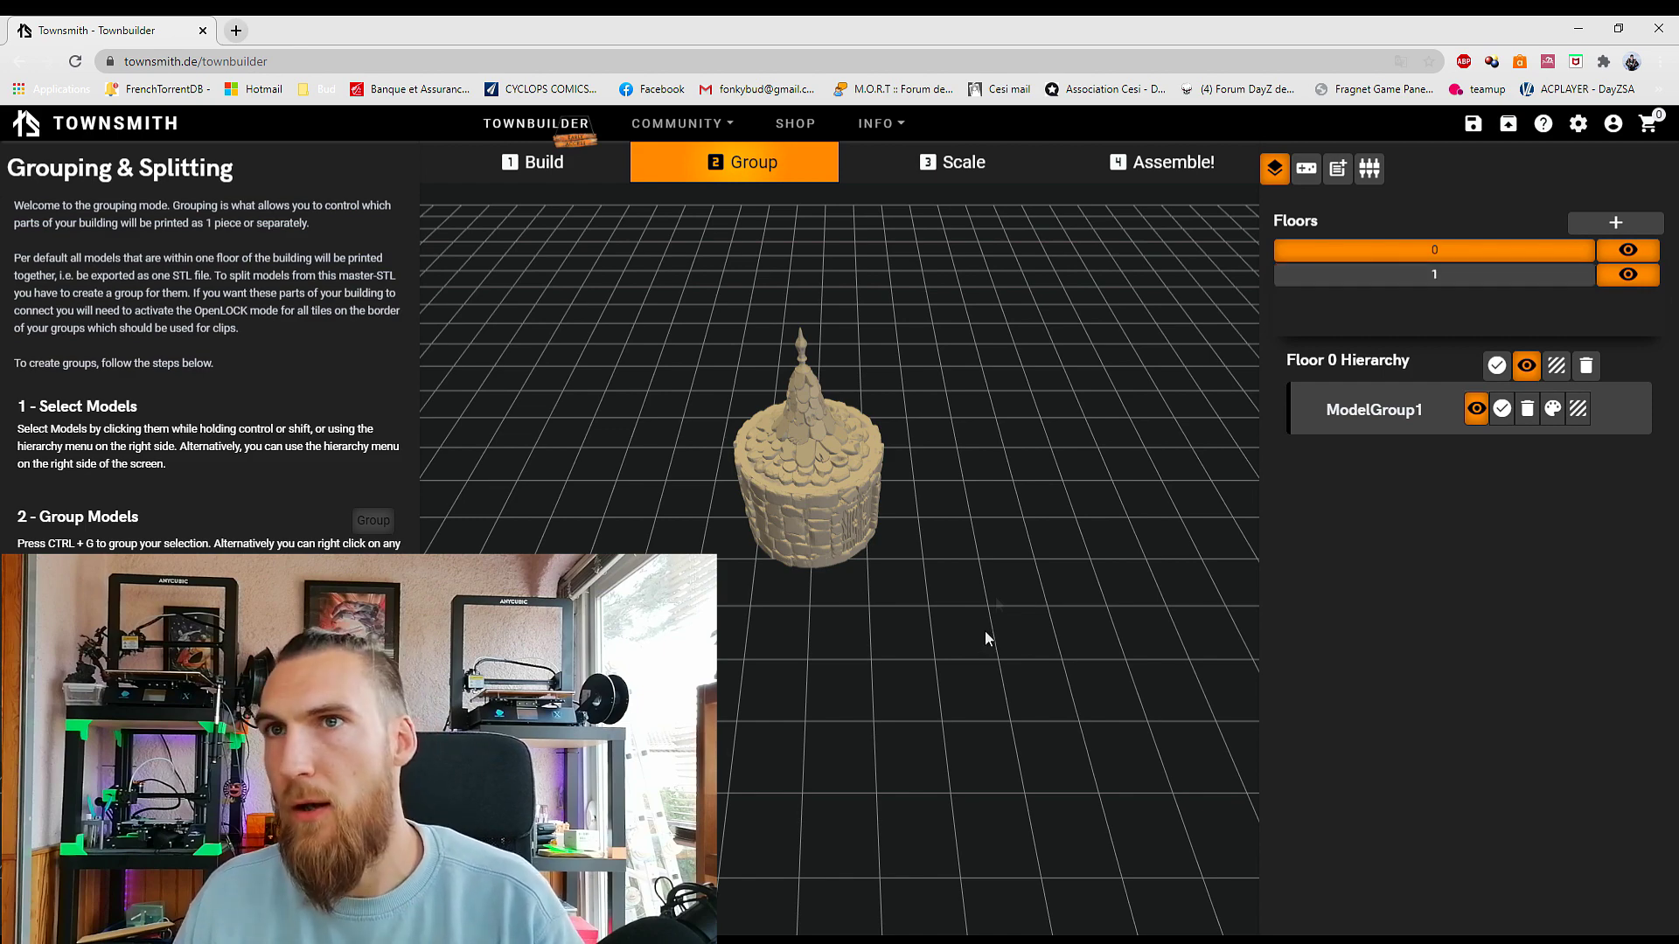
{"action": "right_click_drag", "start_coordinate": [1020, 530], "coordinate": [1024, 423]}
{"action": "left_click", "coordinate": [1361, 276]}
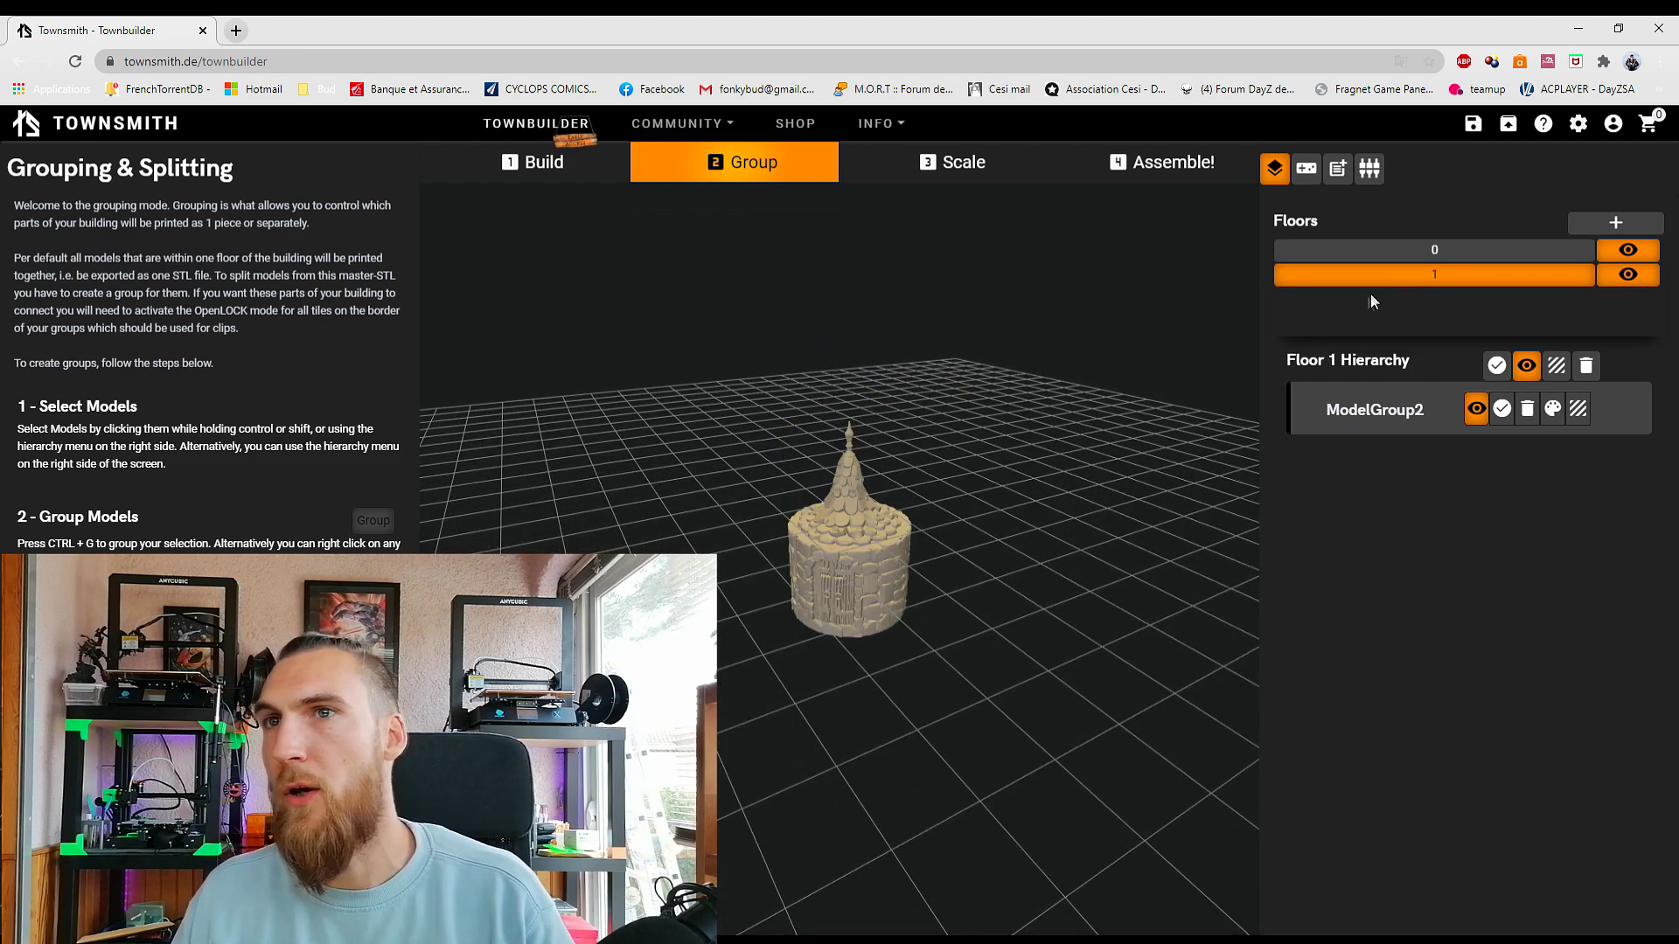
Step: Switch between floor 0 and floor 1 to compare their groups, ending on floor 0
{"action": "left_click", "coordinate": [1426, 256]}
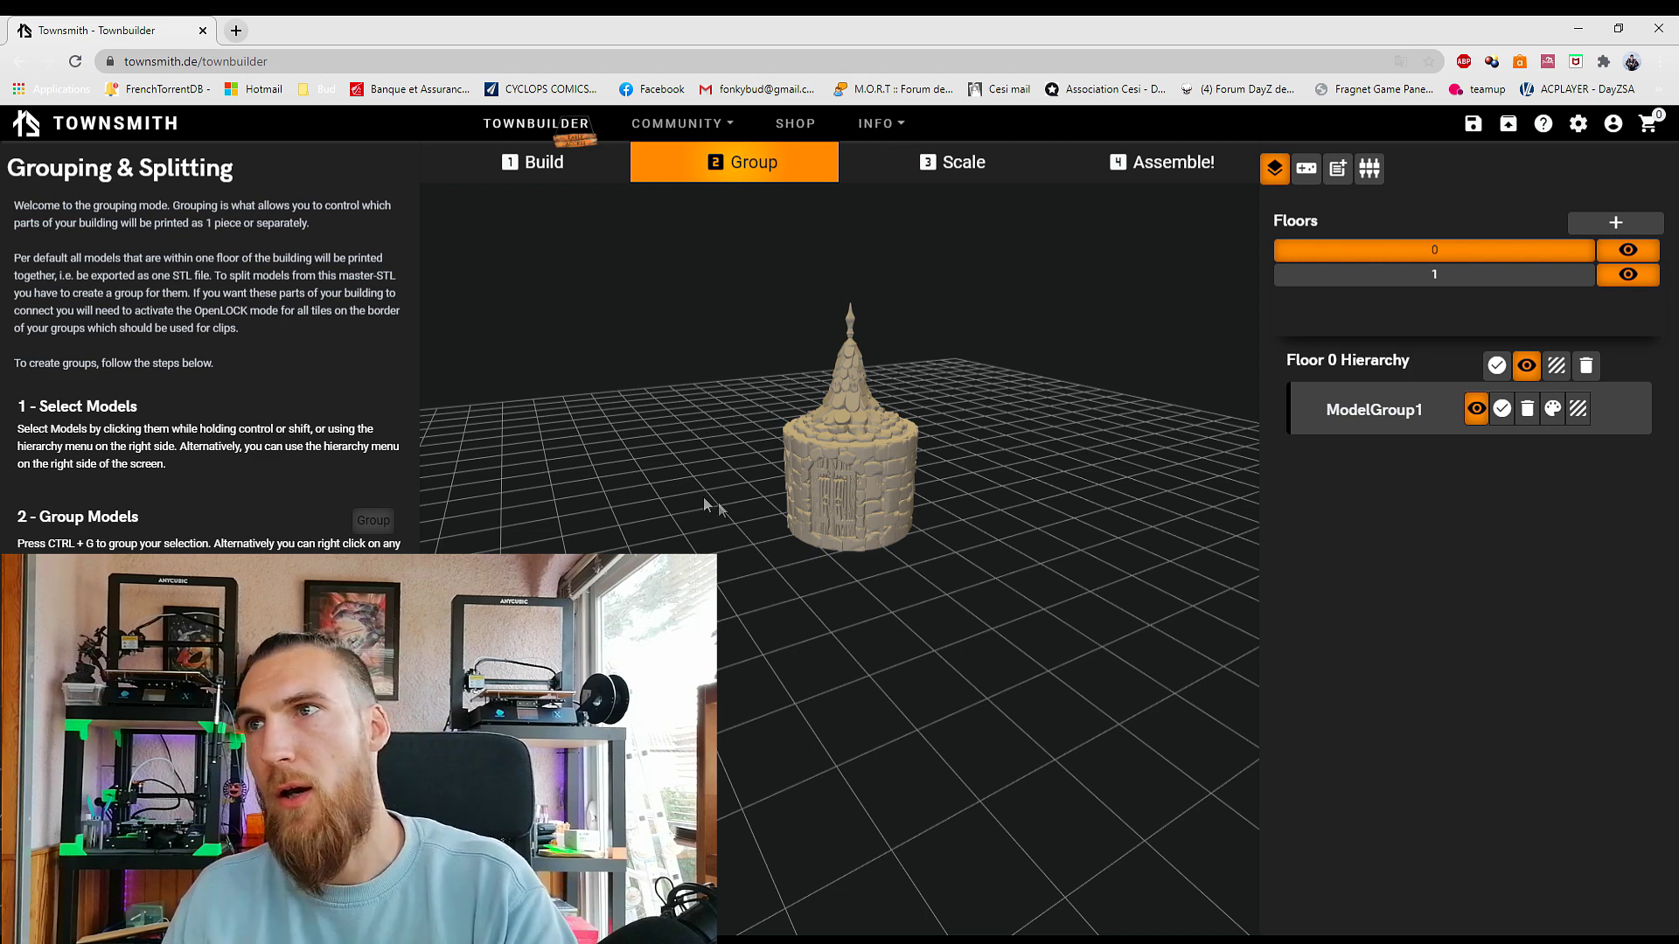
{"action": "left_click", "coordinate": [1375, 282]}
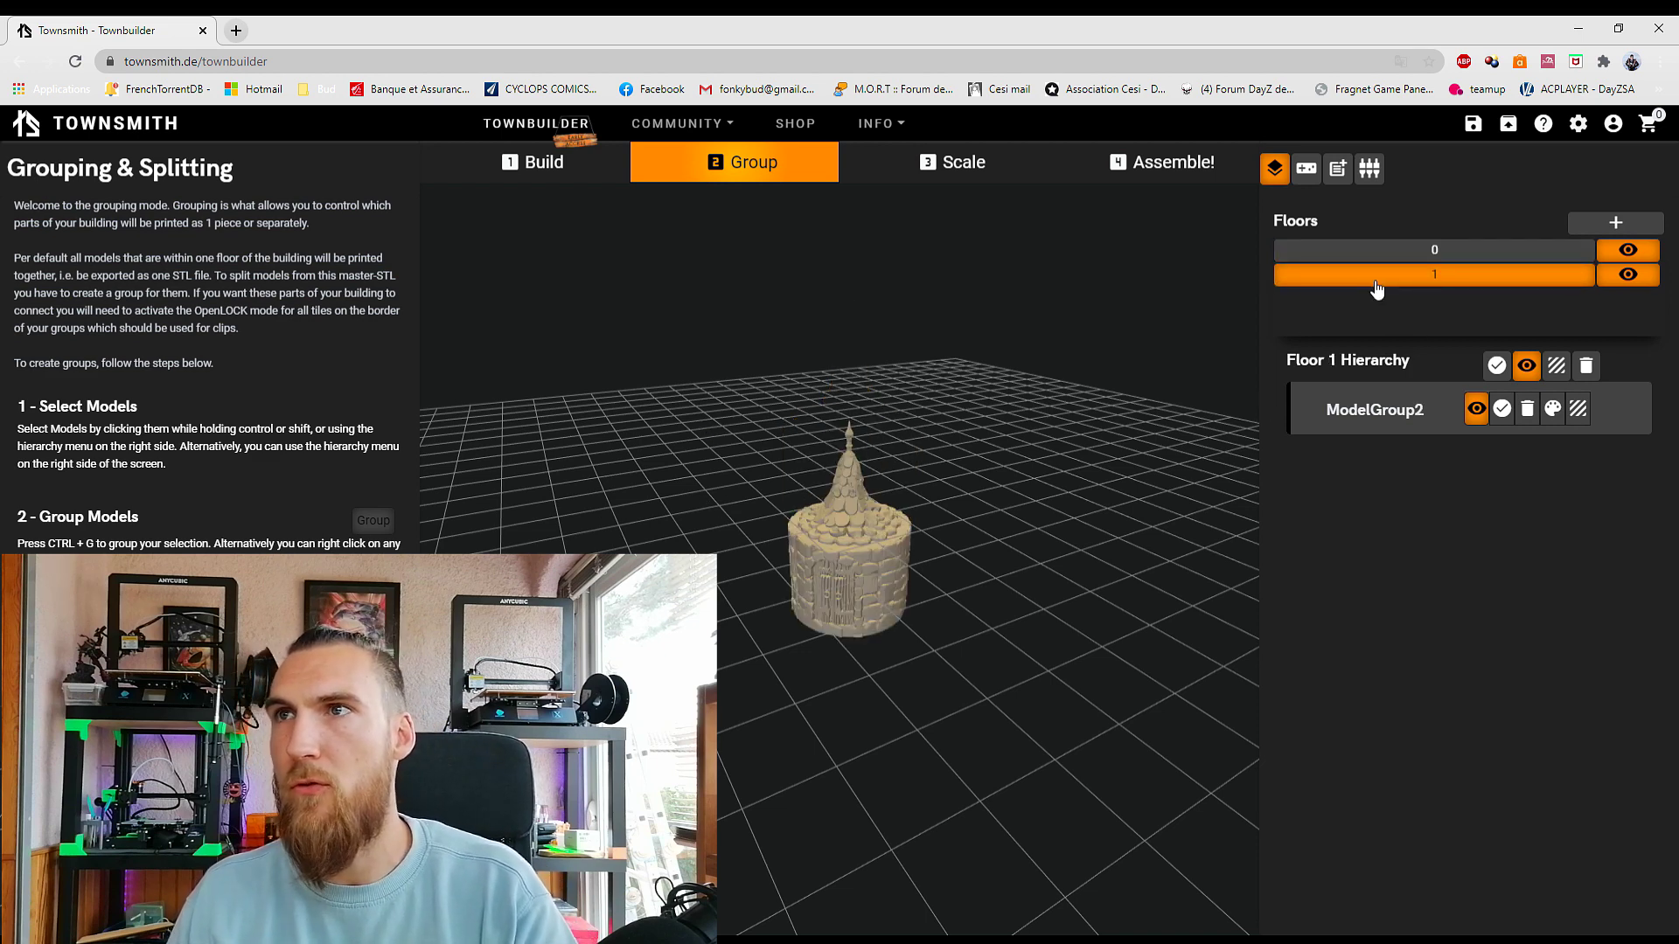
{"action": "left_click", "coordinate": [1266, 254]}
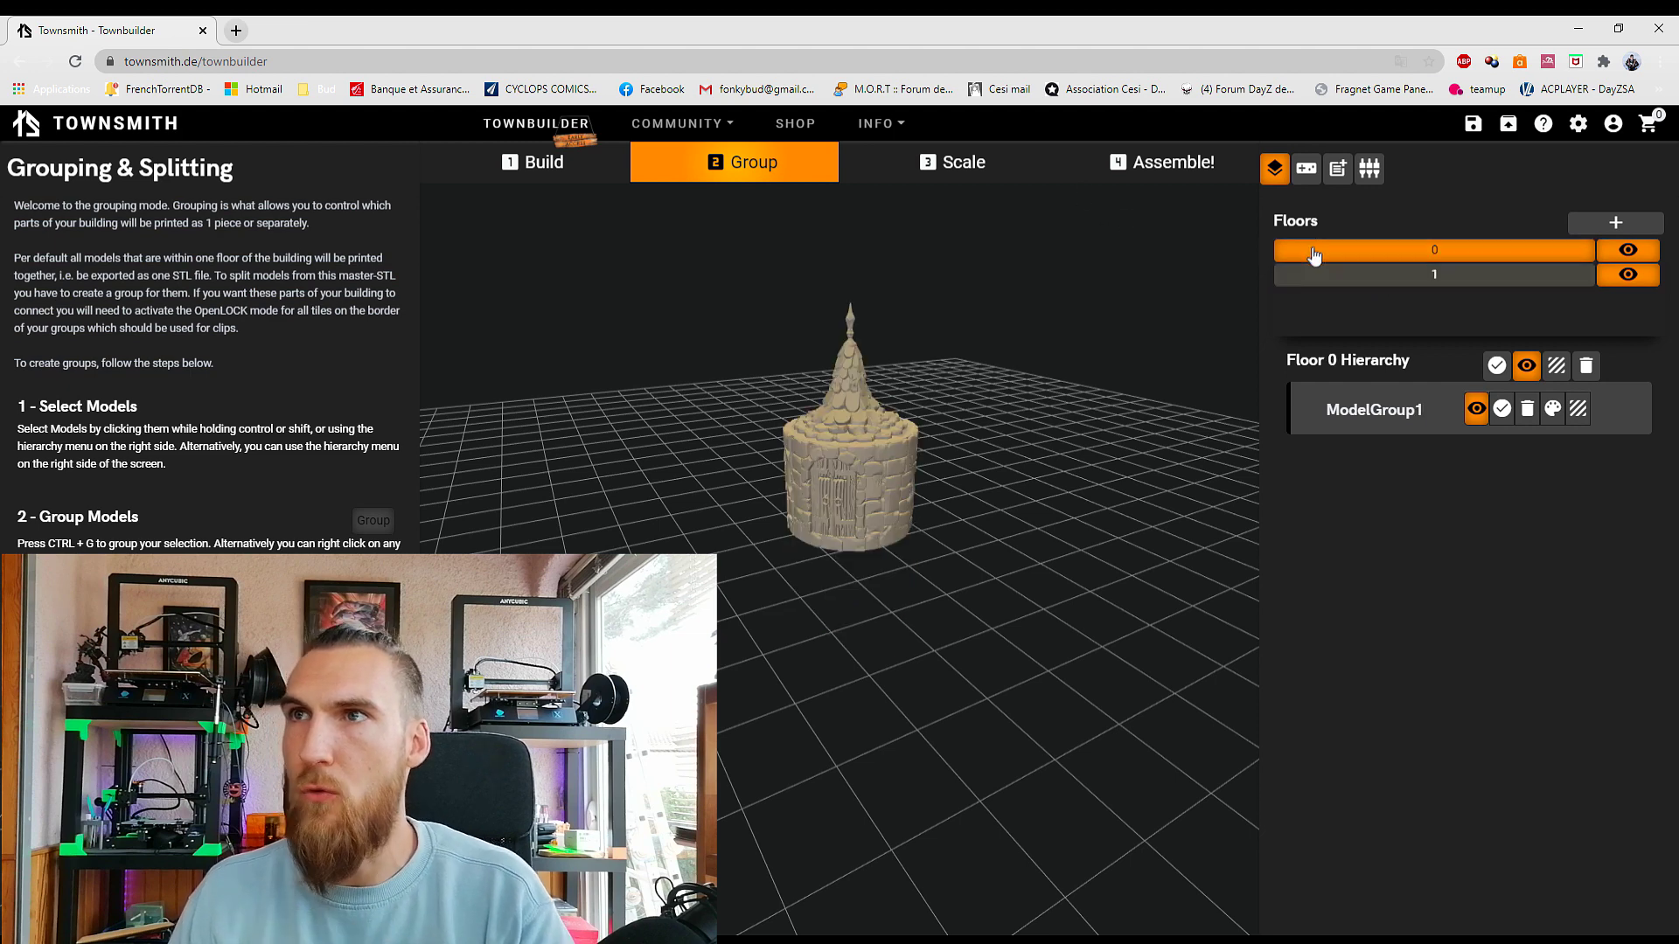
Step: Order the assembly at Imperial Scale 28-32mm (101.6), saving the building as Tiny Tower 2 in the All Buildings project
{"action": "left_click", "coordinate": [952, 161]}
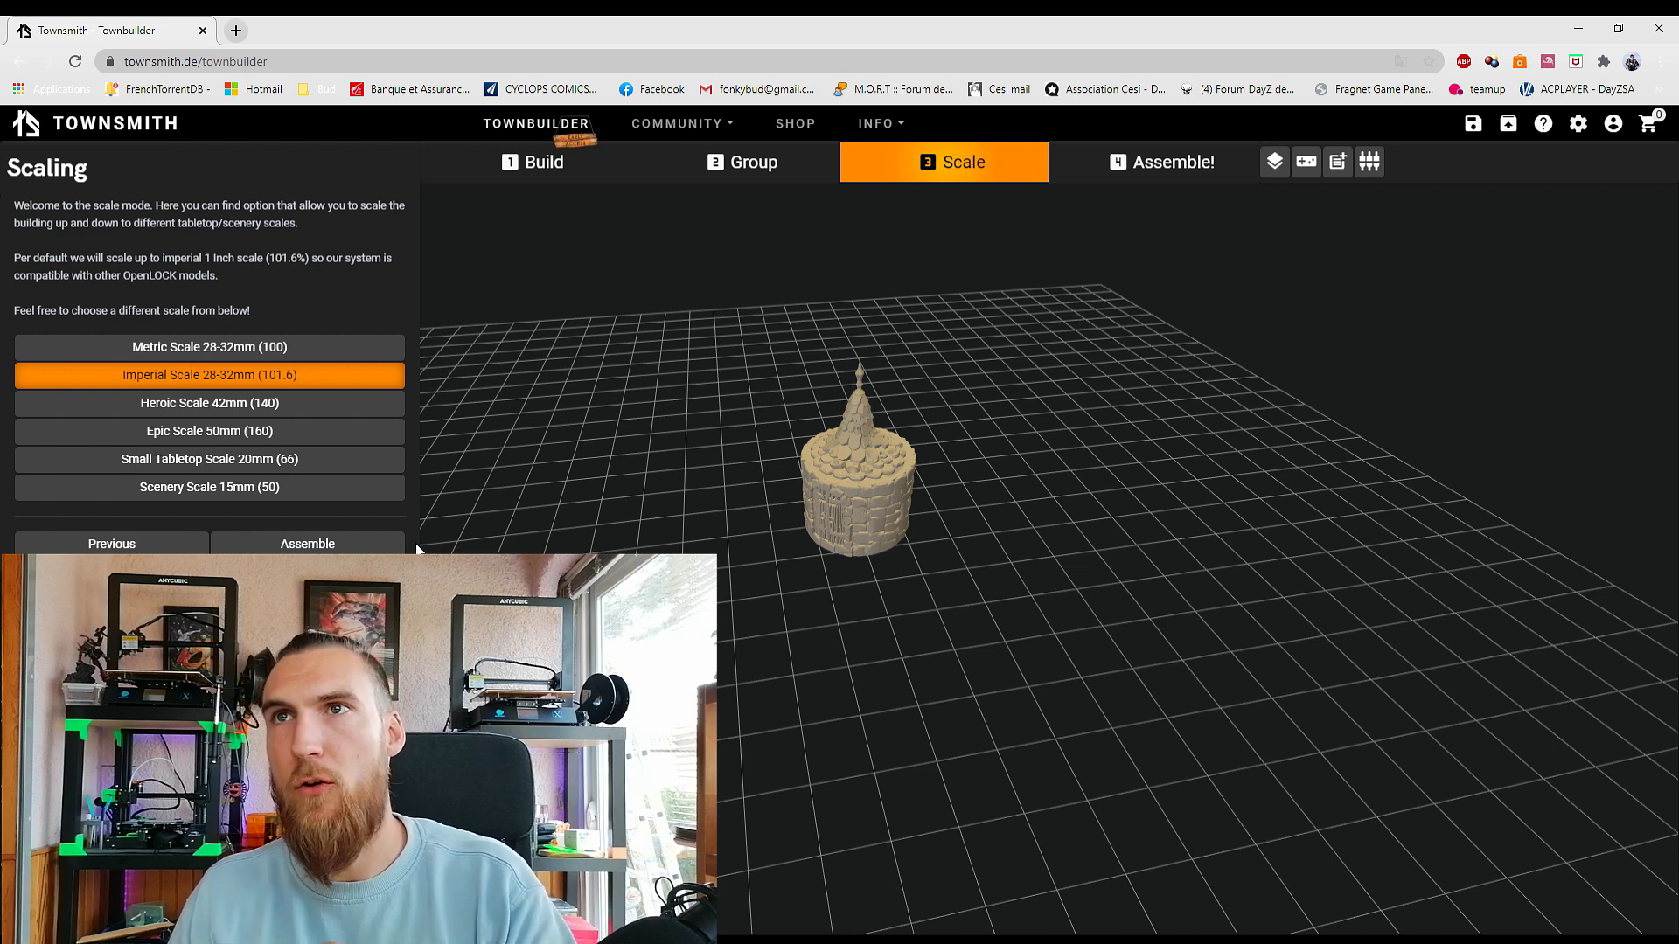
{"action": "left_click", "coordinate": [327, 542]}
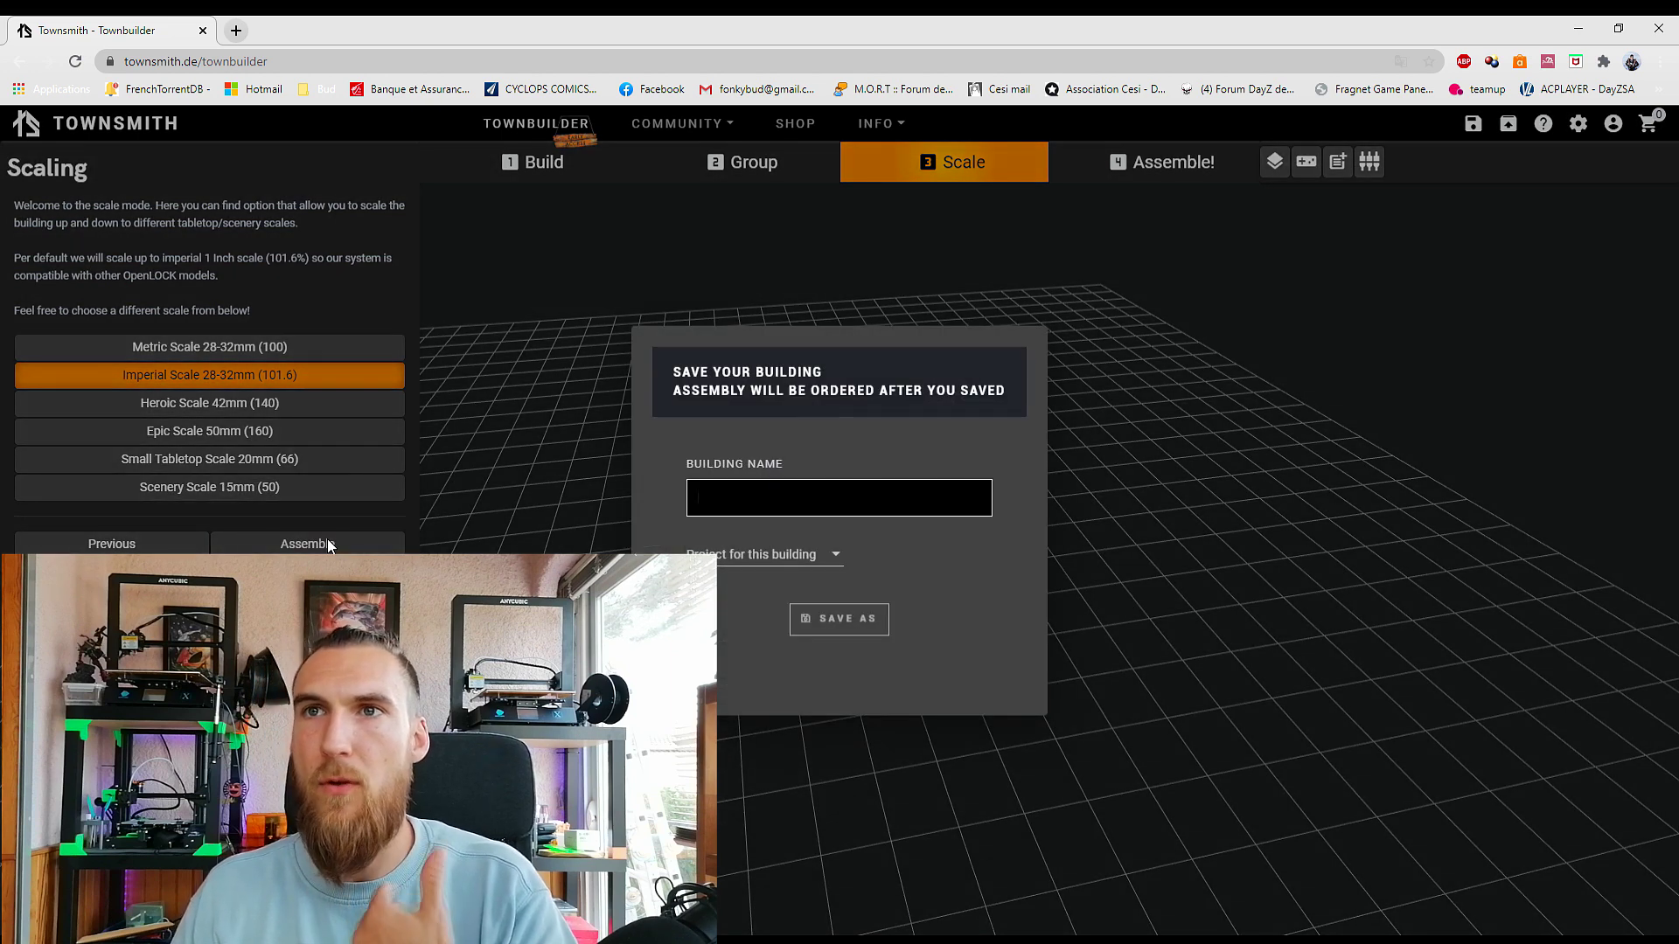
{"action": "type", "text": "Tiny Tower 2"}
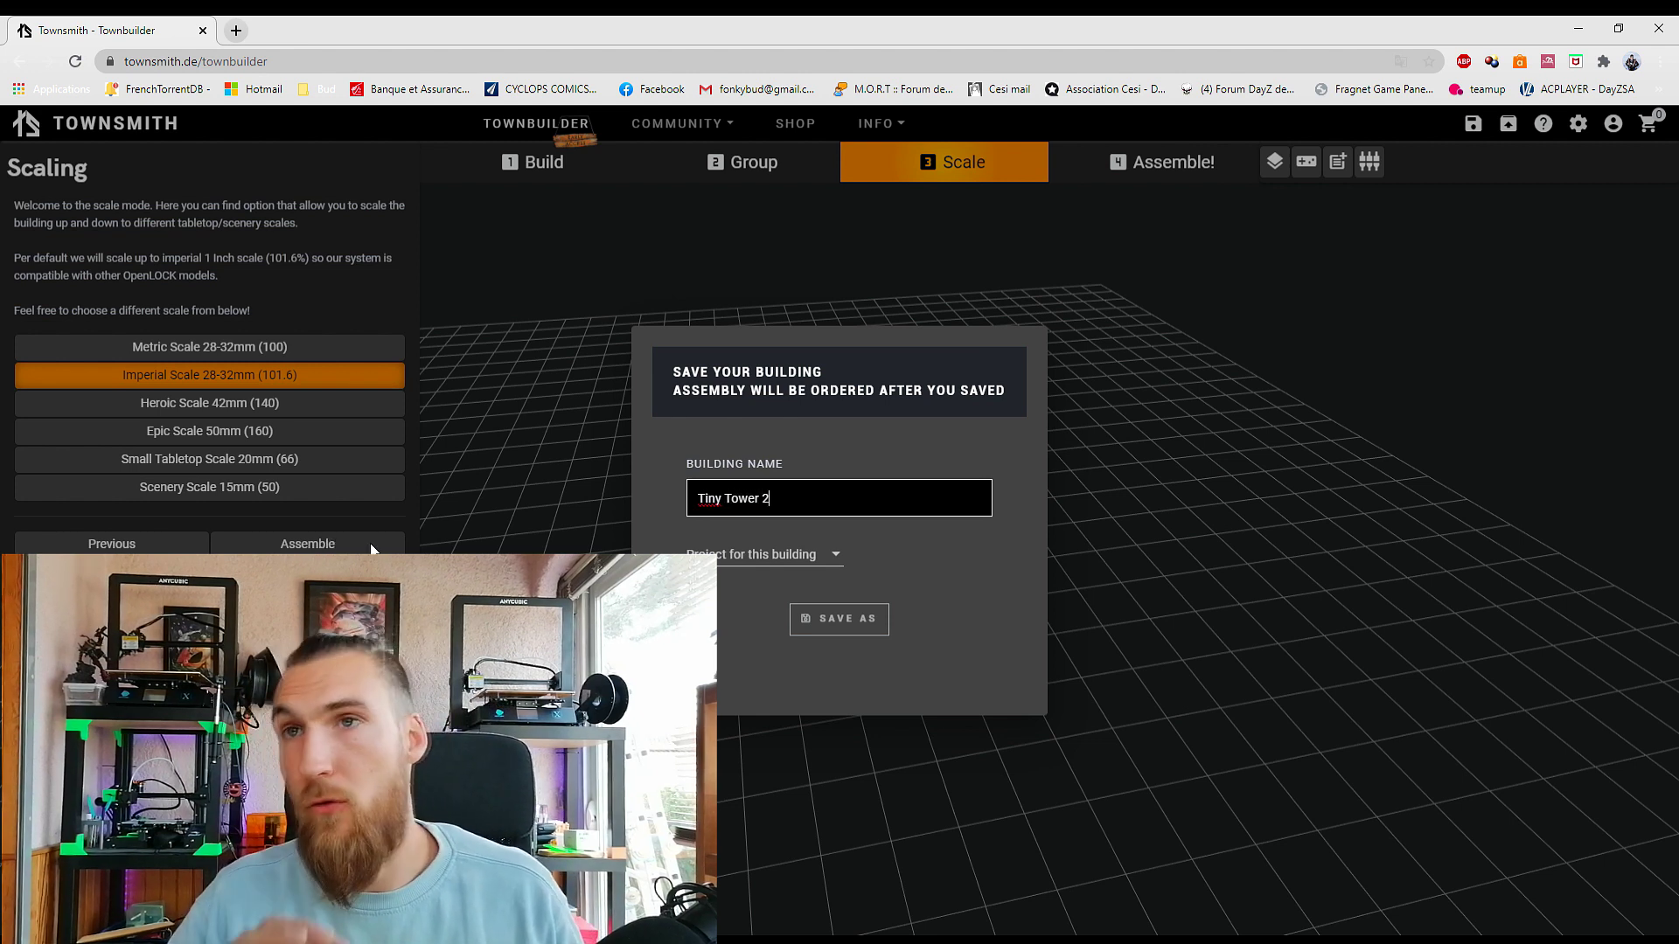
{"action": "left_click", "coordinate": [835, 560]}
{"action": "left_click", "coordinate": [809, 572]}
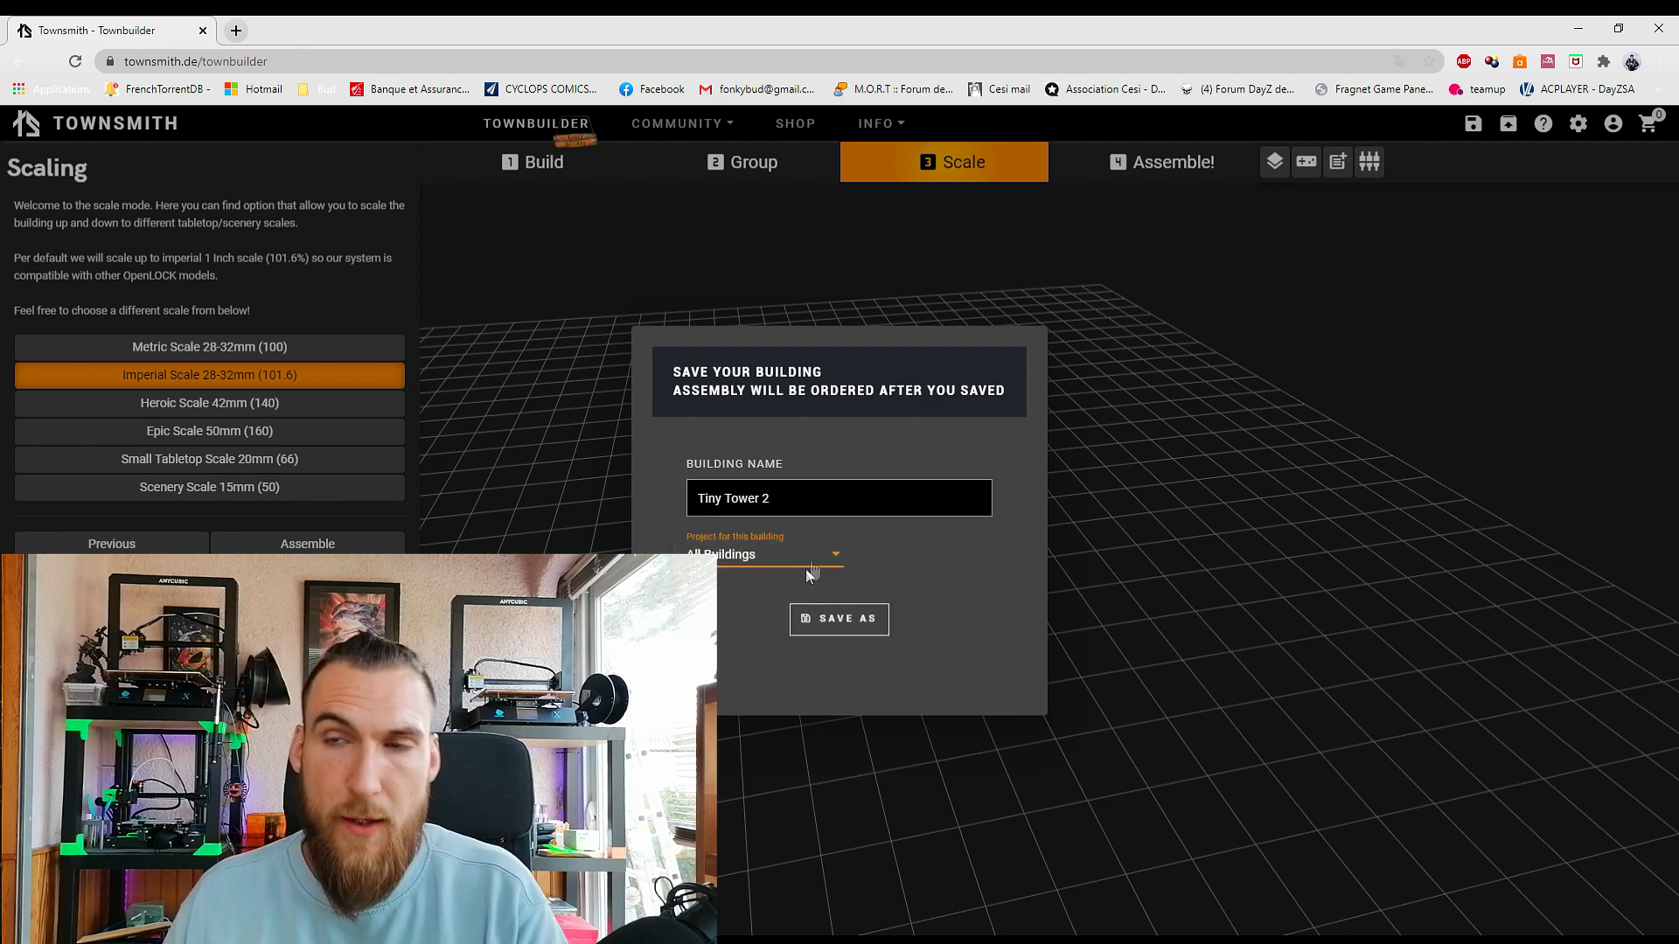
{"action": "left_click", "coordinate": [841, 623]}
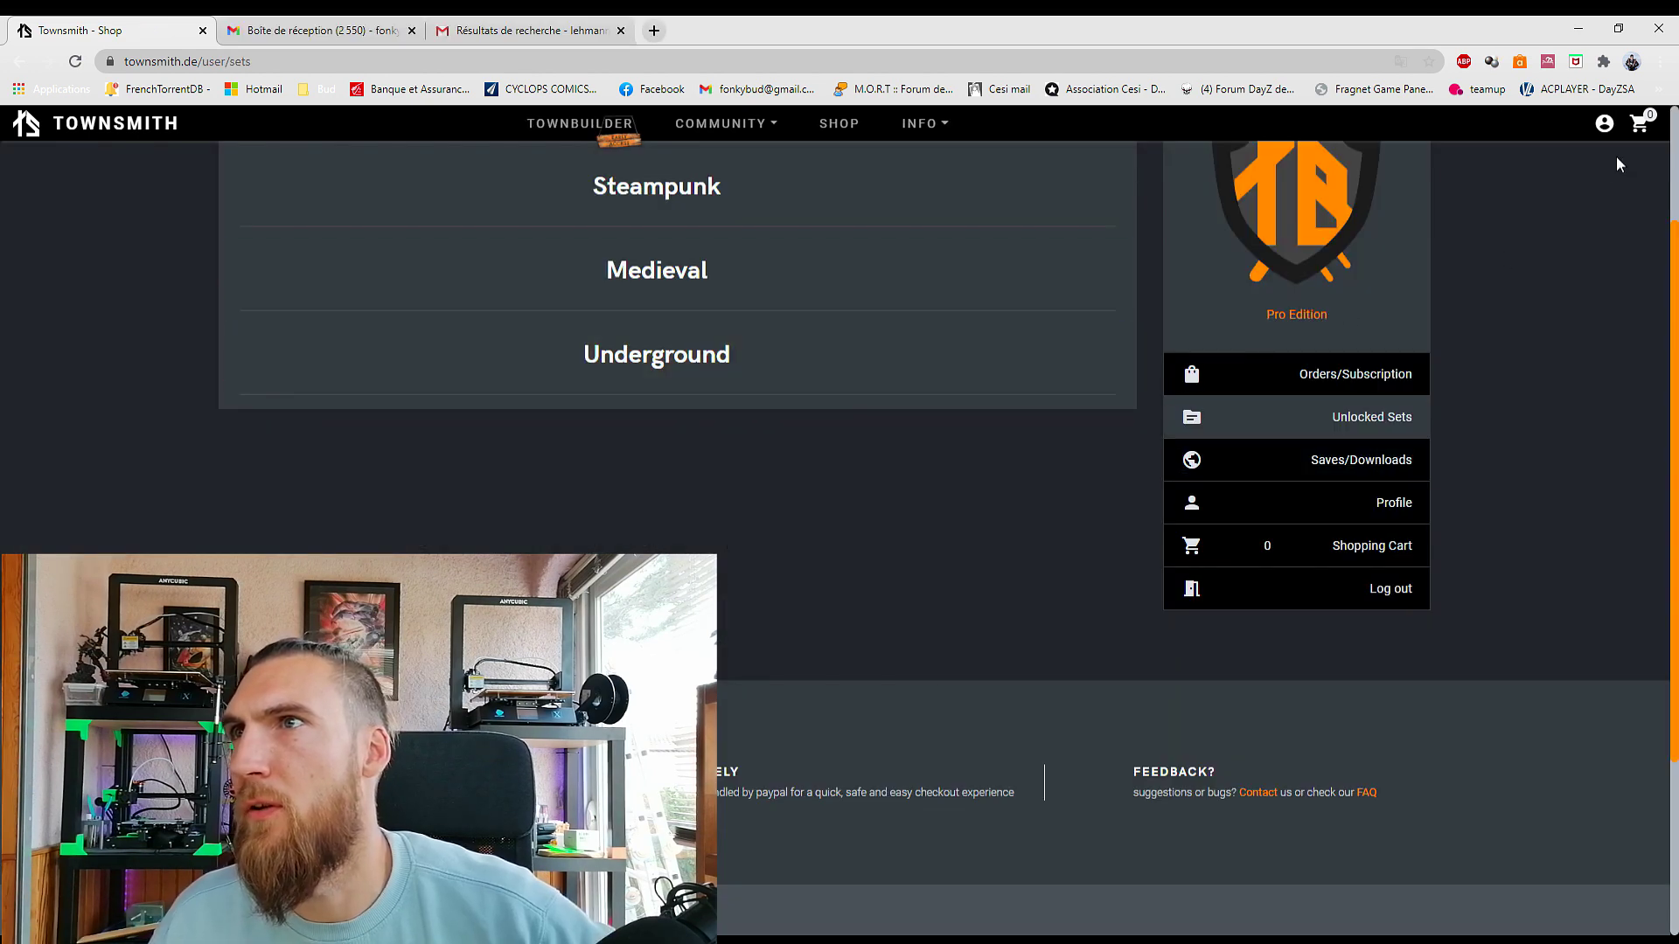
Step: Open the account's saved buildings and download Tiny Tower 2
{"action": "left_click", "coordinate": [1603, 123]}
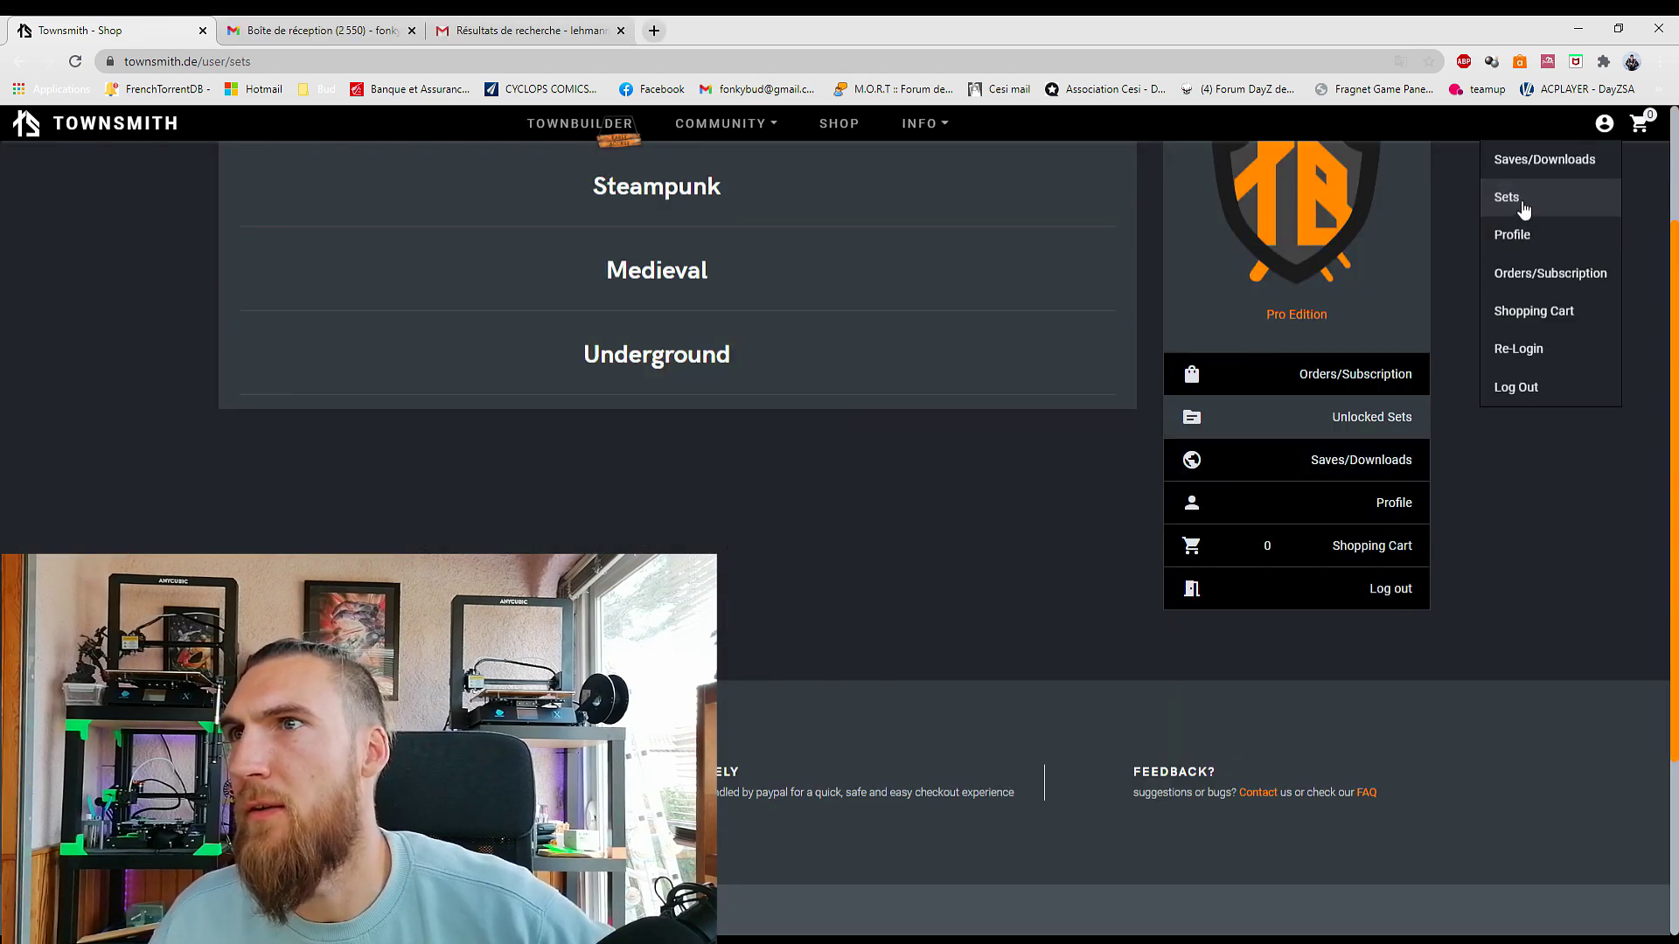
{"action": "left_click", "coordinate": [1522, 208]}
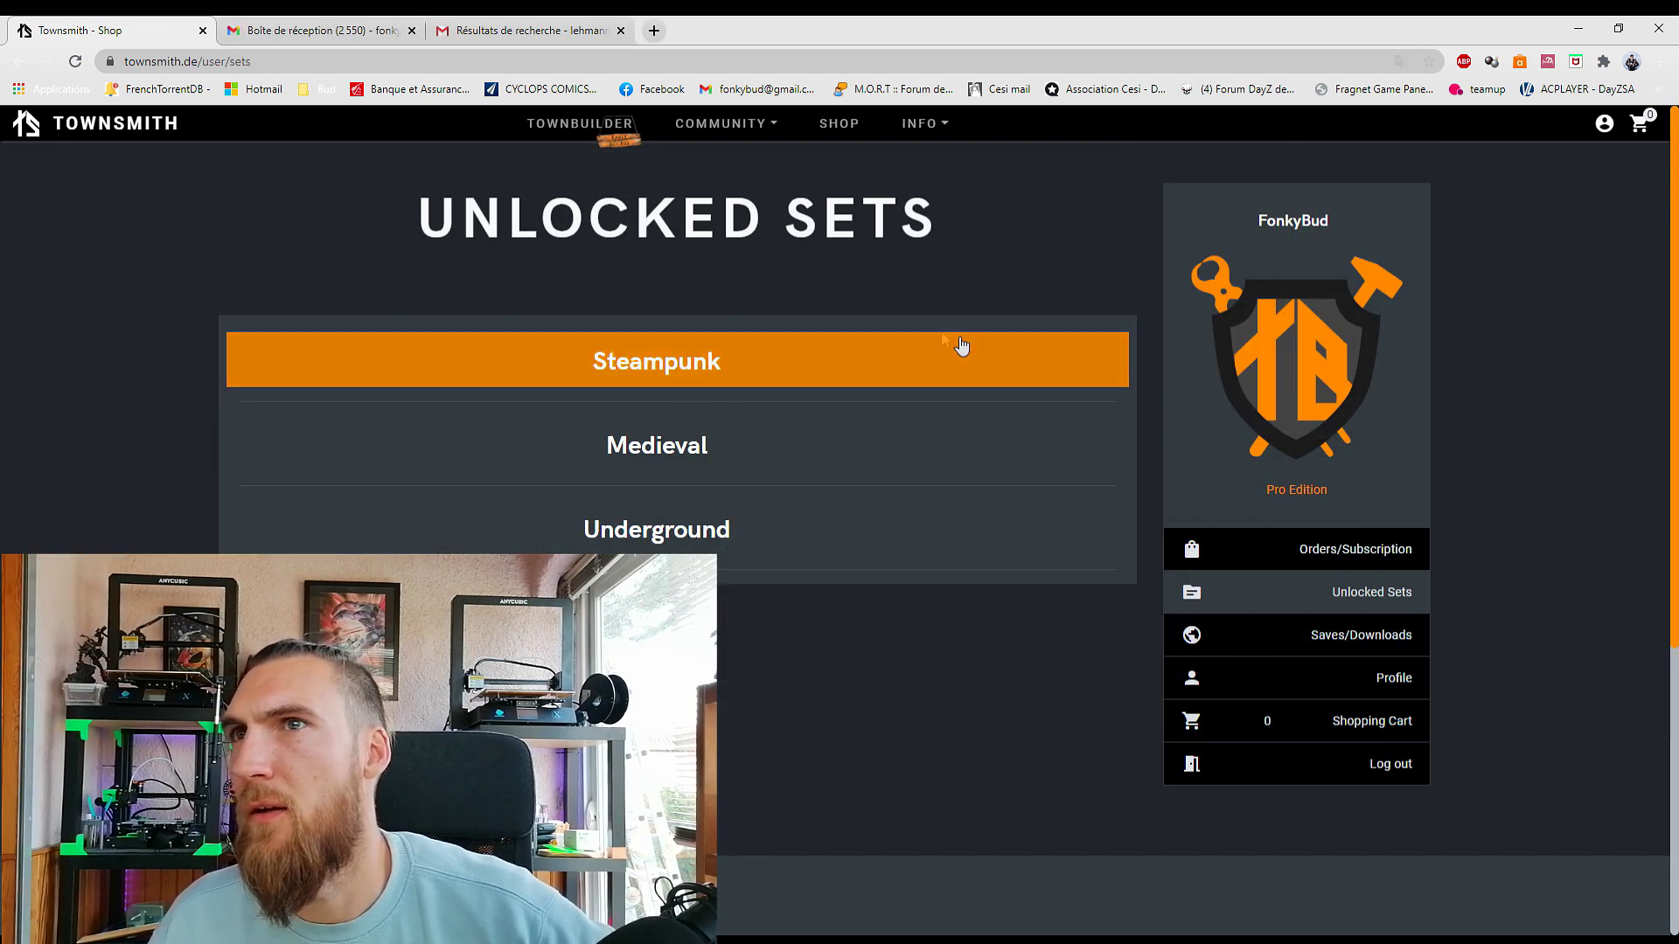
{"action": "left_click", "coordinate": [1362, 635]}
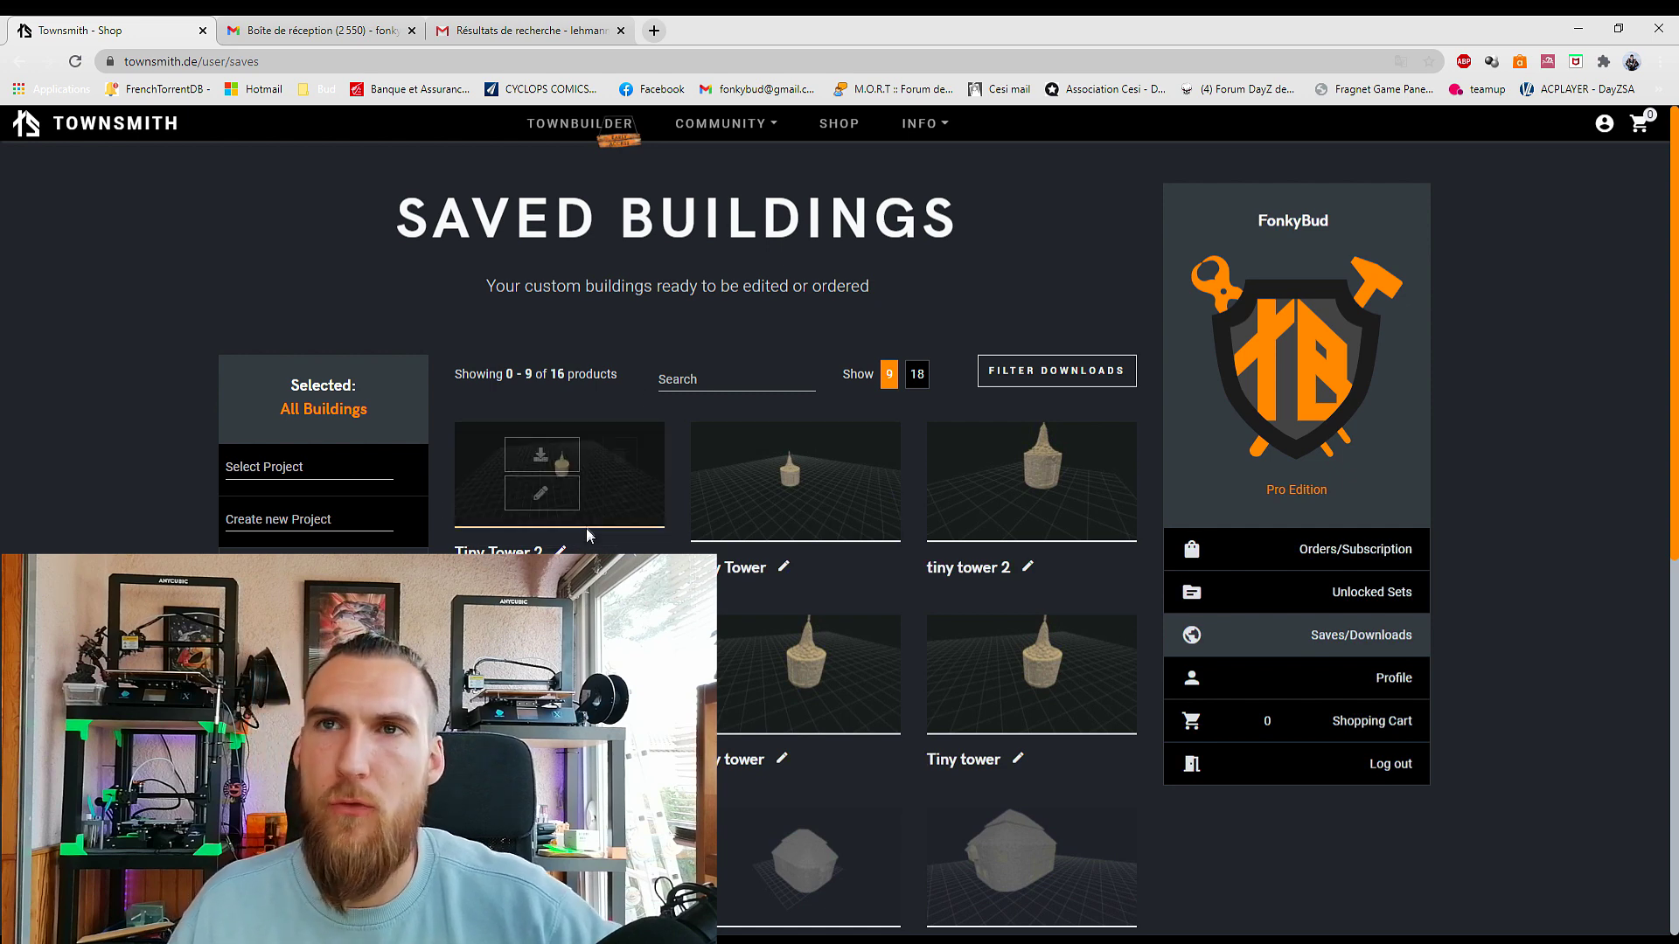
{"action": "left_click", "coordinate": [566, 464]}
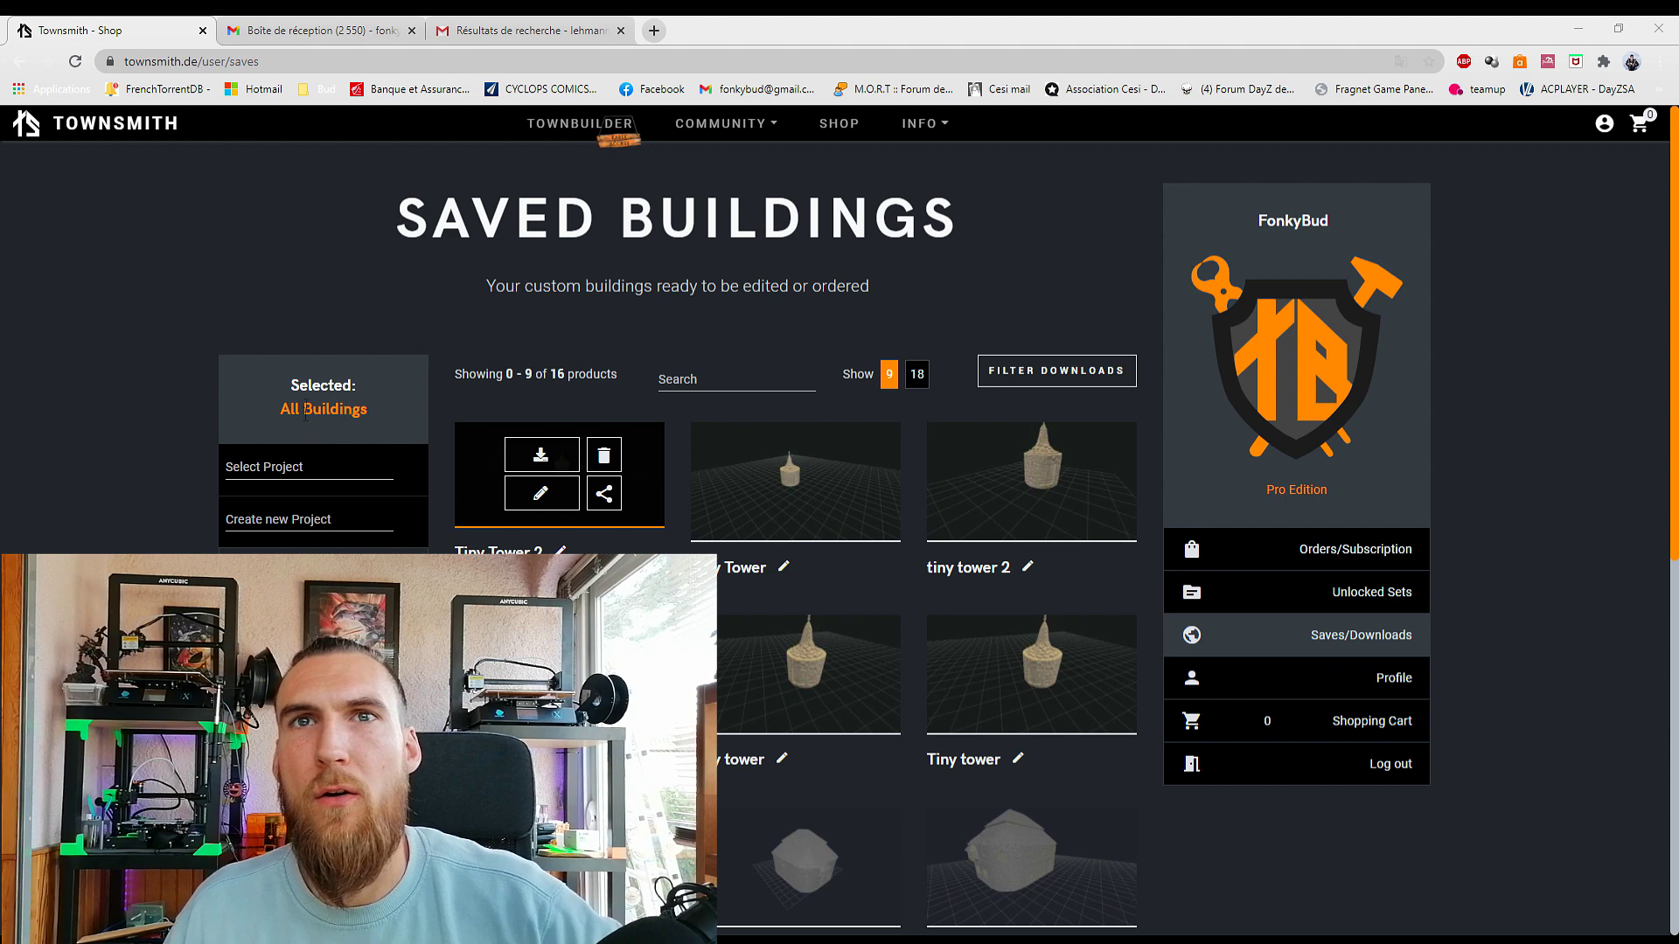
{"action": "left_click", "coordinate": [561, 456]}
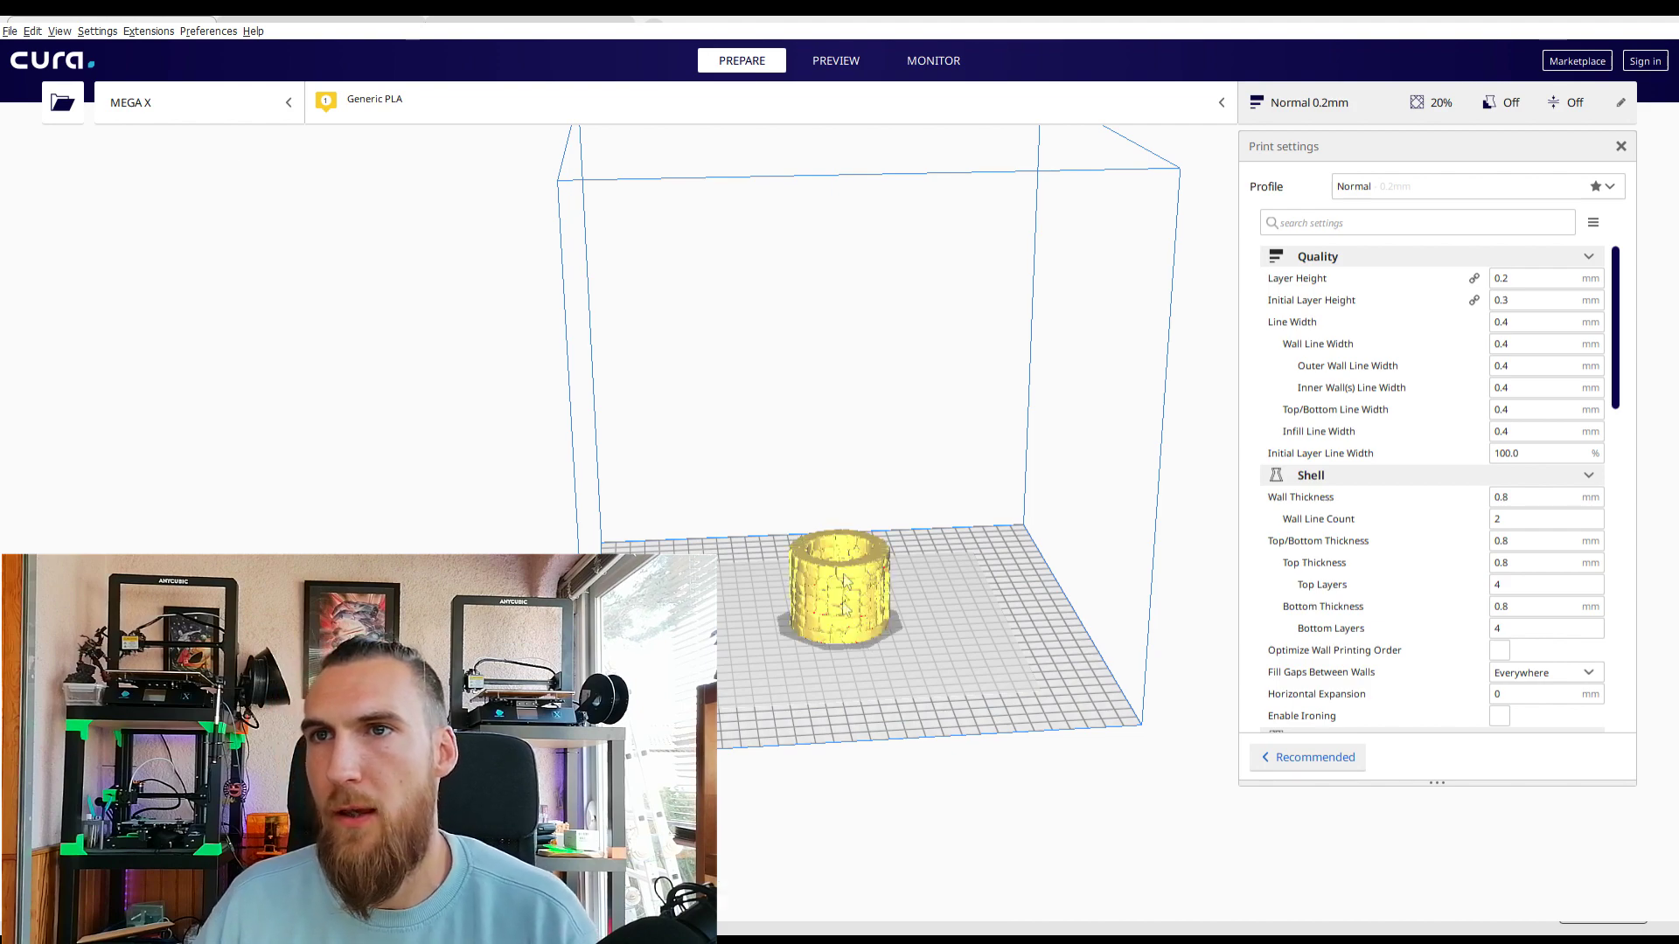
Step: Switch to Cura and place the wizard roof at X 0 and Y 0 mm on the build plate
{"action": "scroll", "coordinate": [877, 600], "scroll_direction": "up", "scroll_amount": 3}
{"action": "right_click_drag", "start_coordinate": [877, 599], "coordinate": [813, 673]}
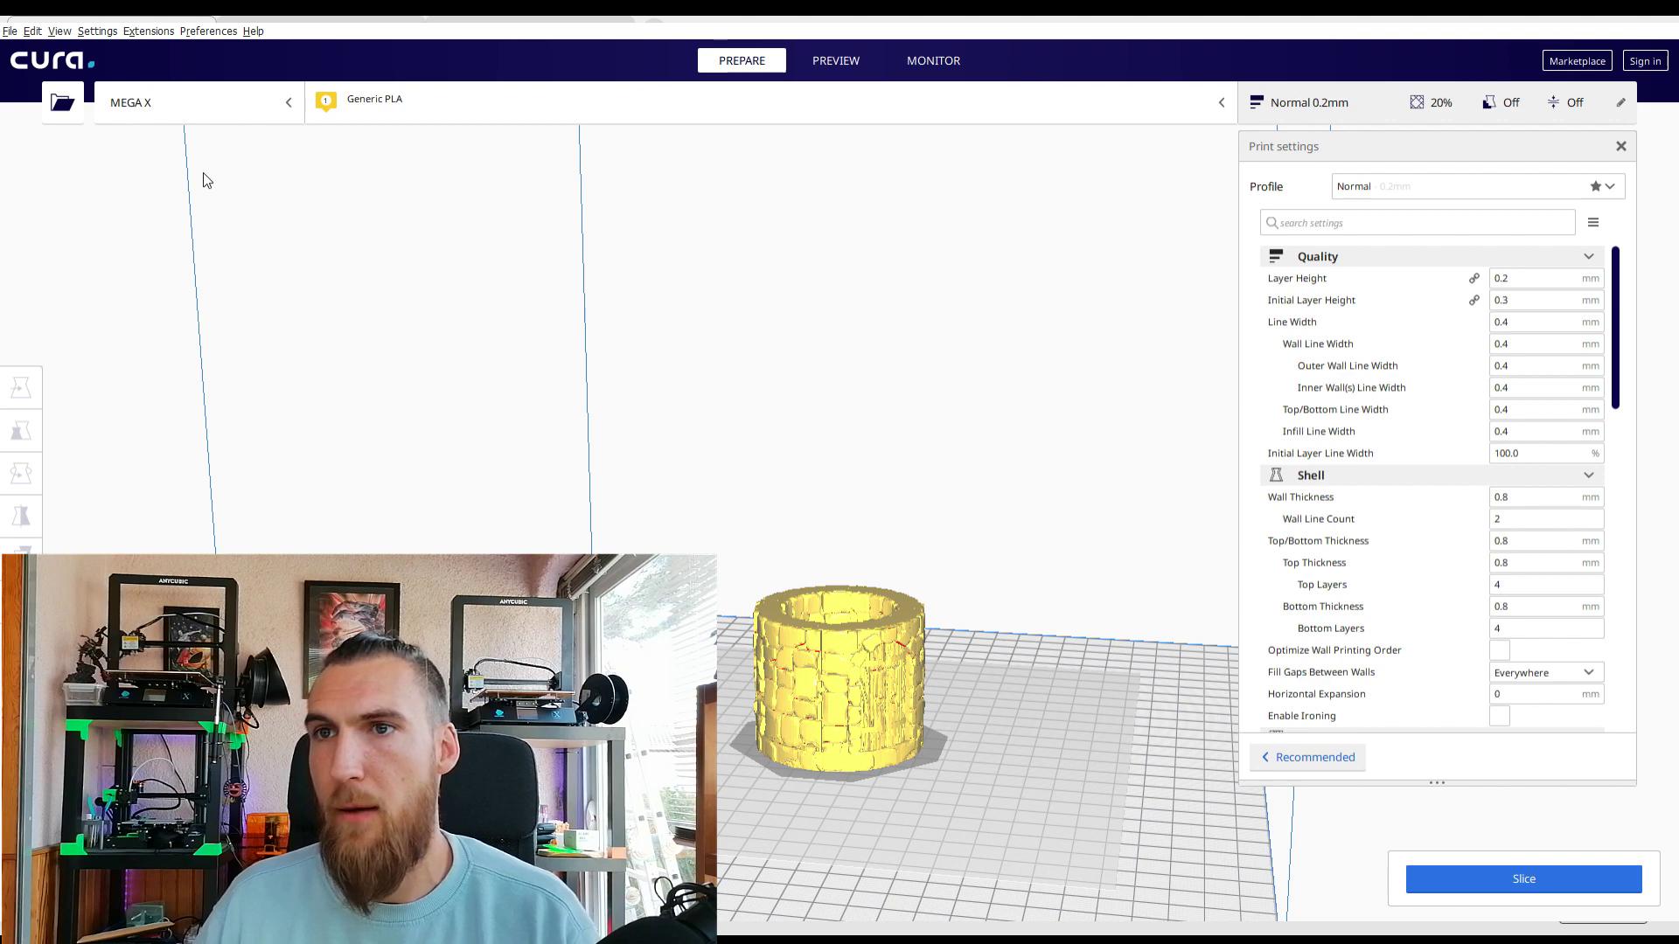
{"action": "right_click_drag", "start_coordinate": [610, 529], "coordinate": [787, 542]}
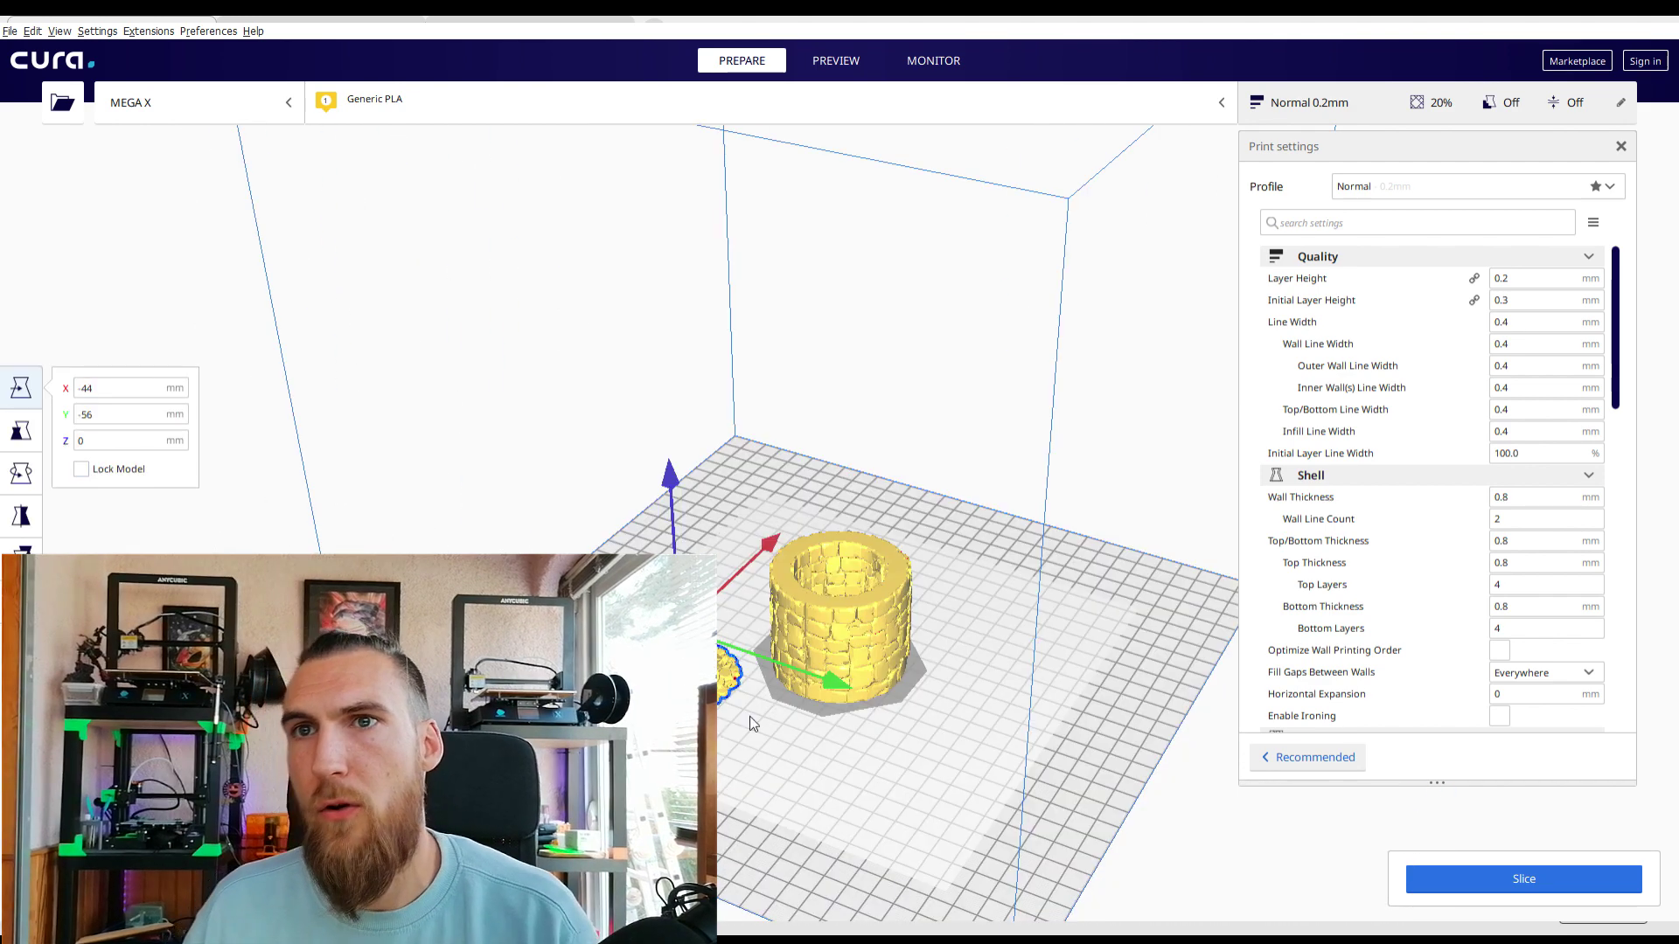
{"action": "right_click_drag", "start_coordinate": [623, 540], "coordinate": [367, 752]}
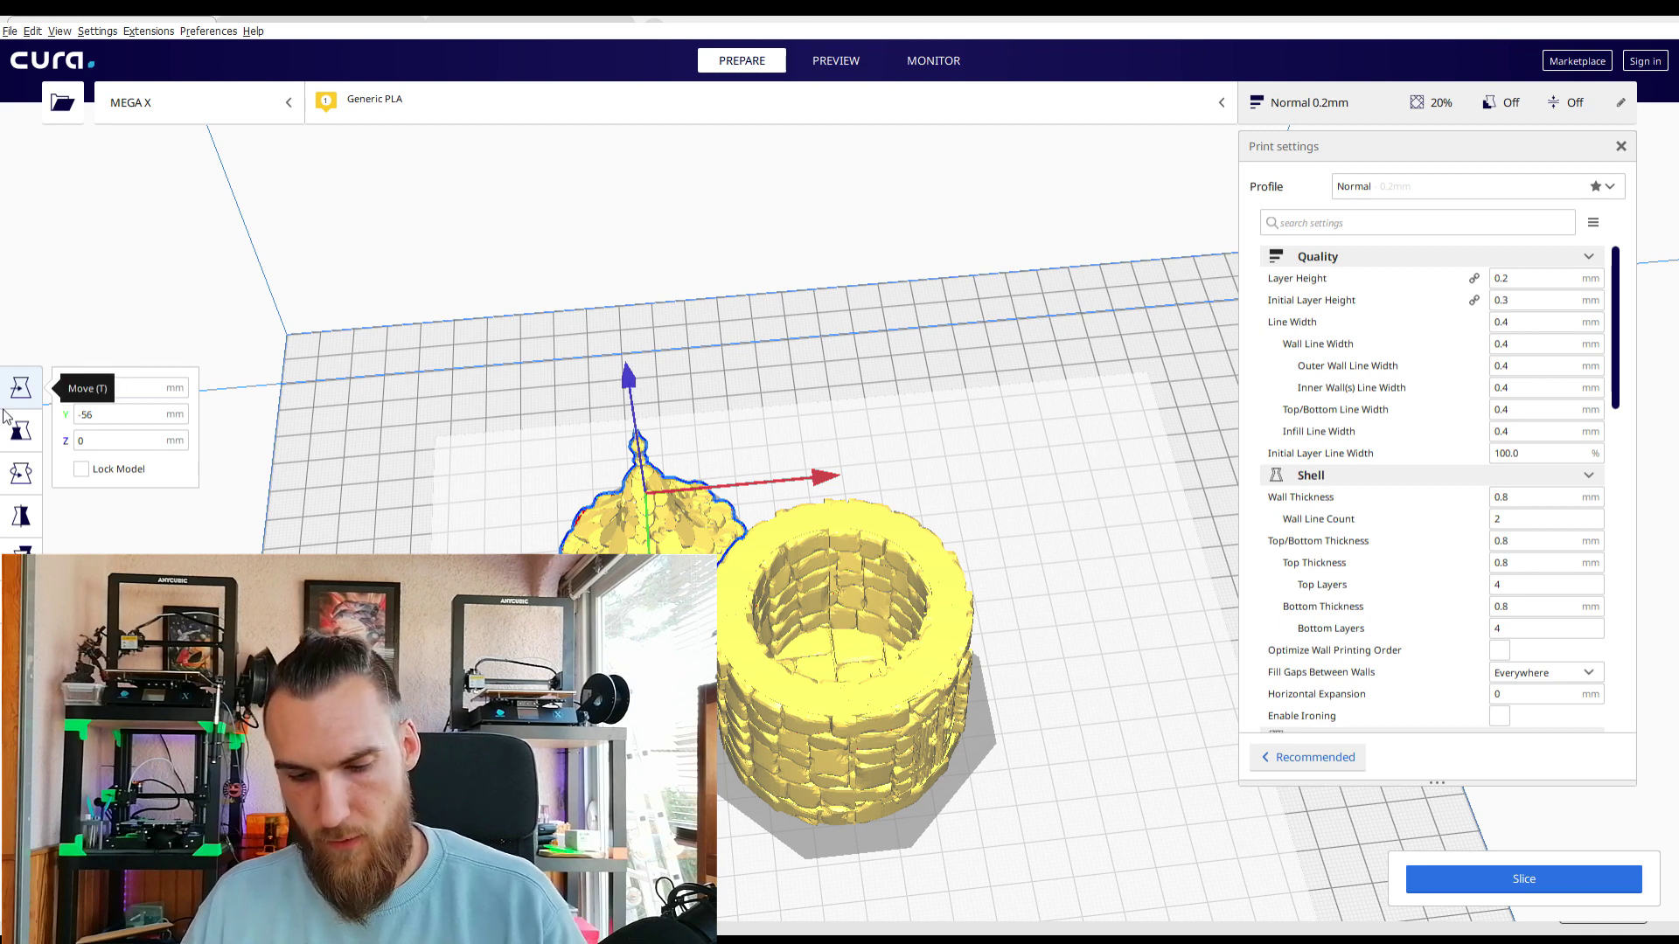
{"action": "key", "text": "Home"}
{"action": "key", "text": "Delete"}
{"action": "key", "text": "Return"}
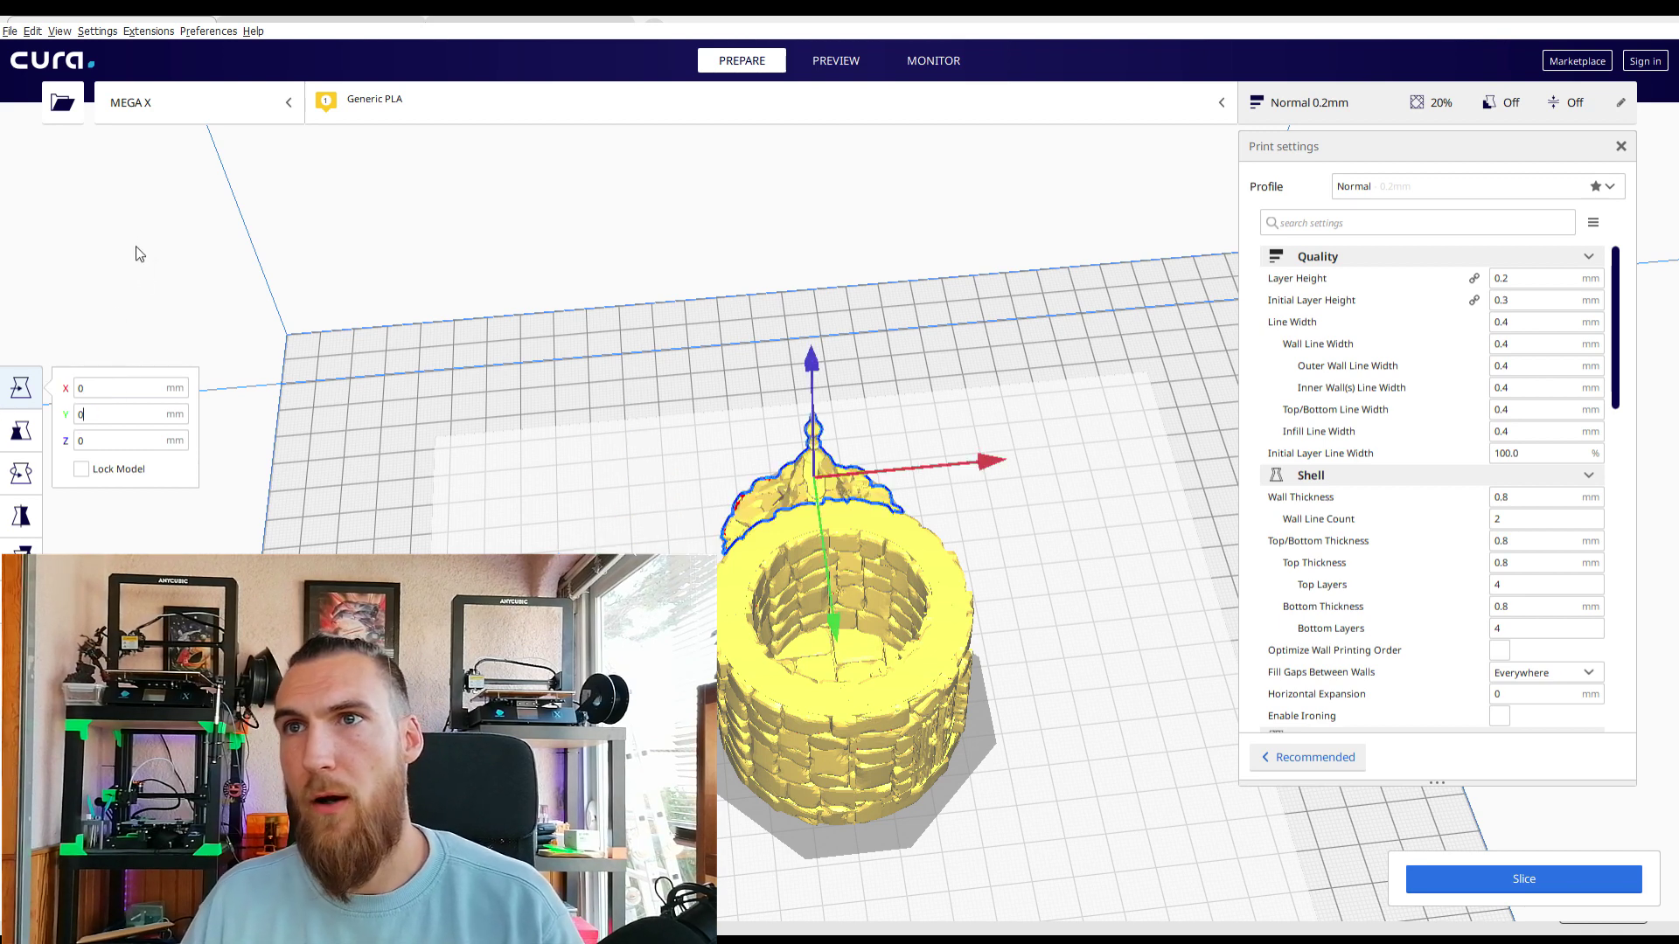
{"action": "type", "text": "0"}
{"action": "key", "text": "Tab"}
{"action": "left_click", "coordinate": [135, 254]}
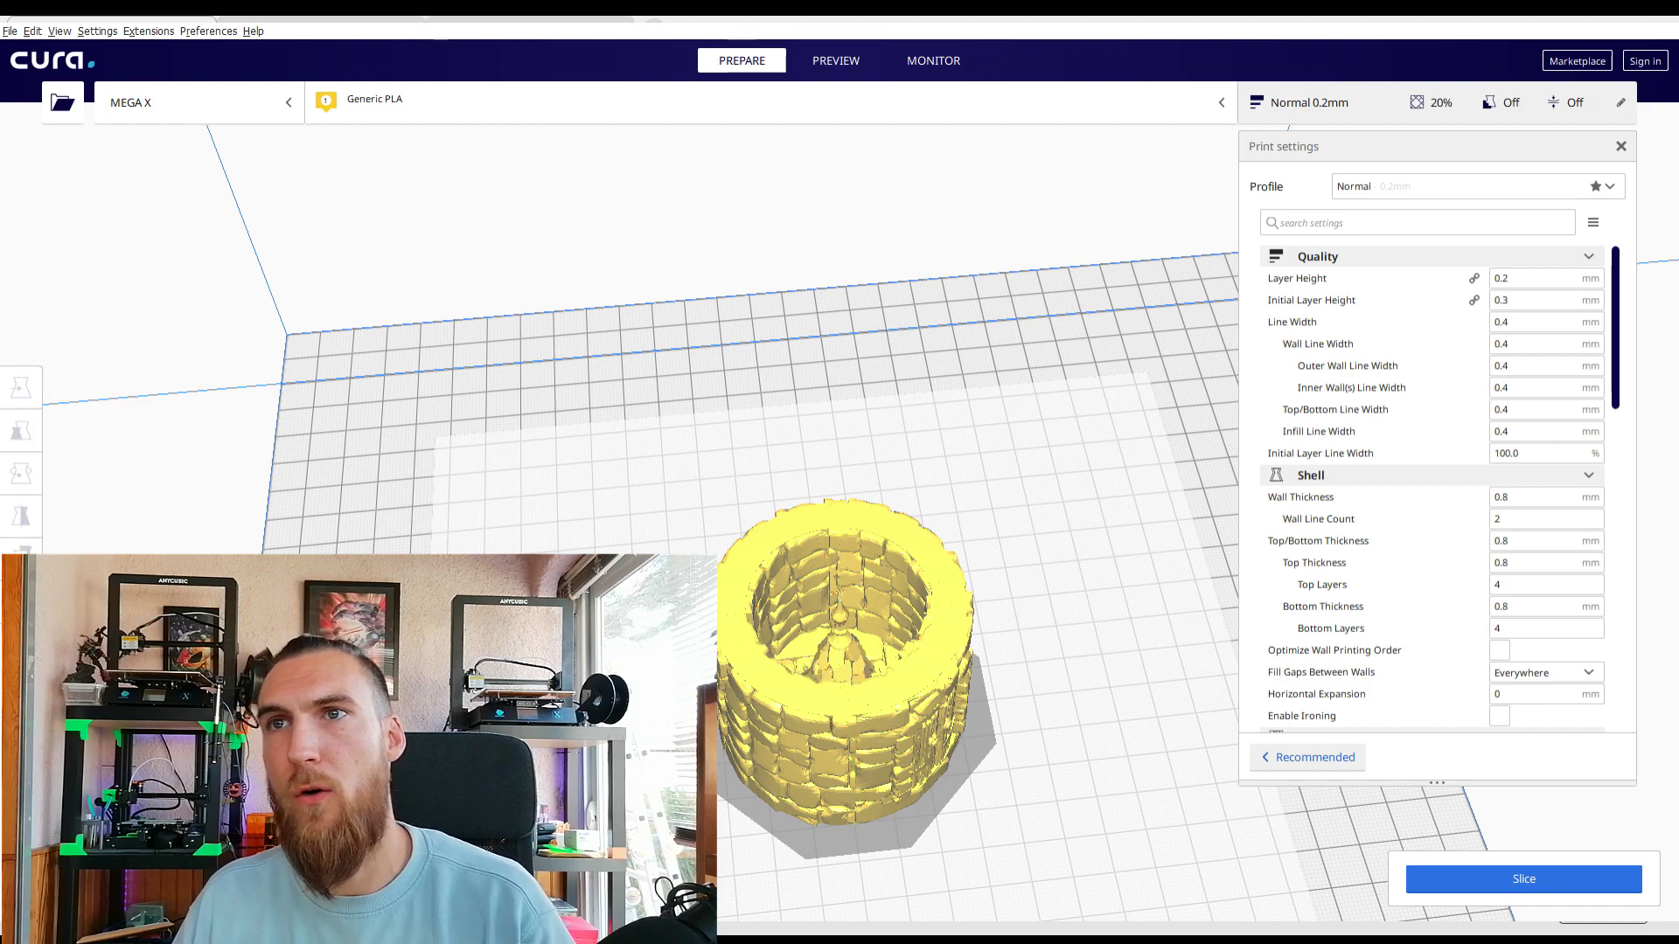
Step: Enable Snap Scaling for the wizard roof and scale it uniformly to 140%
{"action": "right_click_drag", "start_coordinate": [717, 857], "coordinate": [848, 548]}
{"action": "left_click", "coordinate": [849, 548]}
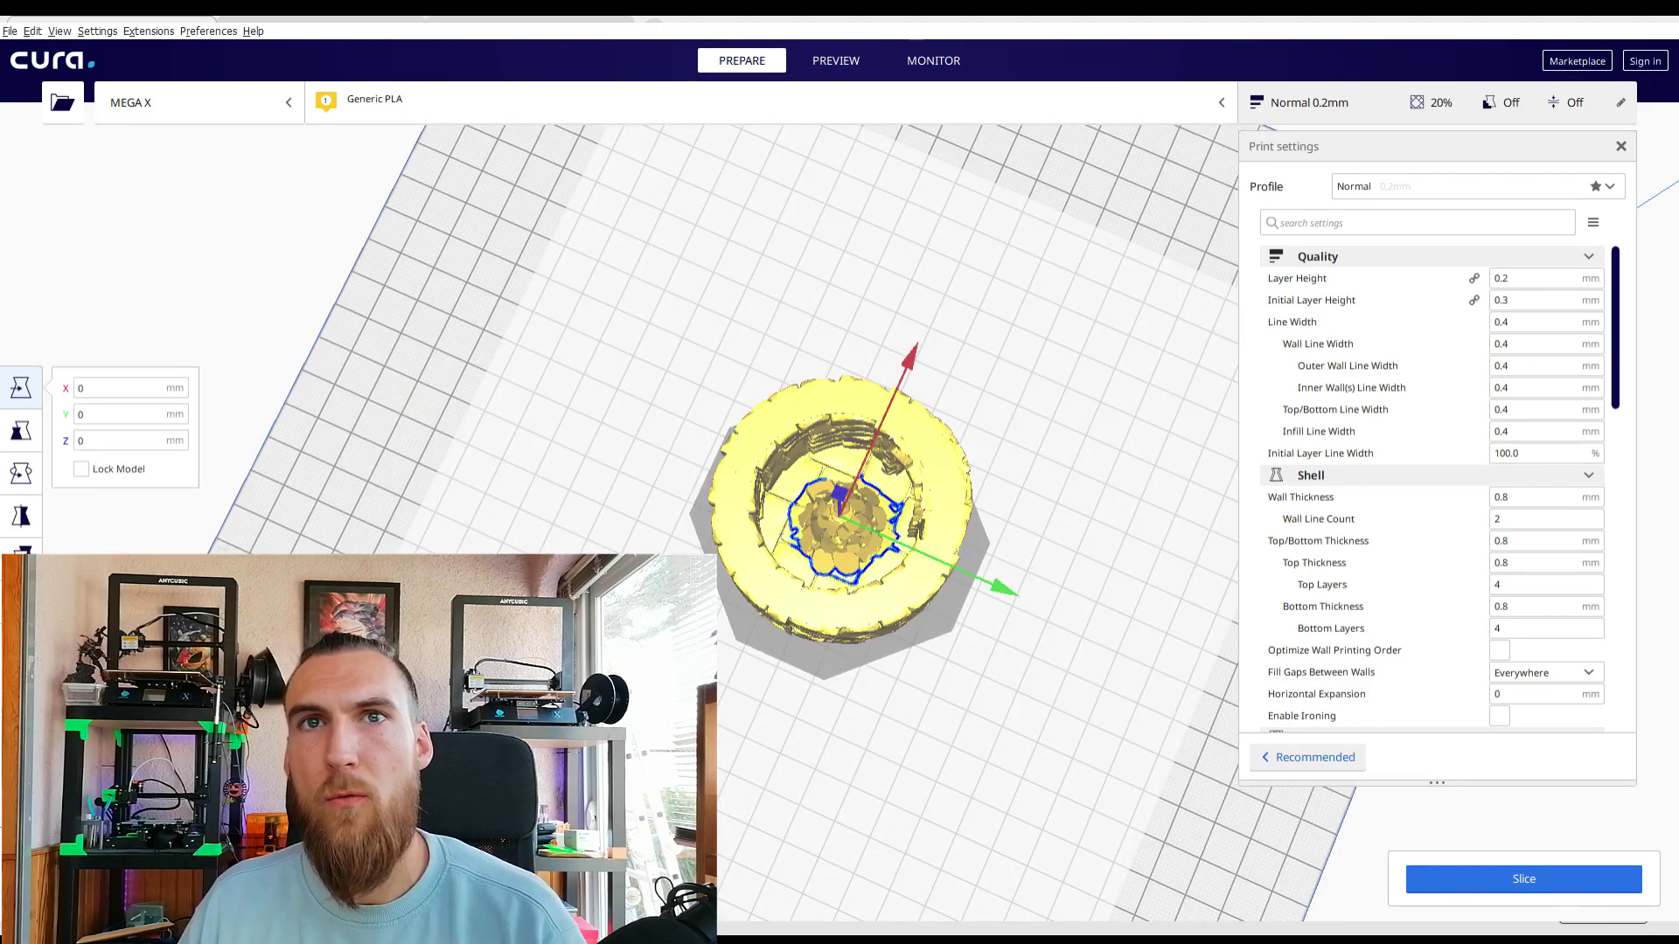
{"action": "left_click", "coordinate": [26, 429]}
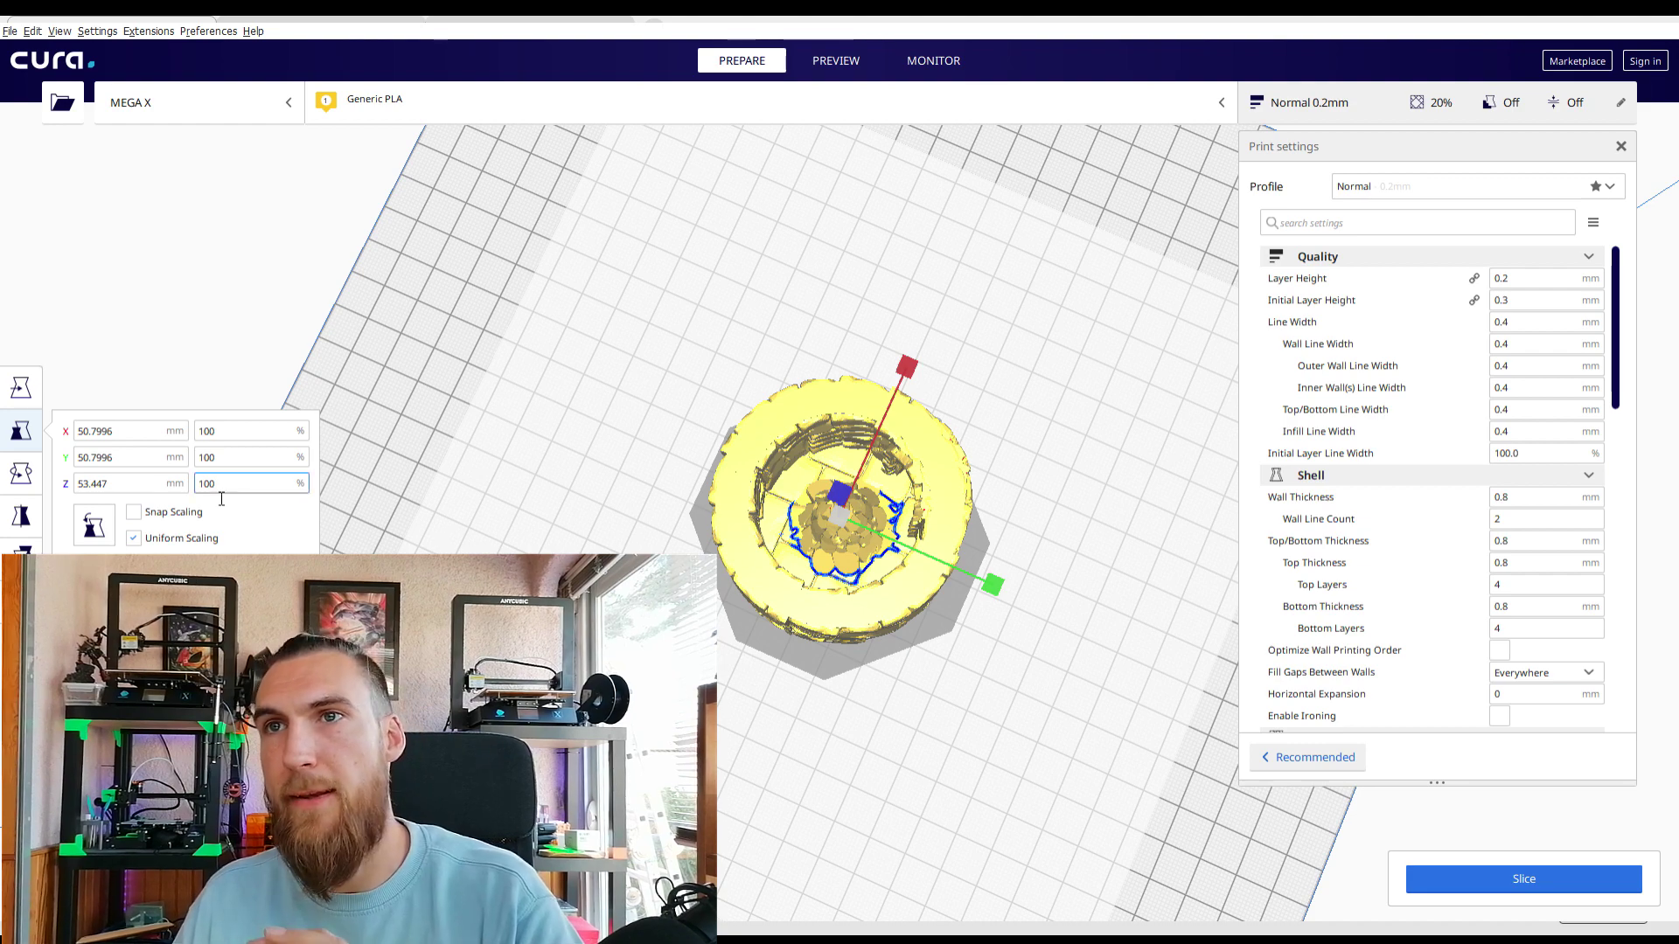
{"action": "left_click", "coordinate": [132, 512]}
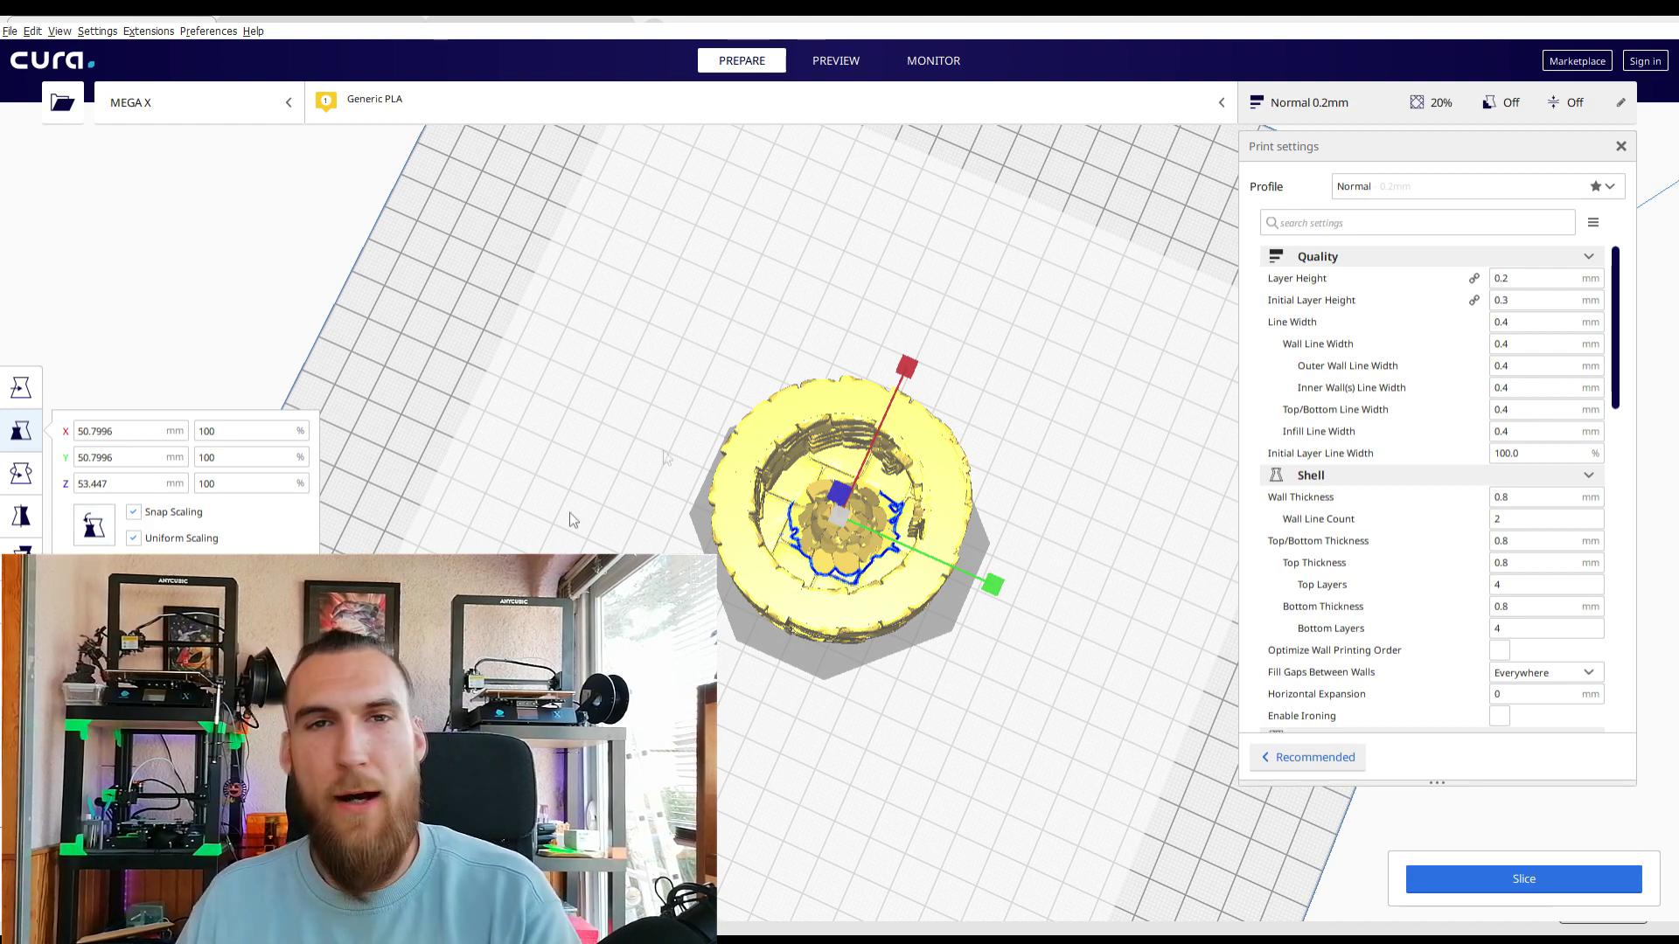
{"action": "right_click_drag", "start_coordinate": [925, 366], "coordinate": [1075, 464]}
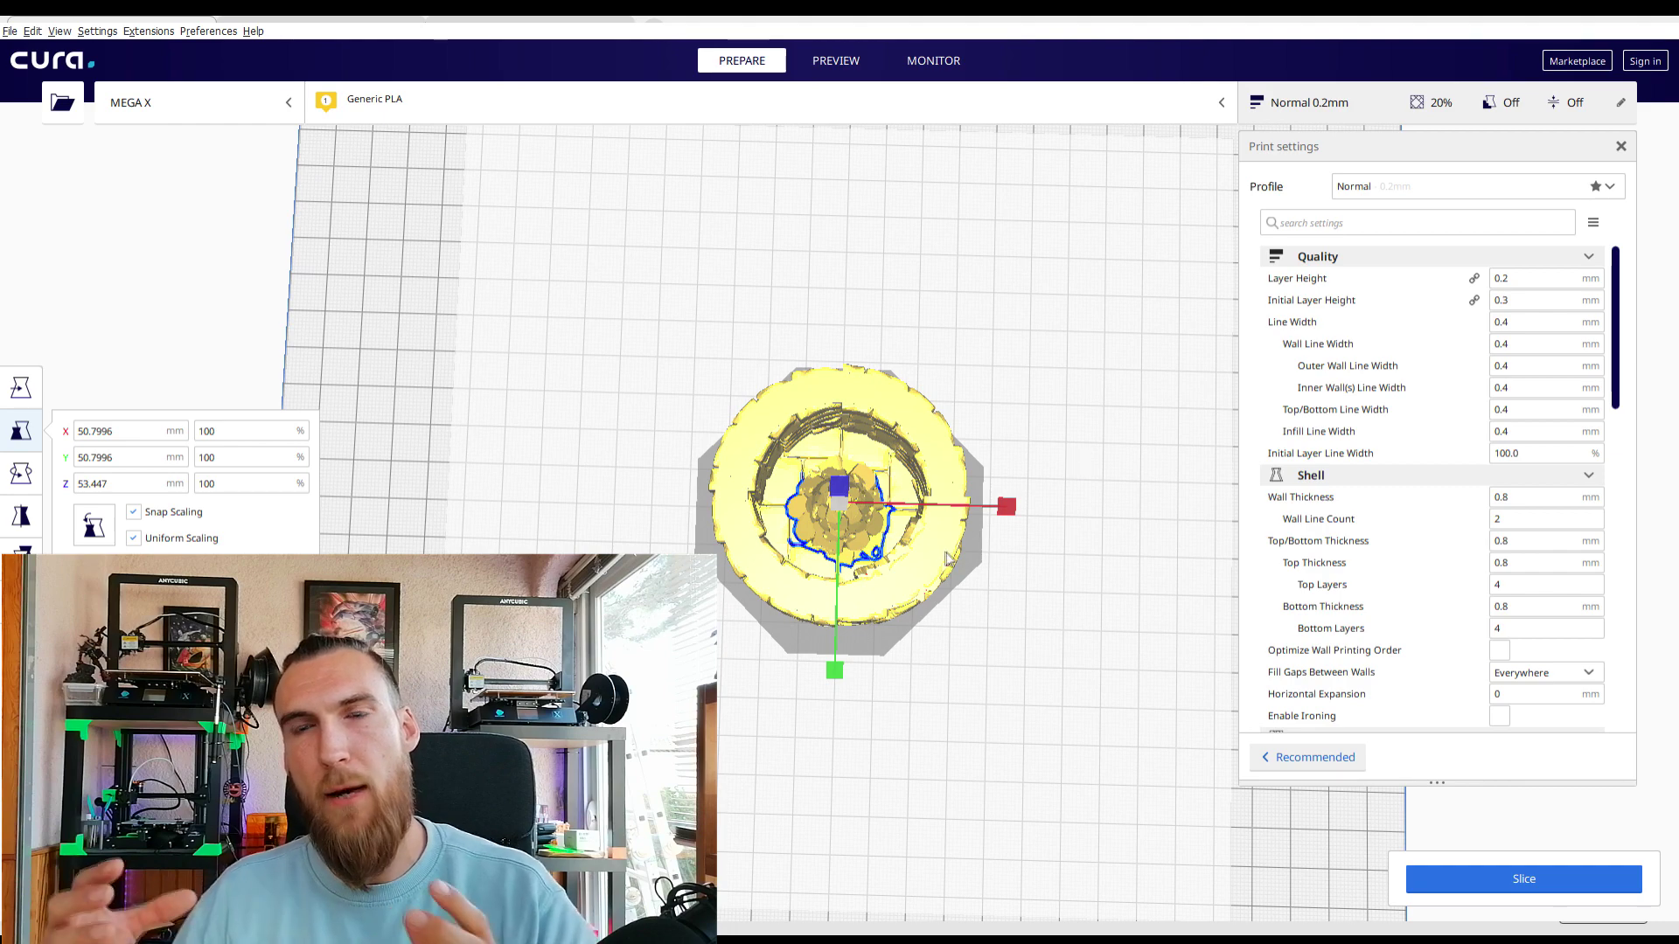
{"action": "left_click_drag", "start_coordinate": [1006, 509], "coordinate": [1017, 509]}
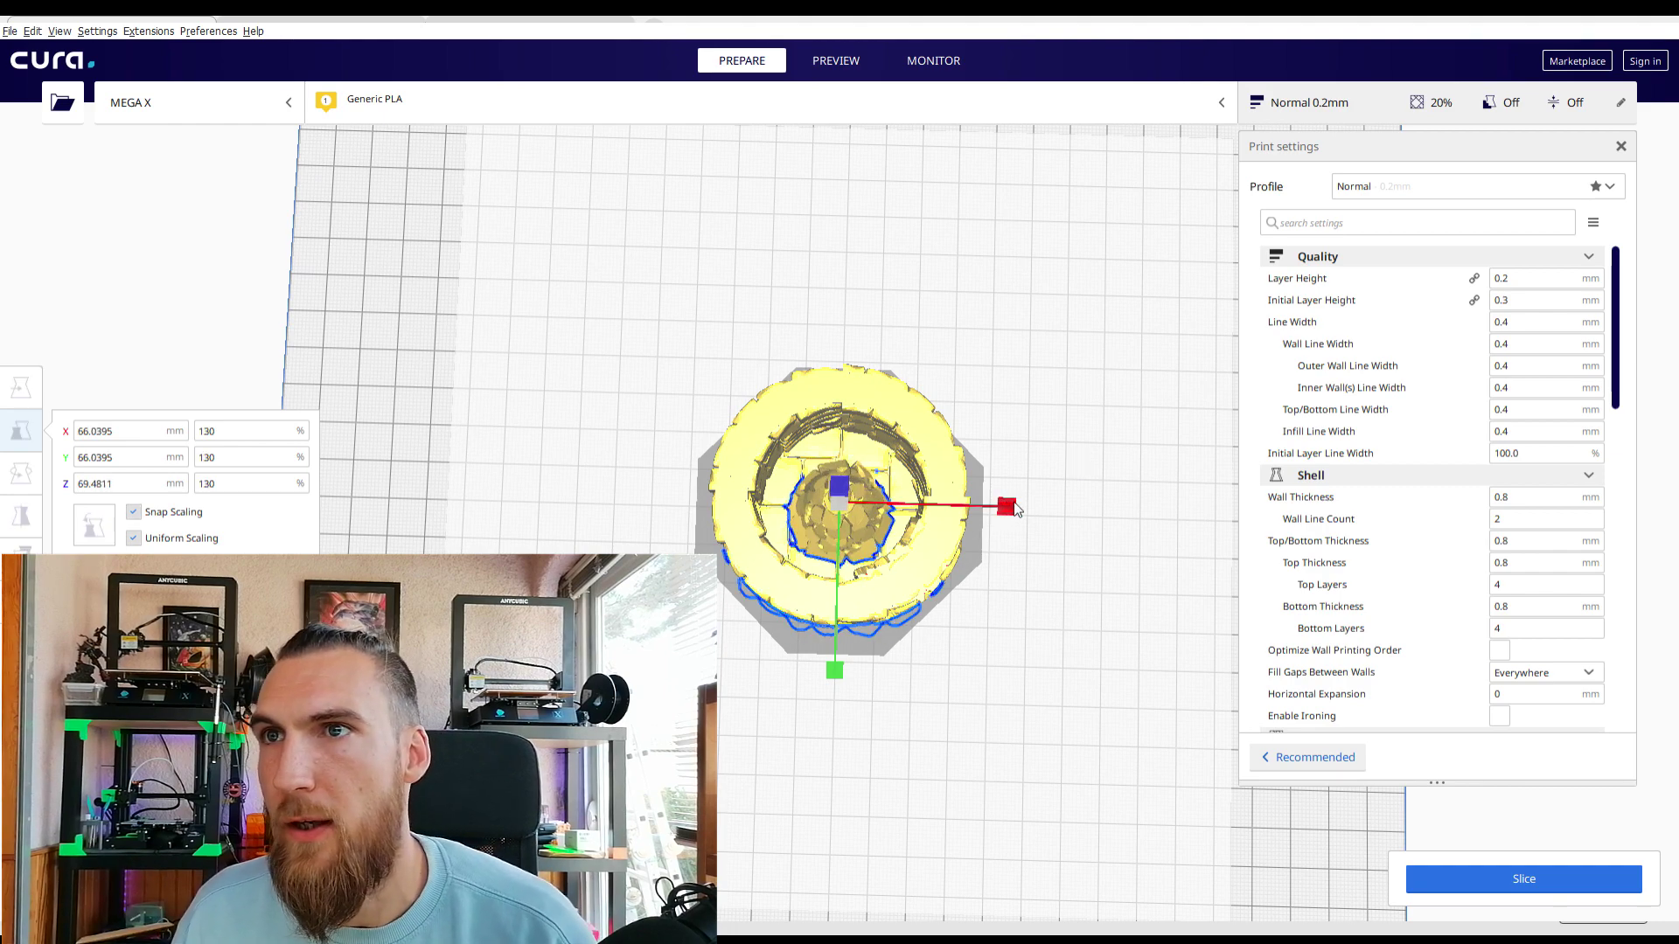
{"action": "left_click", "coordinate": [1042, 345]}
Step: Inspect the enlarged roof's fit against the tower body and try to raise the roof along the Z axis
{"action": "right_click_drag", "start_coordinate": [1042, 344], "coordinate": [796, 140]}
{"action": "right_click_drag", "start_coordinate": [790, 75], "coordinate": [665, 875]}
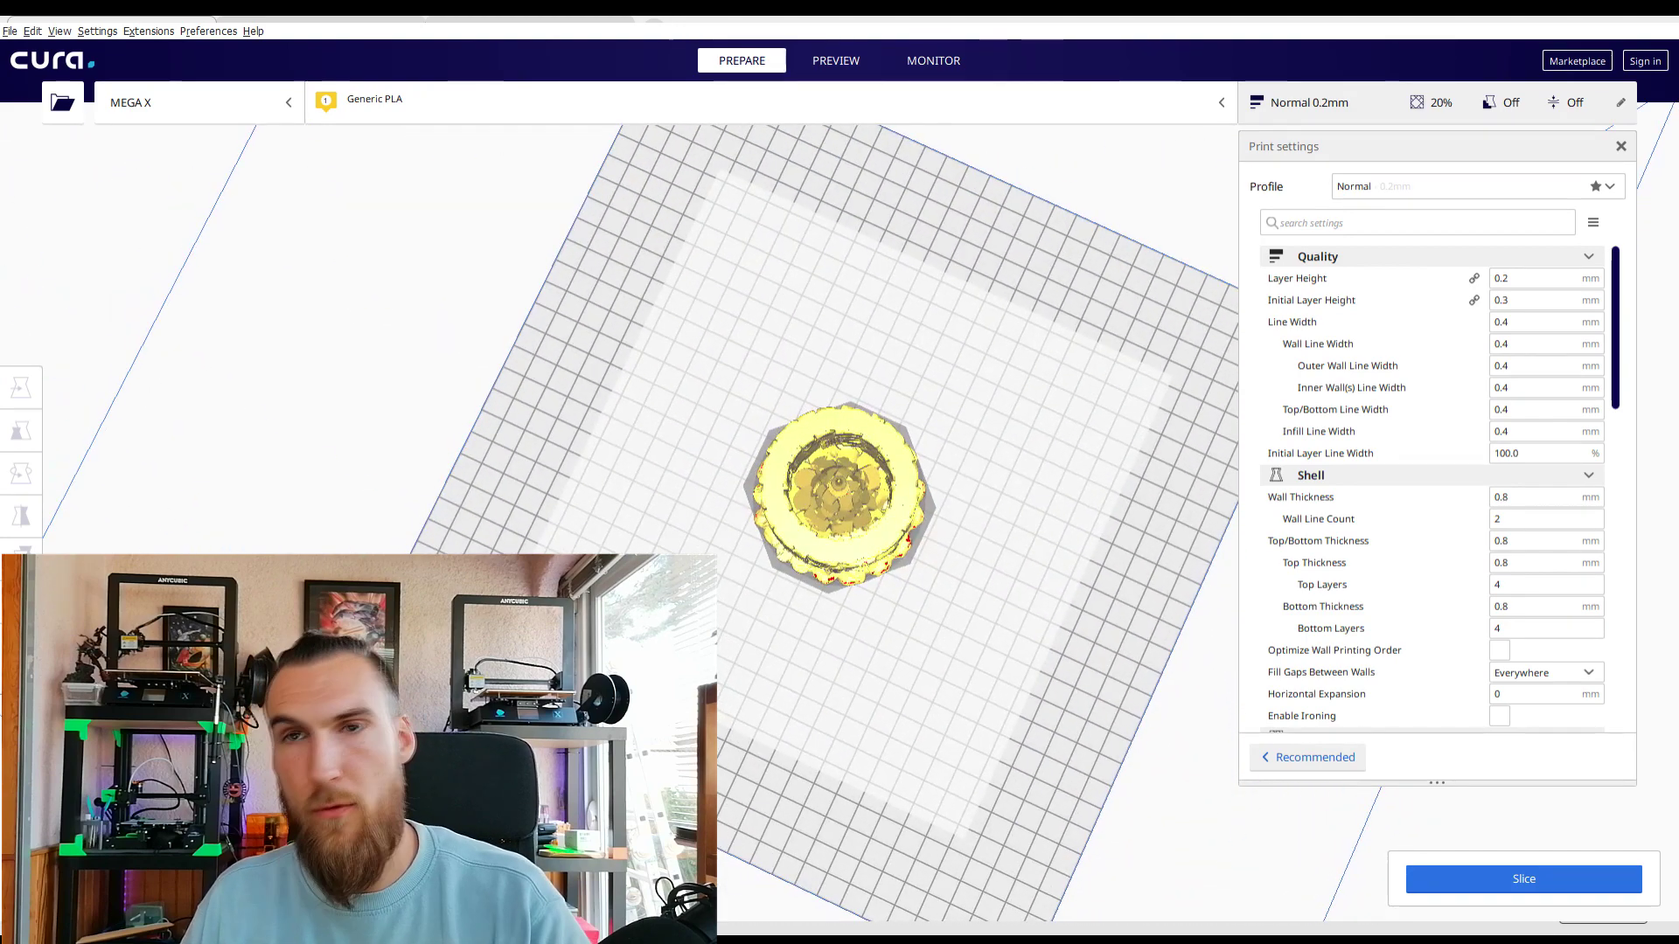
{"action": "scroll", "coordinate": [889, 844], "scroll_direction": "up", "scroll_amount": 5}
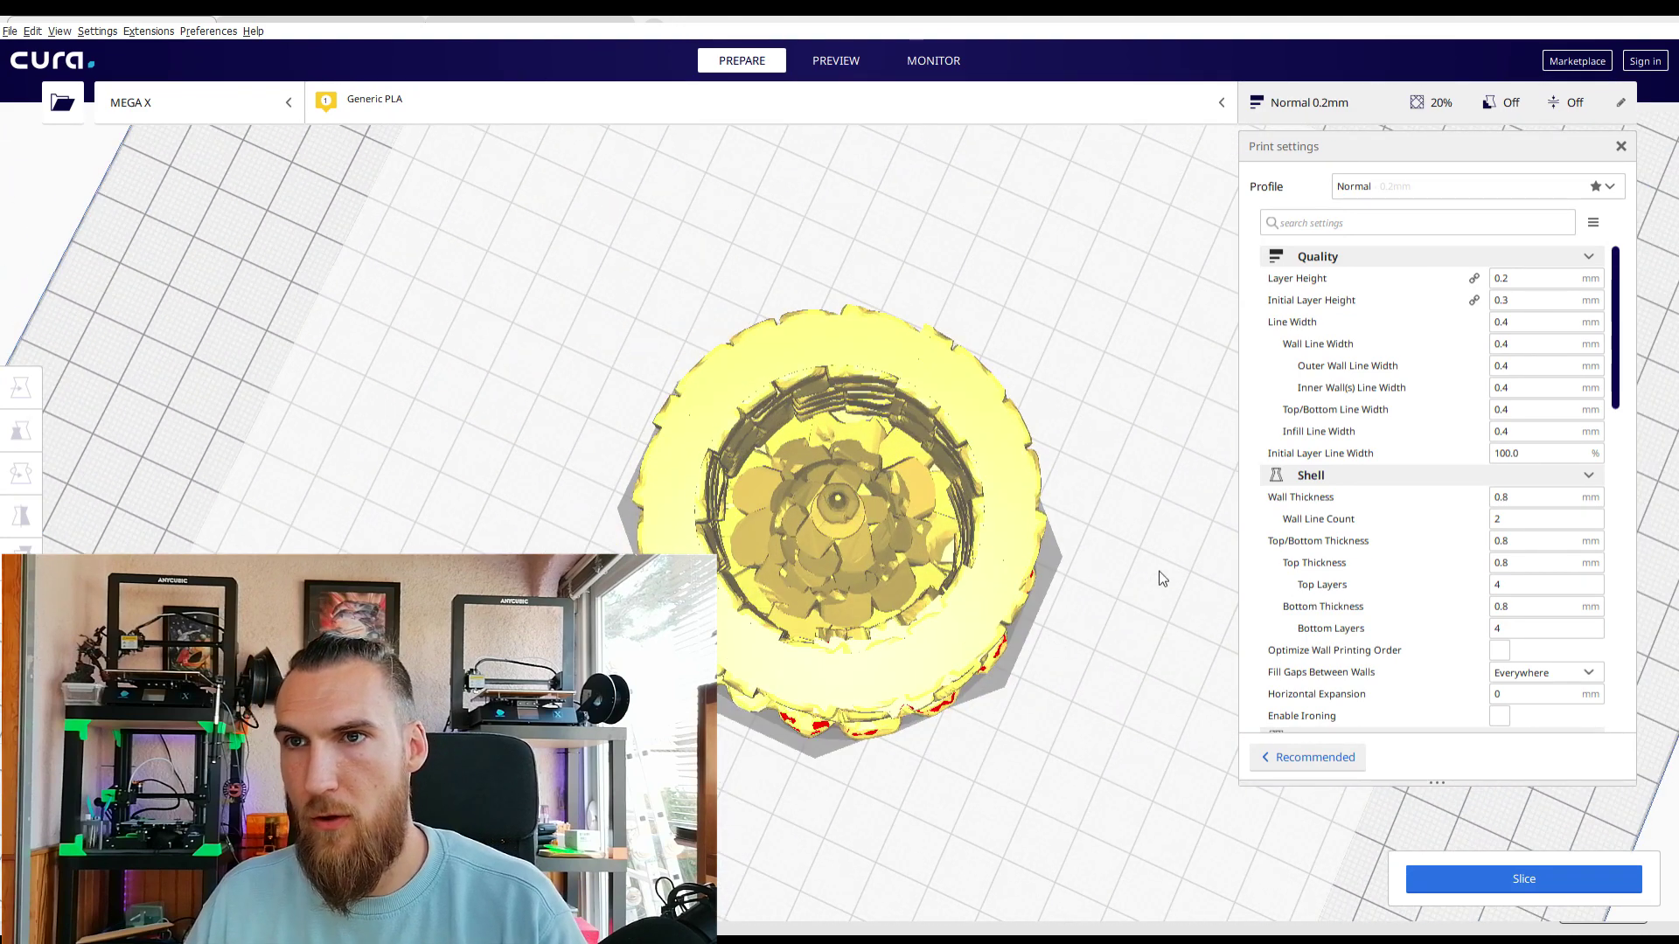
{"action": "scroll", "coordinate": [1162, 577], "scroll_direction": "down", "scroll_amount": 2}
{"action": "right_click_drag", "start_coordinate": [1077, 539], "coordinate": [880, 619]}
{"action": "left_click", "coordinate": [880, 619]}
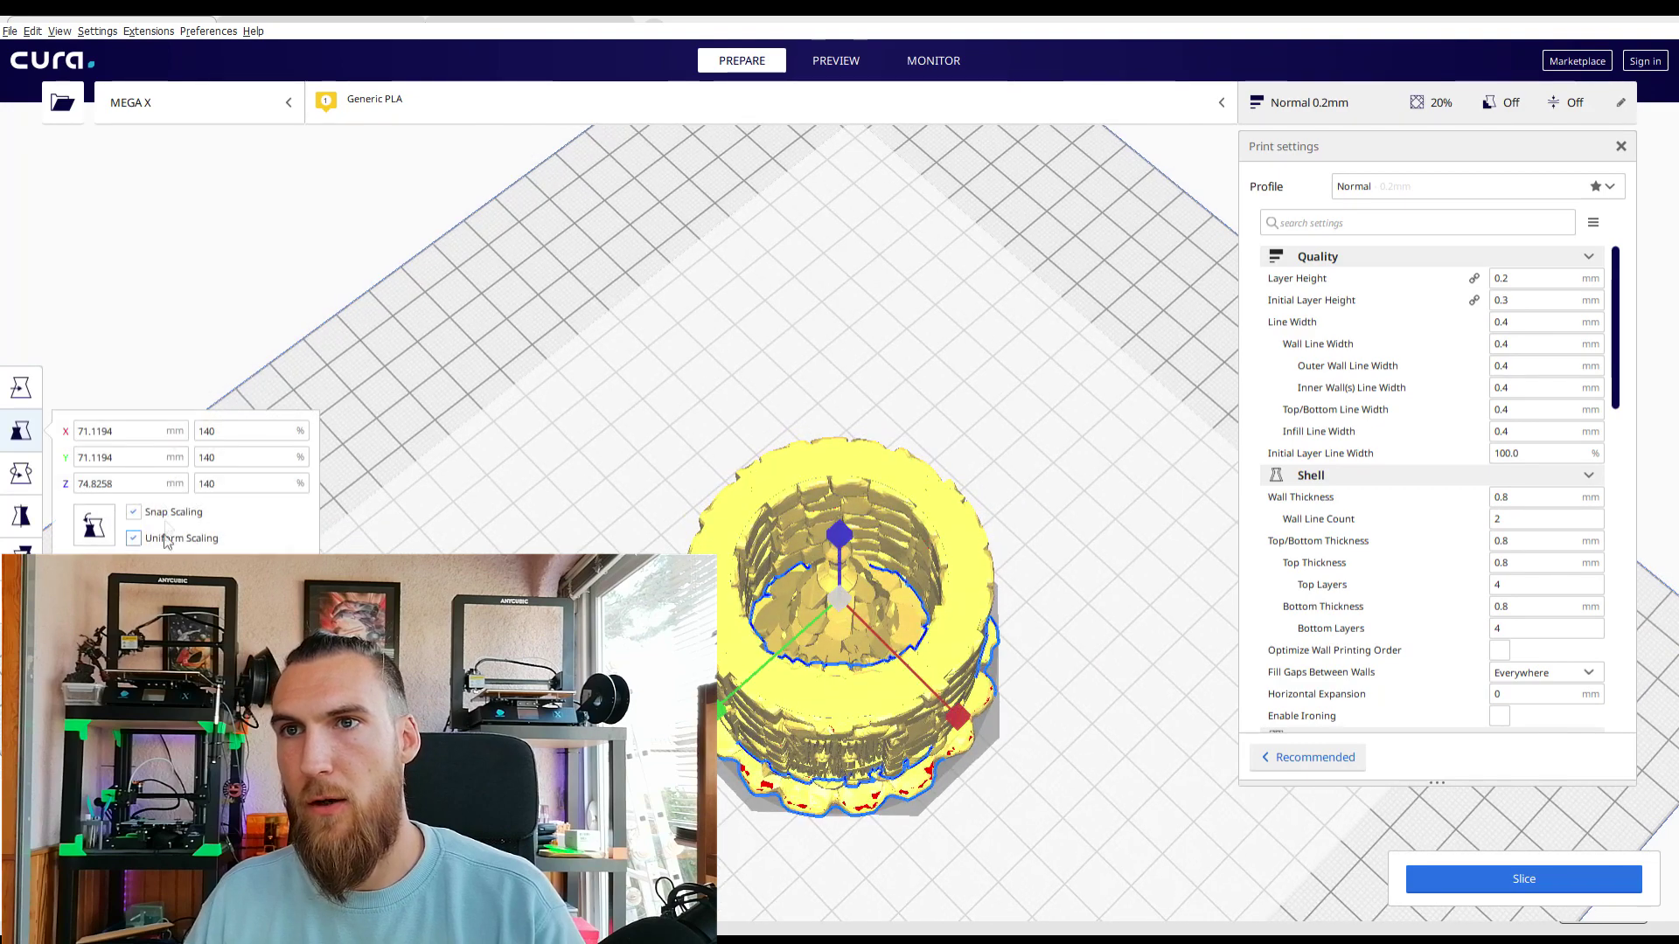
{"action": "left_click", "coordinate": [21, 389]}
{"action": "left_click_drag", "start_coordinate": [840, 535], "coordinate": [838, 423]}
{"action": "right_click_drag", "start_coordinate": [1061, 424], "coordinate": [990, 341]}
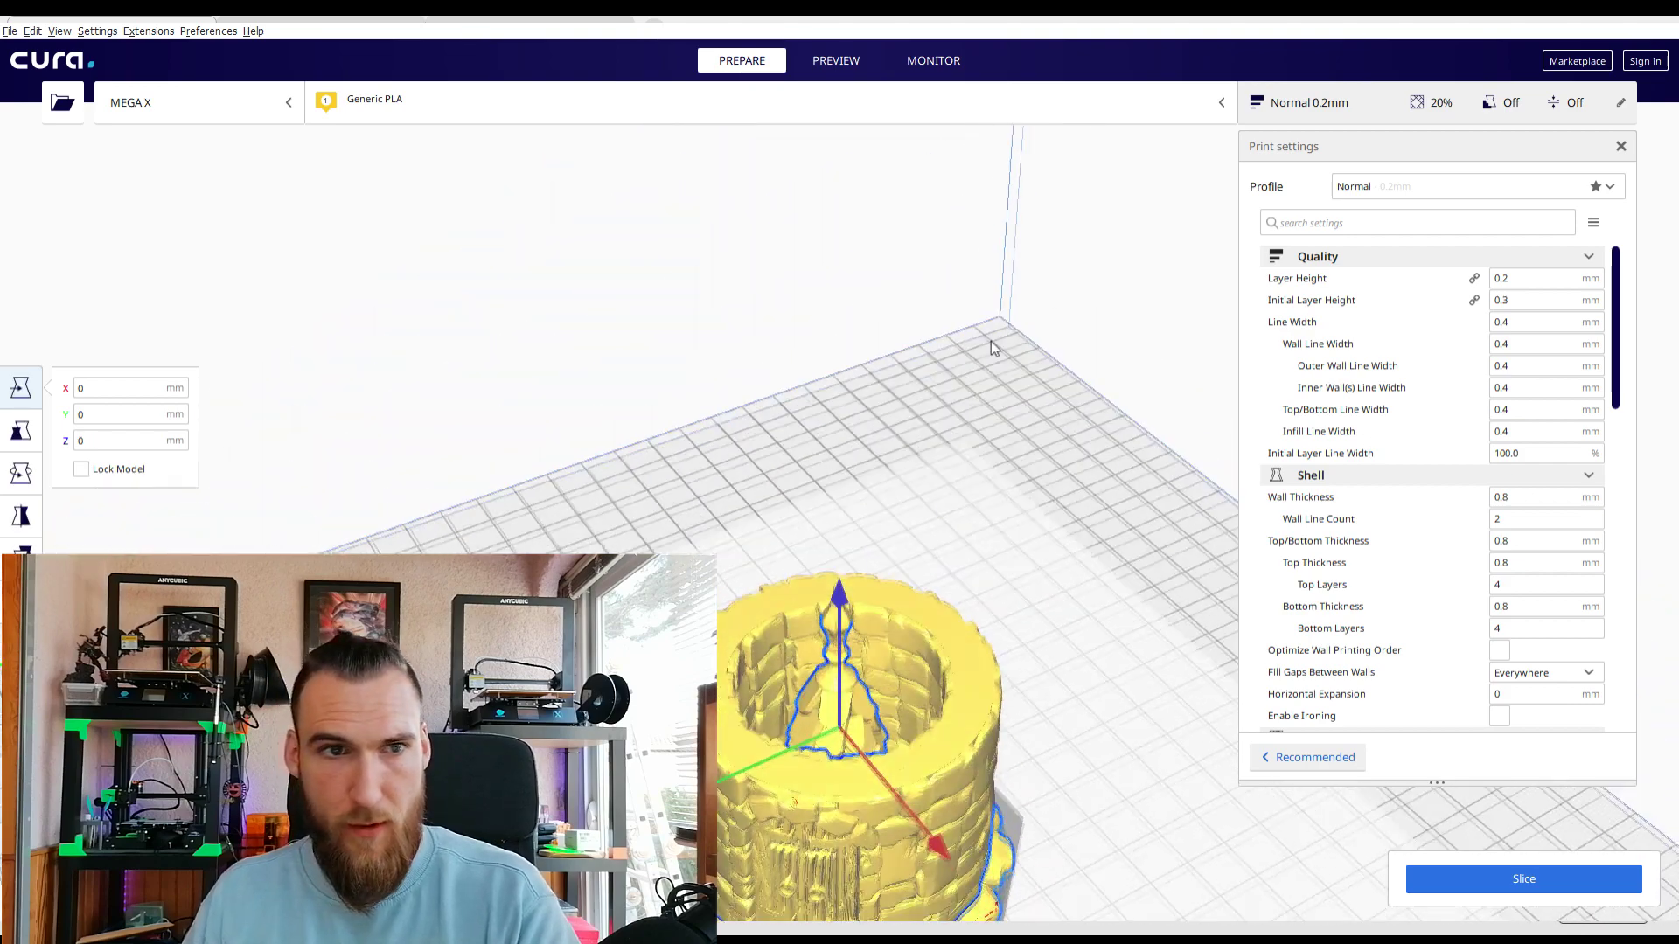
{"action": "mouse_move", "coordinate": [837, 612]}
{"action": "left_mouse_down"}
{"action": "mouse_move", "coordinate": [796, 378]}
{"action": "mouse_move", "coordinate": [795, 402]}
{"action": "left_mouse_up"}
{"action": "scroll", "coordinate": [795, 402], "scroll_direction": "down", "scroll_amount": 3}
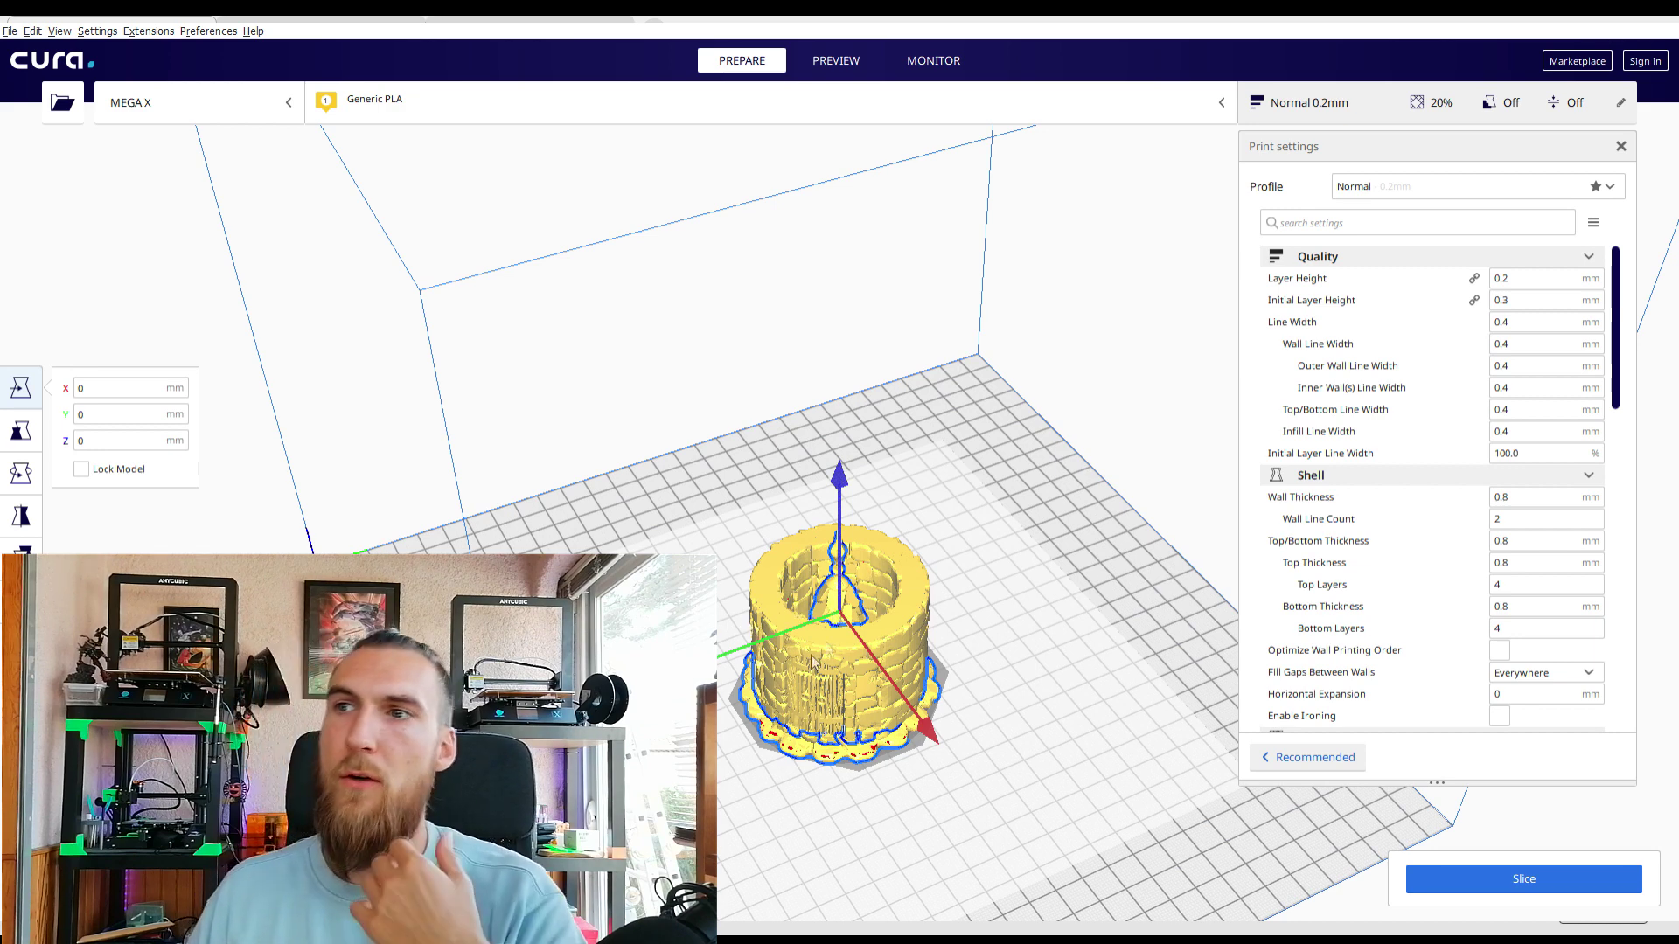
Step: Move the roof beside the tower body at a Y position of about 75 mm and slice both models
{"action": "left_click_drag", "start_coordinate": [839, 629], "coordinate": [620, 704]}
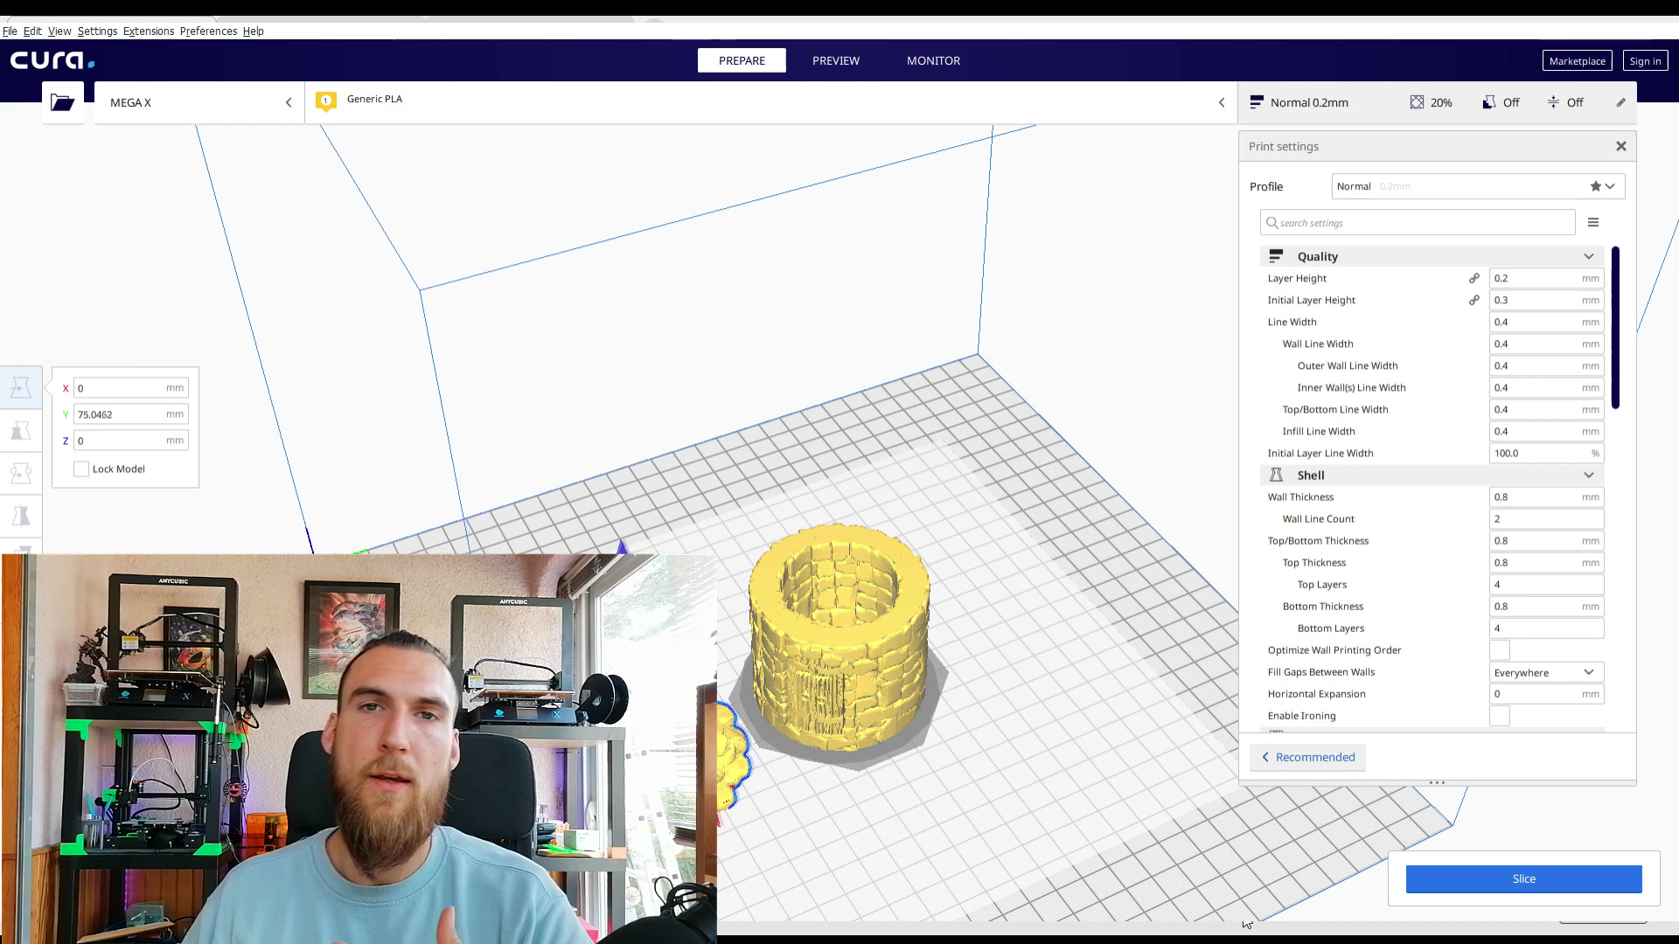
{"action": "left_click", "coordinate": [1476, 894]}
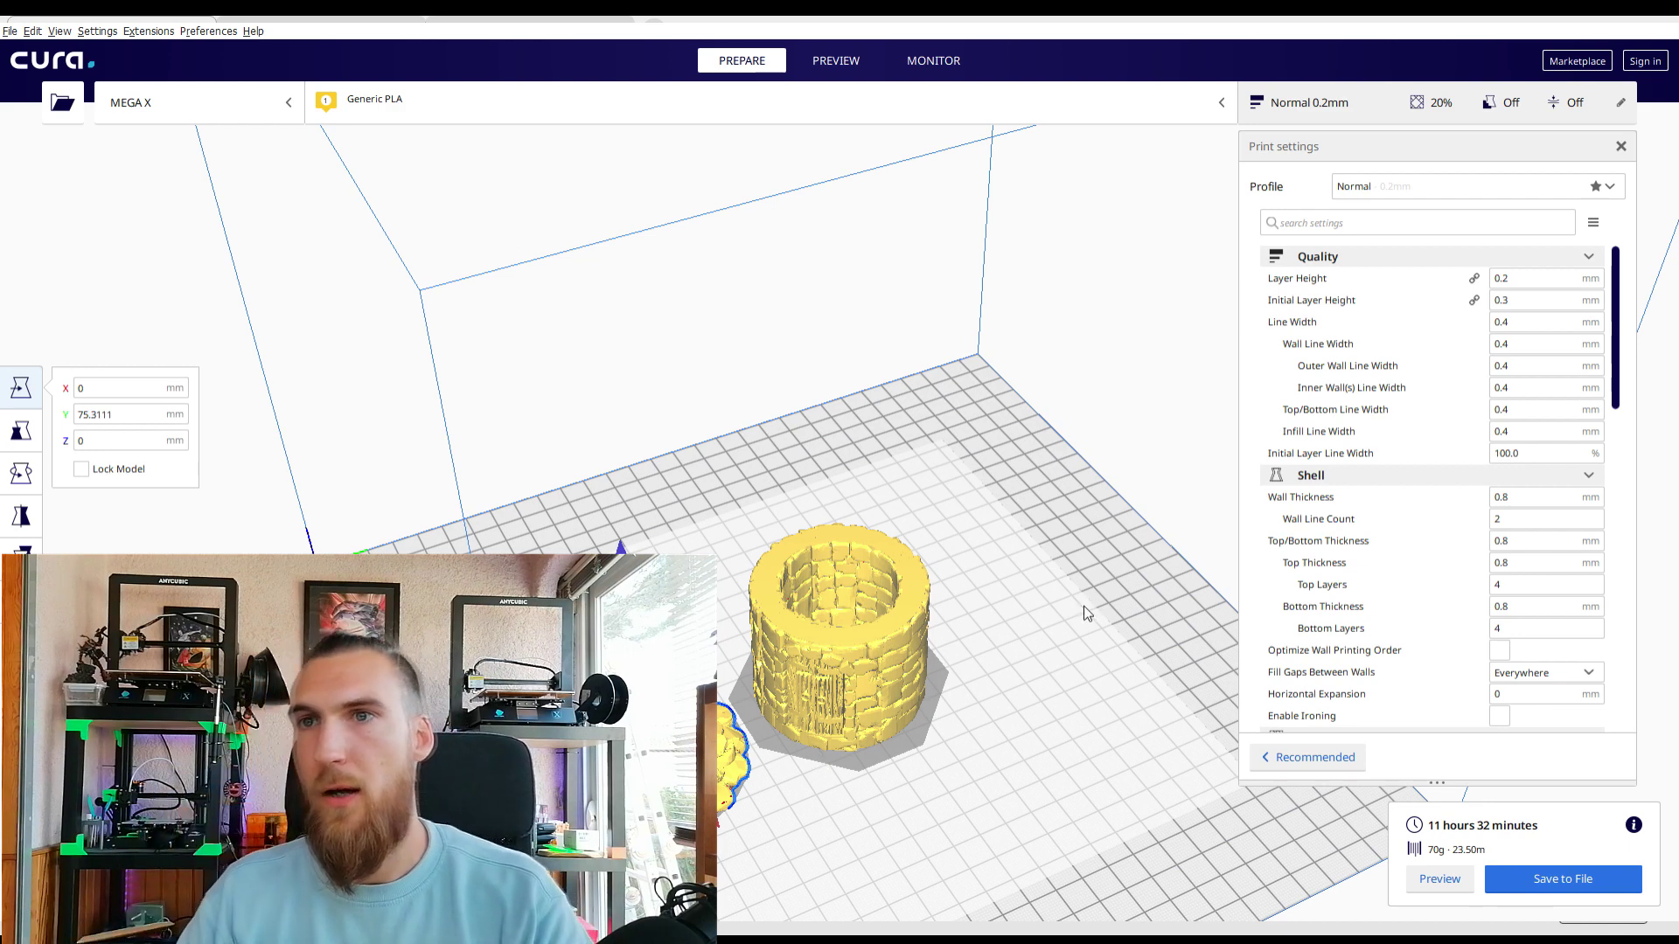
Step: Review the speed, support, build plate adhesion and special mode print settings and look at the tower's door side
{"action": "right_click_drag", "start_coordinate": [1061, 581], "coordinate": [1642, 635]}
{"action": "scroll", "coordinate": [1476, 638], "scroll_direction": "down", "scroll_amount": 10}
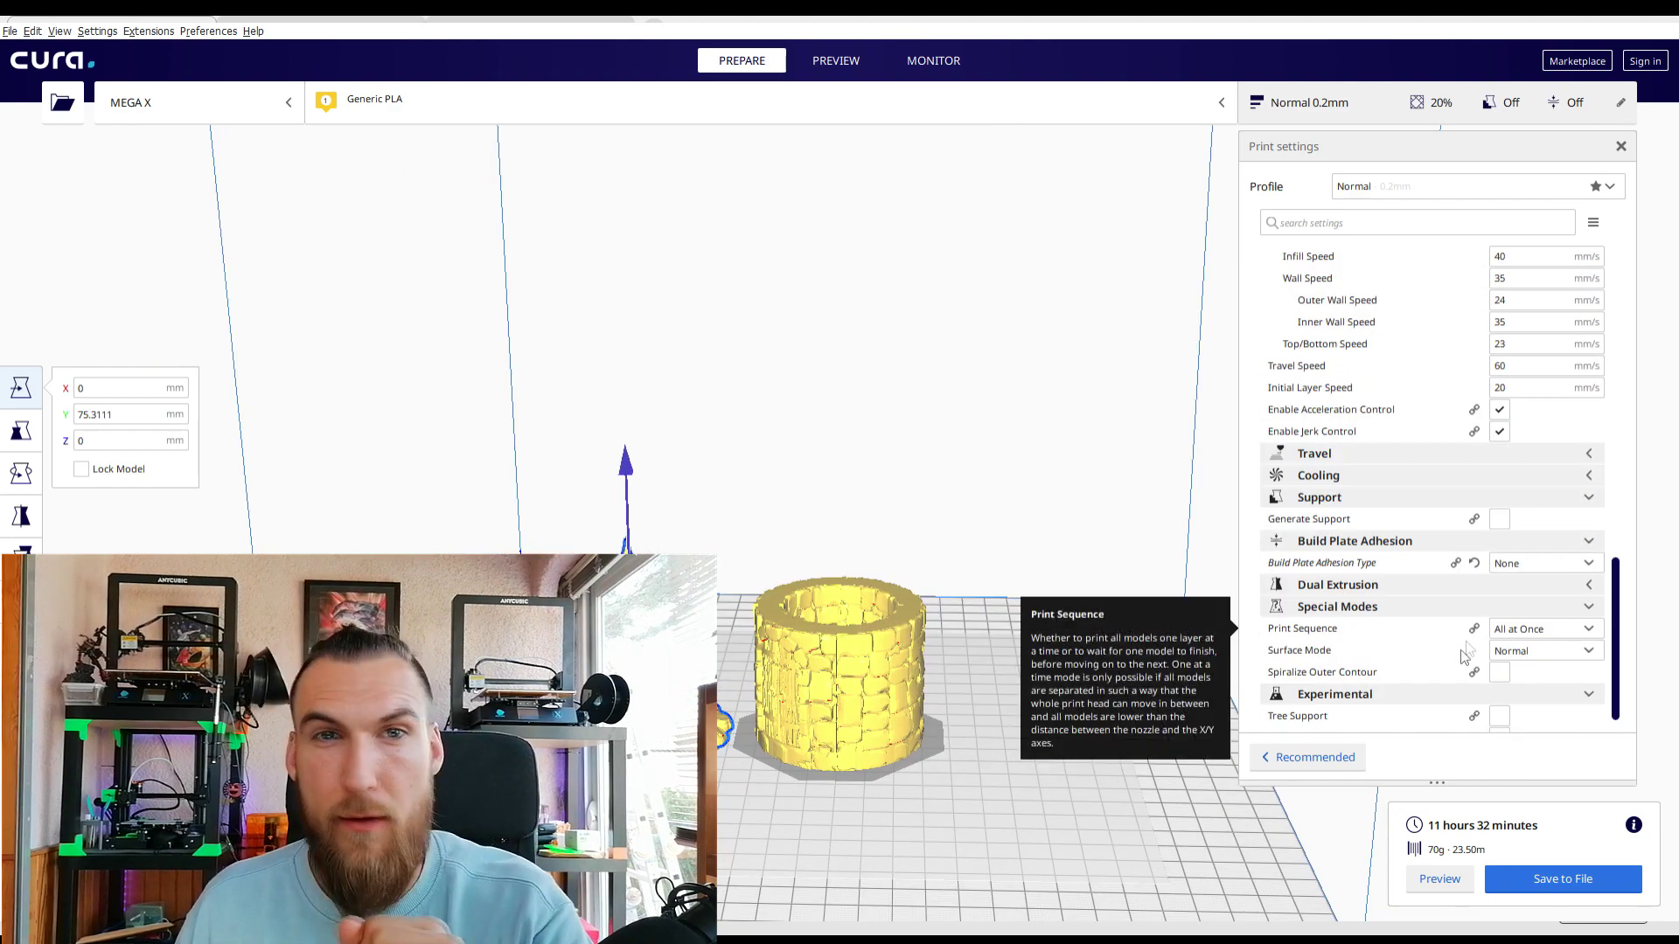
{"action": "scroll", "coordinate": [1472, 646], "scroll_direction": "down", "scroll_amount": 1}
{"action": "left_click", "coordinate": [719, 548]}
{"action": "right_click_drag", "start_coordinate": [720, 542], "coordinate": [877, 547]}
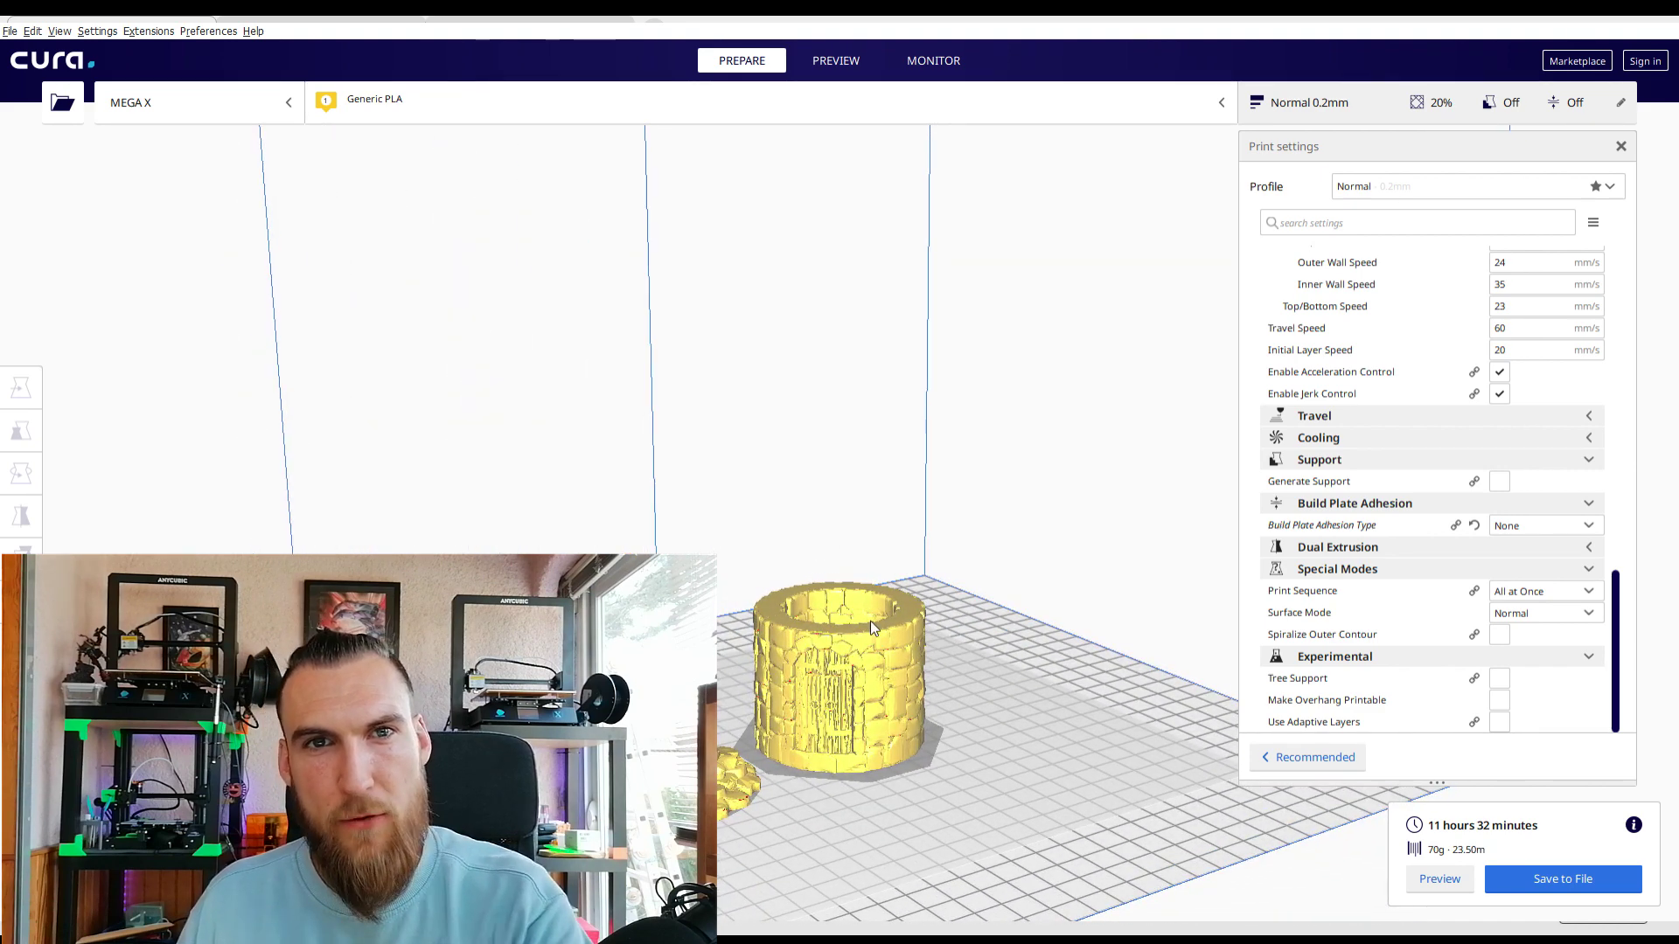
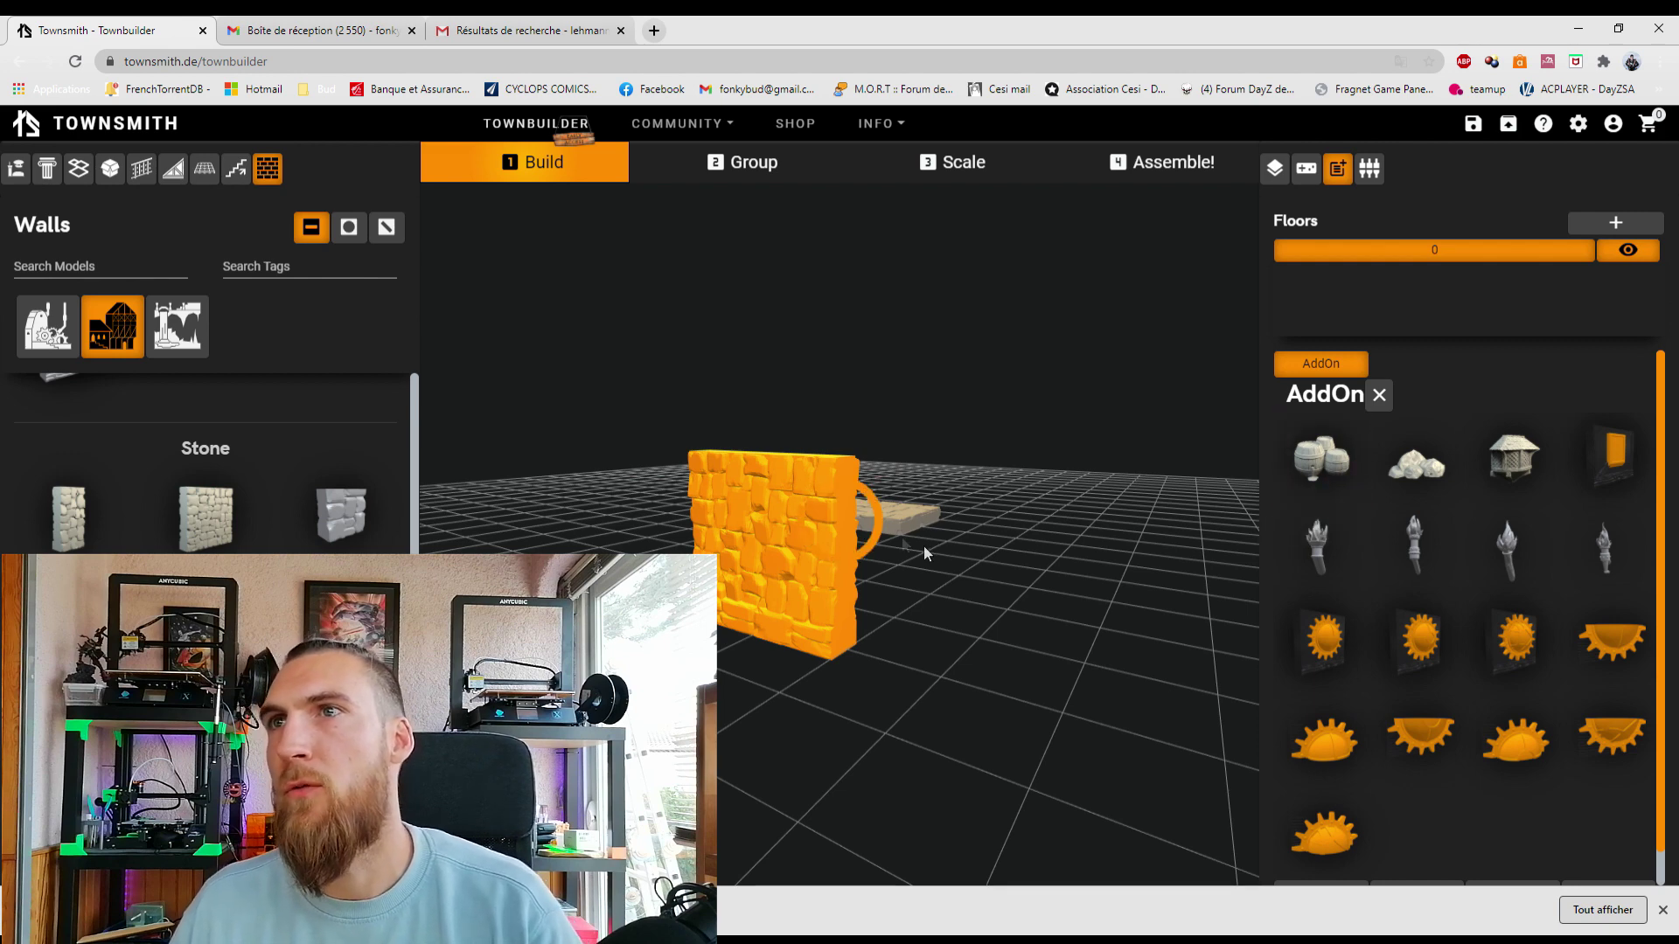
Step: Switch to Townbuilder and attach the barrels add-on to the selected stone wall
{"action": "left_click", "coordinate": [867, 534]}
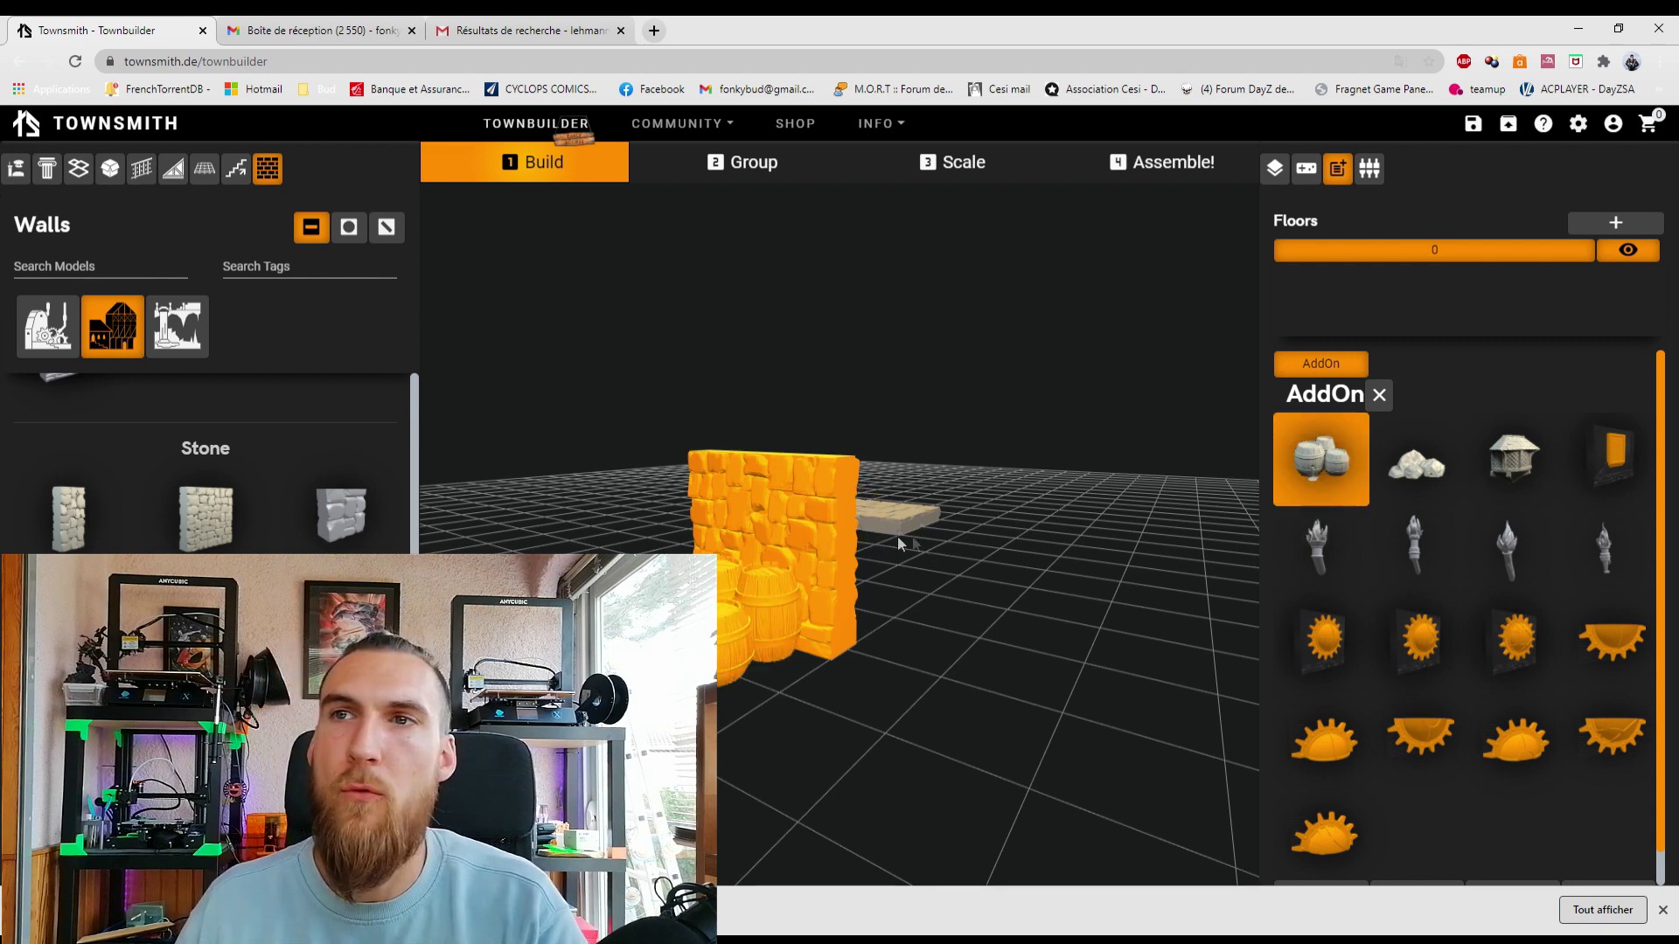
{"action": "left_click", "coordinate": [806, 693]}
{"action": "left_click_drag", "start_coordinate": [963, 648], "coordinate": [855, 701]}
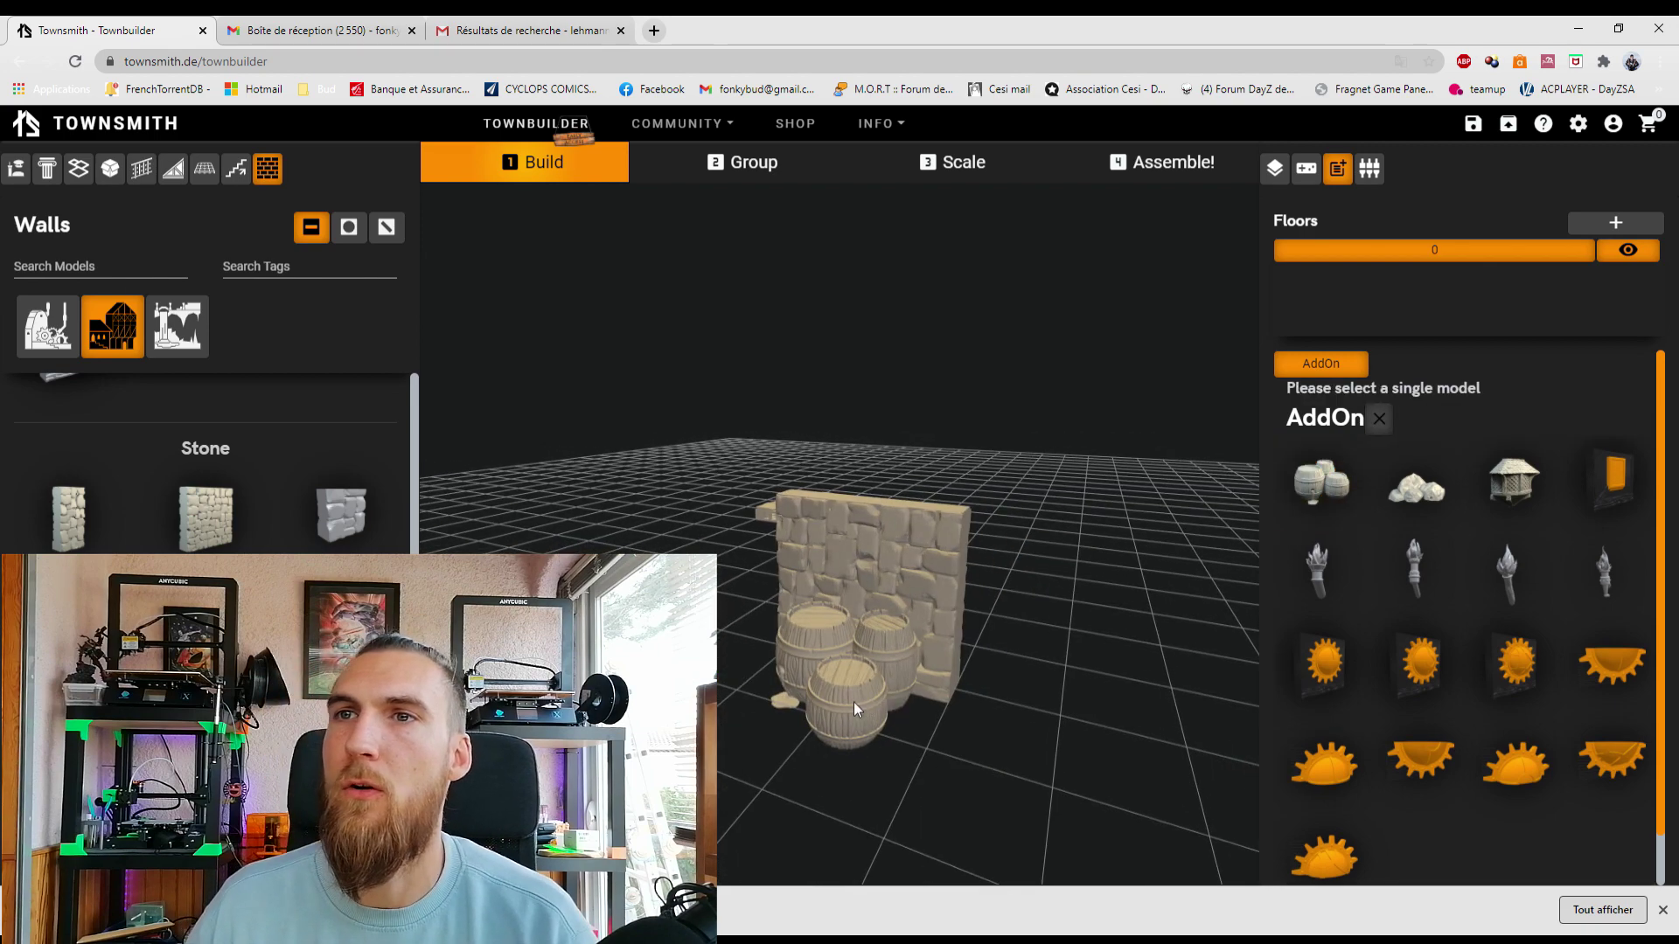
Step: Replace the barrels on the stone wall with the Rock Pile add-on and look at it up close
{"action": "left_click_drag", "start_coordinate": [1038, 720], "coordinate": [984, 680]}
{"action": "left_click", "coordinate": [798, 619]}
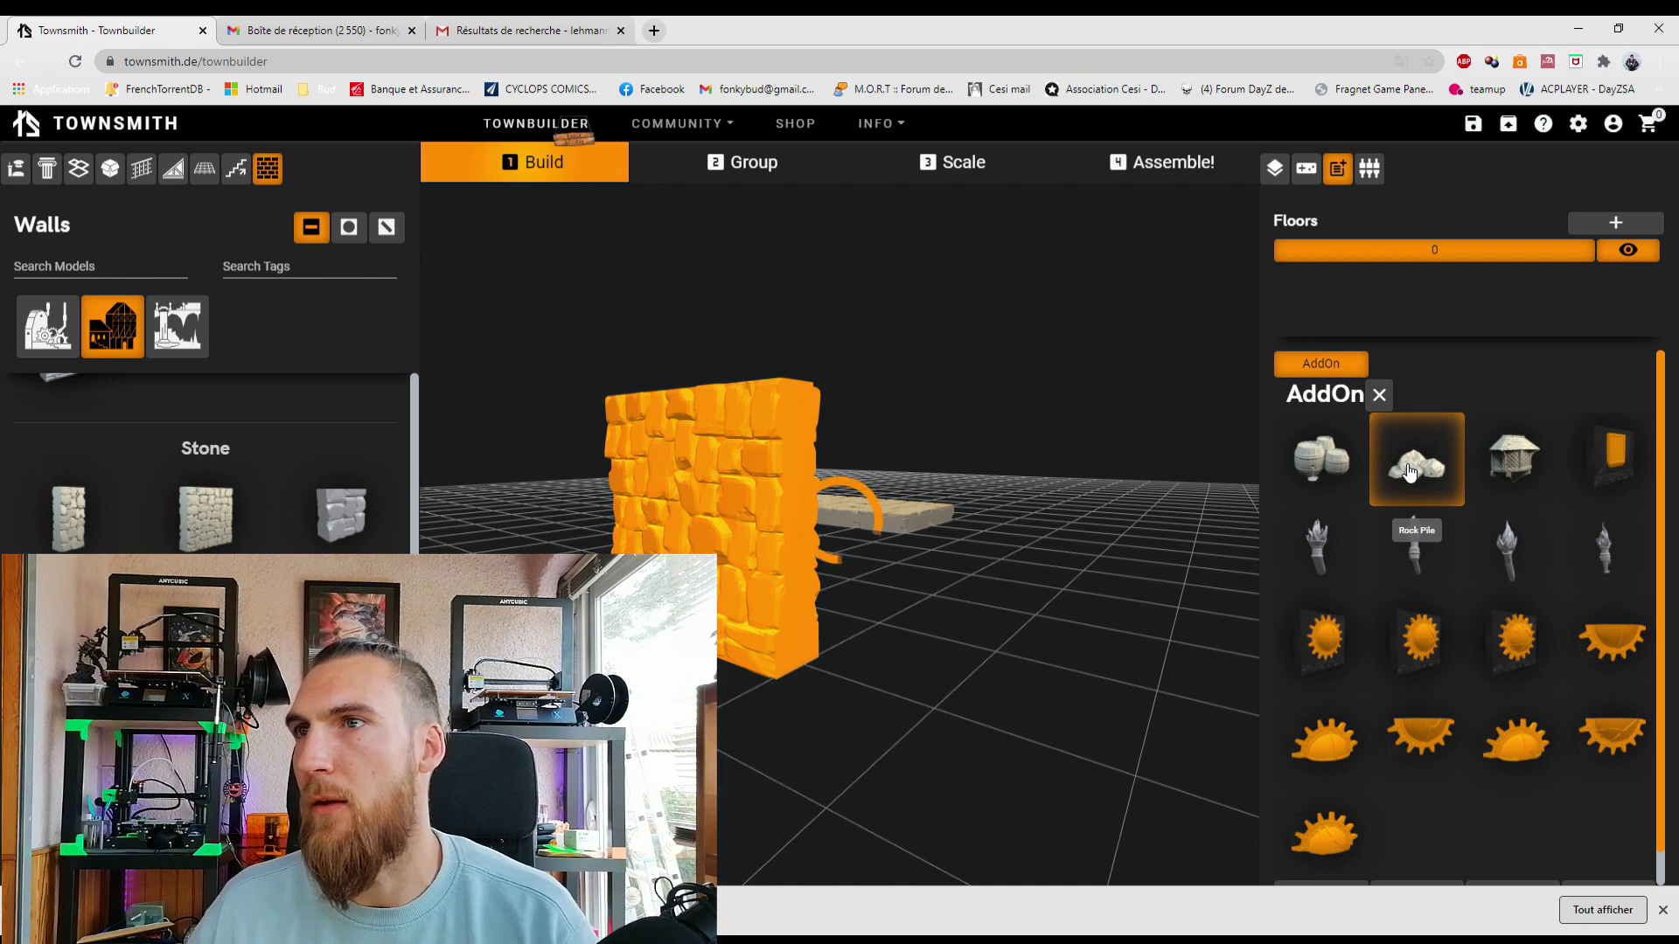
{"action": "left_click", "coordinate": [871, 628]}
{"action": "left_click_drag", "start_coordinate": [871, 628], "coordinate": [722, 769]}
{"action": "left_click", "coordinate": [723, 769]}
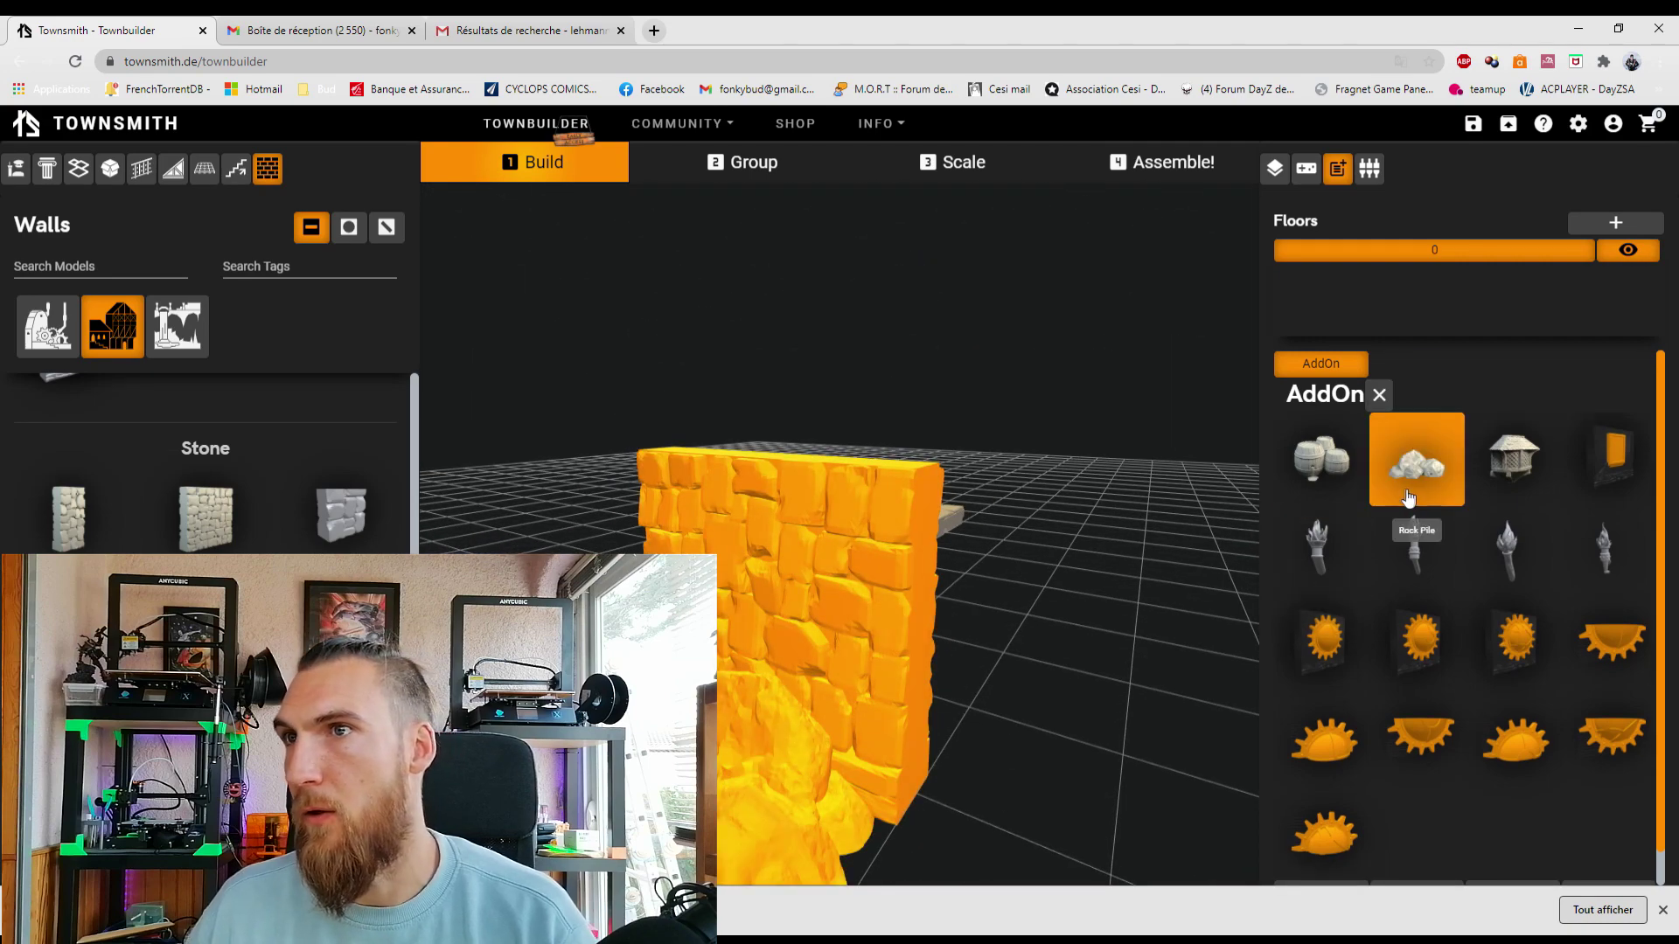
Step: Try the first torch add-on and Torch Variation C on the stone wall, and remove the torch again
{"action": "left_click", "coordinate": [1318, 569]}
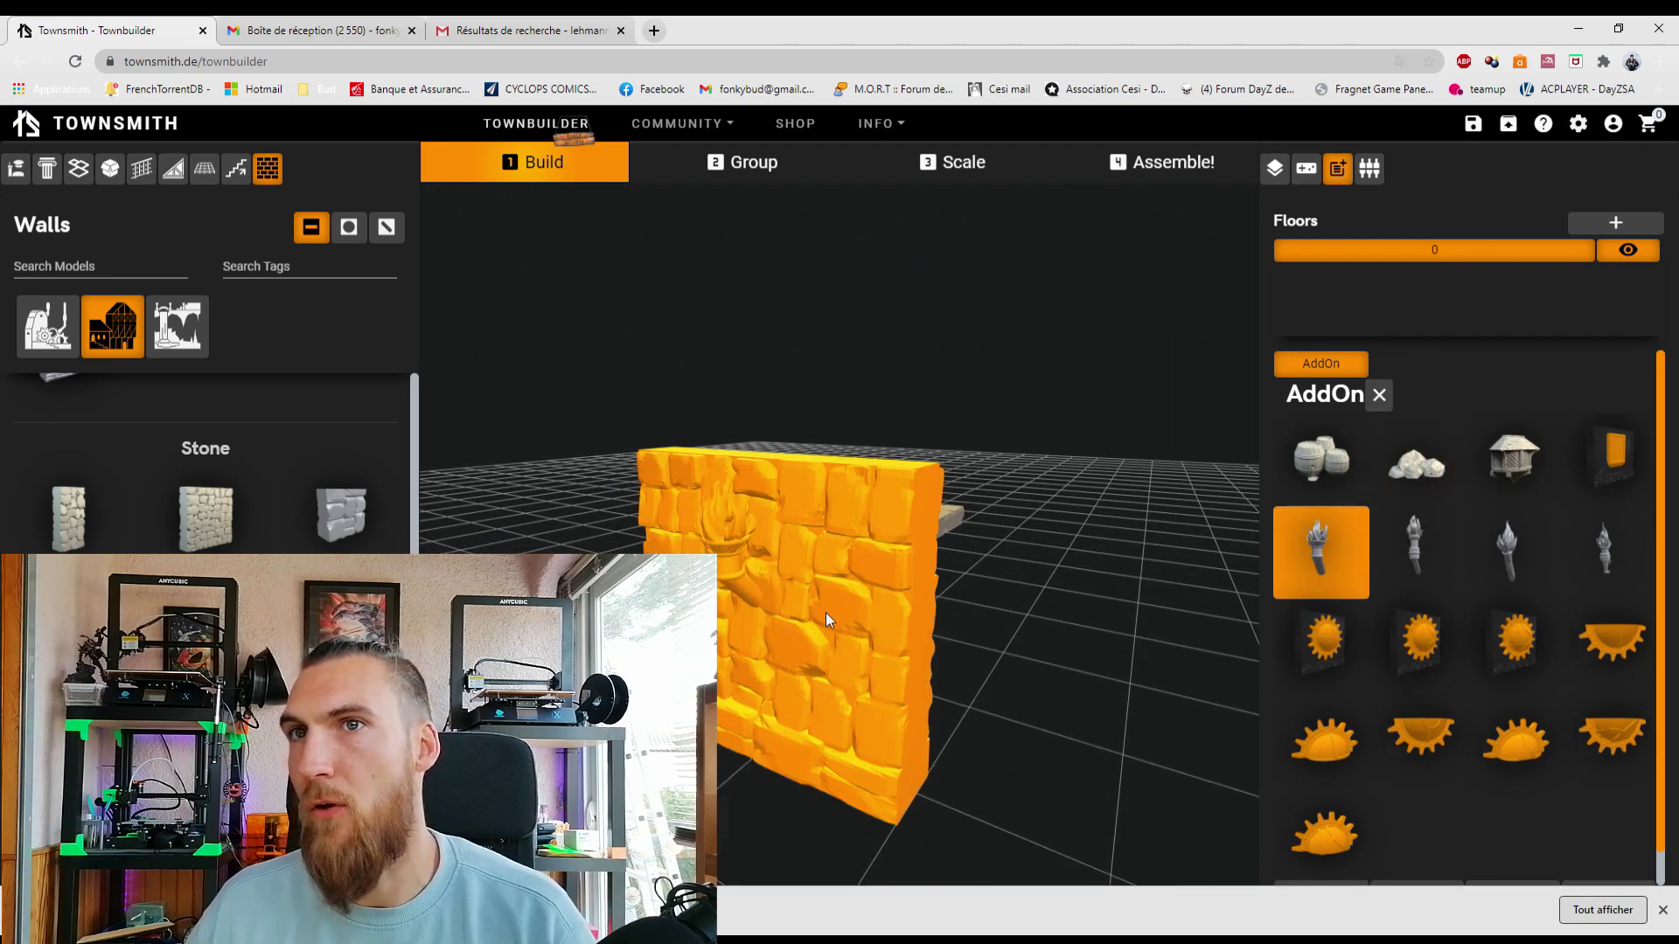
{"action": "left_click", "coordinate": [1011, 633]}
{"action": "left_click_drag", "start_coordinate": [1011, 633], "coordinate": [918, 642]}
{"action": "left_click", "coordinate": [612, 577]}
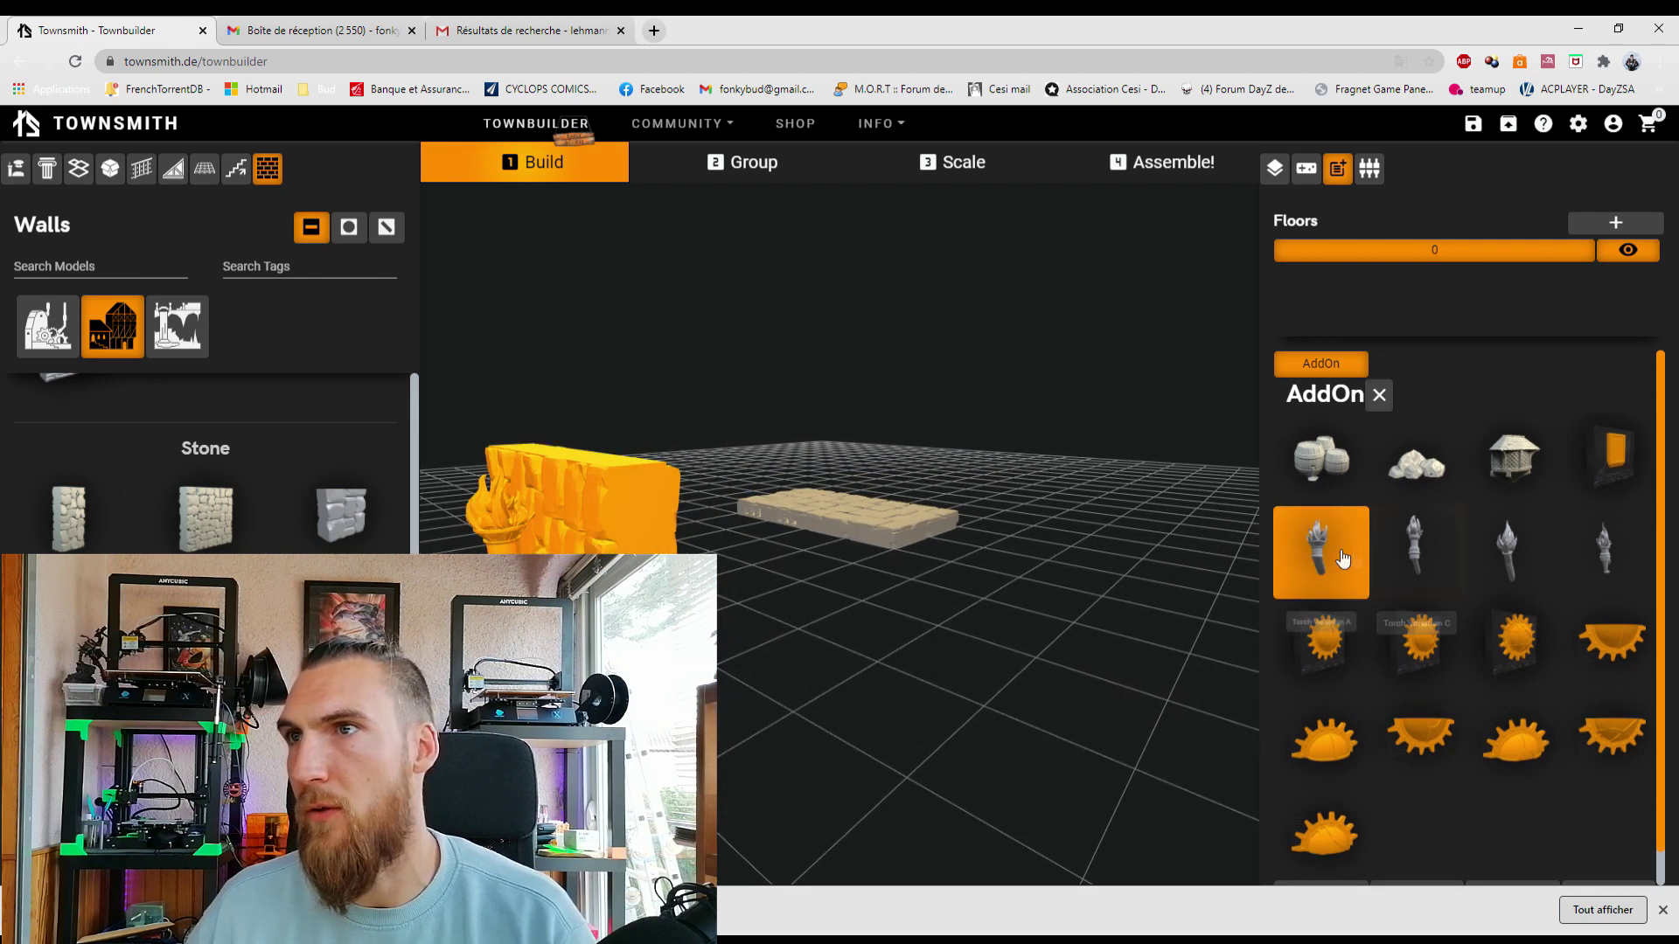
{"action": "left_click", "coordinate": [1416, 553]}
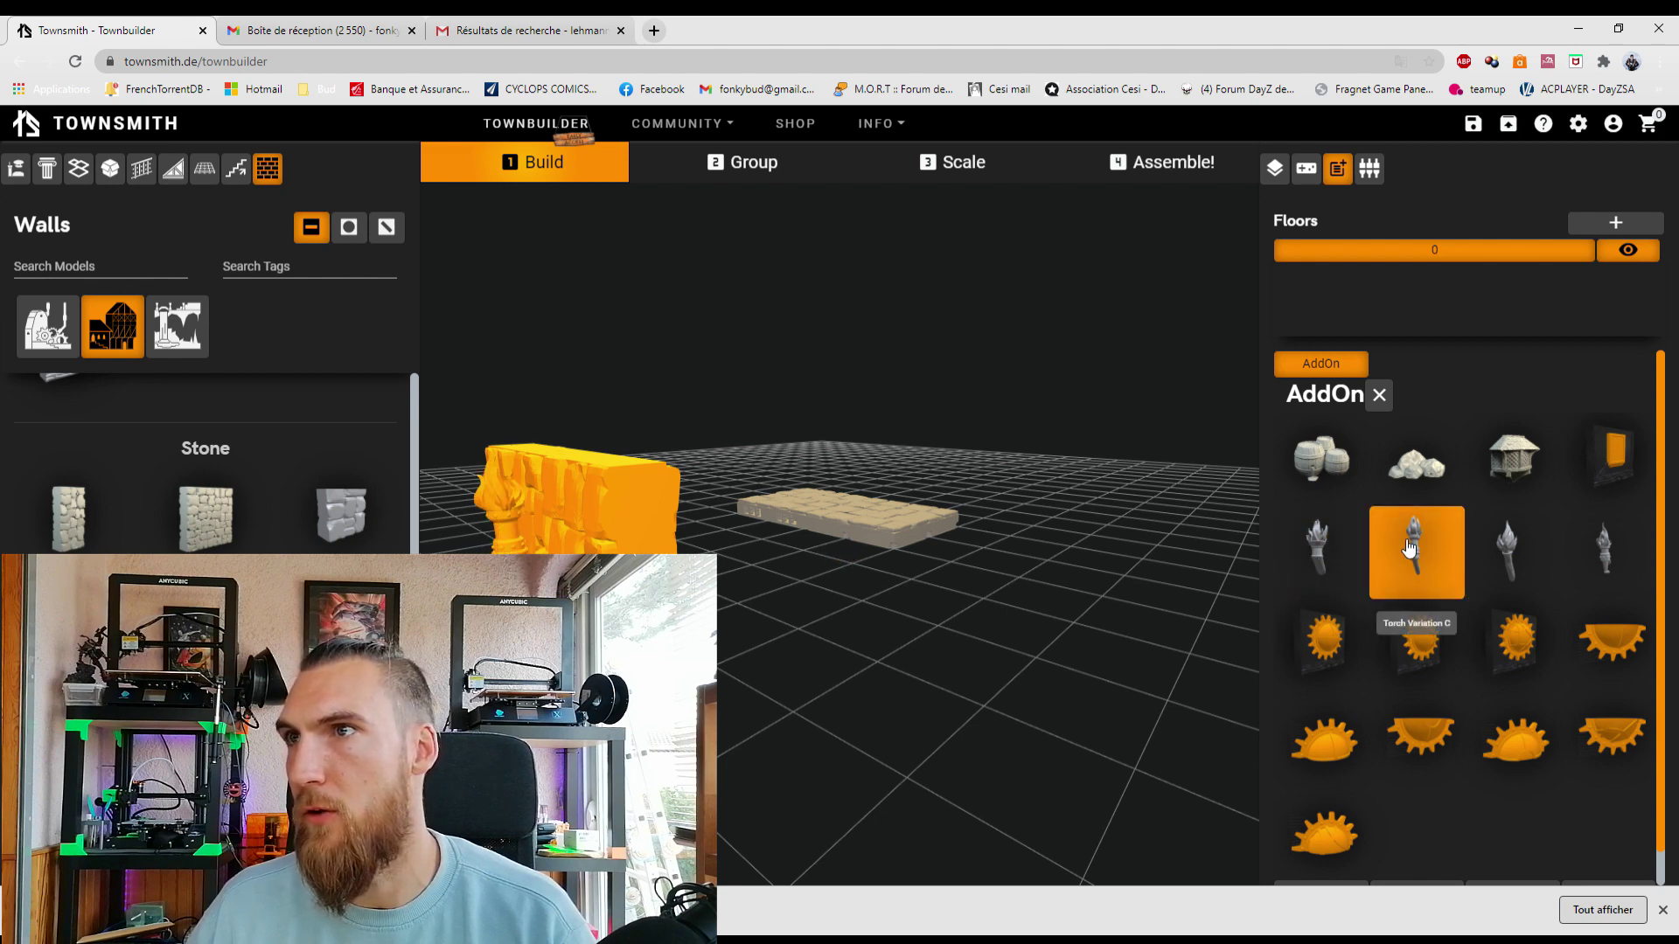
{"action": "left_click", "coordinate": [1410, 549]}
Step: Try the roofed bay add-on on the stone wall, view it from the front, and remove it
{"action": "left_click", "coordinate": [1498, 461]}
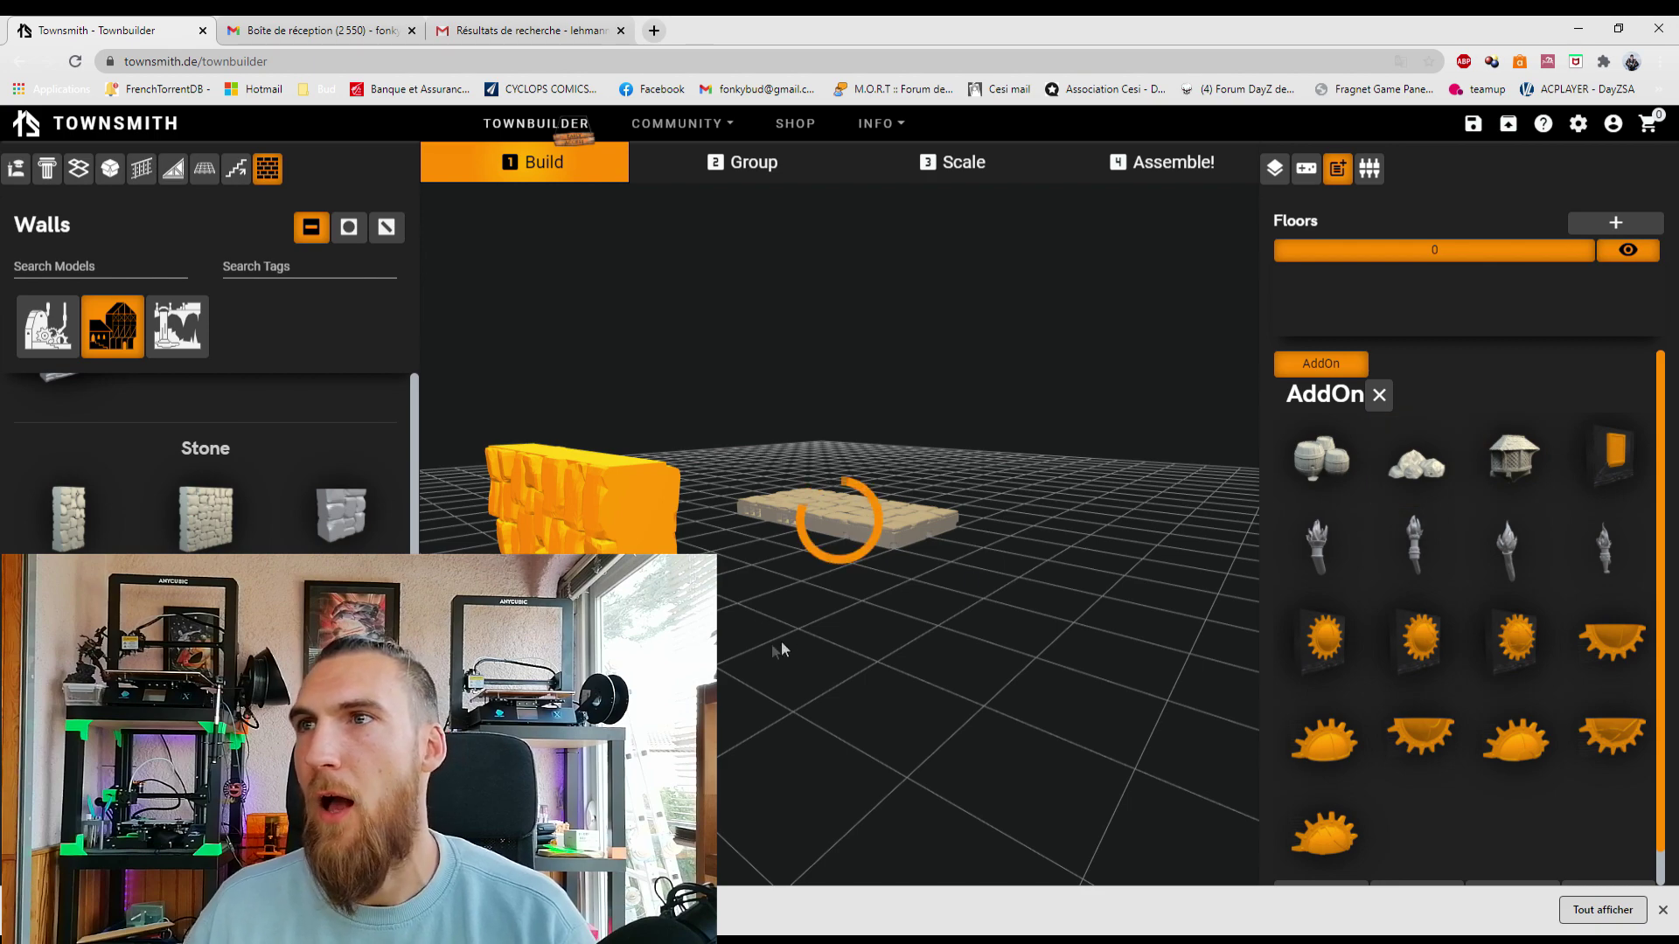
{"action": "right_click_drag", "start_coordinate": [757, 648], "coordinate": [802, 653]}
{"action": "left_click", "coordinate": [773, 606]}
{"action": "left_click", "coordinate": [802, 653]}
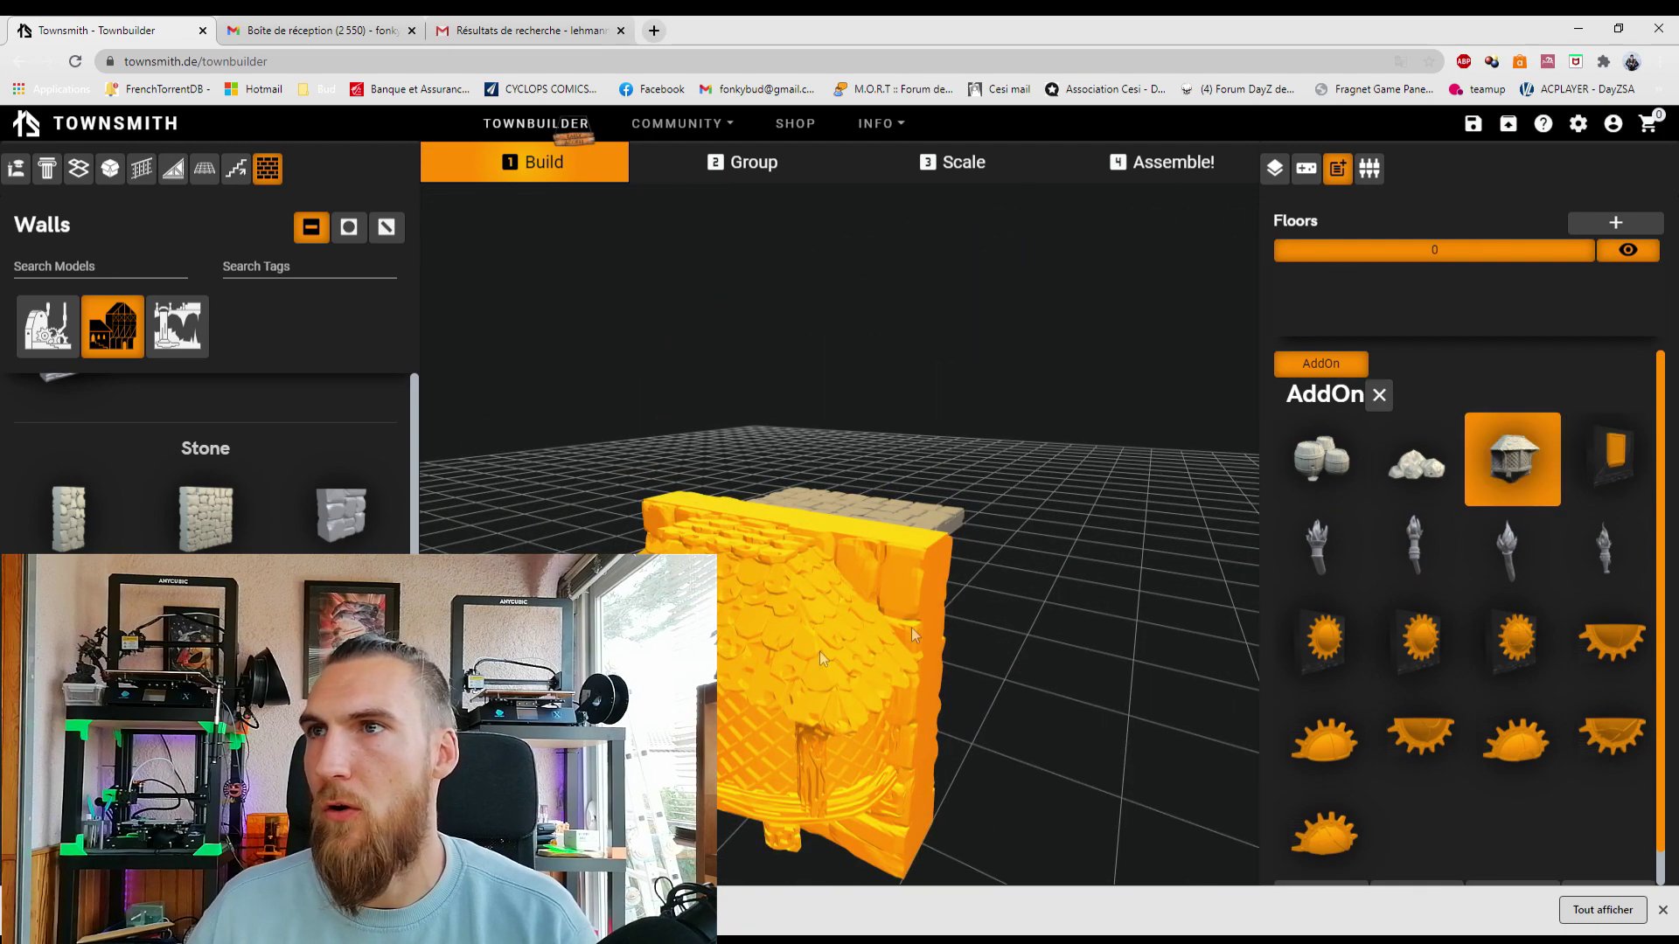
{"action": "key", "text": "Delete"}
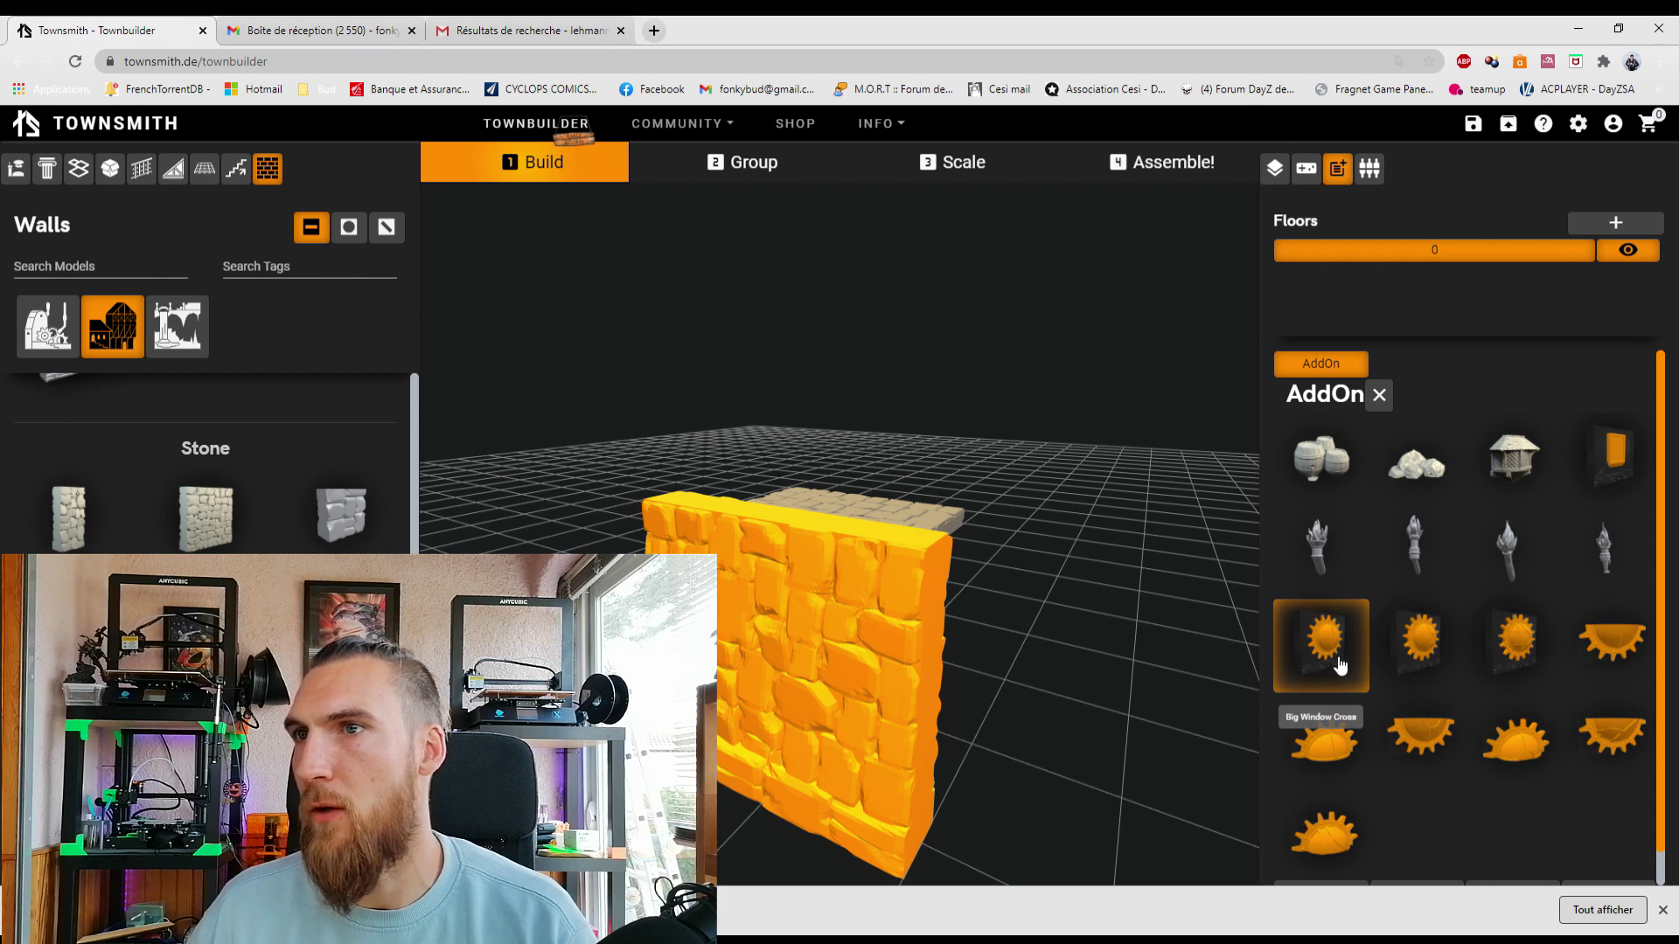
Step: Try a large half-gear add-on on the stone wall and delete the wall together with it
{"action": "left_click", "coordinate": [1418, 734]}
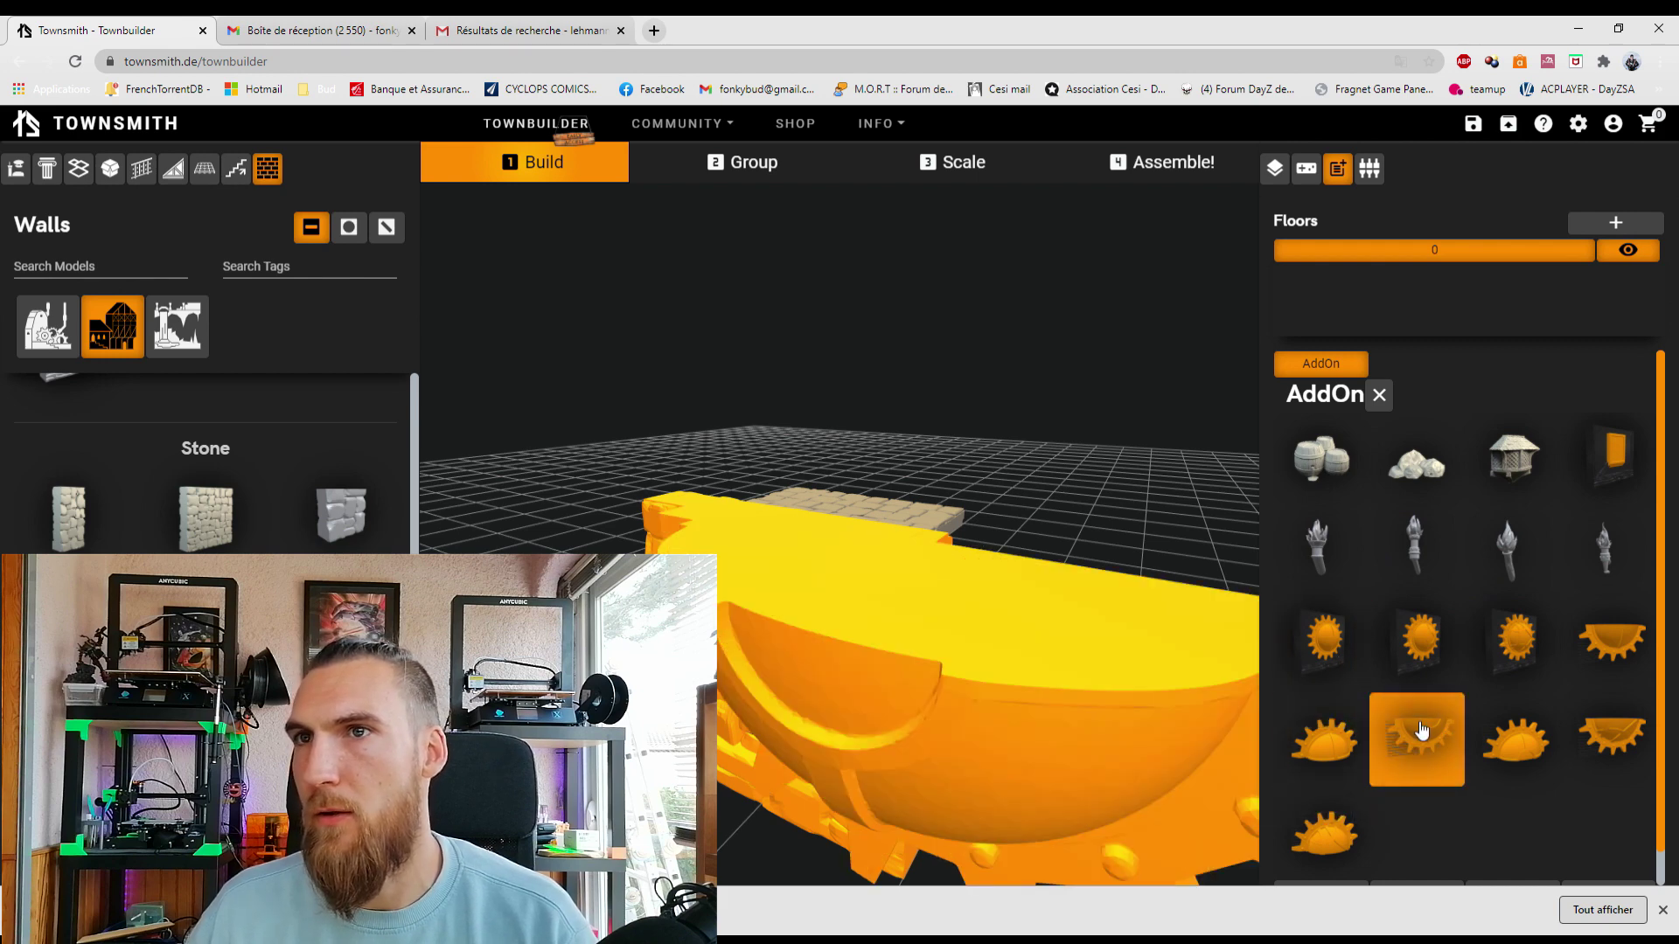
{"action": "scroll", "coordinate": [794, 561], "scroll_direction": "down", "scroll_amount": 3}
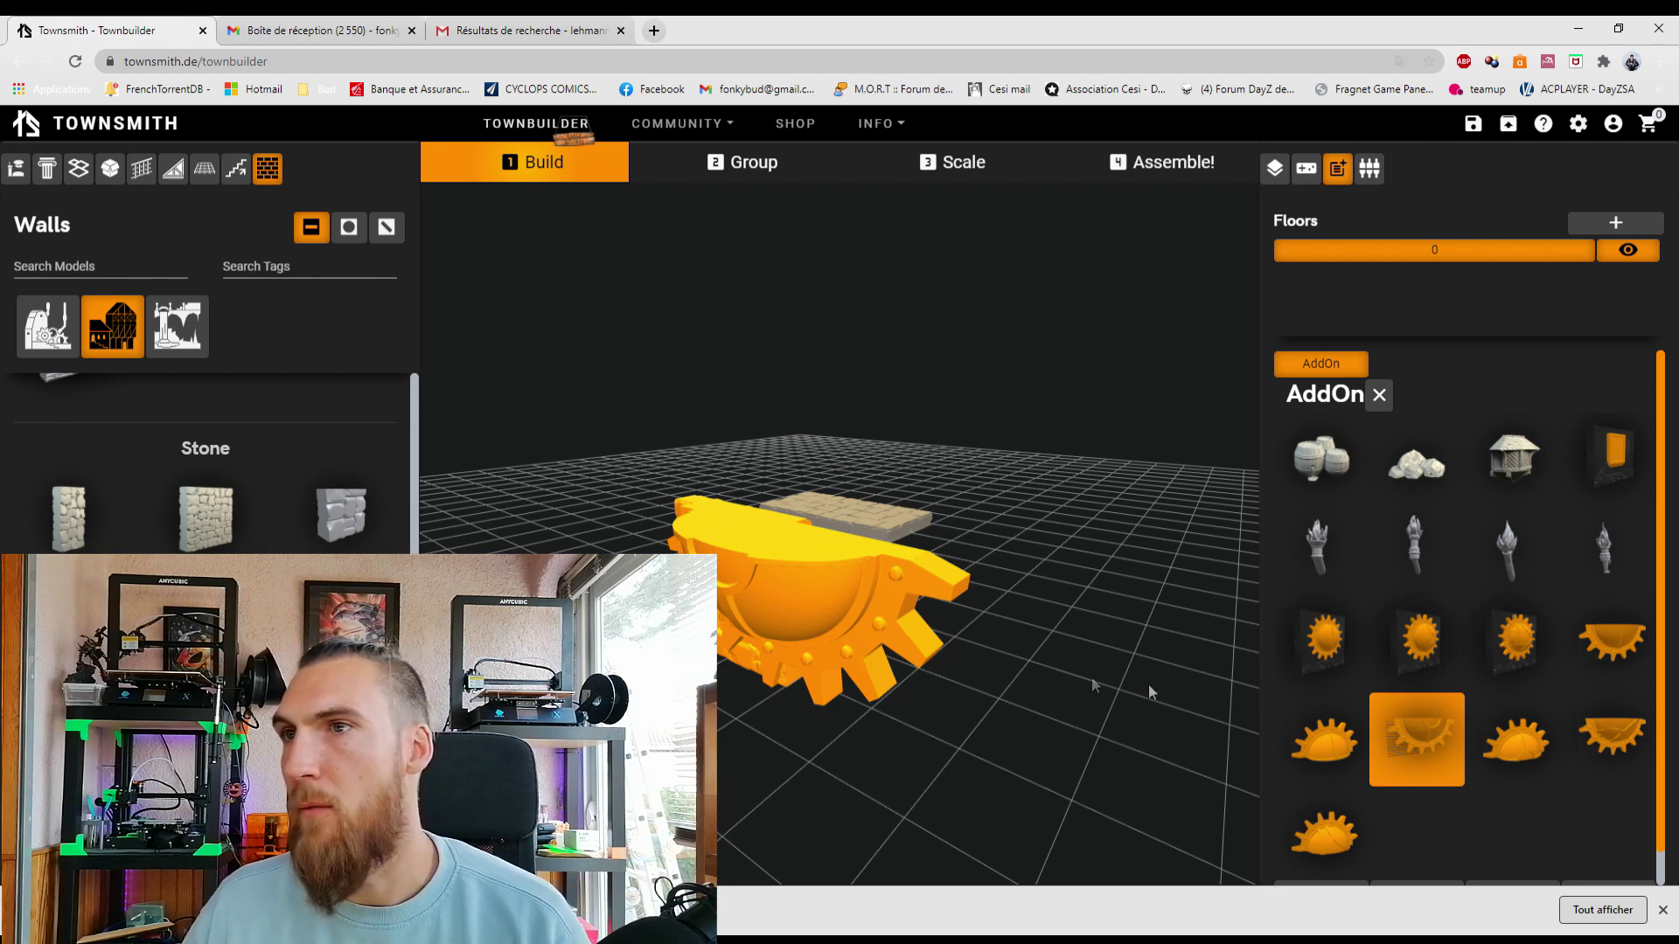
{"action": "right_click", "coordinate": [1159, 626]}
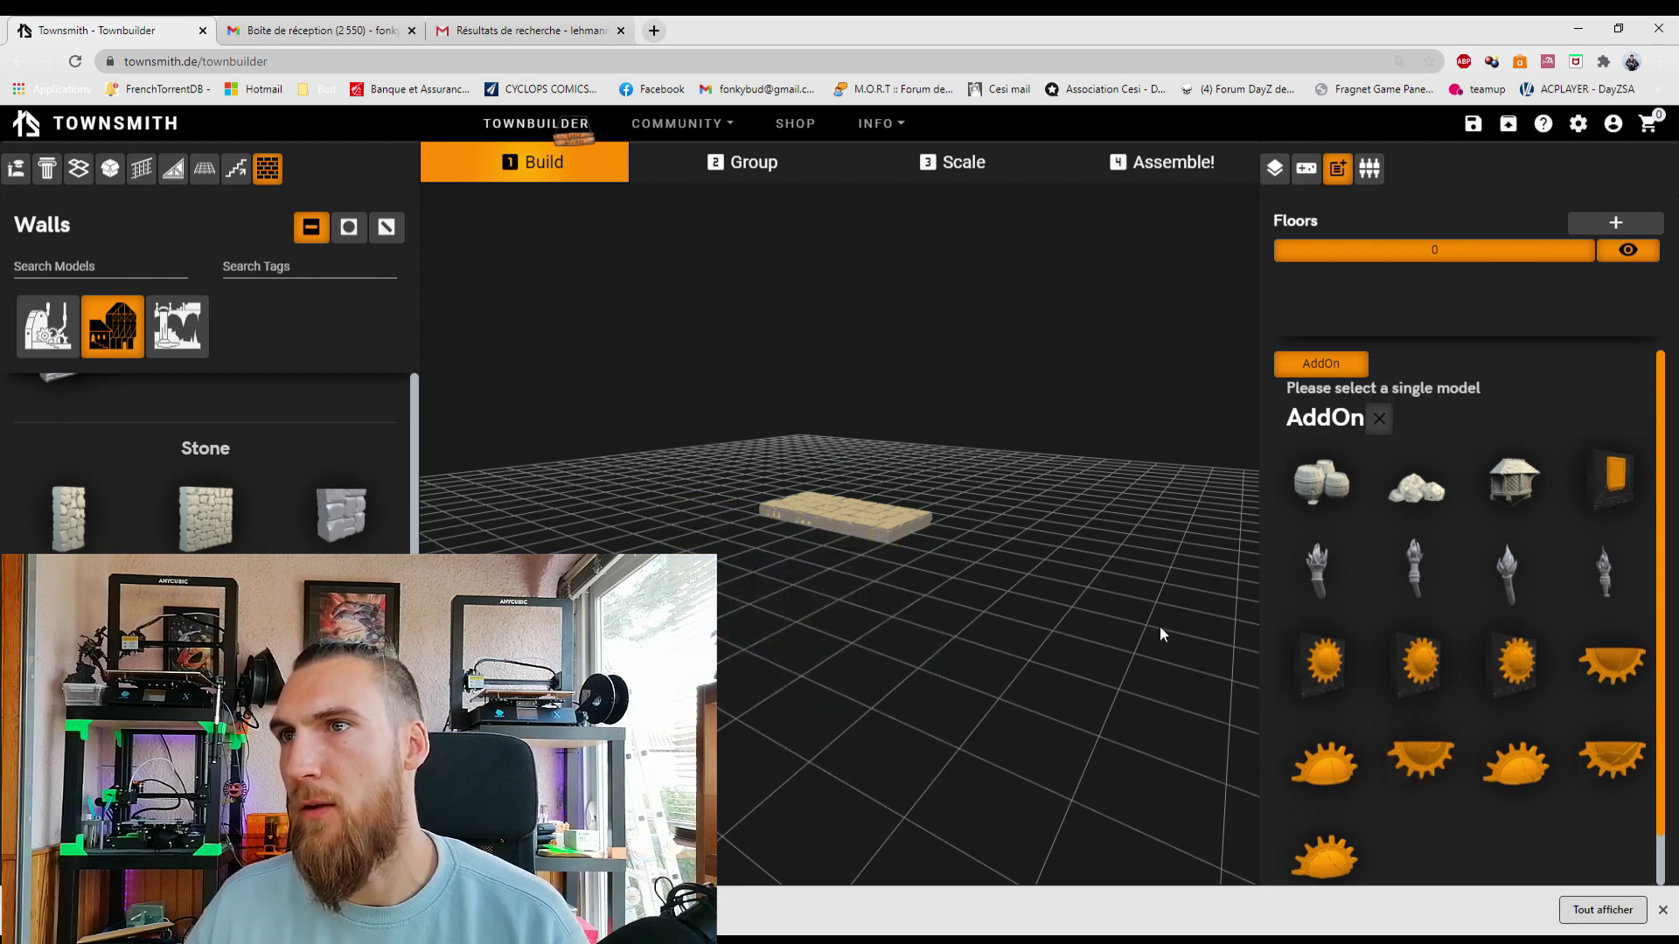
Step: Place a new full-width stone wall at the floor tile and attach the Big Window Cross add-on to it
{"action": "left_click", "coordinate": [206, 516]}
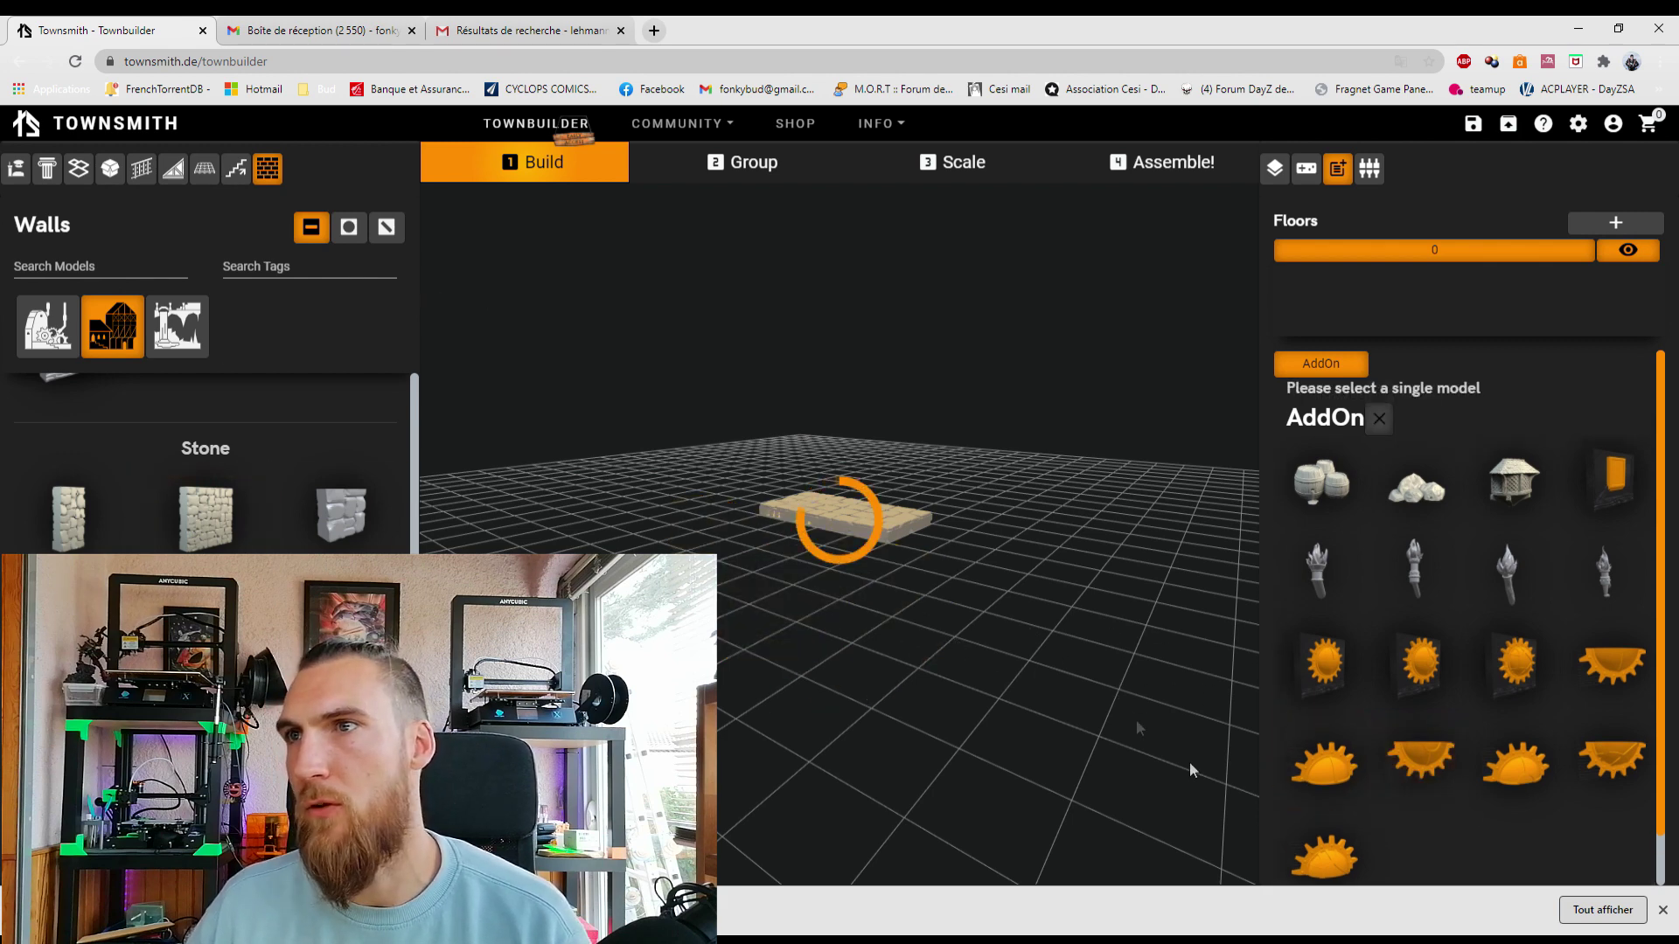
{"action": "left_click", "coordinate": [1341, 682]}
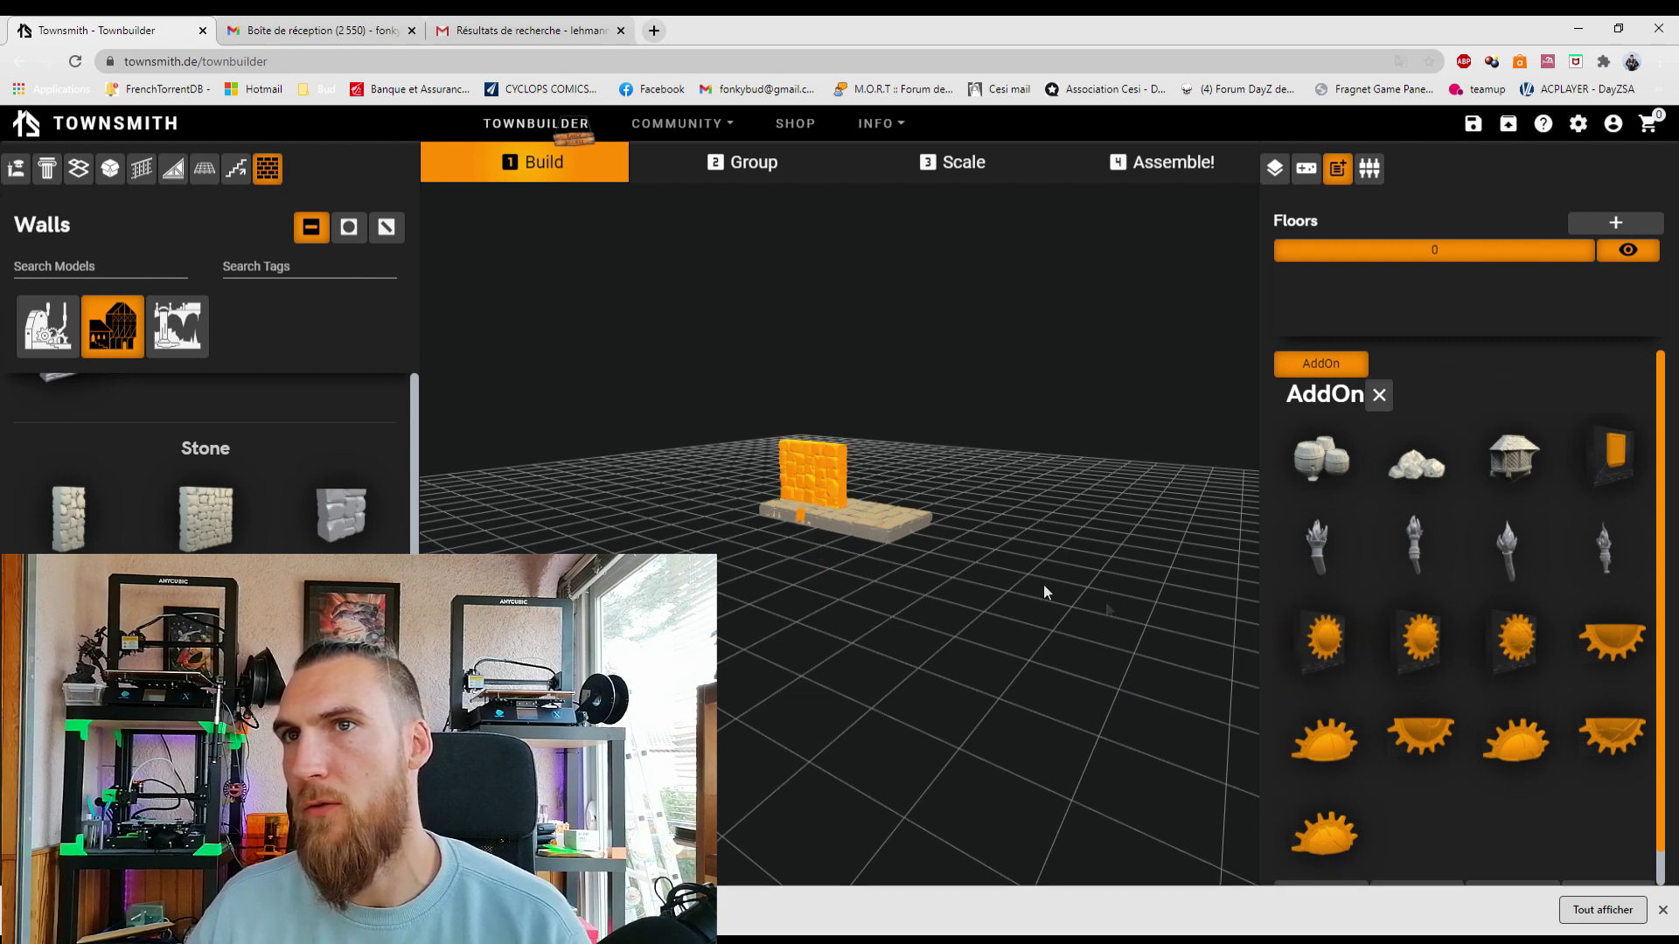
{"action": "left_click", "coordinate": [876, 496]}
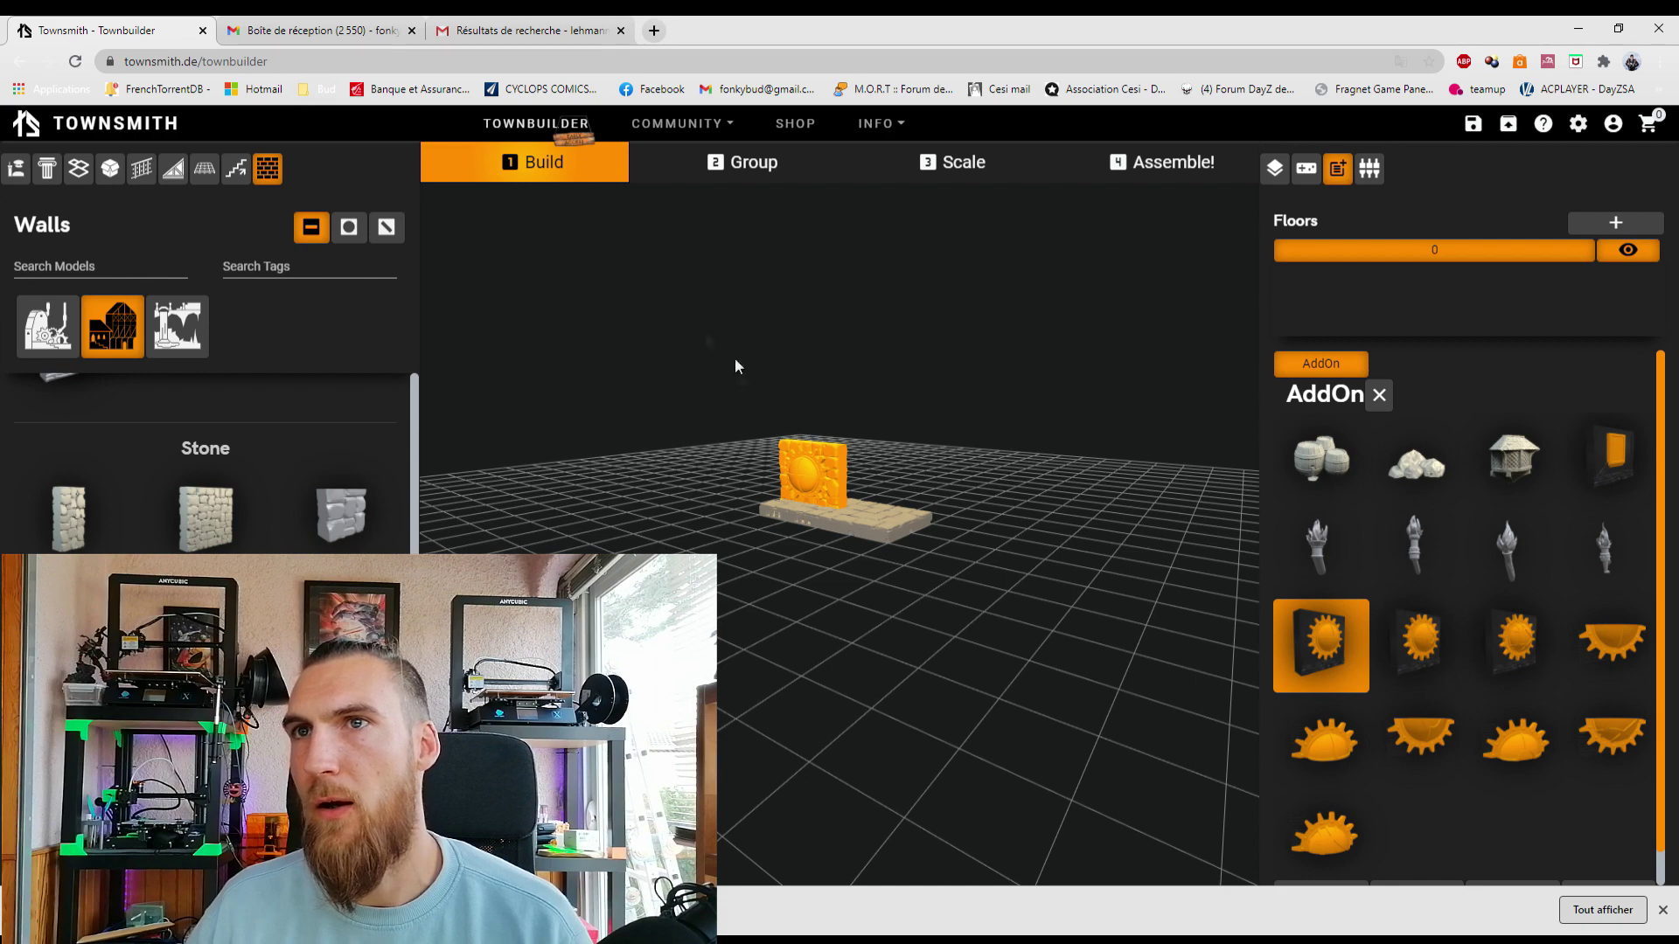
{"action": "left_click", "coordinate": [953, 322]}
{"action": "scroll", "coordinate": [953, 322], "scroll_direction": "up", "scroll_amount": 2}
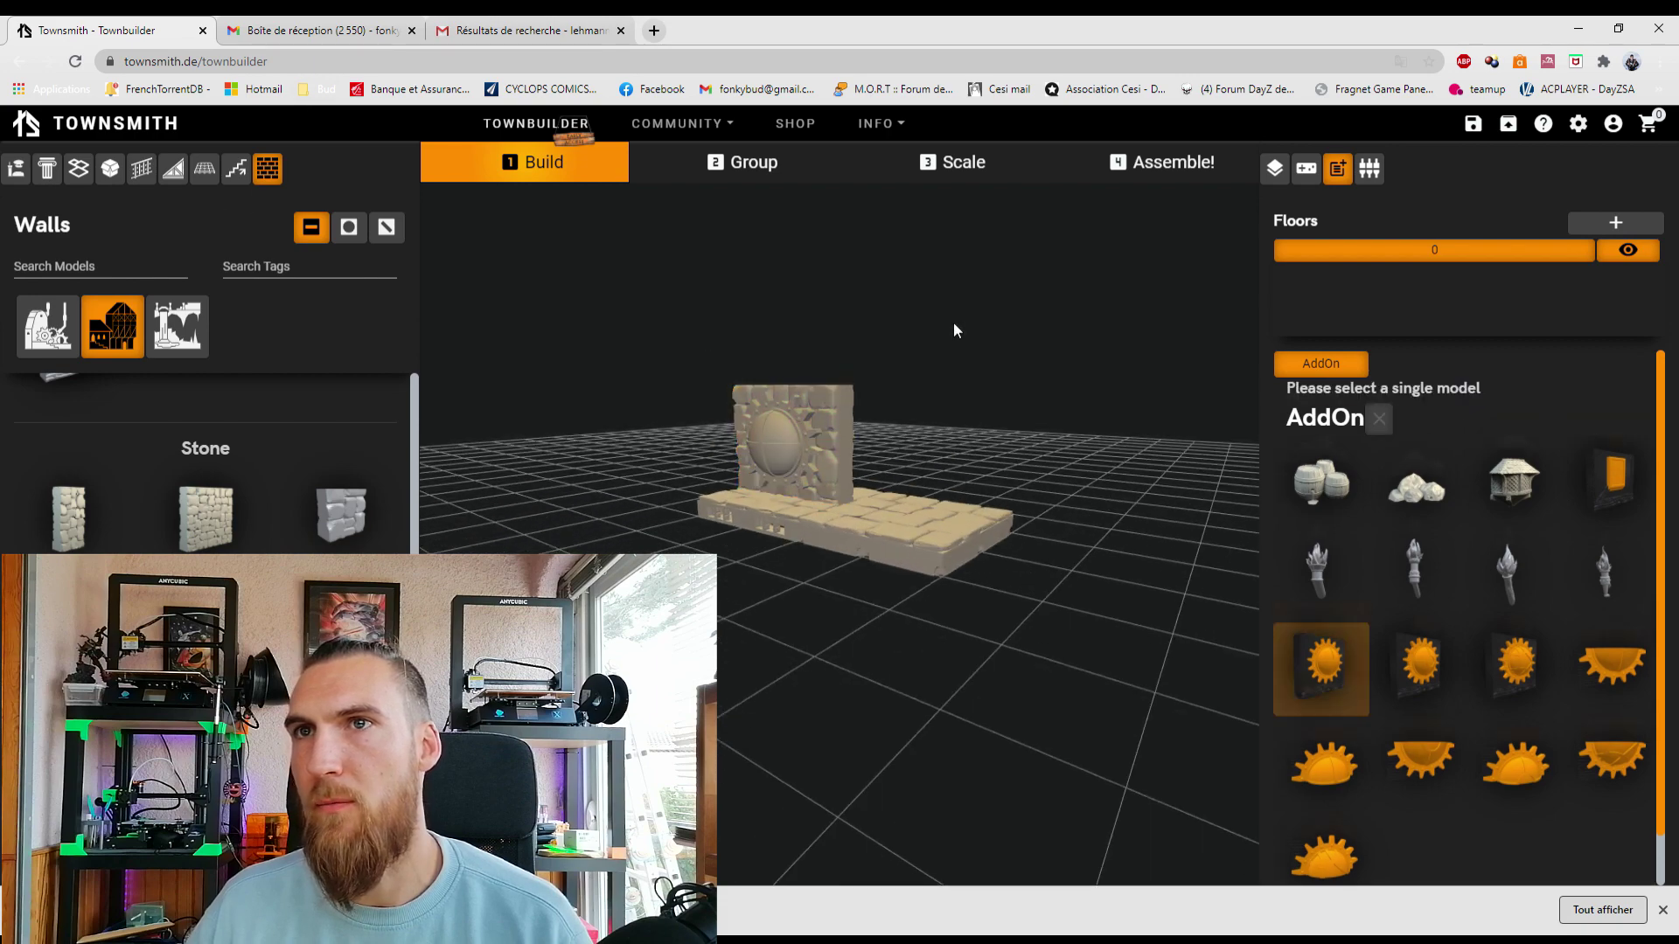
Step: Examine the wall's round window from close up and from the side, and remove the window add-on
{"action": "left_click", "coordinate": [808, 483]}
{"action": "scroll", "coordinate": [820, 391], "scroll_direction": "up", "scroll_amount": 5}
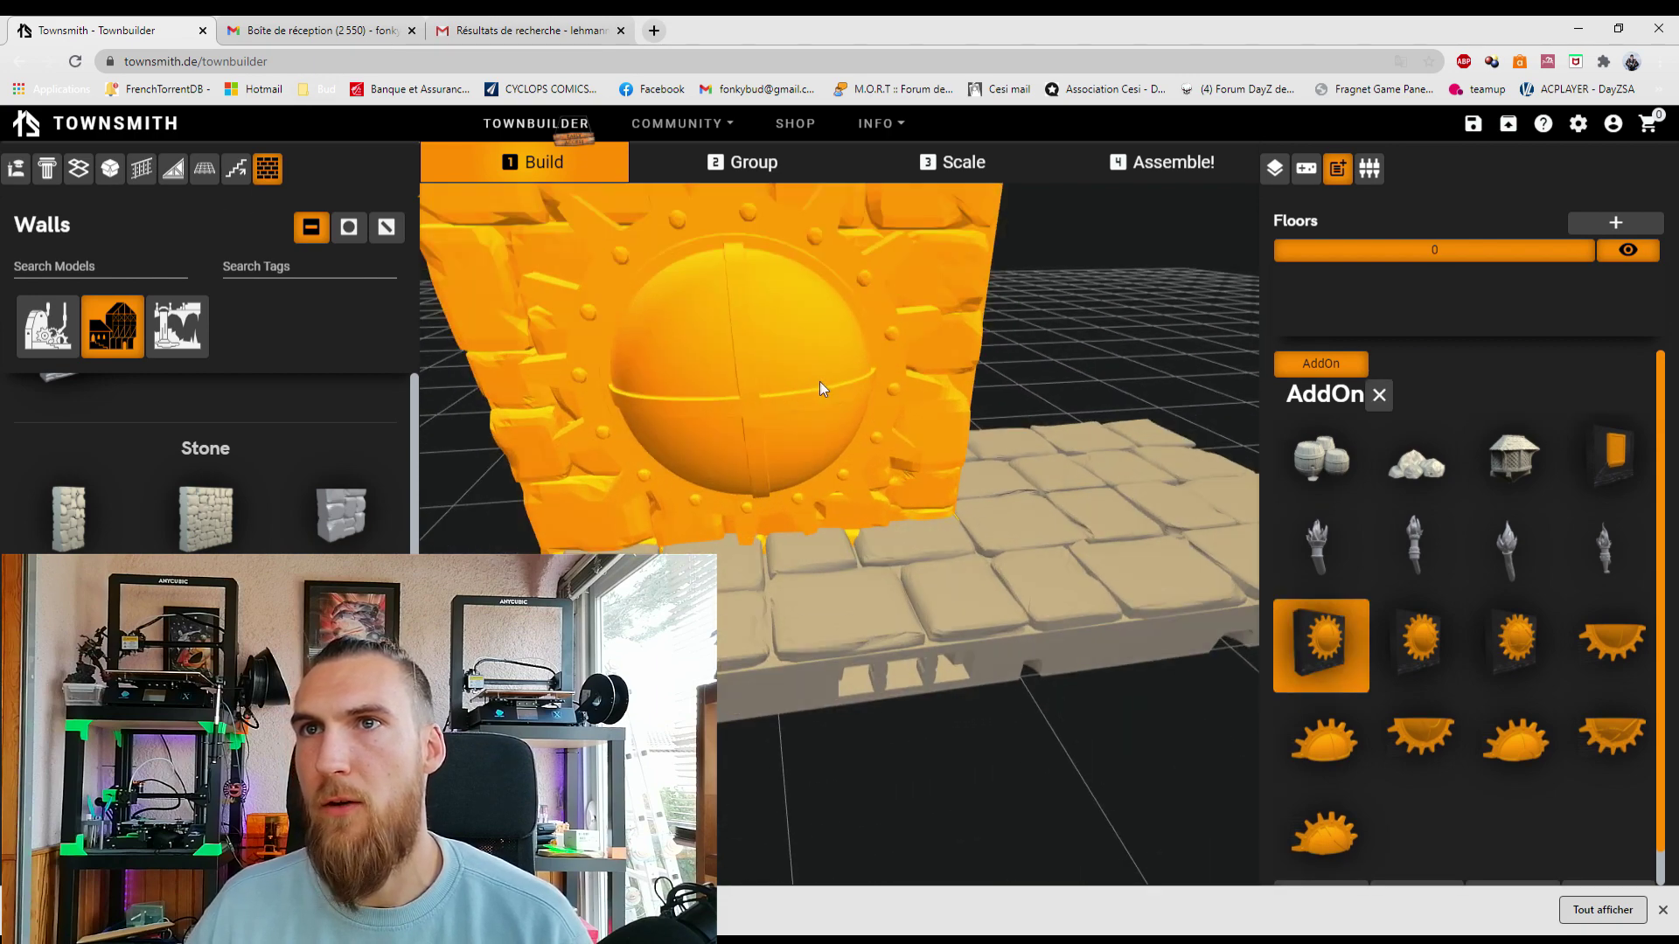
{"action": "scroll", "coordinate": [822, 395], "scroll_direction": "down", "scroll_amount": 2}
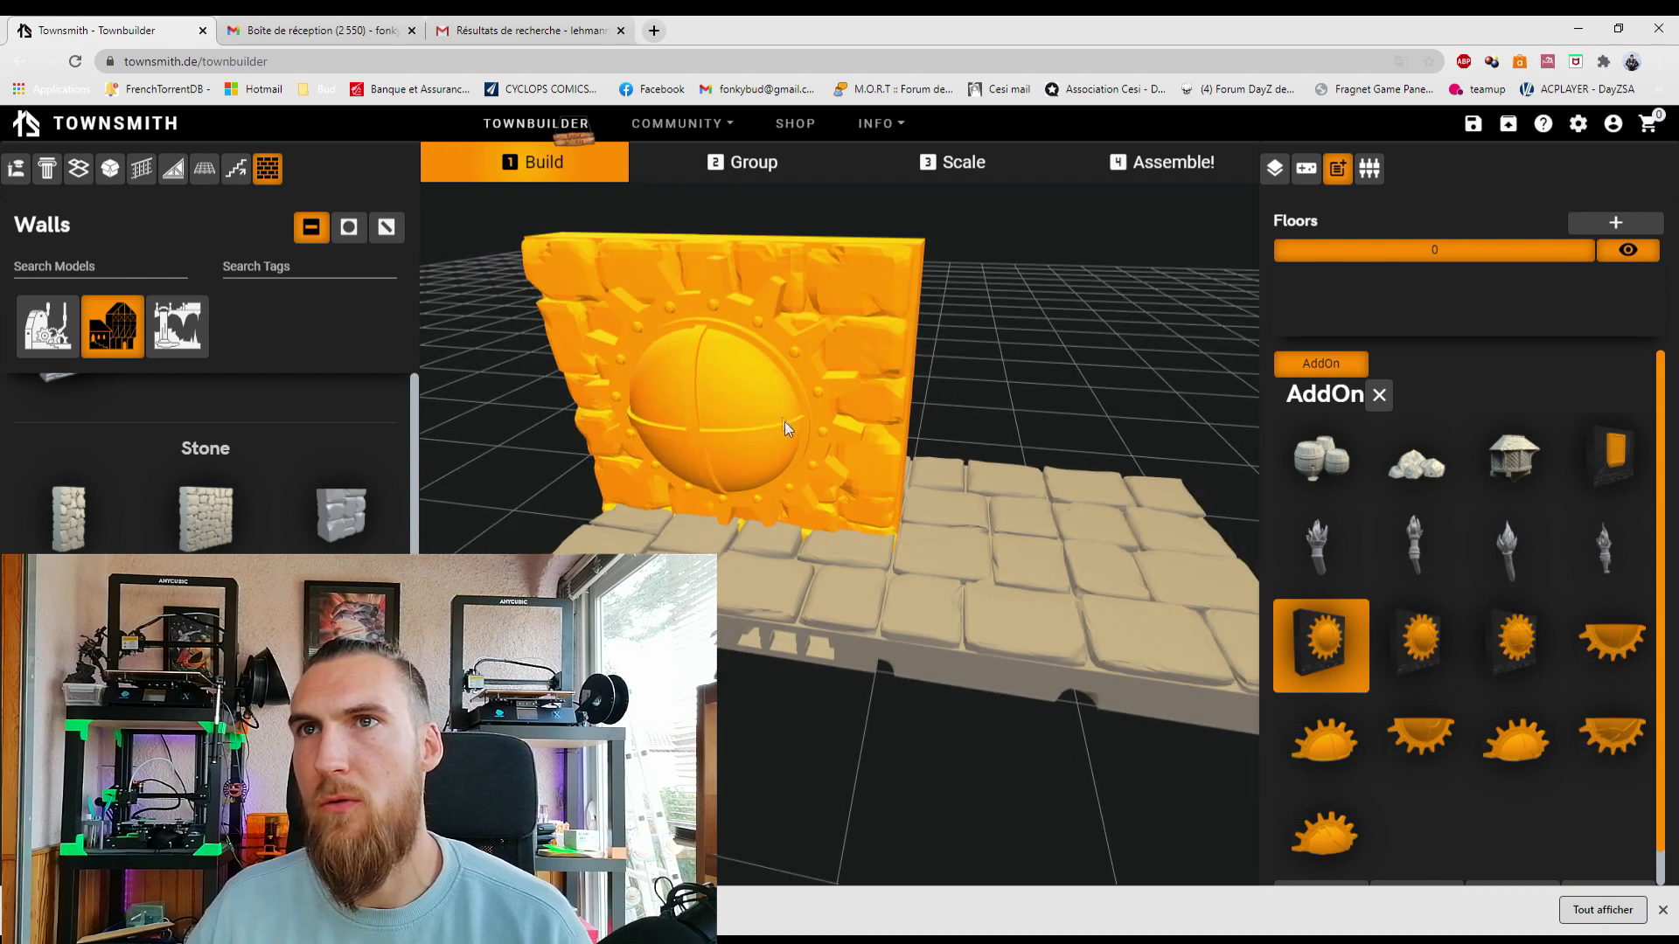
{"action": "left_click", "coordinate": [1113, 390]}
{"action": "left_click_drag", "start_coordinate": [1114, 390], "coordinate": [1079, 393]}
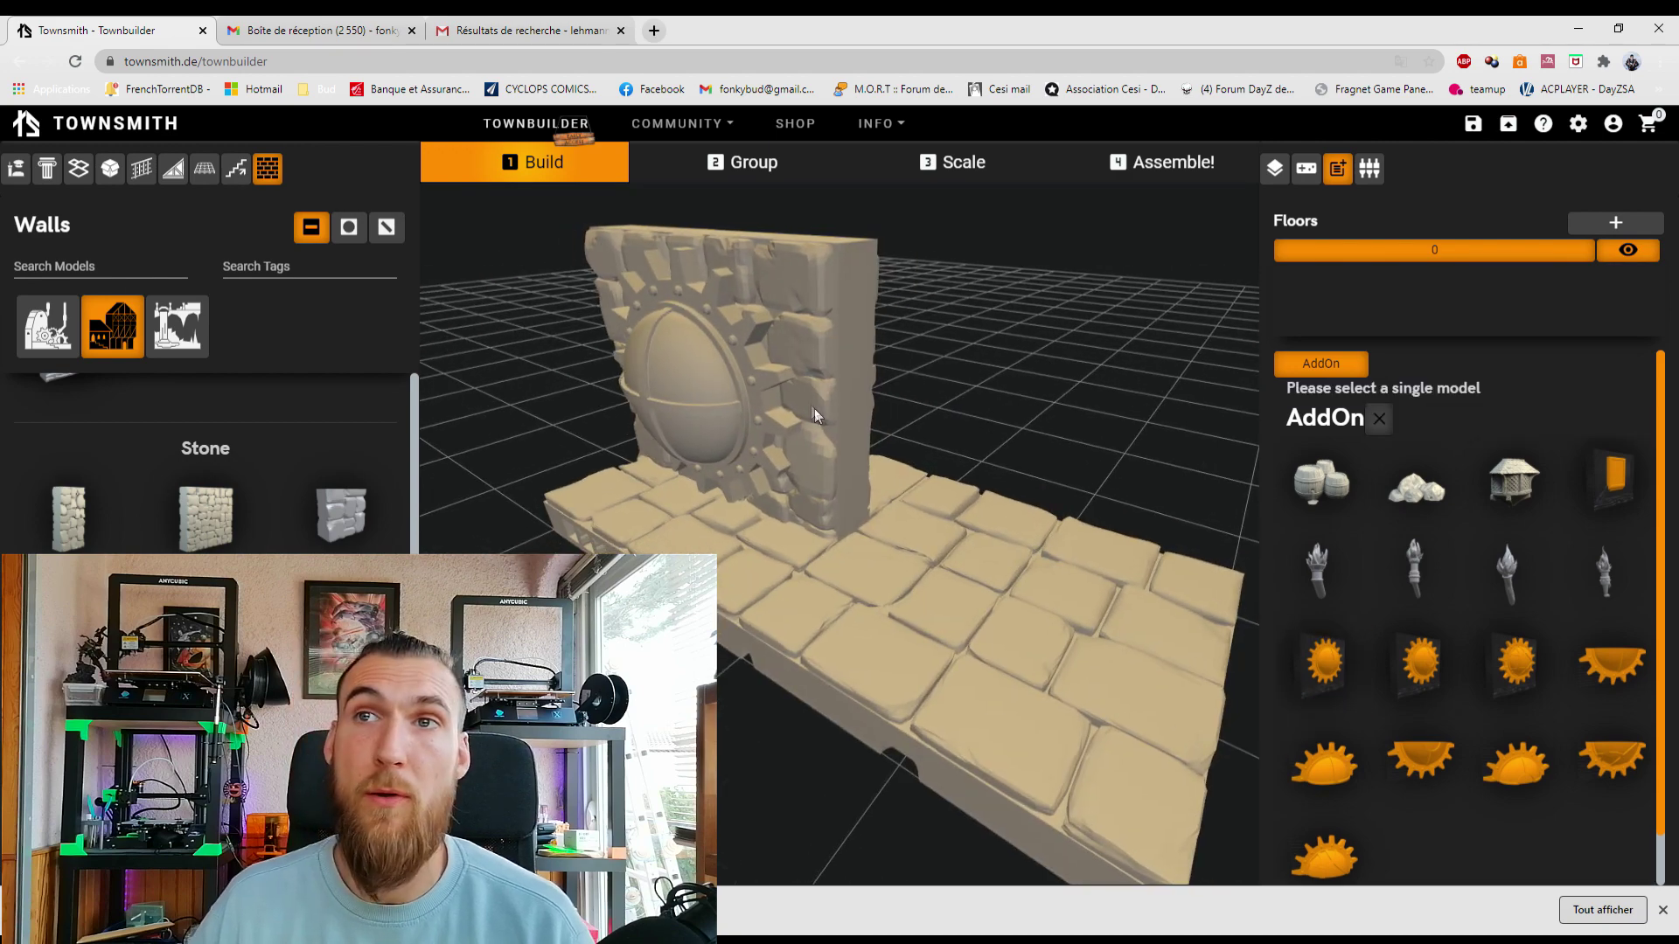
{"action": "left_click", "coordinate": [745, 401]}
{"action": "left_click", "coordinate": [1322, 666]}
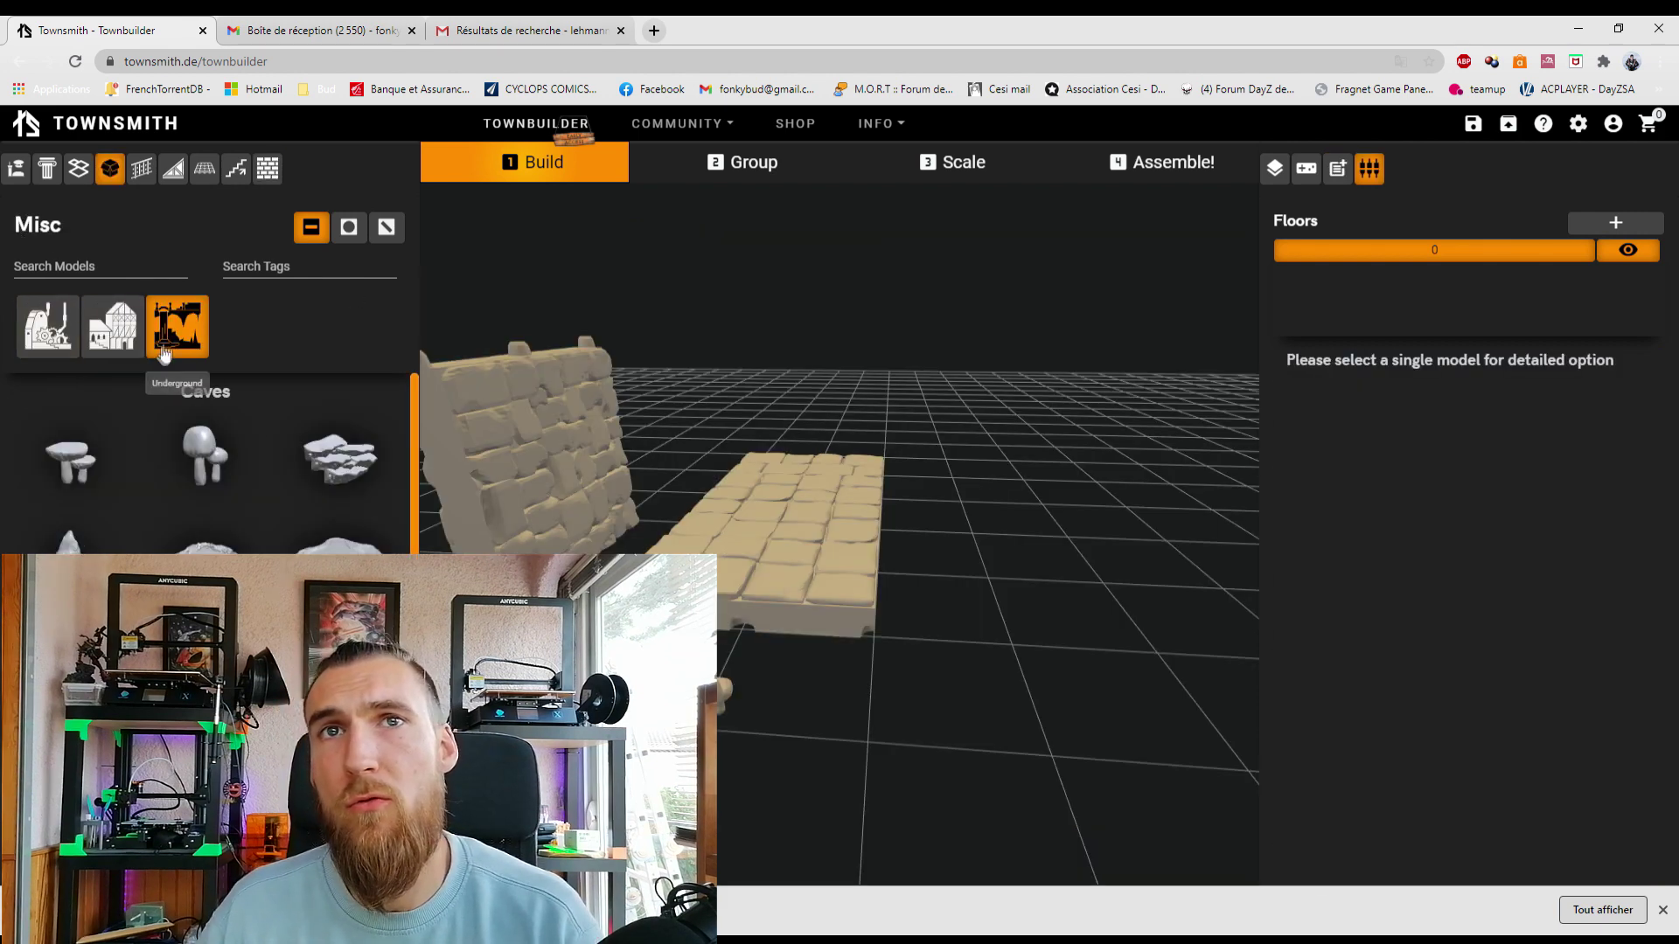
Step: Place a Machinery model from the Misc models at the stone floor tile and view it from its other side
{"action": "left_click", "coordinate": [48, 326]}
{"action": "left_click_drag", "start_coordinate": [205, 492], "coordinate": [840, 498]}
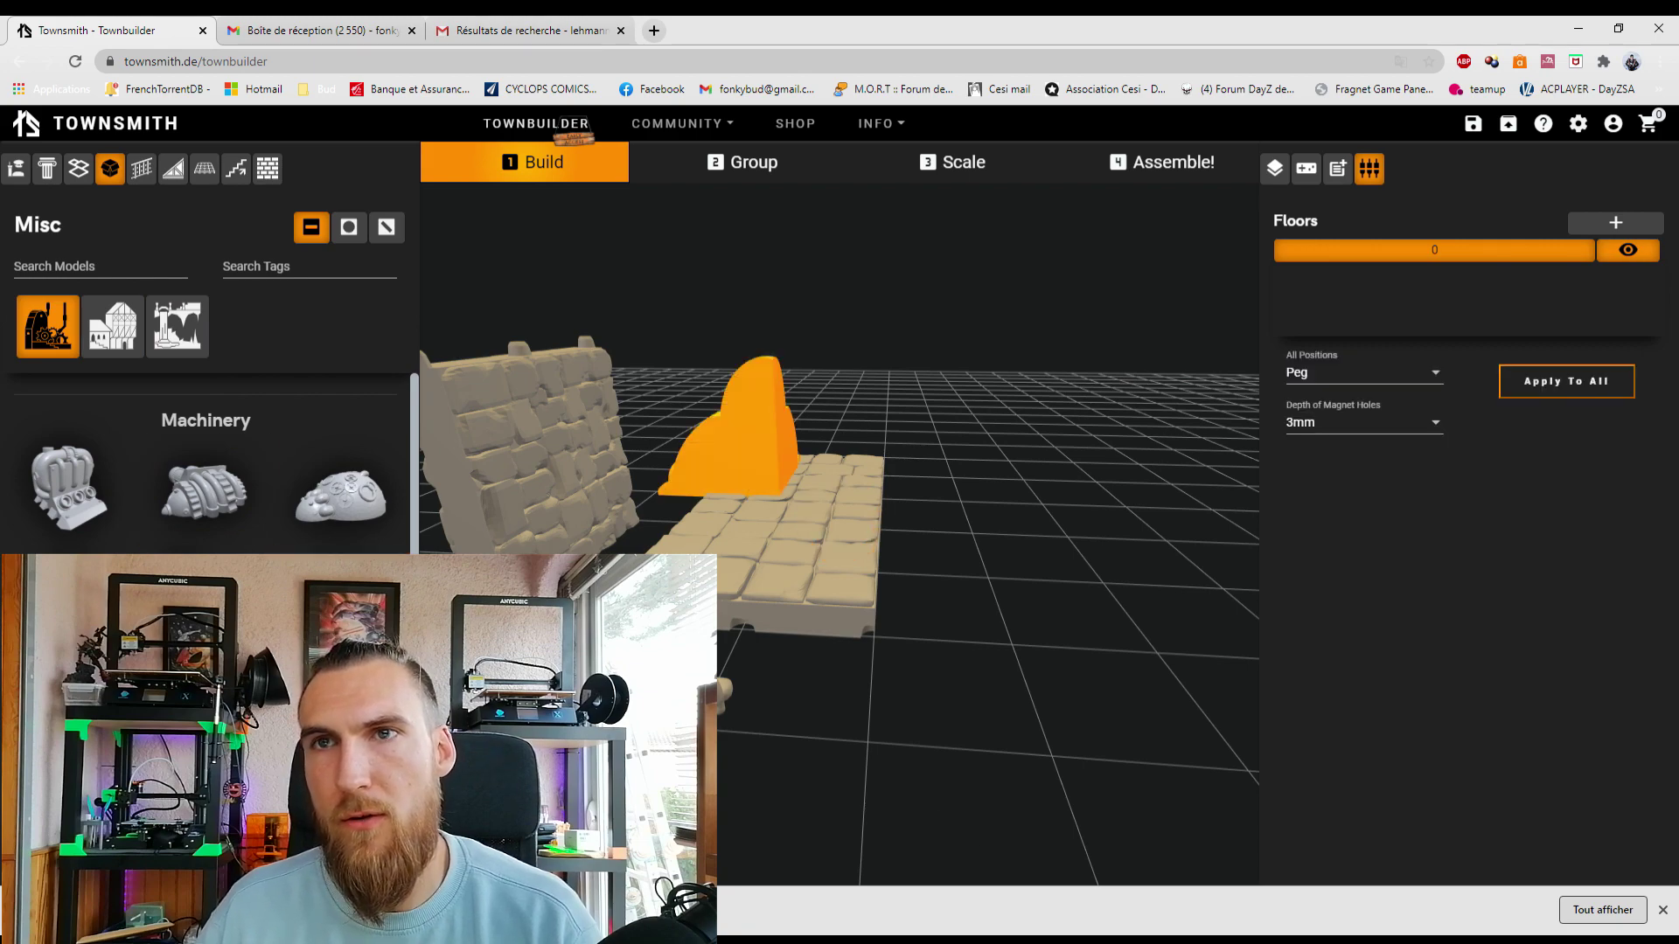
{"action": "right_click_drag", "start_coordinate": [754, 439], "coordinate": [1068, 470]}
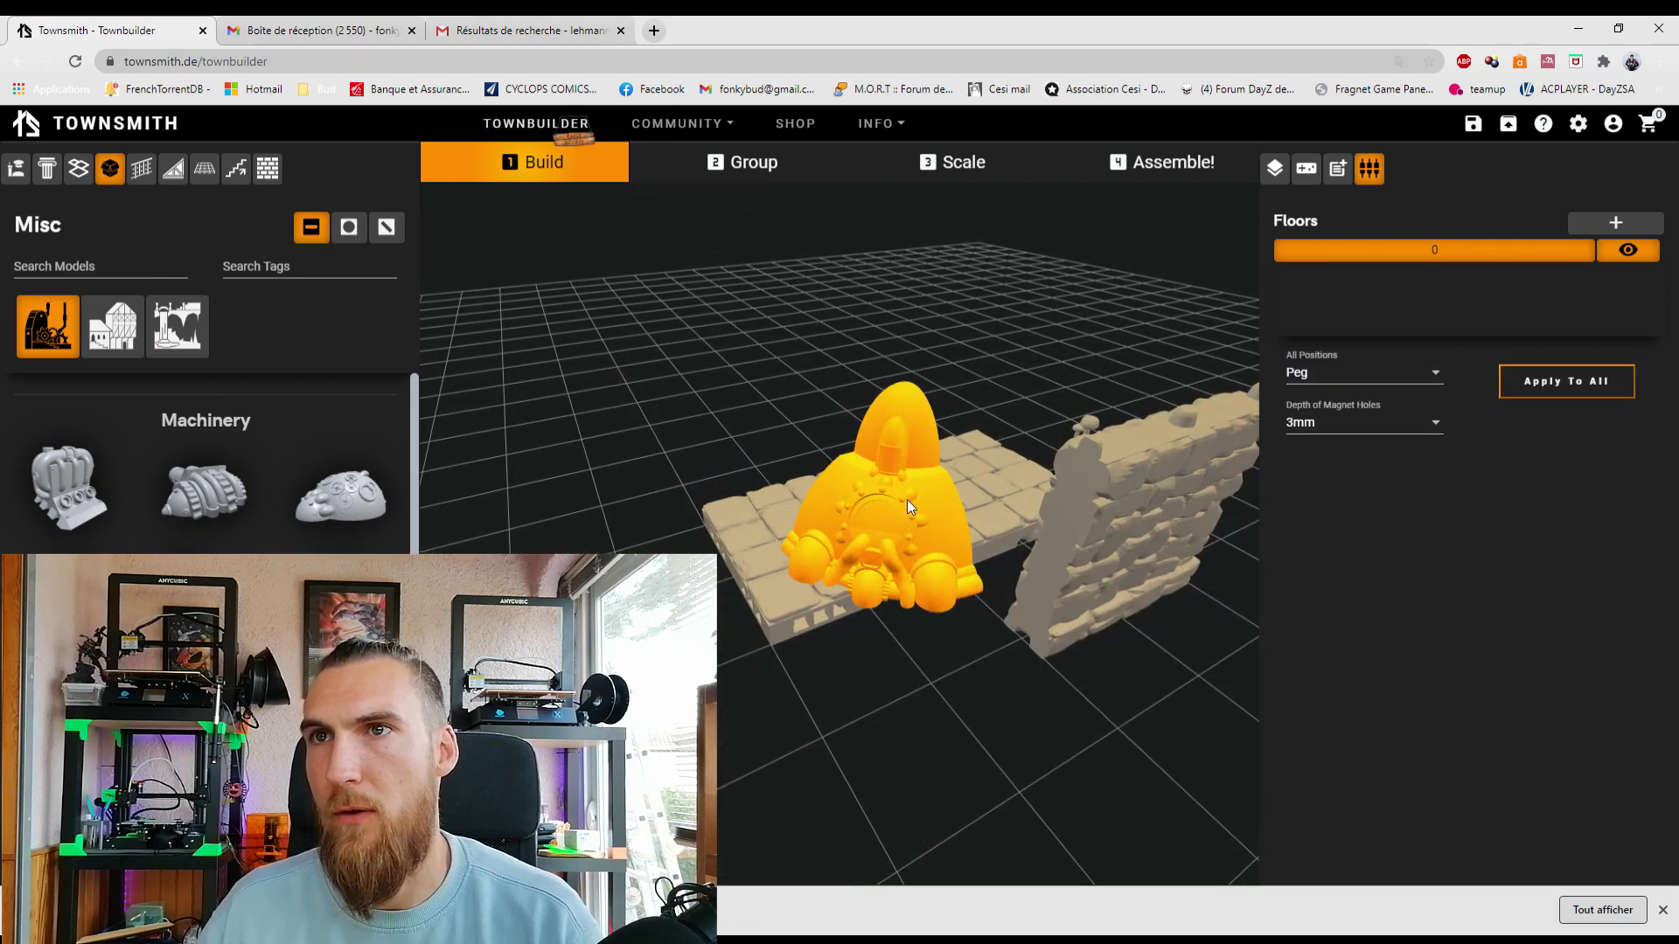
{"action": "right_click_drag", "start_coordinate": [906, 500], "coordinate": [771, 448]}
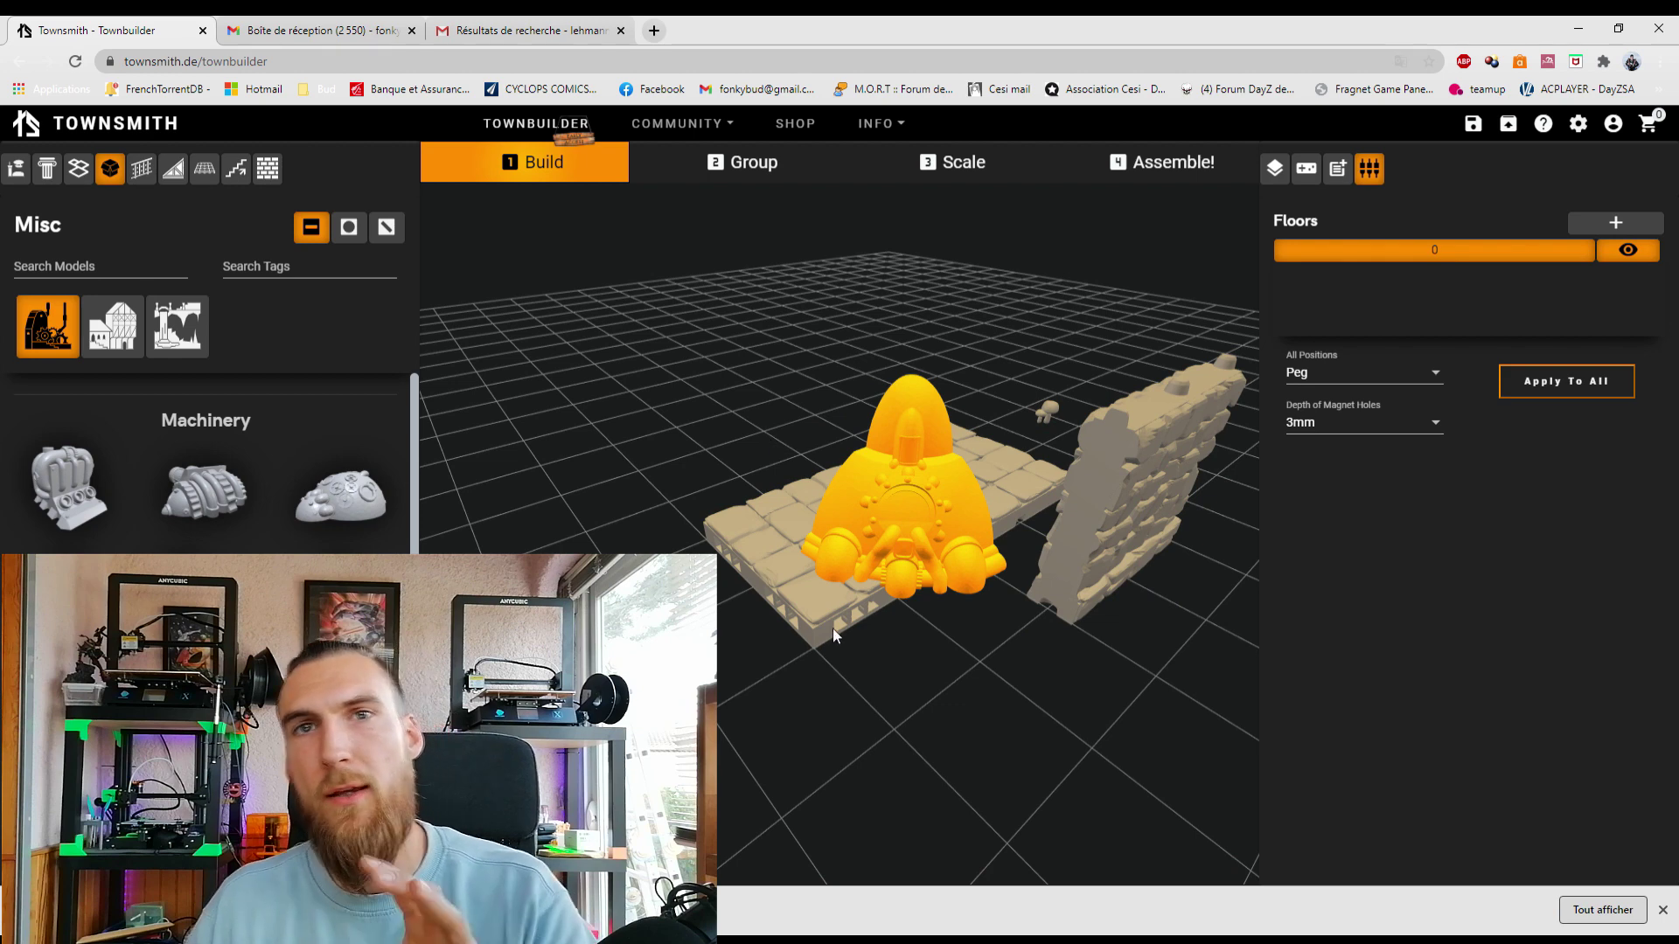